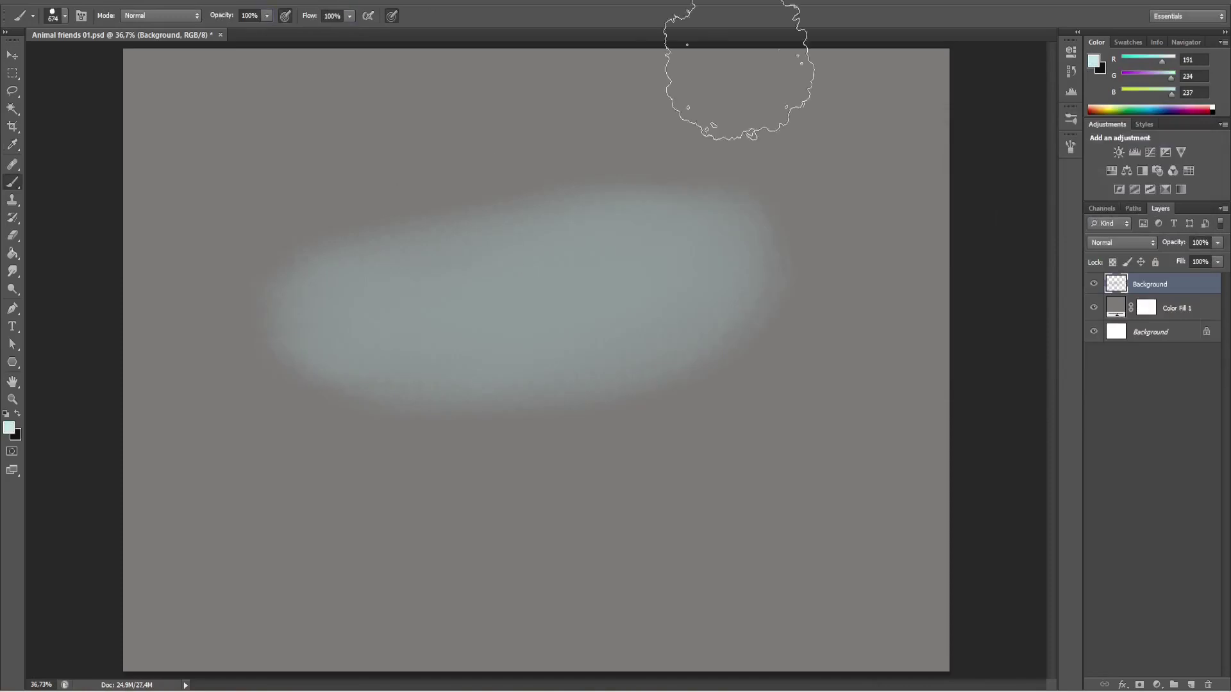
Paint the sky area of the Background layer with pale cyan, filling the canvas down to its lower quarter.
key("0")
mouse_move(192, 256)
left_mouse_down()
mouse_move(884, 275)
mouse_move(962, 206)
left_mouse_up()
key("ctrl+minus")
mouse_move(641, 225)
left_mouse_down()
mouse_move(547, 210)
mouse_move(398, 384)
left_mouse_up()
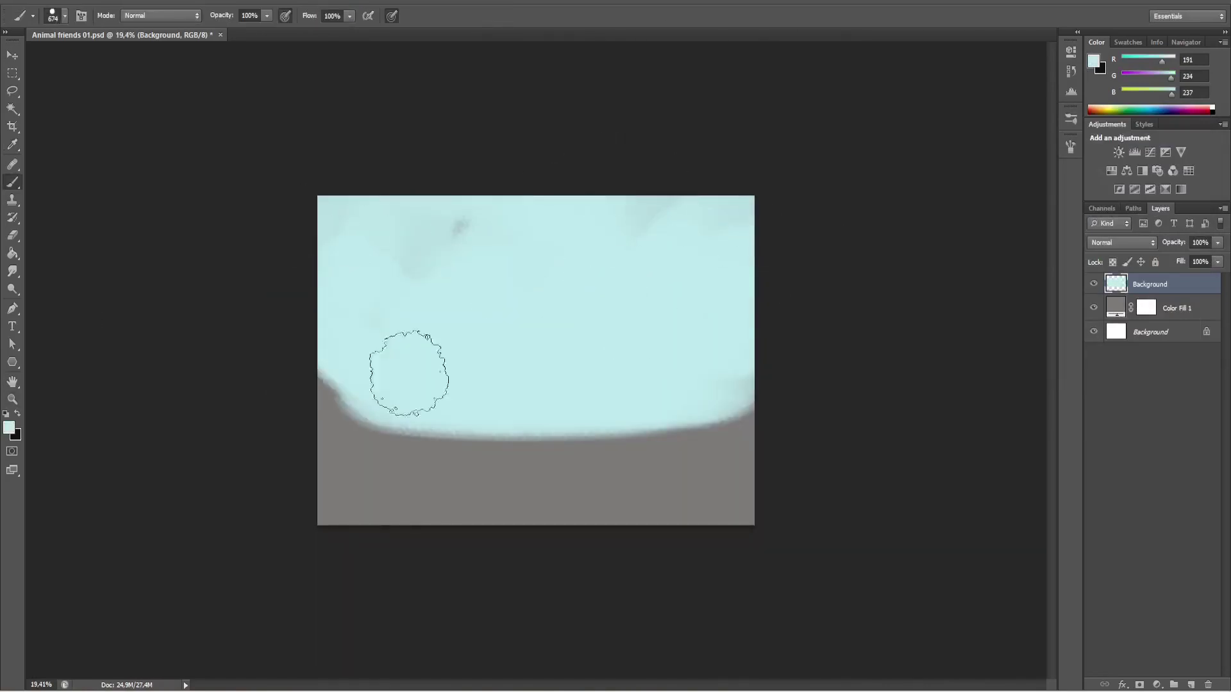
Choose a medium sky blue as the foreground colour and paint a wide horizontal band across the sky.
left_click(1094, 61)
left_click(934, 160)
left_click(1153, 137)
left_click_drag(320, 289, 754, 282)
Set the foreground to a deeper blue, RGB 101, 162, 237, and paint the uppermost part of the sky.
left_click(1093, 61)
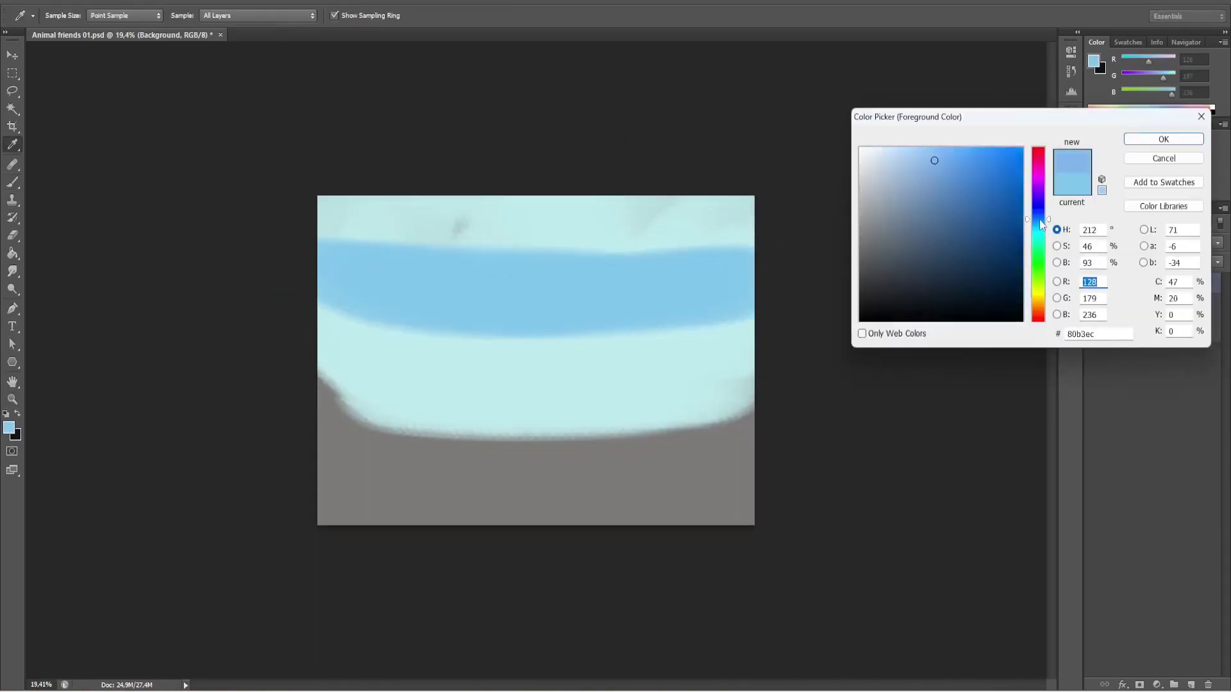
left_click(931, 159)
left_click(1173, 136)
mouse_move(320, 217)
left_mouse_down()
mouse_move(791, 220)
mouse_move(221, 205)
left_mouse_up()
Smudge the borders between the blue bands at 5% strength into a soft sky gradient.
key("ctrl+plus")
key("r")
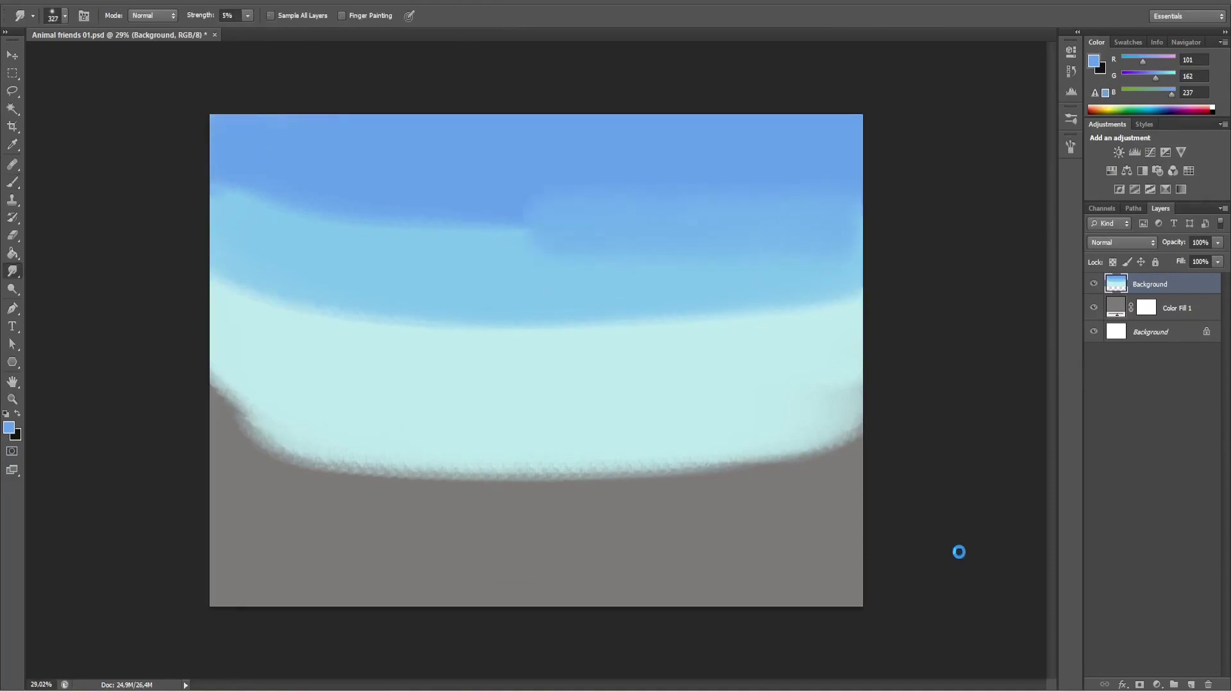
left_click_drag(852, 294, 333, 311)
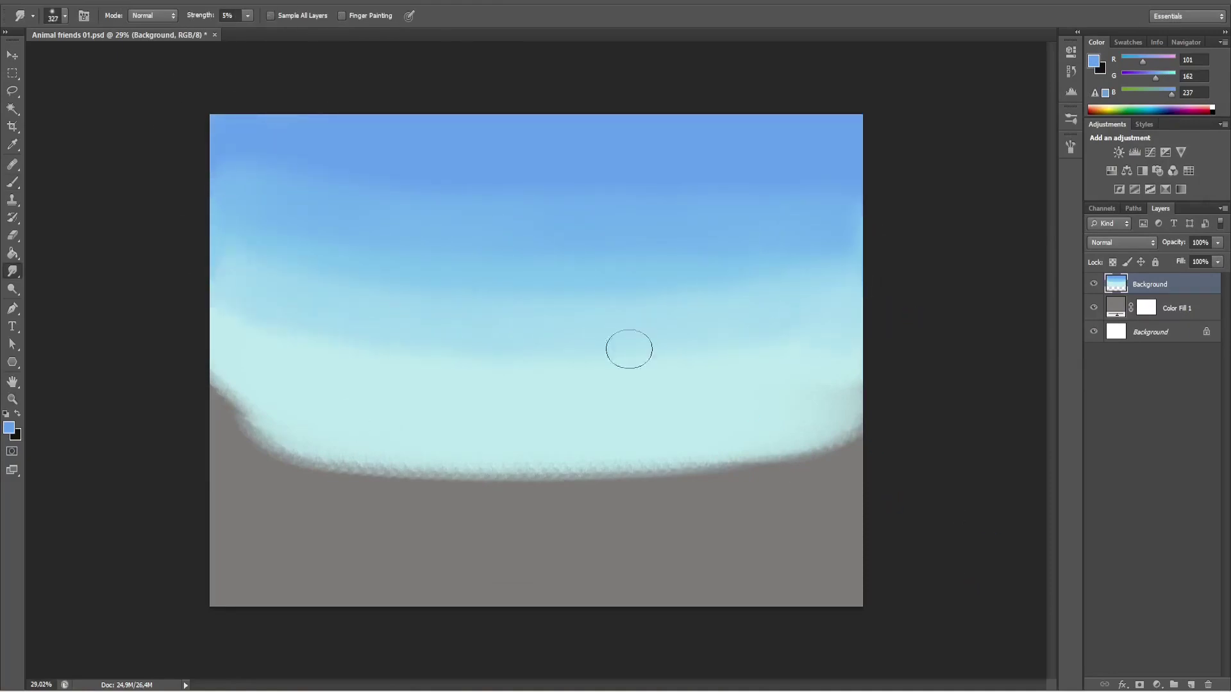
key("bracketleft")
key("bracketleft")
key("bracketleft")
Choose a muted green and paint a distant treeline across the canvas beneath the sky.
key("b")
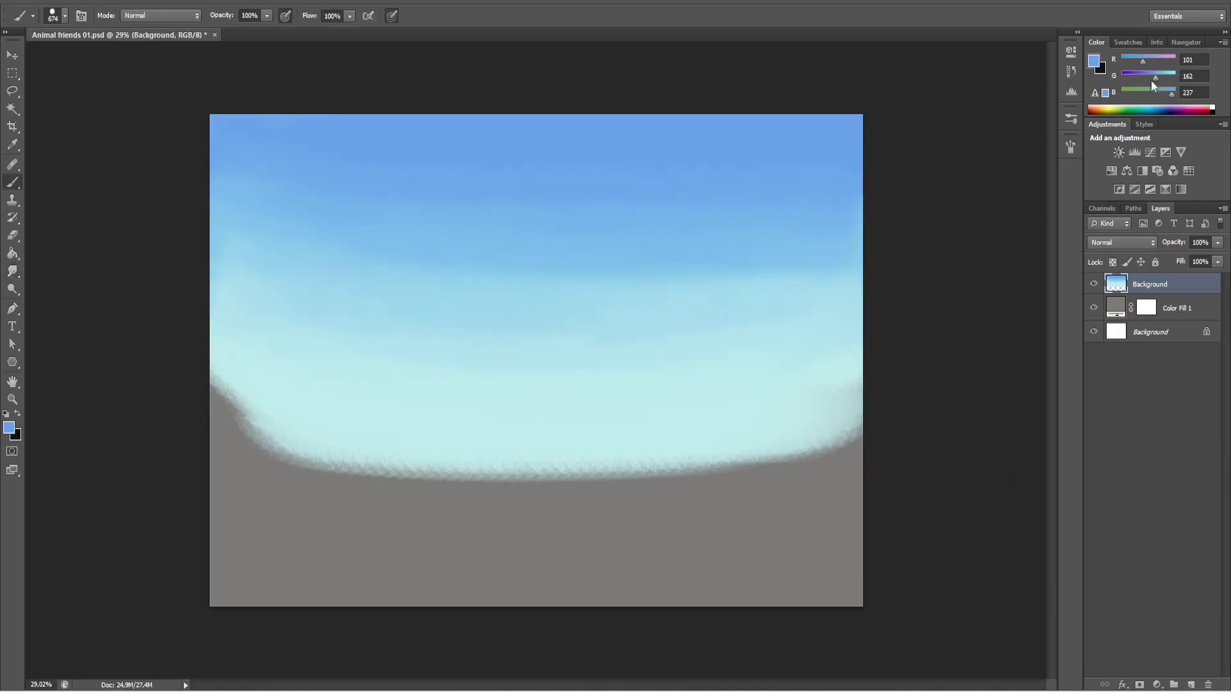
left_click(1094, 61)
key("Return")
left_click(837, 452)
mouse_move(873, 417)
left_mouse_down()
mouse_move(676, 472)
mouse_move(216, 397)
mouse_move(303, 462)
mouse_move(814, 415)
mouse_move(722, 444)
mouse_move(269, 442)
left_mouse_up()
Set the foreground to grey-green RGB 146, 173, 169 and paint this tone over the distant treeline.
key("i")
left_click(1094, 61)
left_click(884, 203)
key("Return")
key("b")
Smudge the treeline's upper edge and interior at 5% strength to give it a soft, misty look.
key("r")
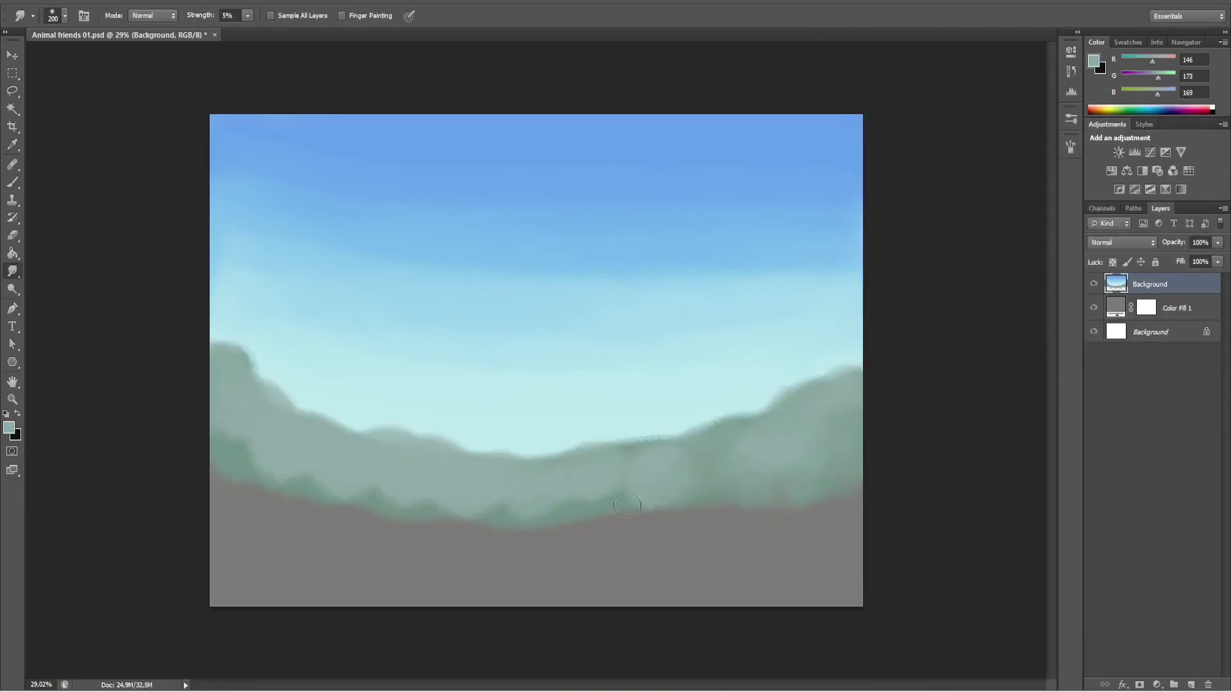
mouse_move(789, 497)
left_mouse_down()
mouse_move(442, 513)
mouse_move(276, 477)
left_mouse_up()
mouse_move(777, 403)
left_mouse_down()
mouse_move(494, 467)
mouse_move(218, 359)
left_mouse_up()
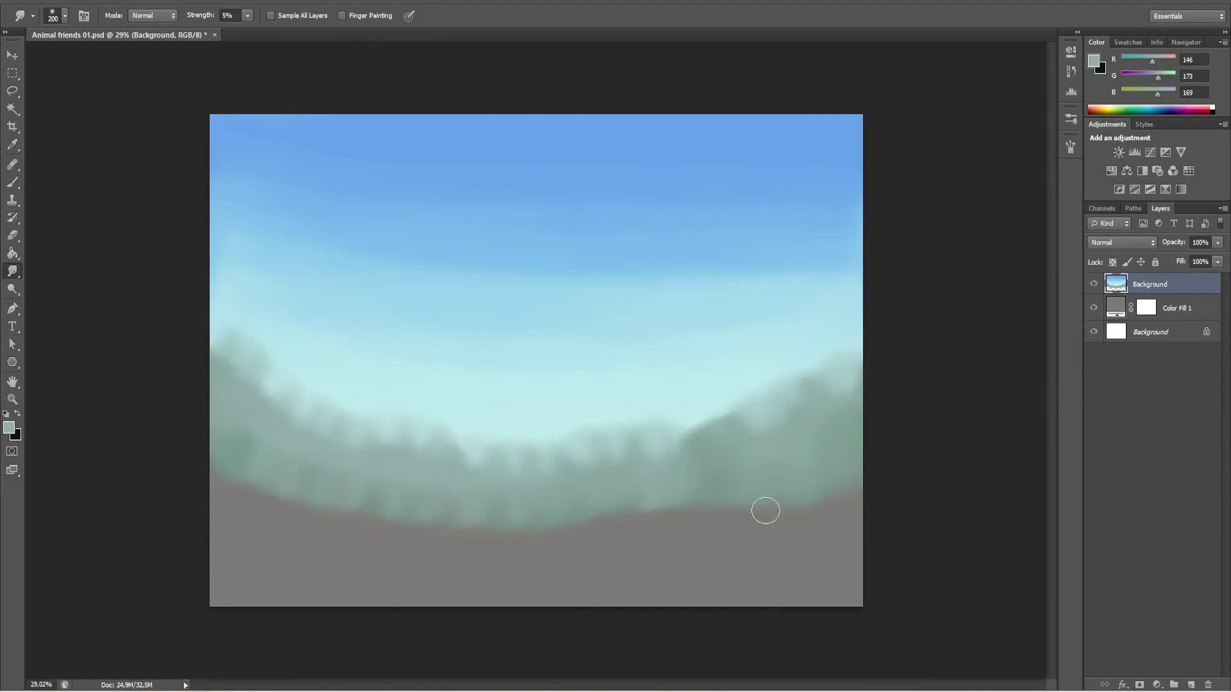
mouse_move(763, 508)
left_mouse_down()
mouse_move(694, 472)
mouse_move(361, 443)
left_mouse_up()
Choose a light green and paint the meadow across the bottom of the canvas below the treeline.
left_click(9, 427)
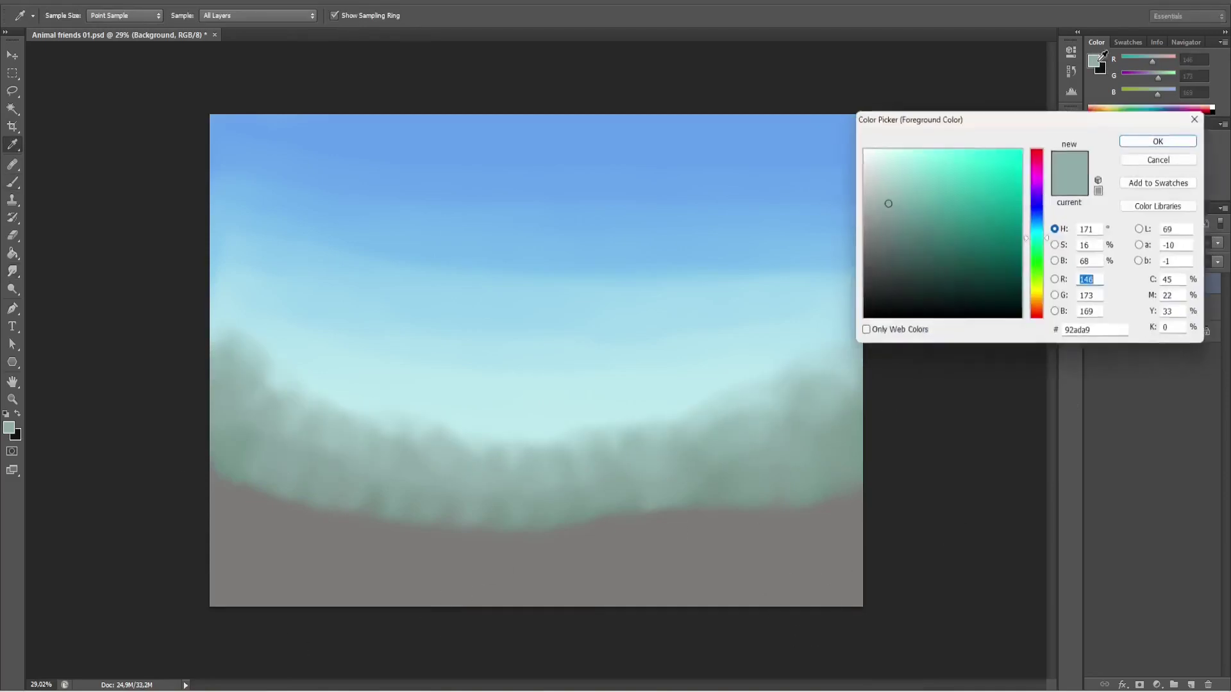
left_click_drag(1038, 247, 1038, 269)
left_click(885, 159)
left_click(899, 168)
key("Return")
key("b")
mouse_move(892, 502)
left_mouse_down()
mouse_move(274, 506)
mouse_move(233, 489)
mouse_move(899, 506)
mouse_move(862, 545)
mouse_move(865, 590)
mouse_move(256, 574)
mouse_move(538, 604)
mouse_move(390, 560)
mouse_move(848, 519)
mouse_move(211, 542)
left_mouse_up()
Choose darker greens and paint shaded strokes over the meadow and along its bottom edge.
key("i")
key("Return")
key("b")
left_click(1096, 64)
left_click(933, 208)
key("Return")
mouse_move(846, 592)
left_mouse_down()
mouse_move(202, 562)
mouse_move(348, 599)
mouse_move(848, 592)
left_mouse_up()
Set the foreground to beige RGB 183, 180, 152 and paint a path strip across the meadow's right half.
left_click(1093, 61)
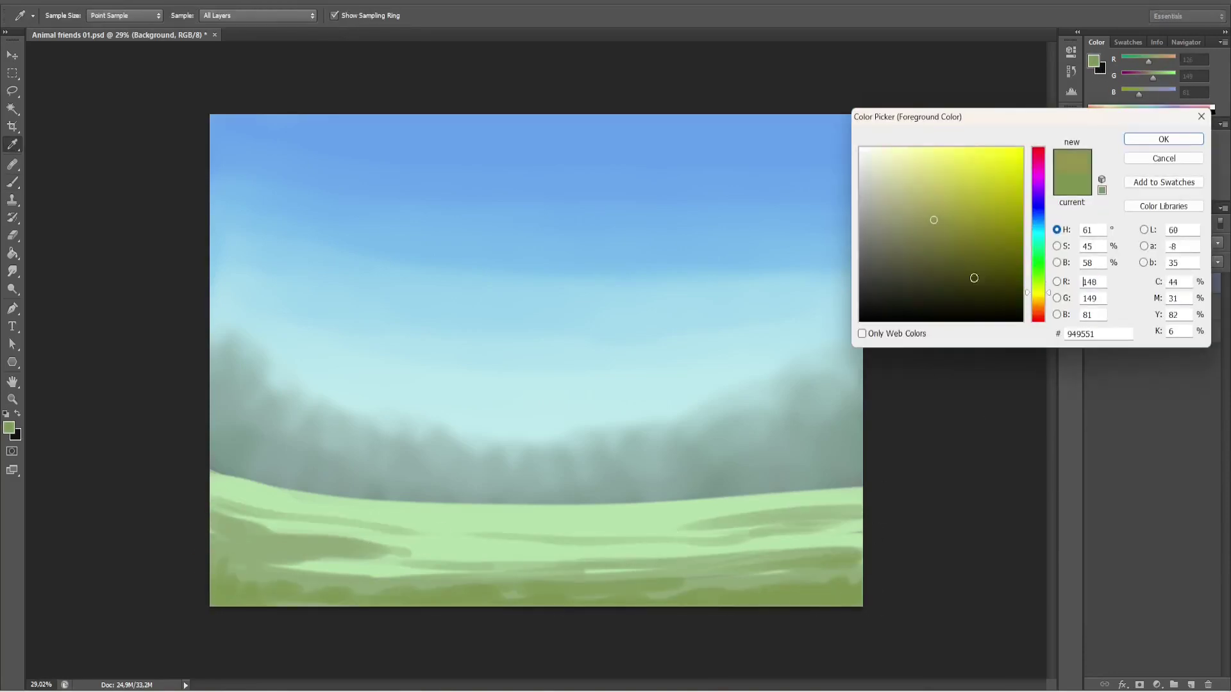
left_click(889, 187)
key("Return")
key("bracketright")
left_click_drag(839, 550, 549, 555)
Lighten the foreground to RGB 216, 212, 174 and paint more sandy path strokes across the meadow.
right_click(827, 109)
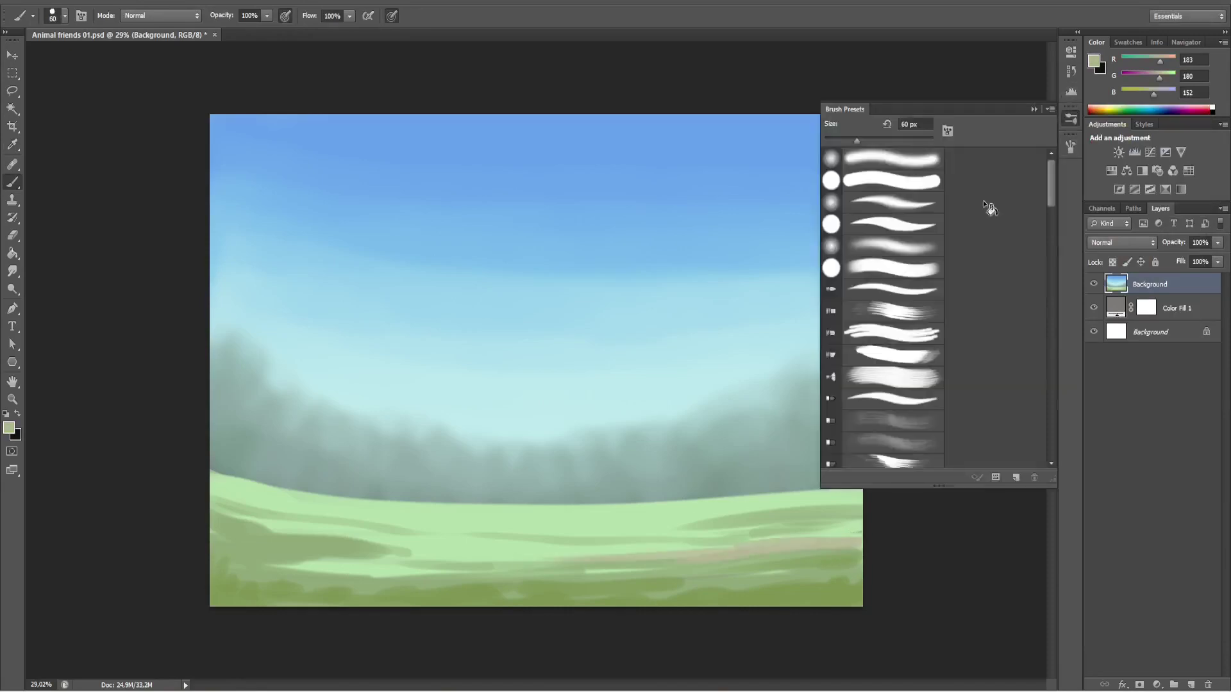
double_click(982, 200)
left_click(1093, 61)
left_click(893, 165)
key("Return")
mouse_move(660, 555)
left_mouse_down()
mouse_move(854, 549)
mouse_move(257, 564)
mouse_move(610, 525)
mouse_move(792, 532)
left_mouse_up()
Smudge the meadow and path strokes at 5% strength, softening the border with the treeline.
key("r")
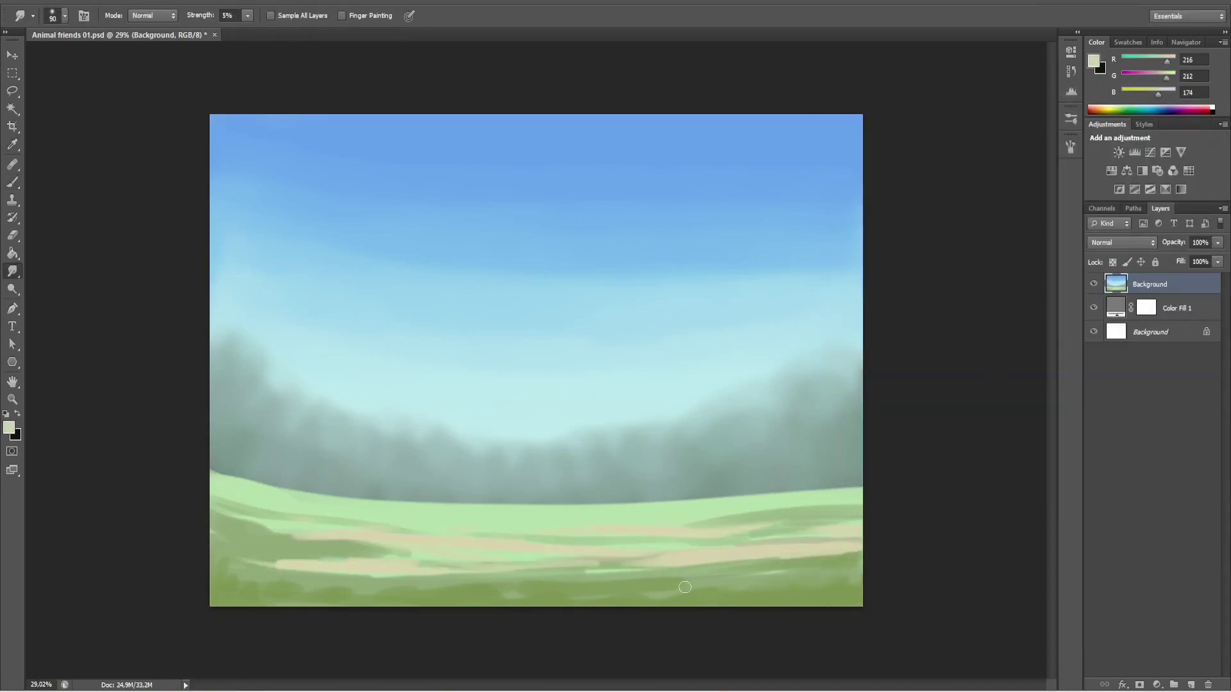
mouse_move(849, 563)
left_mouse_down()
mouse_move(238, 583)
mouse_move(284, 565)
mouse_move(274, 538)
mouse_move(326, 520)
mouse_move(554, 539)
mouse_move(850, 502)
mouse_move(277, 488)
mouse_move(762, 485)
mouse_move(477, 515)
left_mouse_up()
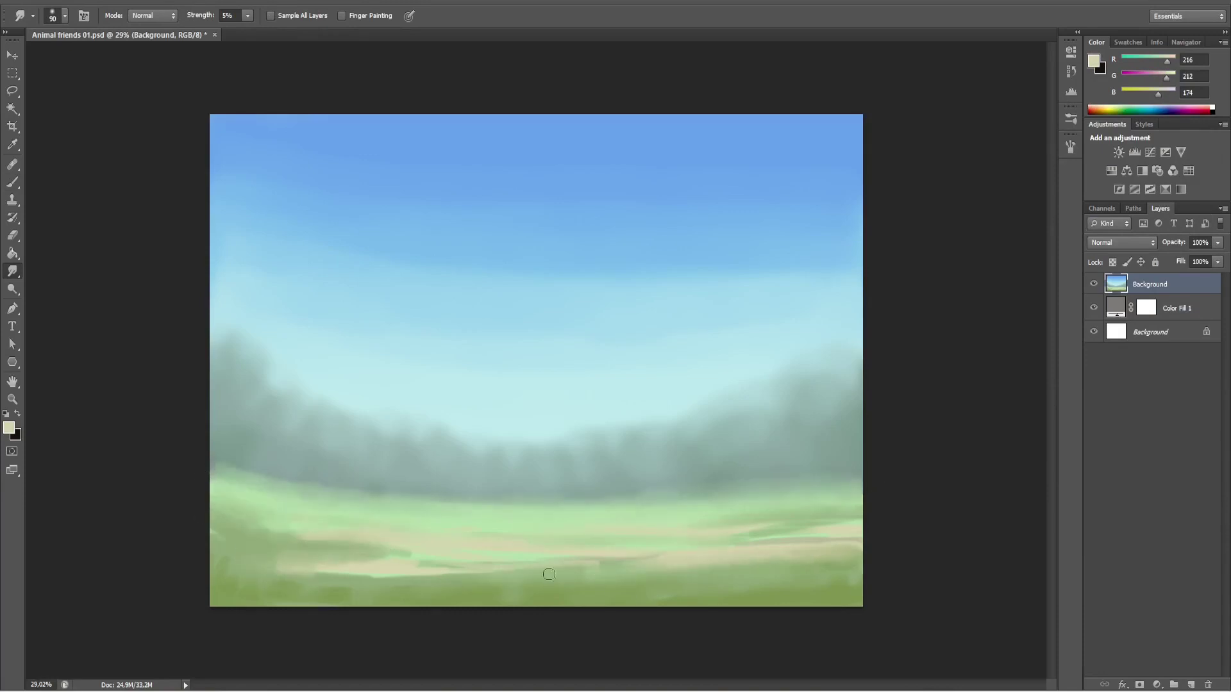
left_click_drag(548, 574, 639, 570)
Add a solid colour fill layer in blue #43789d above the painted background.
left_click(1157, 684)
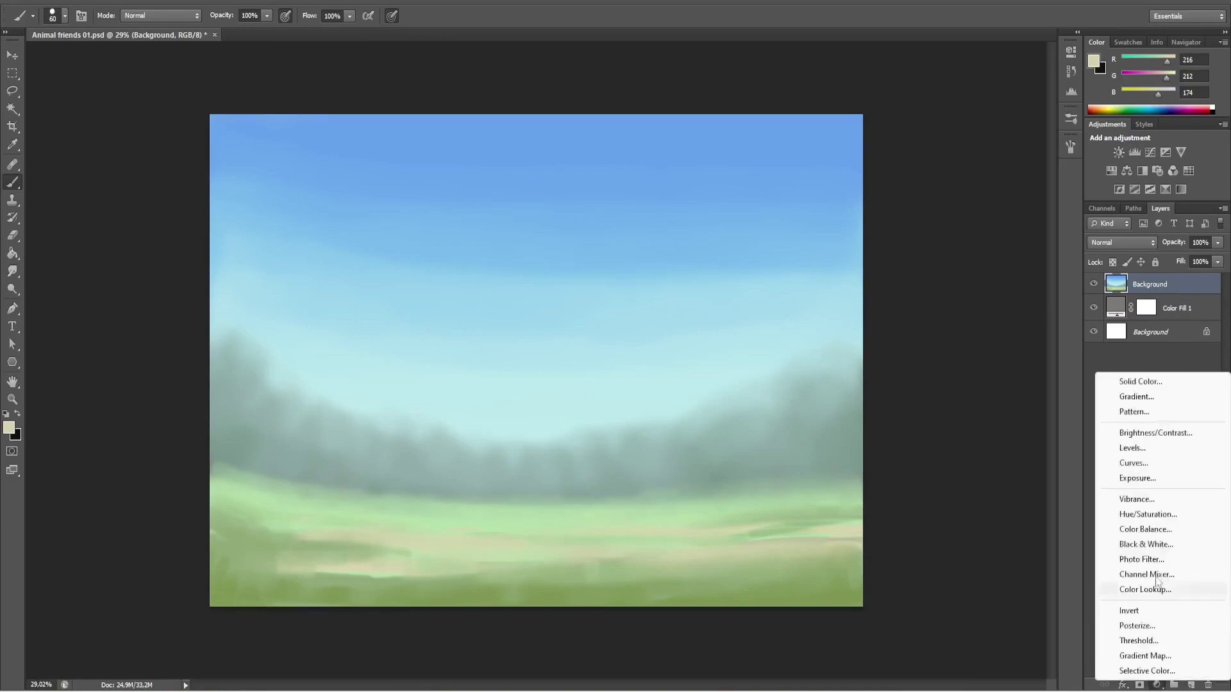
left_click(1125, 379)
left_click_drag(1005, 206, 915, 243)
left_click(953, 211)
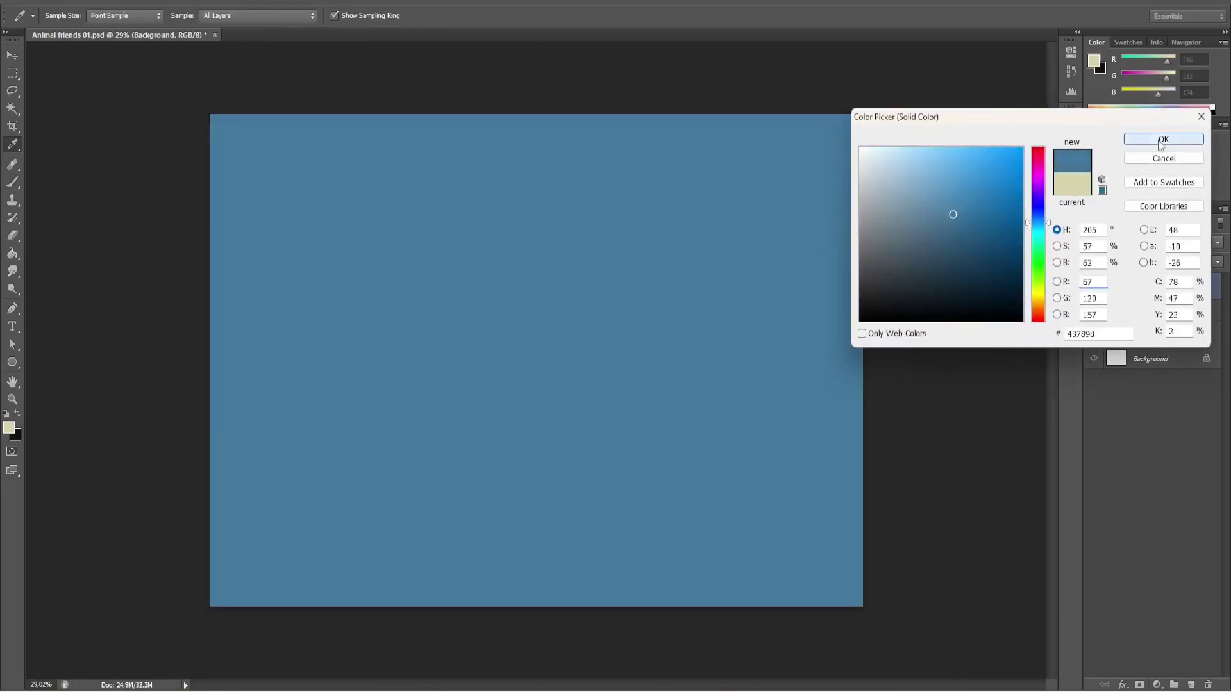
left_click(1163, 139)
Rename the blue fill layer "Rough drawing" and invert its mask to black.
double_click(1173, 286)
type("Rough drawing")
key("Return")
key("ctrl+i")
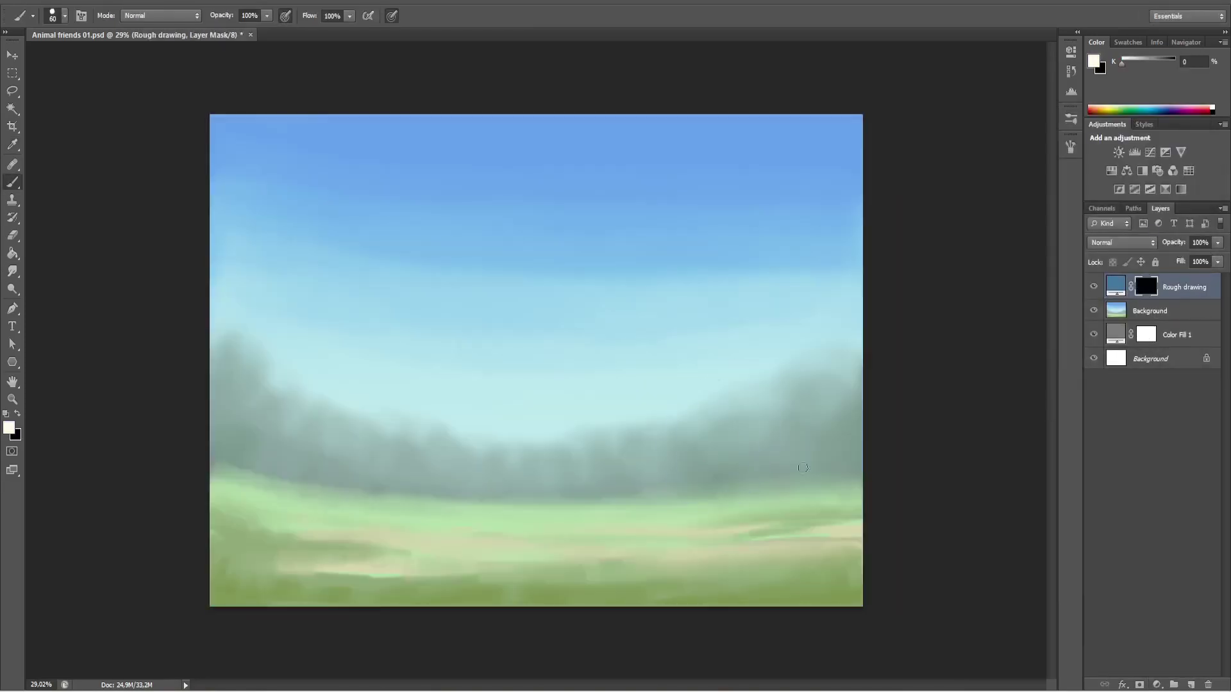
left_click_drag(576, 331, 628, 475)
key("ctrl+z")
mouse_move(565, 360)
left_mouse_down()
mouse_move(604, 356)
mouse_move(563, 434)
left_mouse_up()
key("ctrl+z")
key("ctrl+z")
Sketch construction circles for the bear's head and body, plus smaller ovals for the thighs and feet.
left_click_drag(606, 331, 593, 447)
mouse_move(485, 464)
left_mouse_down()
mouse_move(509, 542)
mouse_move(589, 549)
left_mouse_up()
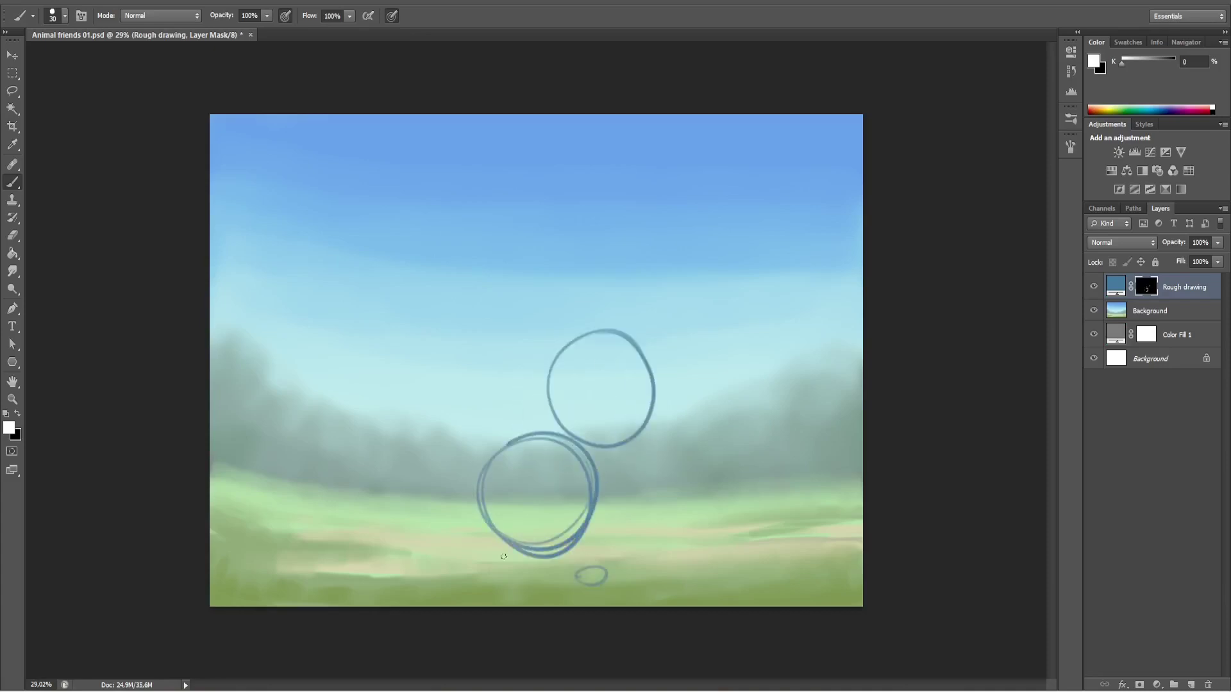
mouse_move(503, 556)
left_mouse_down()
mouse_move(494, 513)
mouse_move(593, 551)
left_mouse_up()
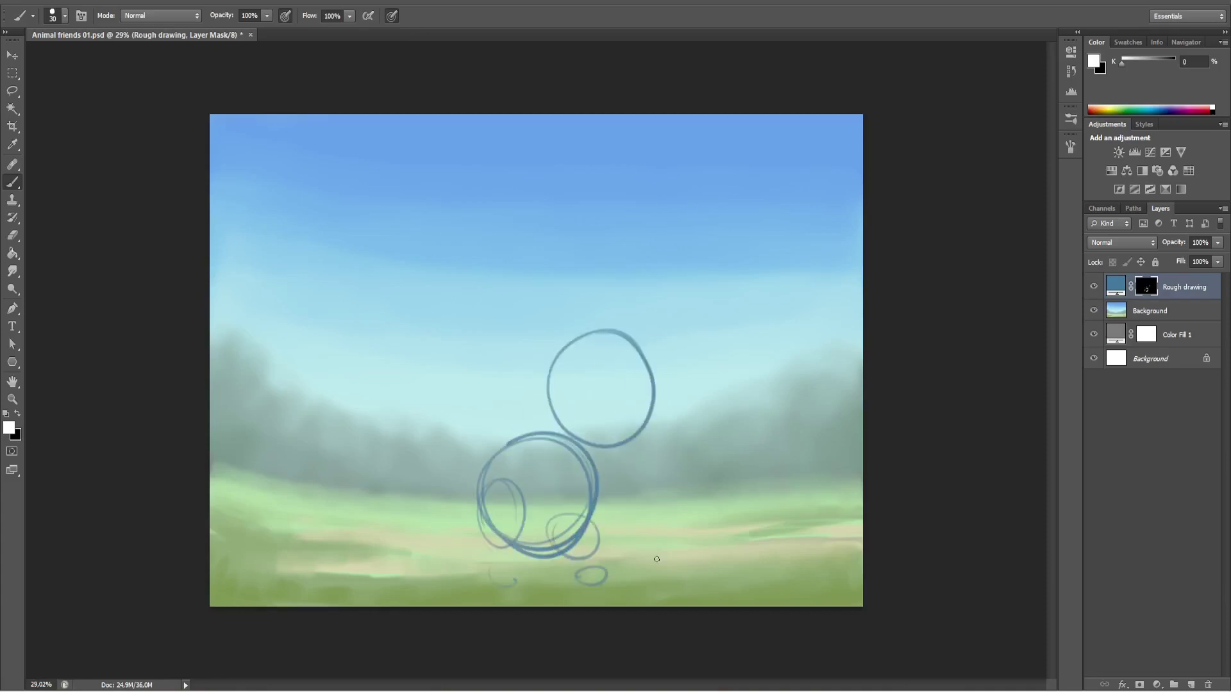
Sketch the face guidelines on the head circle and add the eyes, nose, open mouth and cheeks.
left_click_drag(617, 402, 616, 438)
left_click_drag(602, 333, 612, 438)
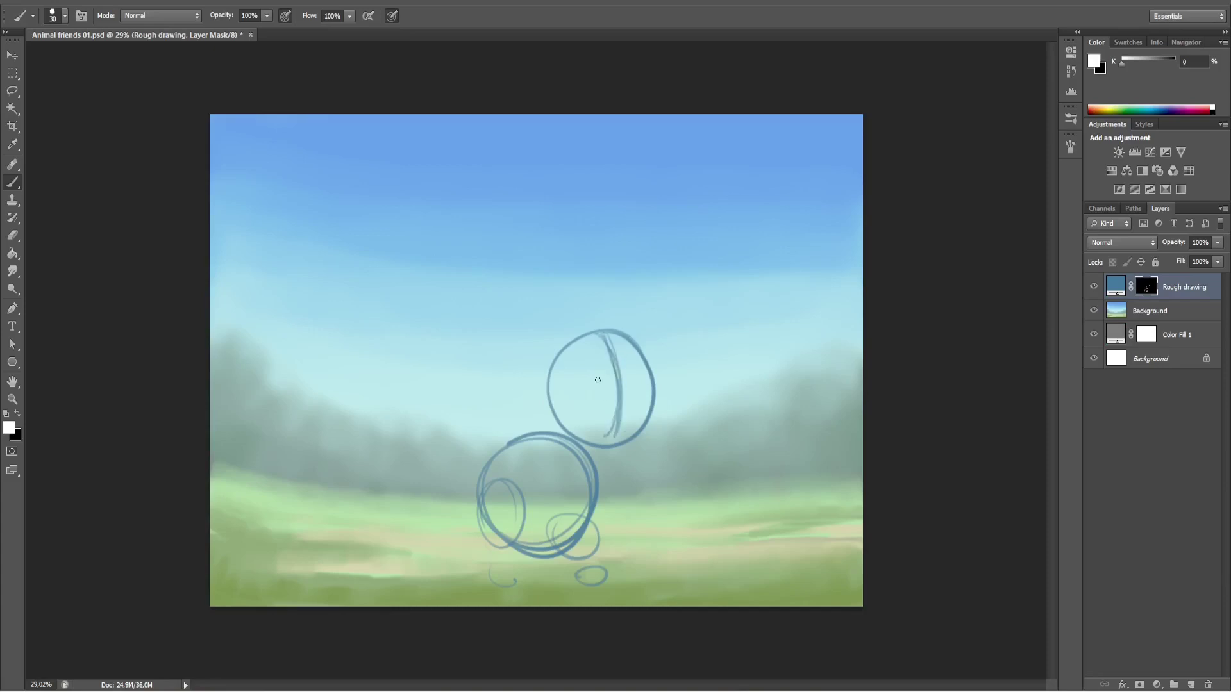
left_click_drag(599, 376, 645, 391)
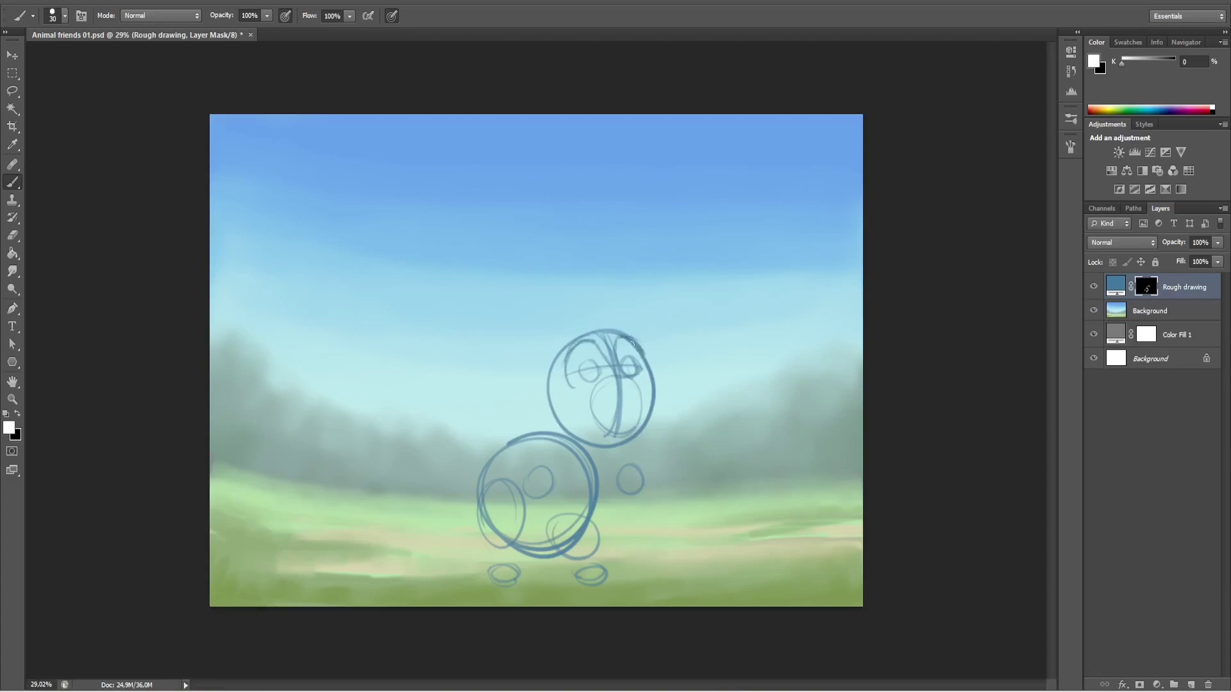
mouse_move(619, 333)
left_mouse_down()
mouse_move(549, 385)
mouse_move(542, 436)
mouse_move(538, 396)
mouse_move(642, 428)
mouse_move(587, 437)
mouse_move(632, 437)
mouse_move(660, 380)
left_mouse_up()
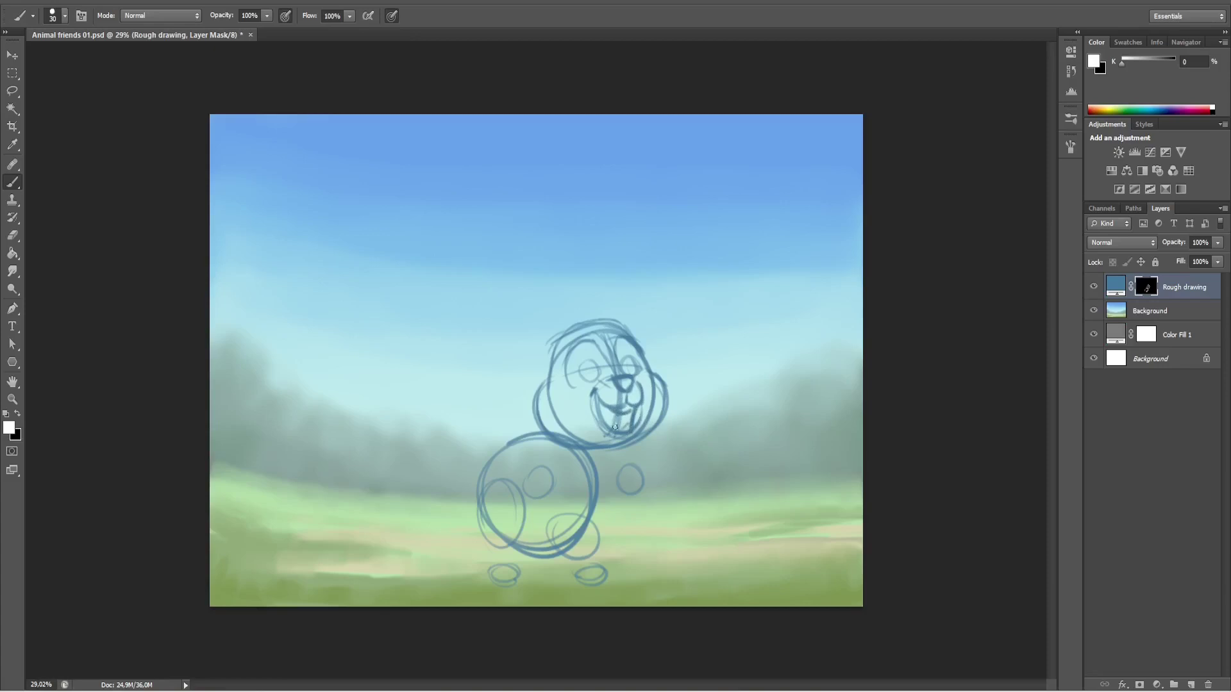
Sketch two round ears on the bear's head and both arms with clenched fists.
left_click_drag(551, 327, 540, 373)
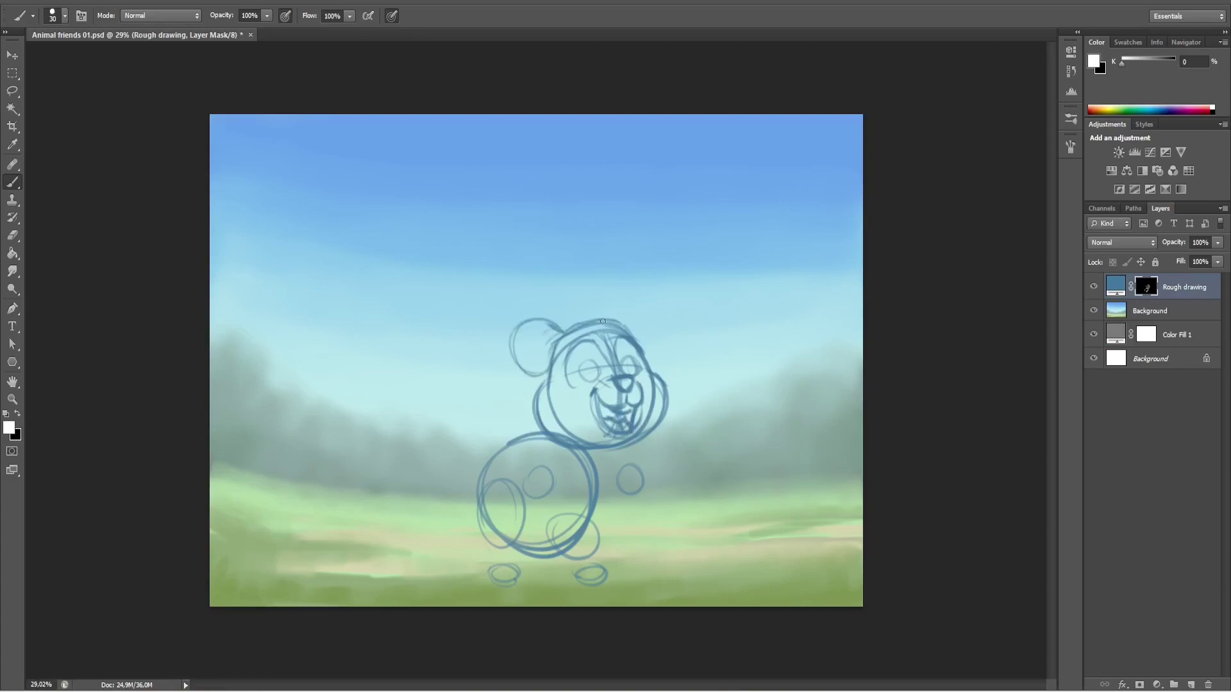
left_click_drag(651, 333, 634, 299)
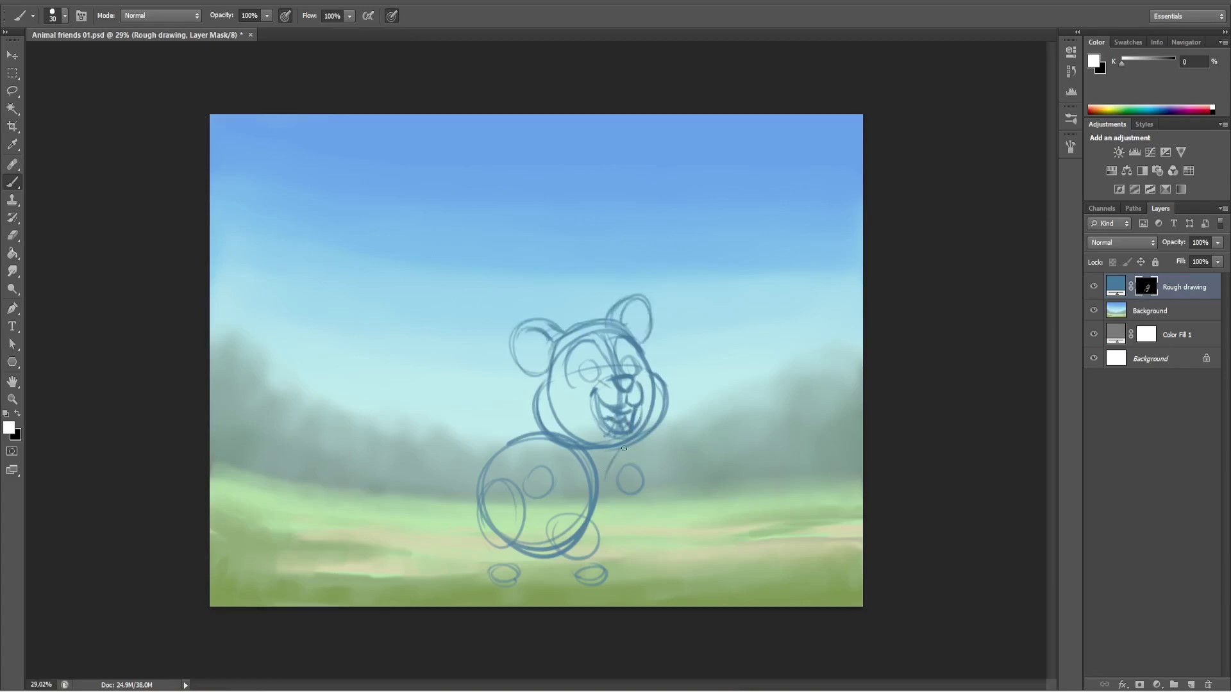
left_click_drag(556, 463, 560, 462)
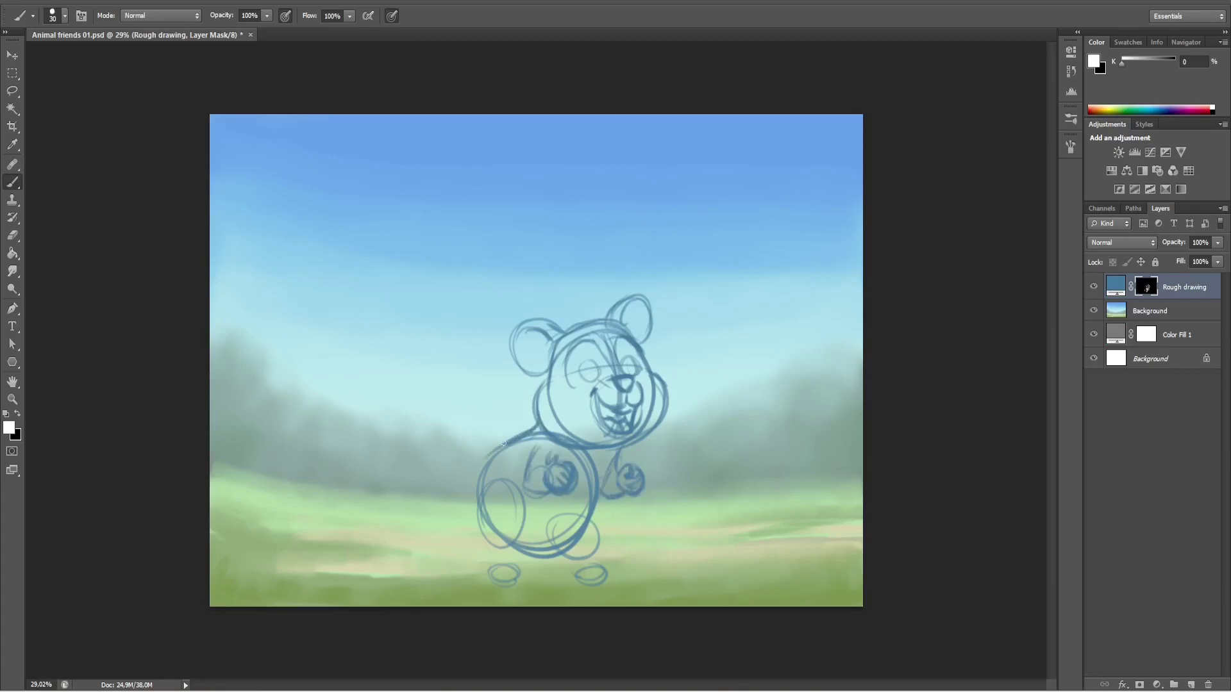
Sketch the bear's back, legs, feet and small tail around the body circle.
left_click_drag(504, 443, 482, 538)
left_click_drag(528, 498, 510, 568)
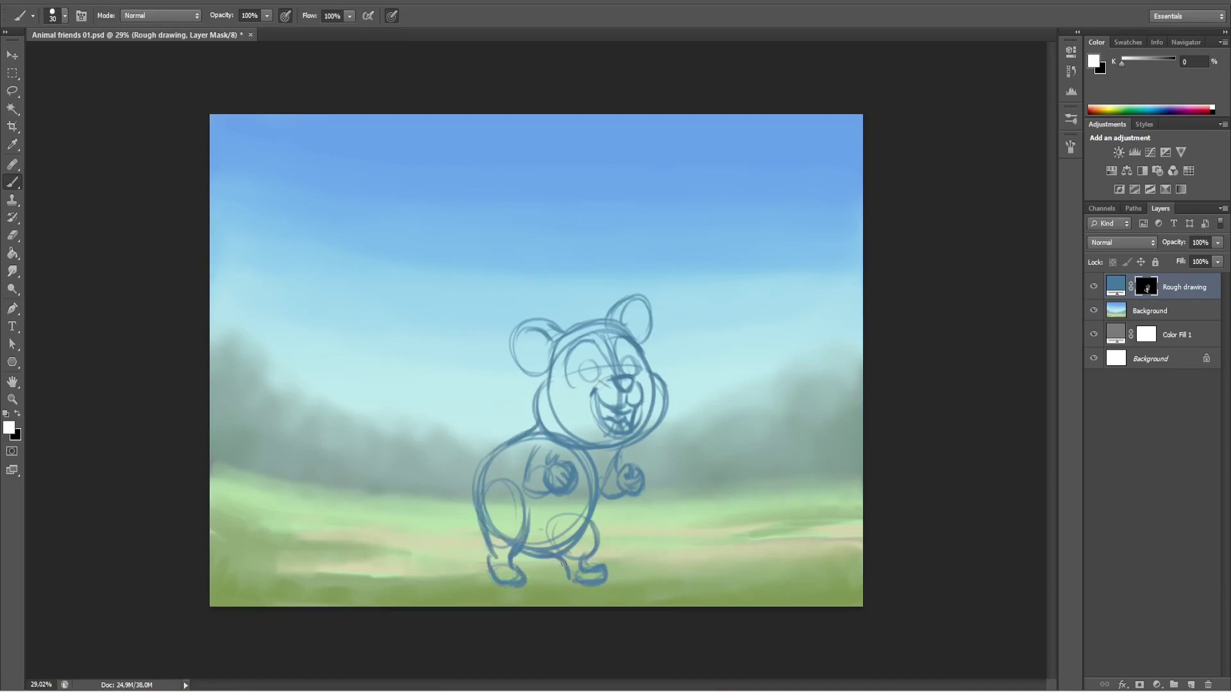
mouse_move(504, 462)
left_mouse_down()
mouse_move(467, 532)
mouse_move(476, 486)
mouse_move(476, 530)
left_mouse_up()
key("ctrl+z")
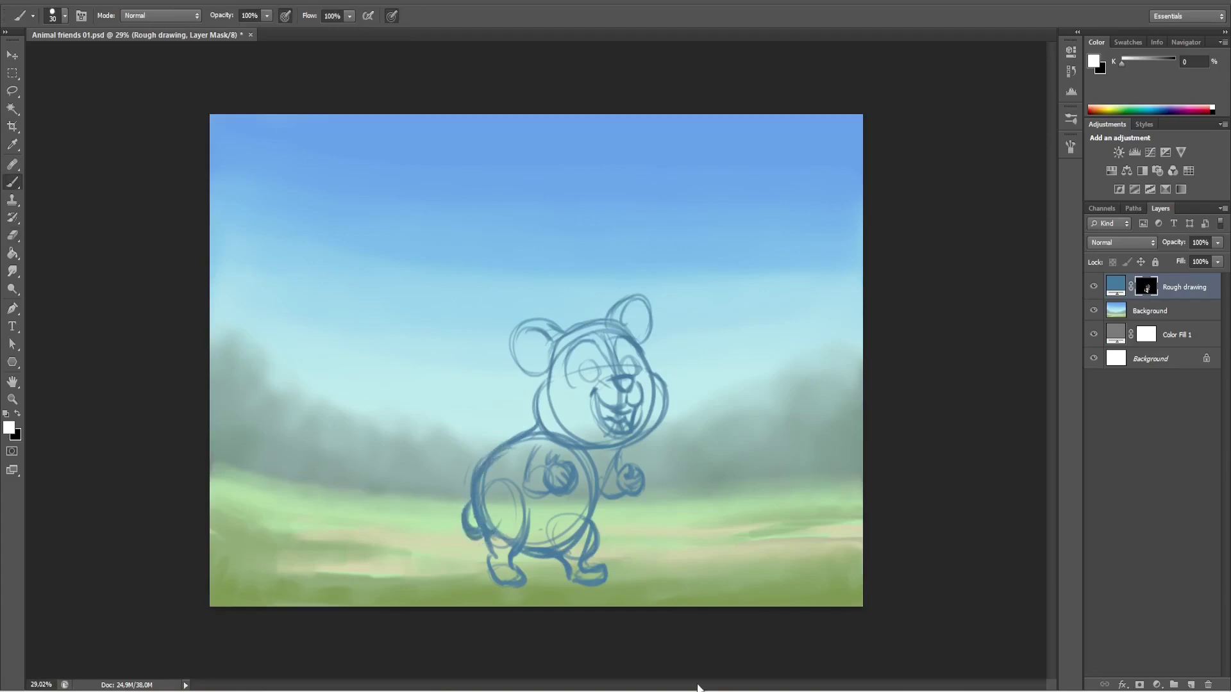
Lasso the bear's head, scale it down slightly with Free Transform, and deselect it.
key("l")
left_click_drag(664, 431, 532, 420)
key("ctrl+t")
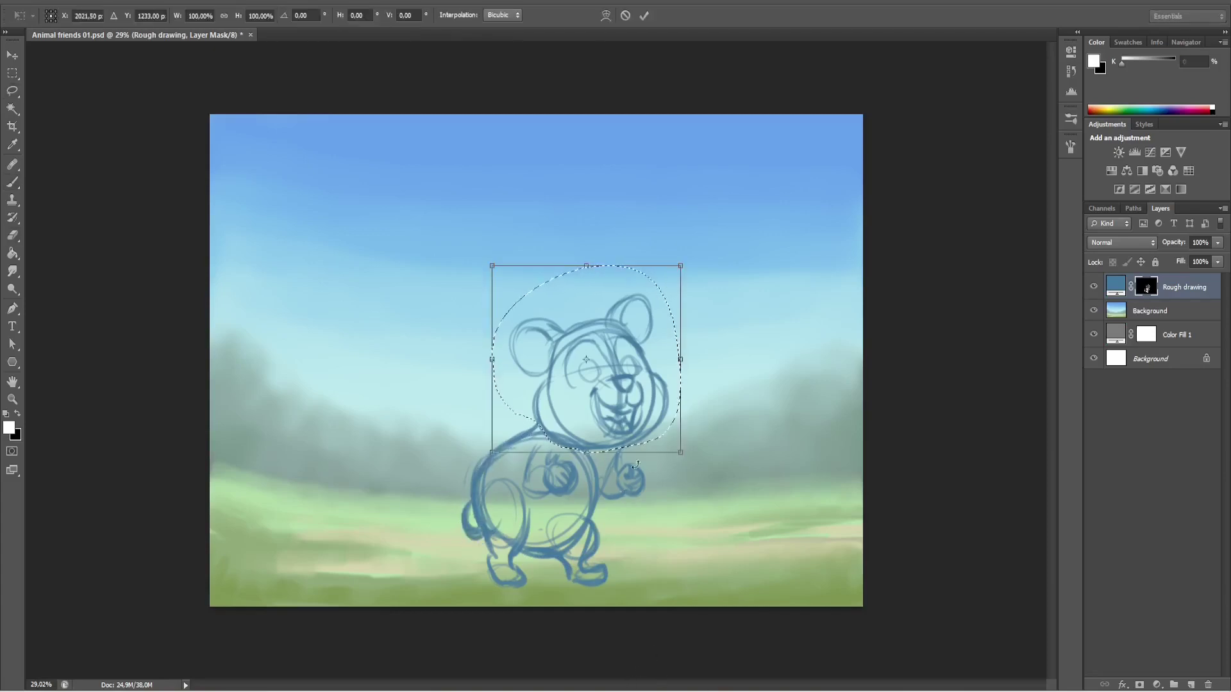
left_click_drag(682, 455, 672, 460)
key("Return")
key("ctrl+d")
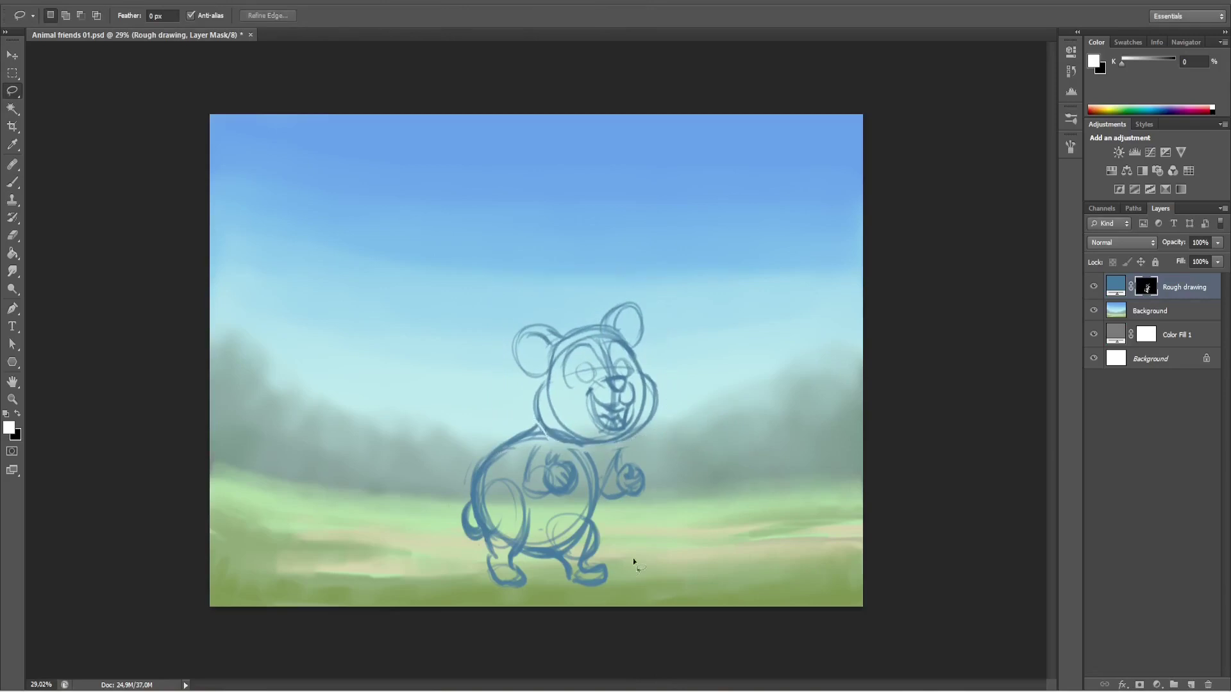
Redraw the sketch lines joining the head to the body and strengthen the bear's chest, arm and belly.
key("b")
scroll(629, 547, "up", 3)
mouse_move(494, 337)
left_mouse_down()
mouse_move(458, 356)
mouse_move(353, 481)
left_mouse_up()
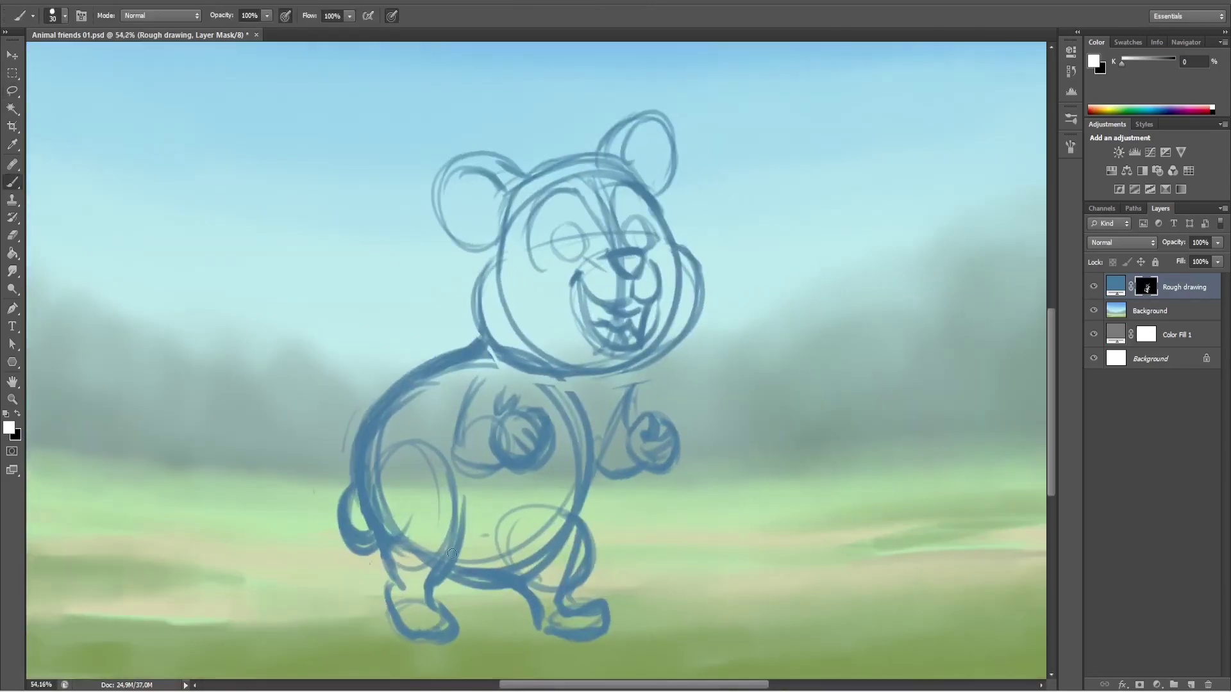
left_click_drag(641, 365, 583, 480)
left_click_drag(596, 385, 532, 426)
left_click_drag(558, 487, 464, 557)
scroll(793, 597, "down", 2)
scroll(793, 598, "down", 2)
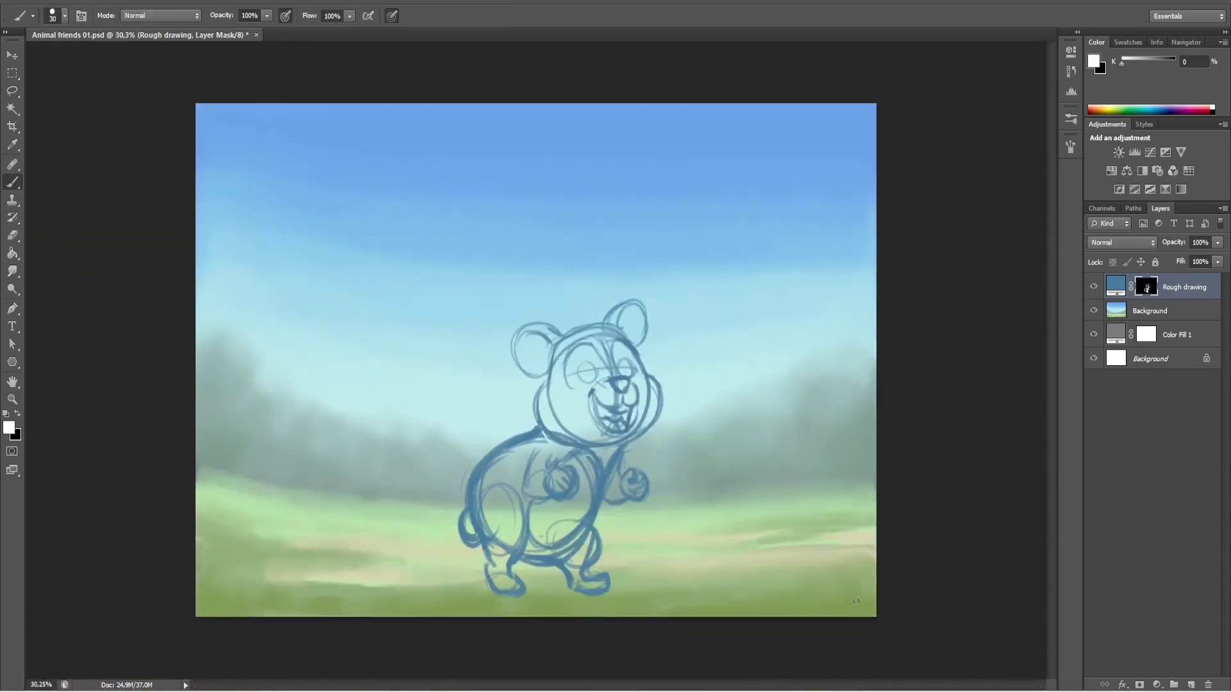
key("ctrl+plus")
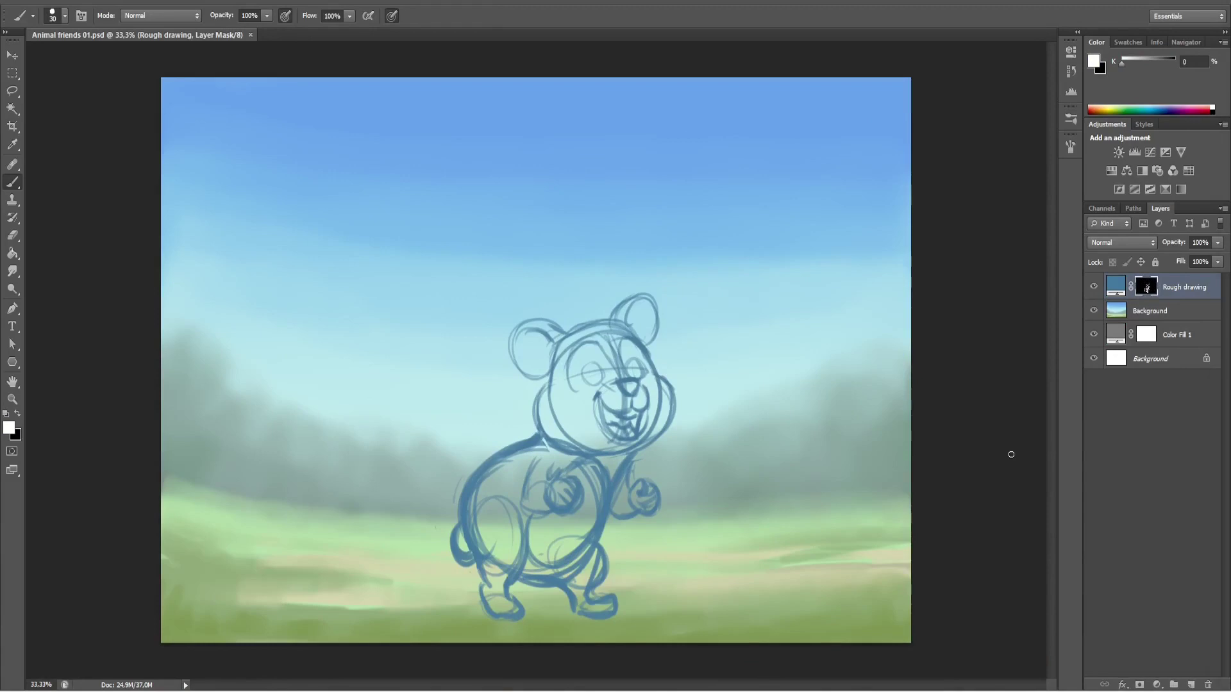
Add a very dark blue solid colour fill layer above the rough drawing and invert its mask to black.
left_click(1157, 685)
left_click(1128, 382)
left_click(1044, 220)
left_click(885, 278)
left_click(1190, 105)
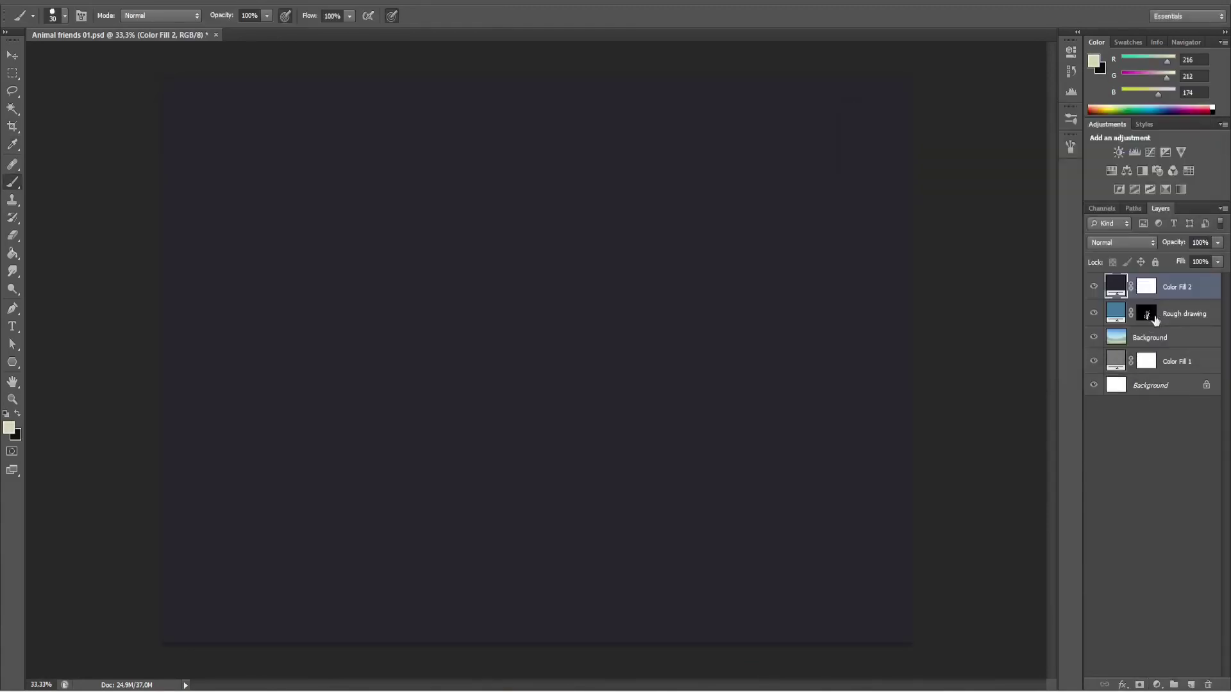
key("ctrl+i")
Ink the bear's left-hand ear with a thin brush, including its outline, inner rim and short fur strokes.
scroll(776, 352, "up", 8)
scroll(732, 314, "down", 1)
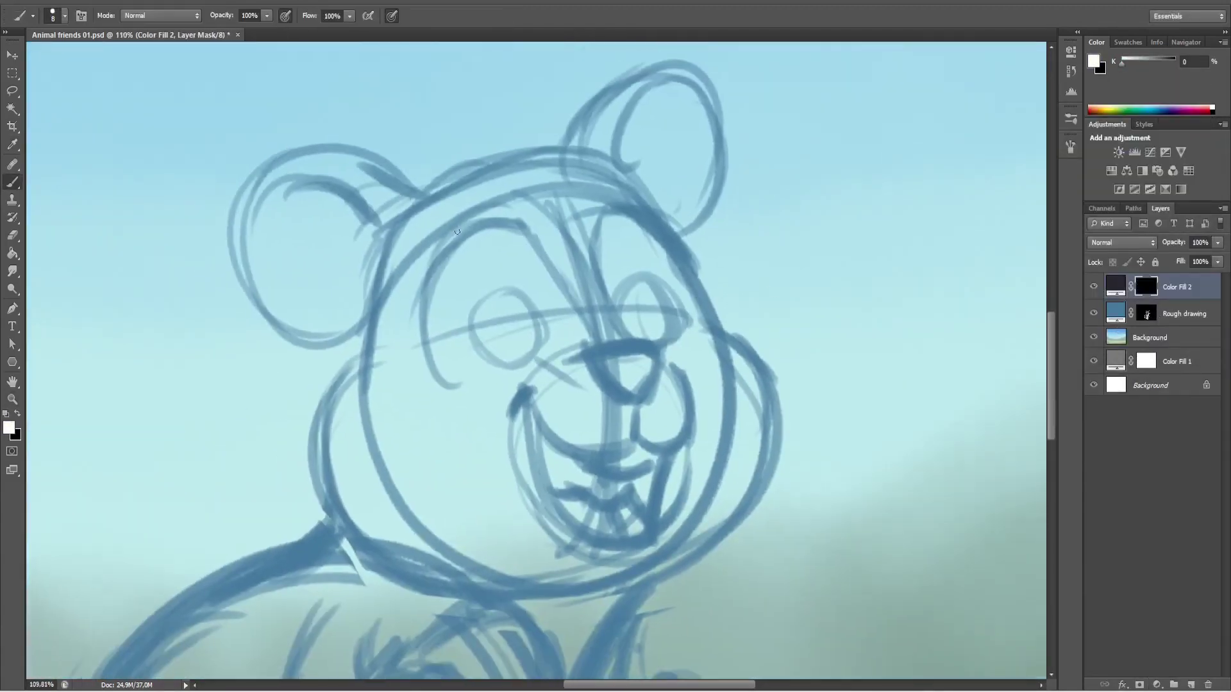
mouse_move(477, 182)
left_mouse_down()
mouse_move(328, 142)
mouse_move(293, 154)
mouse_move(233, 290)
left_mouse_up()
key("ctrl+z")
mouse_move(260, 191)
left_mouse_down()
mouse_move(337, 333)
mouse_move(371, 325)
mouse_move(403, 172)
left_mouse_up()
scroll(337, 334, "left", 1)
key("ctrl+z")
mouse_move(292, 204)
left_mouse_down()
mouse_move(410, 234)
mouse_move(340, 240)
left_mouse_up()
mouse_move(356, 223)
left_mouse_down()
mouse_move(343, 255)
mouse_move(356, 277)
left_mouse_up()
mouse_move(684, 335)
left_mouse_down()
mouse_move(610, 393)
mouse_move(578, 349)
left_mouse_up()
Ink the head contour from the left-hand ear over the crown and down around the right-hand cheek.
left_click_drag(411, 234, 439, 216)
key("ctrl+z")
left_click_drag(373, 244, 522, 202)
key("ctrl+z")
mouse_move(384, 194)
left_mouse_down()
mouse_move(596, 262)
mouse_move(608, 295)
mouse_move(602, 248)
mouse_move(691, 337)
mouse_move(737, 257)
left_mouse_up()
left_click_drag(737, 256, 753, 364)
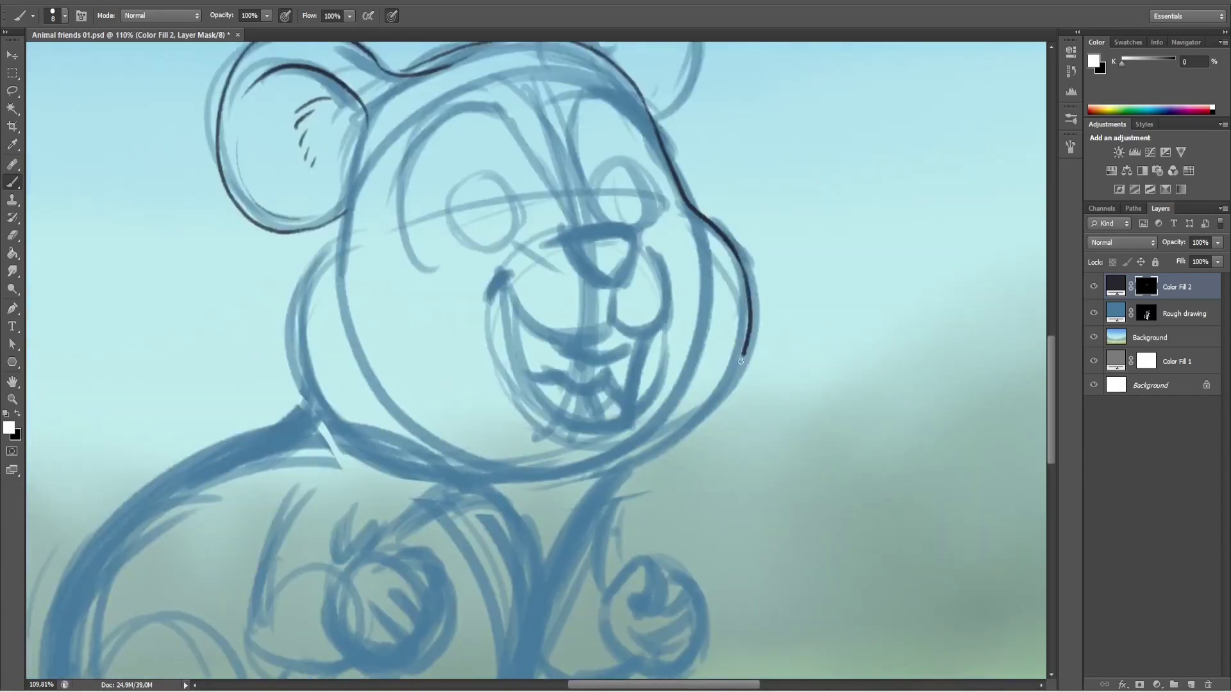
Ink the outline of the bear's open mouth and its triangular nose with the short line below.
mouse_move(658, 371)
left_mouse_down()
mouse_move(673, 396)
mouse_move(653, 466)
left_mouse_up()
mouse_move(532, 322)
left_mouse_down()
mouse_move(615, 468)
mouse_move(654, 467)
left_mouse_up()
left_click_drag(681, 373, 679, 396)
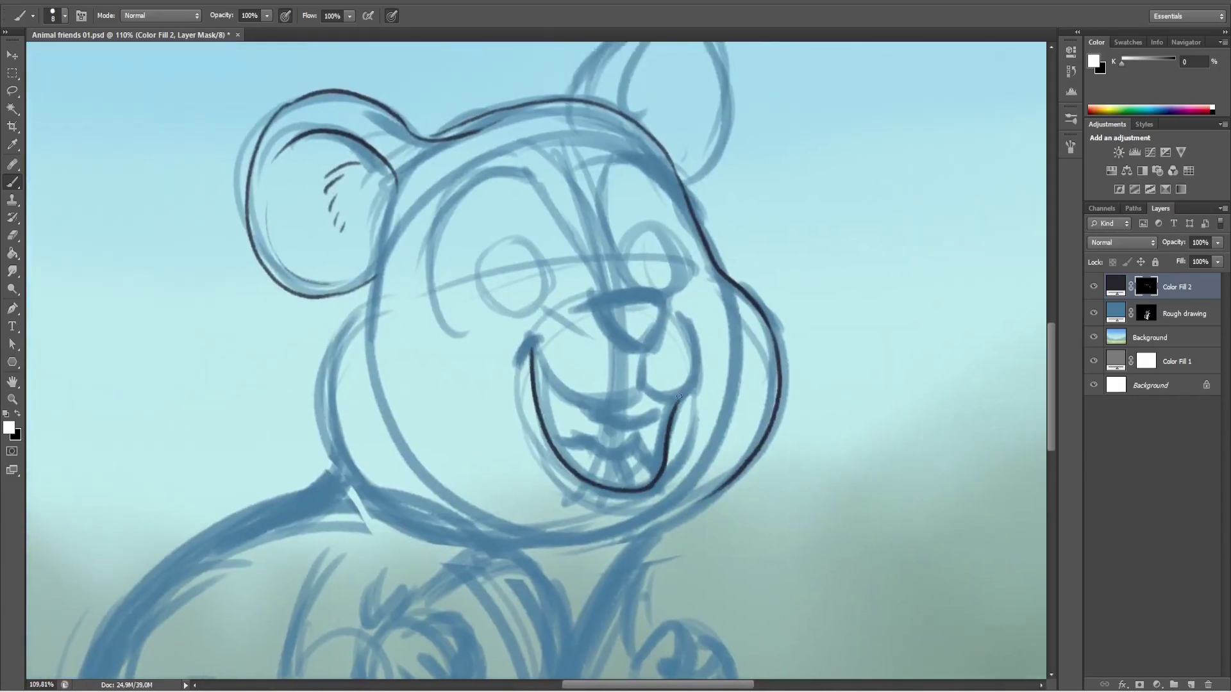
mouse_move(582, 312)
left_mouse_down()
mouse_move(661, 329)
mouse_move(611, 294)
left_mouse_up()
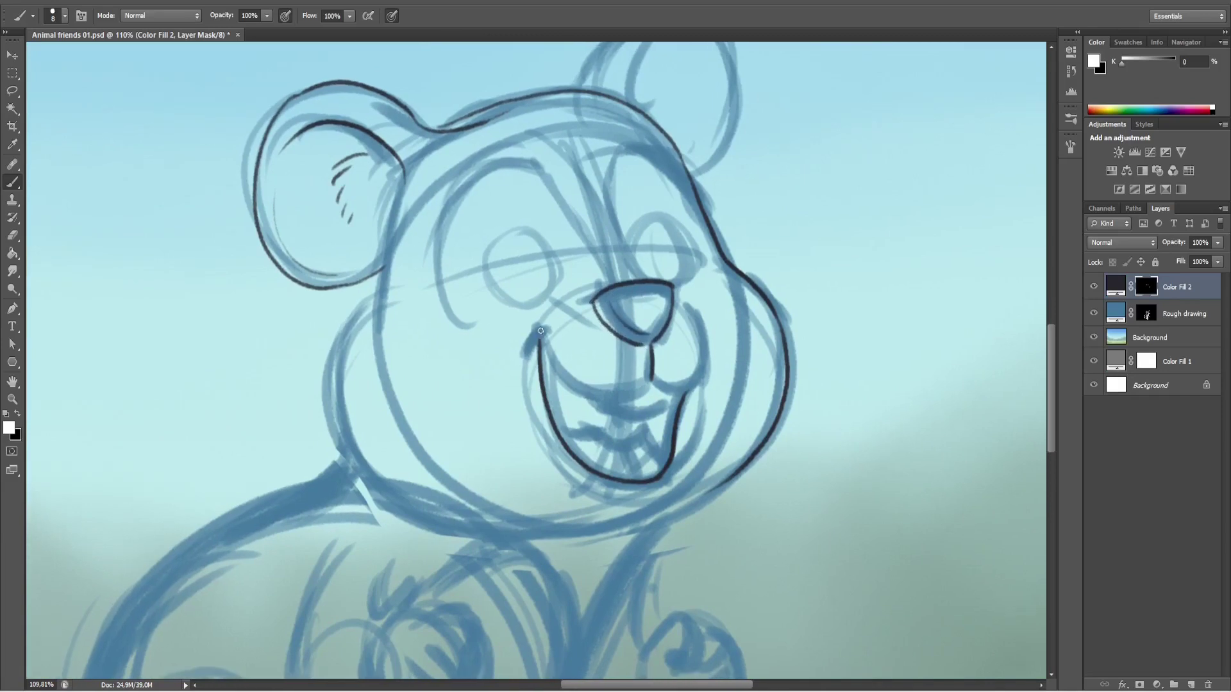
Ink the upper lip, the right-hand muzzle curve, the teeth and the tongue inside the bear's open mouth.
mouse_move(537, 339)
left_mouse_down()
mouse_move(650, 383)
mouse_move(537, 340)
left_mouse_up()
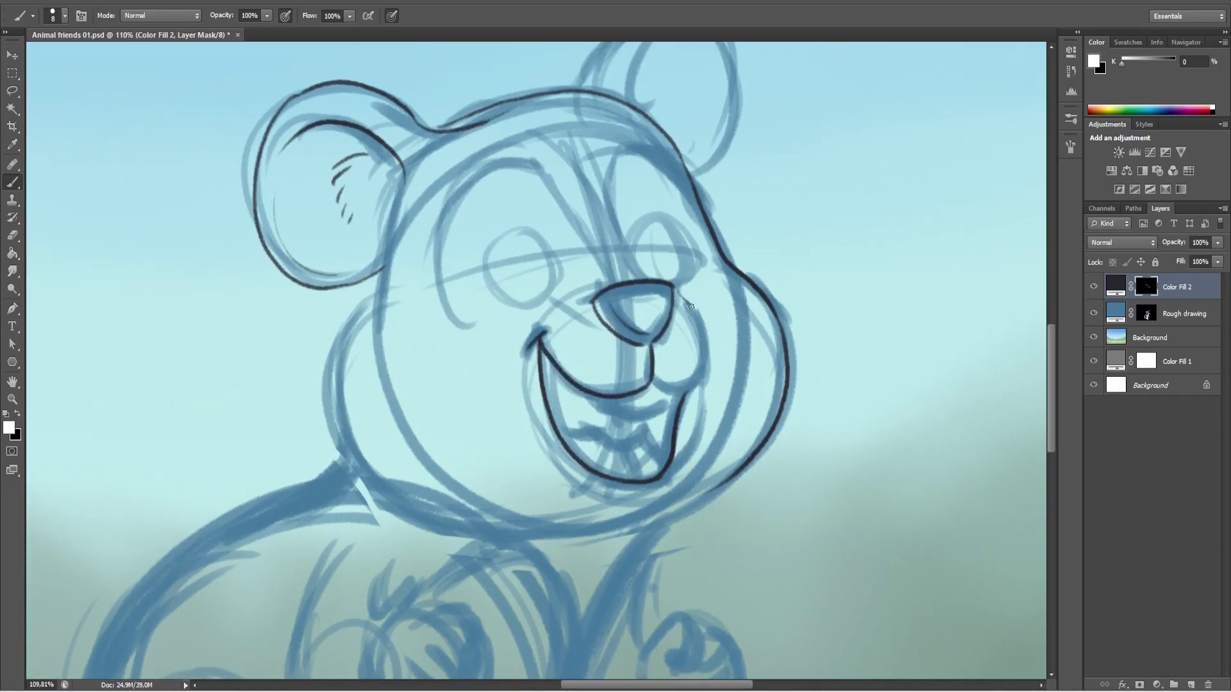
mouse_move(691, 306)
left_mouse_down()
mouse_move(653, 385)
mouse_move(660, 366)
mouse_move(673, 377)
left_mouse_up()
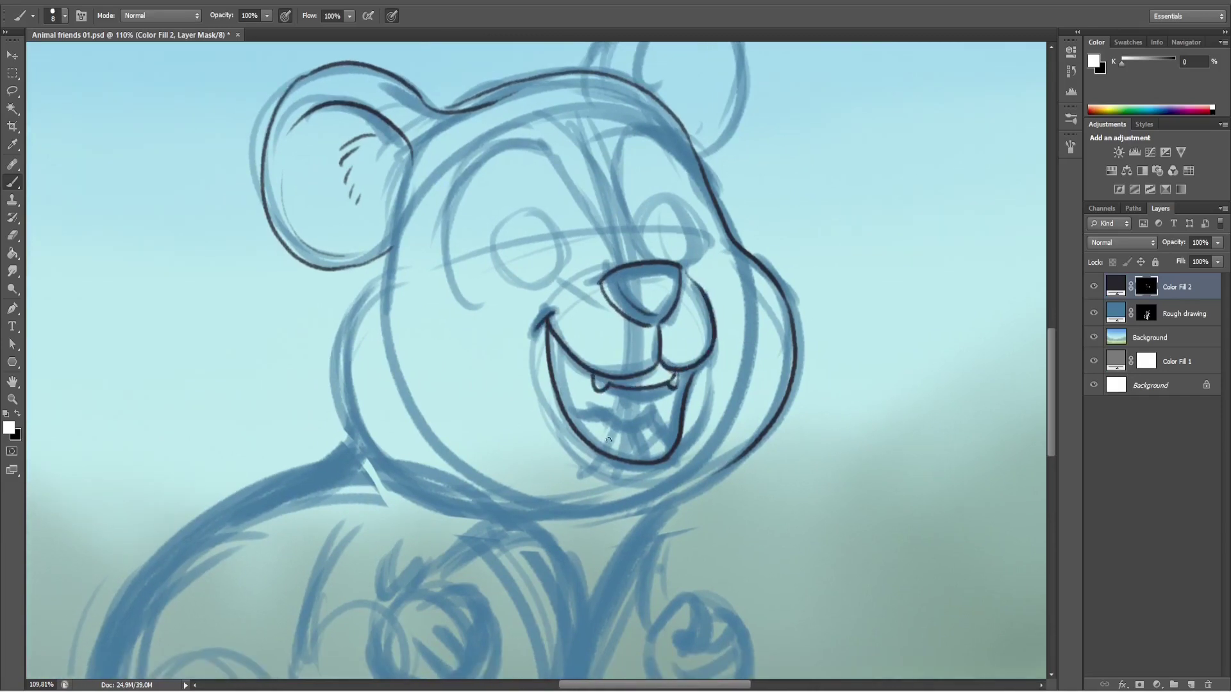
left_click_drag(603, 442, 609, 450)
mouse_move(569, 403)
left_mouse_down()
mouse_move(631, 424)
mouse_move(578, 491)
left_mouse_up()
left_click_drag(641, 314, 697, 320)
Ink the contours of the large patches around both of the bear's eyes, following the rough sketch.
left_click_drag(610, 223, 647, 334)
mouse_move(647, 333)
left_mouse_down()
mouse_move(699, 359)
mouse_move(564, 246)
mouse_move(512, 407)
left_mouse_up()
left_click_drag(519, 308, 579, 251)
left_click_drag(641, 301, 591, 261)
left_click_drag(461, 369, 490, 361)
left_click_drag(616, 211, 705, 256)
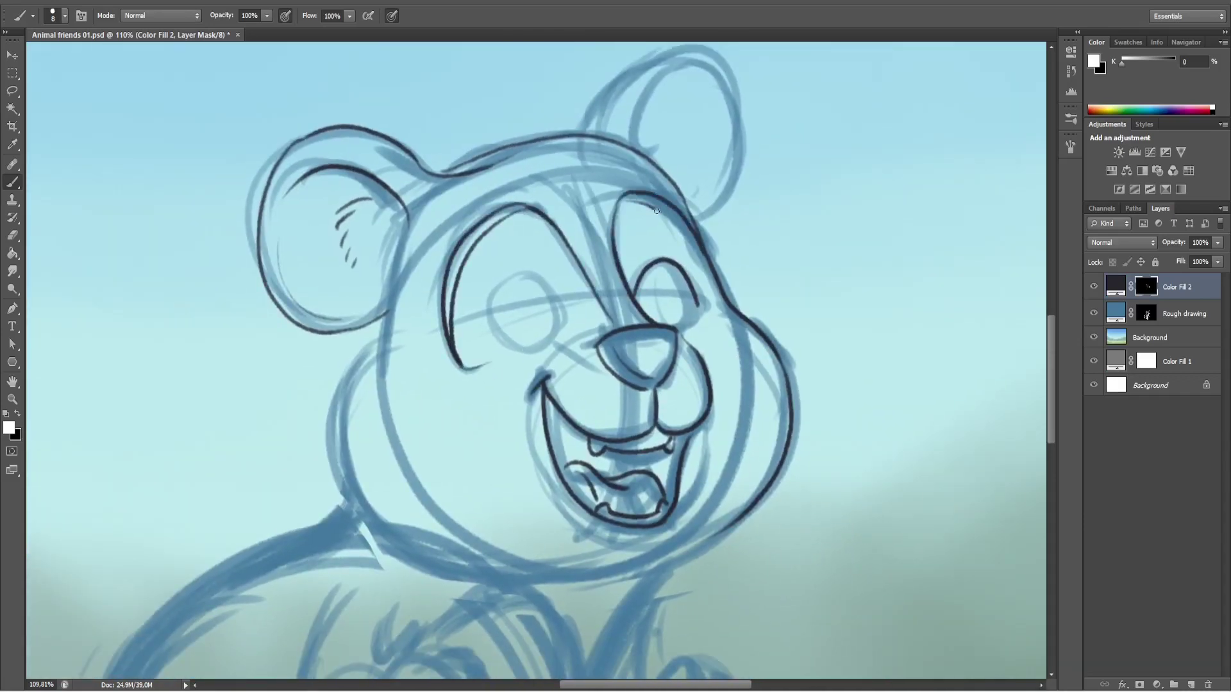
Ink both eyes inside their patches, each with an outer outline and a round pupil.
mouse_move(656, 210)
left_mouse_down()
mouse_move(711, 269)
mouse_move(671, 325)
left_mouse_up()
mouse_move(562, 315)
left_mouse_down()
mouse_move(486, 333)
mouse_move(562, 316)
mouse_move(545, 293)
left_mouse_up()
mouse_move(506, 273)
left_mouse_down()
mouse_move(497, 297)
mouse_move(532, 285)
left_mouse_up()
mouse_move(648, 253)
left_mouse_down()
mouse_move(641, 291)
mouse_move(666, 269)
left_mouse_up()
left_click_drag(626, 417, 592, 529)
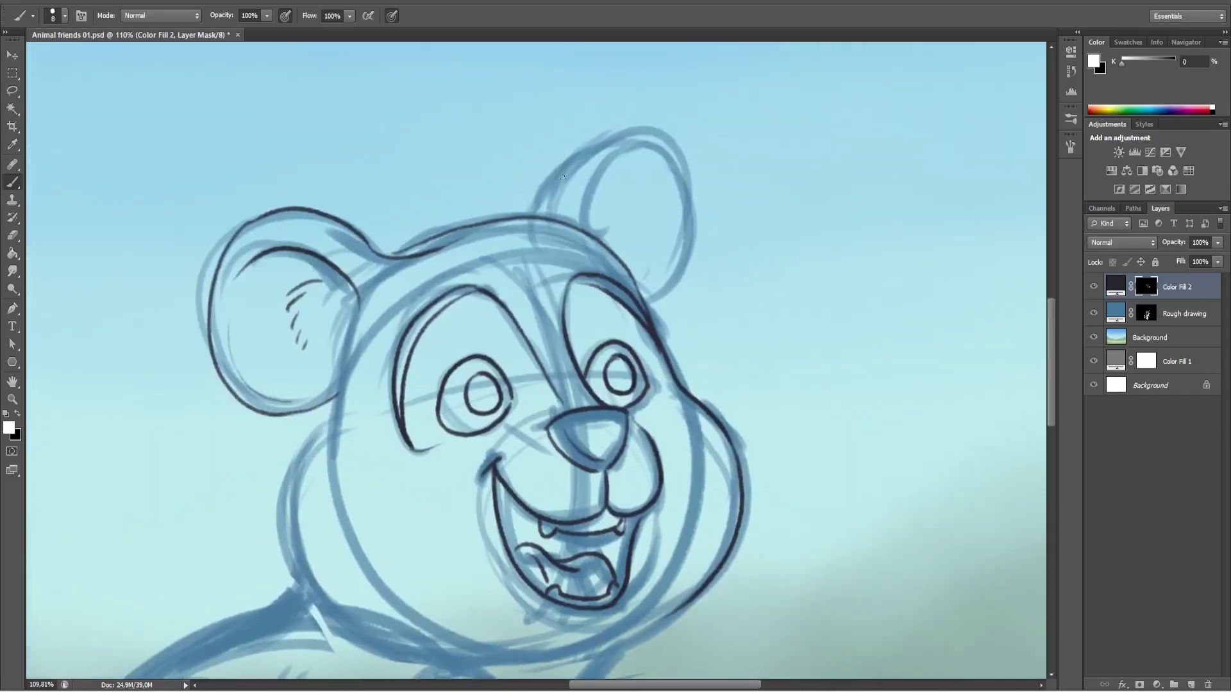
Ink the bear's right-hand ear with its outer outline and inner rim.
mouse_move(542, 215)
left_mouse_down()
mouse_move(692, 193)
mouse_move(644, 298)
left_mouse_up()
left_click_drag(650, 138, 586, 225)
mouse_move(676, 494)
left_mouse_down()
mouse_move(784, 310)
mouse_move(865, 348)
left_mouse_up()
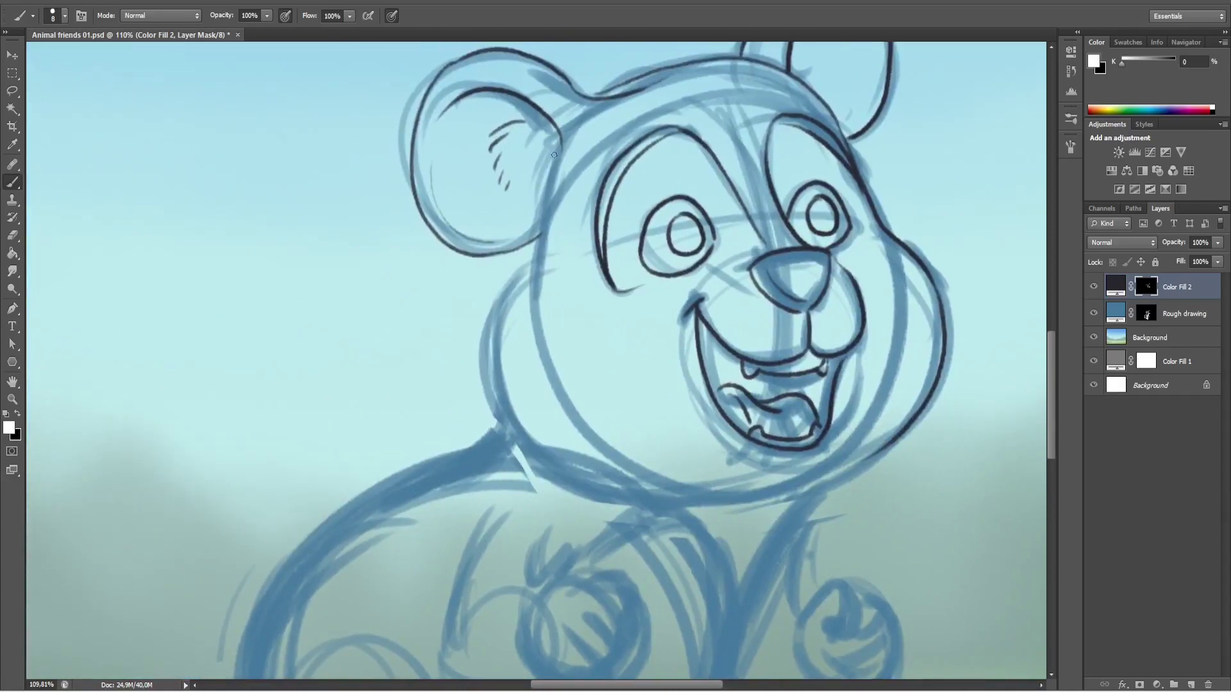
Ink the left-hand cheek and the jawline under the head, with short creases beneath the mouth.
left_click_drag(555, 154, 487, 433)
left_click_drag(500, 384, 478, 437)
mouse_move(477, 436)
left_mouse_down()
mouse_move(534, 473)
mouse_move(730, 477)
left_mouse_up()
mouse_move(737, 525)
left_mouse_down()
mouse_move(680, 418)
mouse_move(720, 424)
mouse_move(765, 205)
mouse_move(836, 160)
left_mouse_up()
Ink the bear's back from the neck down to the left-hand leg, including both sides of that leg.
mouse_move(517, 147)
left_mouse_down()
mouse_move(749, 141)
mouse_move(526, 532)
mouse_move(533, 325)
left_mouse_up()
mouse_move(541, 314)
left_mouse_down()
mouse_move(571, 436)
mouse_move(568, 378)
left_mouse_up()
left_click_drag(567, 379, 593, 495)
mouse_move(714, 320)
left_mouse_down()
mouse_move(673, 338)
mouse_move(616, 456)
left_mouse_up()
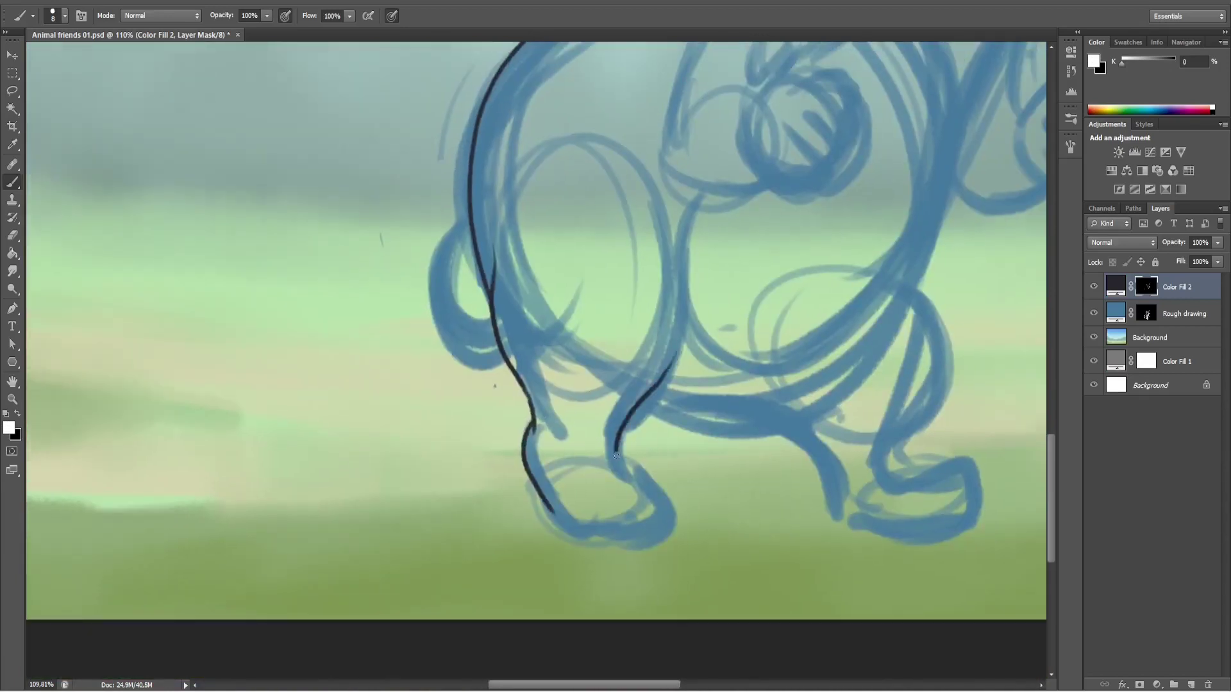
Sketch toe divisions on the Rough drawing mask and ink the left-hand foot with its toes.
mouse_move(596, 500)
left_mouse_down()
mouse_move(600, 520)
mouse_move(580, 511)
left_mouse_up()
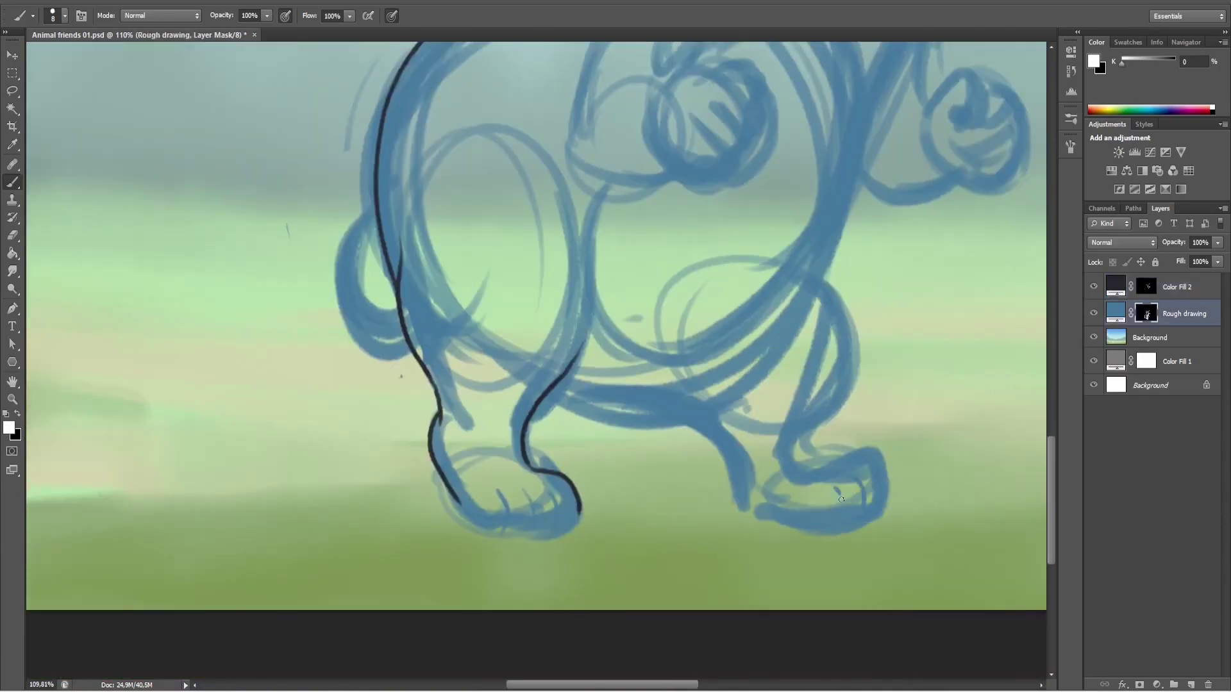
left_click_drag(858, 479, 862, 505)
mouse_move(466, 503)
left_mouse_down()
mouse_move(507, 534)
mouse_move(423, 529)
left_mouse_up()
mouse_move(440, 494)
left_mouse_down()
mouse_move(429, 521)
mouse_move(449, 542)
left_mouse_up()
Ink the underside of the belly between the two legs, undoing an unwanted stroke.
mouse_move(500, 413)
left_mouse_down()
mouse_move(547, 427)
mouse_move(647, 423)
left_mouse_up()
key("ctrl+z")
scroll(753, 392, "up", 5)
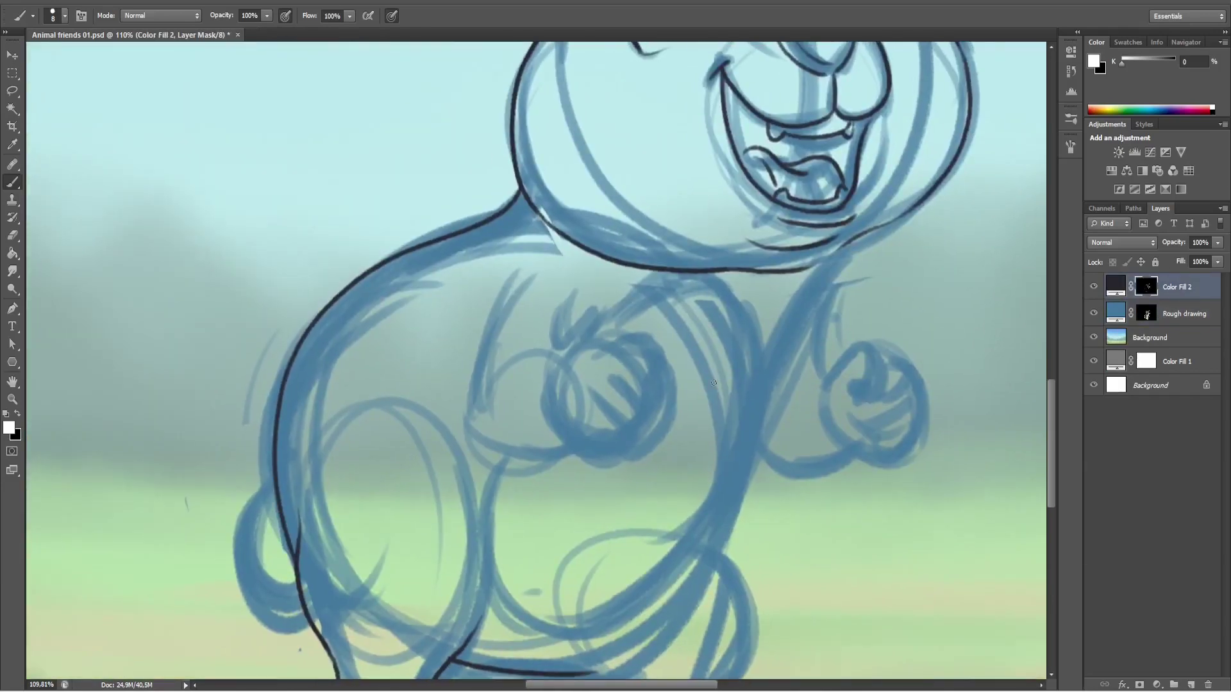
Ink the left-hand fist with its curled fingers and the outline of the bent arm.
left_click_drag(595, 338, 664, 379)
mouse_move(622, 355)
left_mouse_down()
mouse_move(657, 385)
mouse_move(648, 409)
left_mouse_up()
left_click_drag(616, 378, 633, 429)
left_click_drag(597, 400, 652, 477)
left_click_drag(625, 368, 544, 423)
mouse_move(523, 335)
left_mouse_down()
mouse_move(491, 426)
mouse_move(604, 478)
mouse_move(649, 526)
left_mouse_up()
Erase the top line of the left-hand fist and redraw it flowing into the wrist and forearm.
left_click_drag(580, 473, 615, 455)
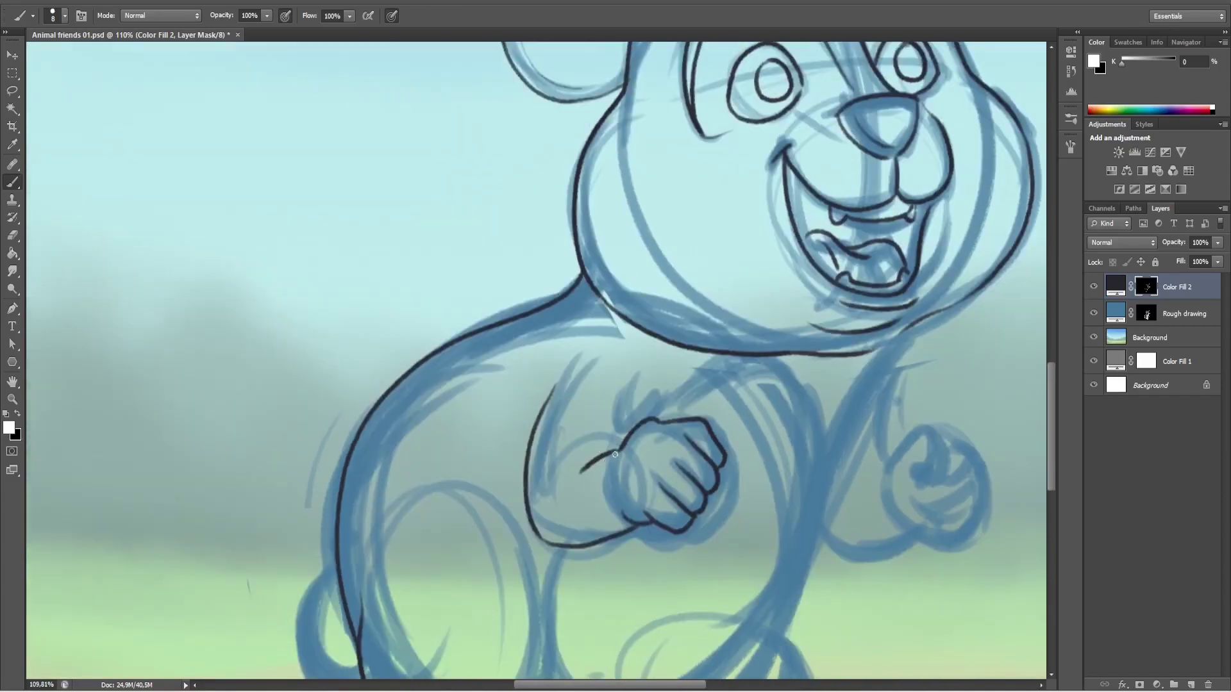
key("ctrl+z")
key("e")
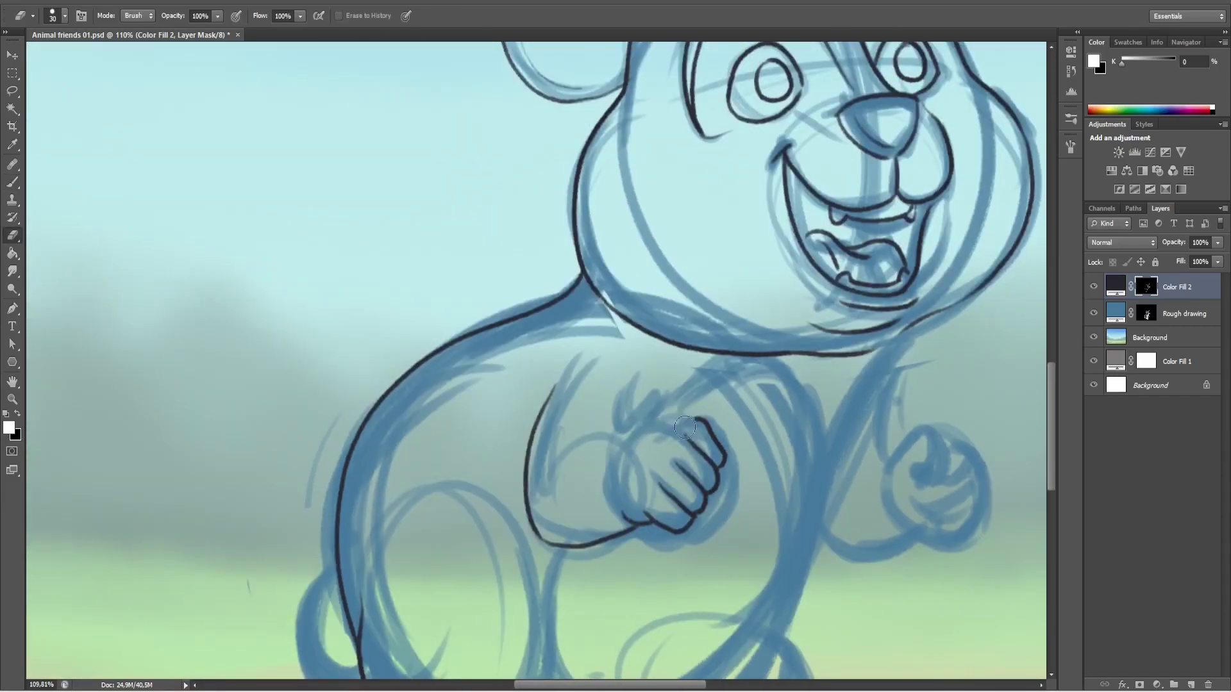
key("b")
left_click_drag(696, 418, 648, 427)
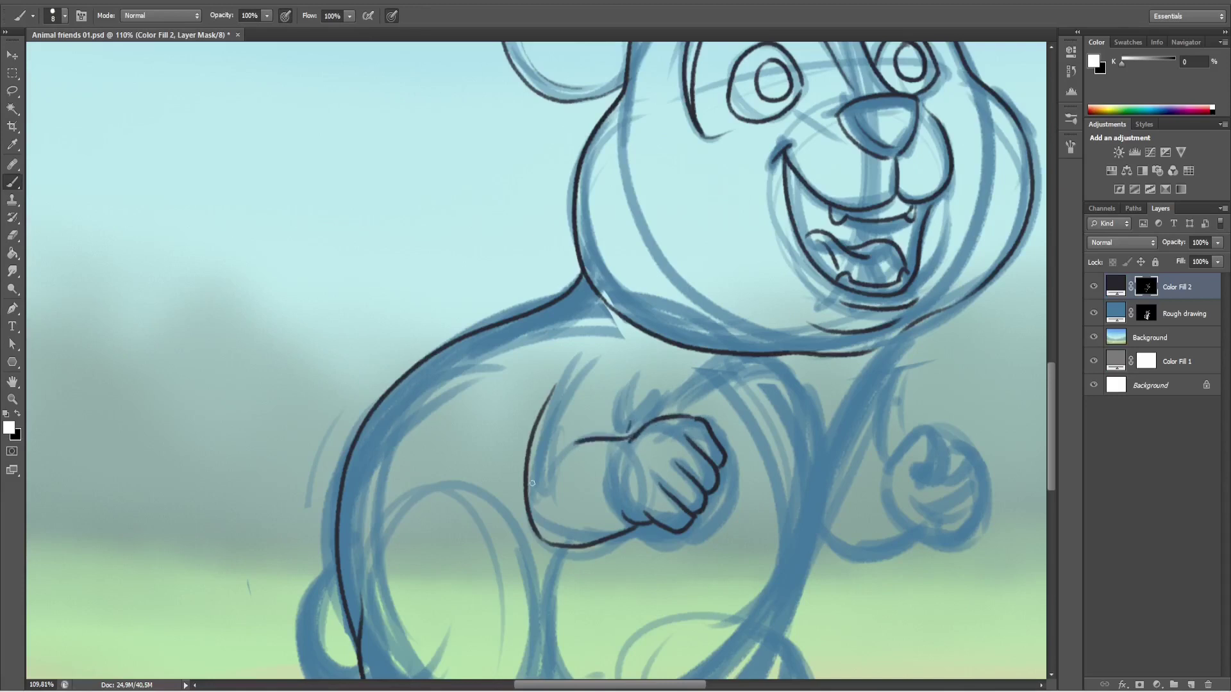
Ink the front body contour from the neck down and both sides of the right-hand leg.
mouse_move(849, 615)
left_mouse_down()
mouse_move(647, 615)
mouse_move(813, 404)
mouse_move(752, 290)
mouse_move(769, 340)
mouse_move(734, 321)
left_mouse_up()
left_click_drag(723, 346, 664, 491)
left_click_drag(563, 438, 619, 544)
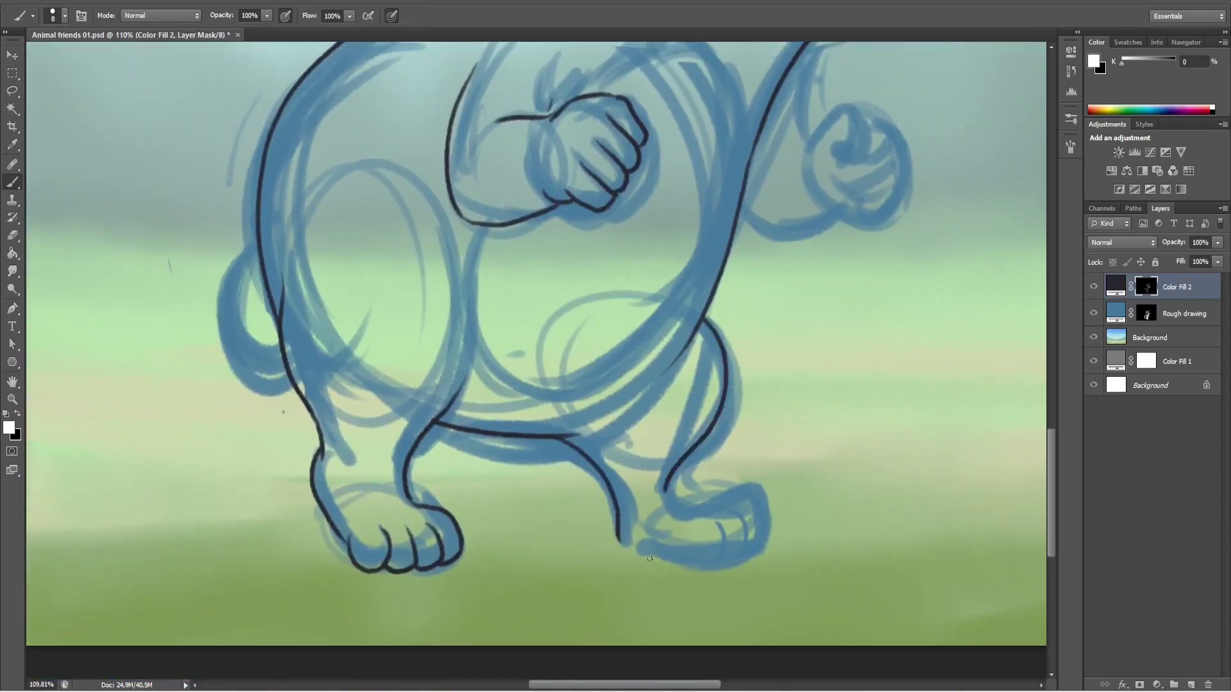
Ink the right-hand foot with its sole and toes, erasing and redrawing flawed toe lines.
mouse_move(762, 500)
left_mouse_down()
mouse_move(731, 551)
mouse_move(597, 592)
left_mouse_up()
key("e")
left_click_drag(696, 529, 697, 552)
key("b")
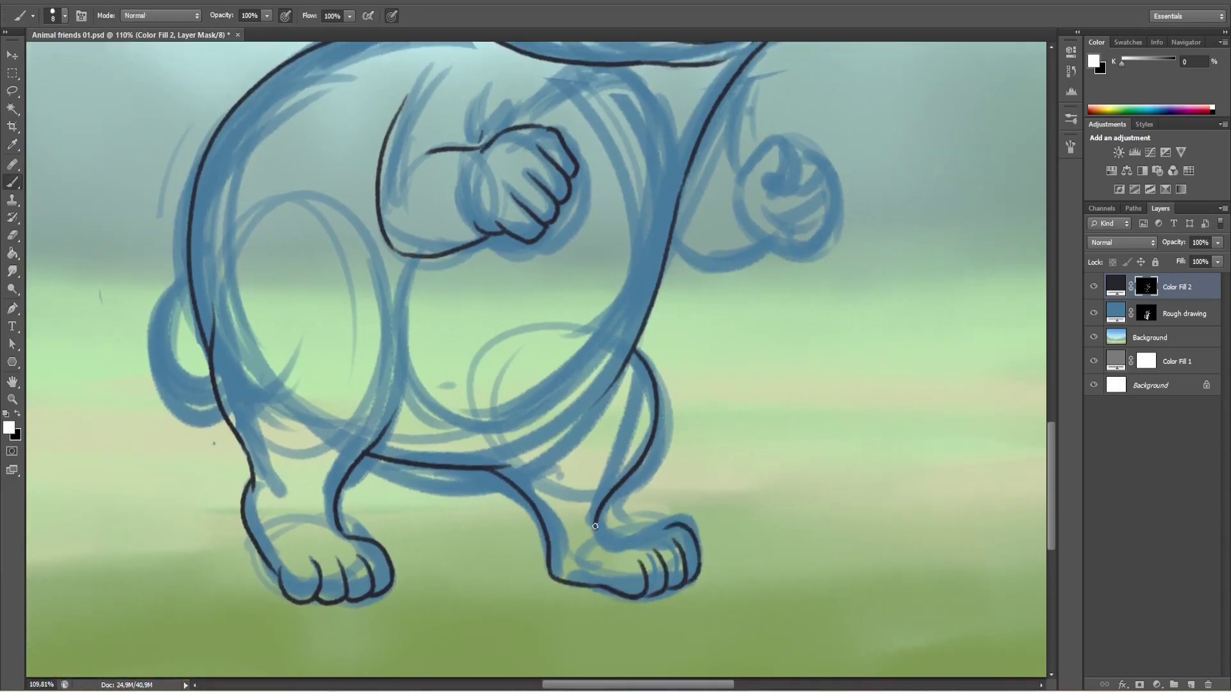
left_click_drag(595, 526, 640, 536)
Ink the right-hand fist with its thumb and folded fingers.
scroll(813, 549, "up", 2)
scroll(813, 549, "down", 2)
key("x")
key("x")
scroll(821, 483, "up", 4)
mouse_move(680, 335)
left_mouse_down()
mouse_move(718, 314)
mouse_move(707, 354)
left_mouse_up()
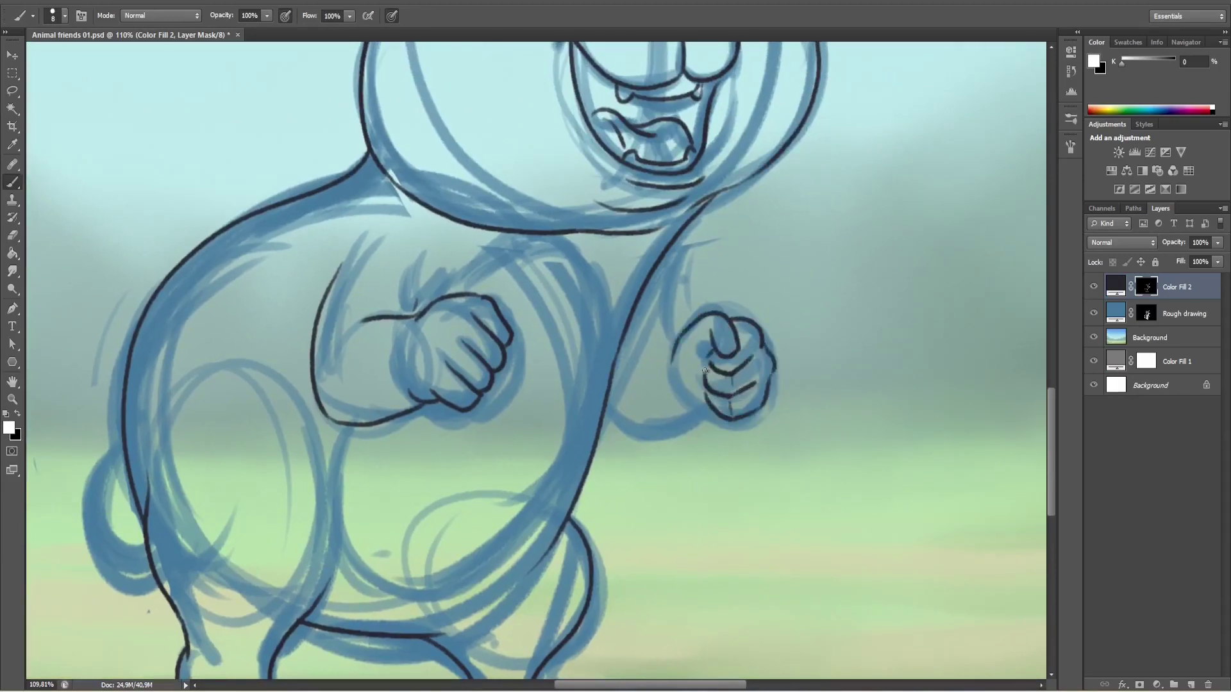
Ink the right-hand arm and the tail, and check the line art with the rough drawing briefly hidden.
scroll(660, 427, "down", 5)
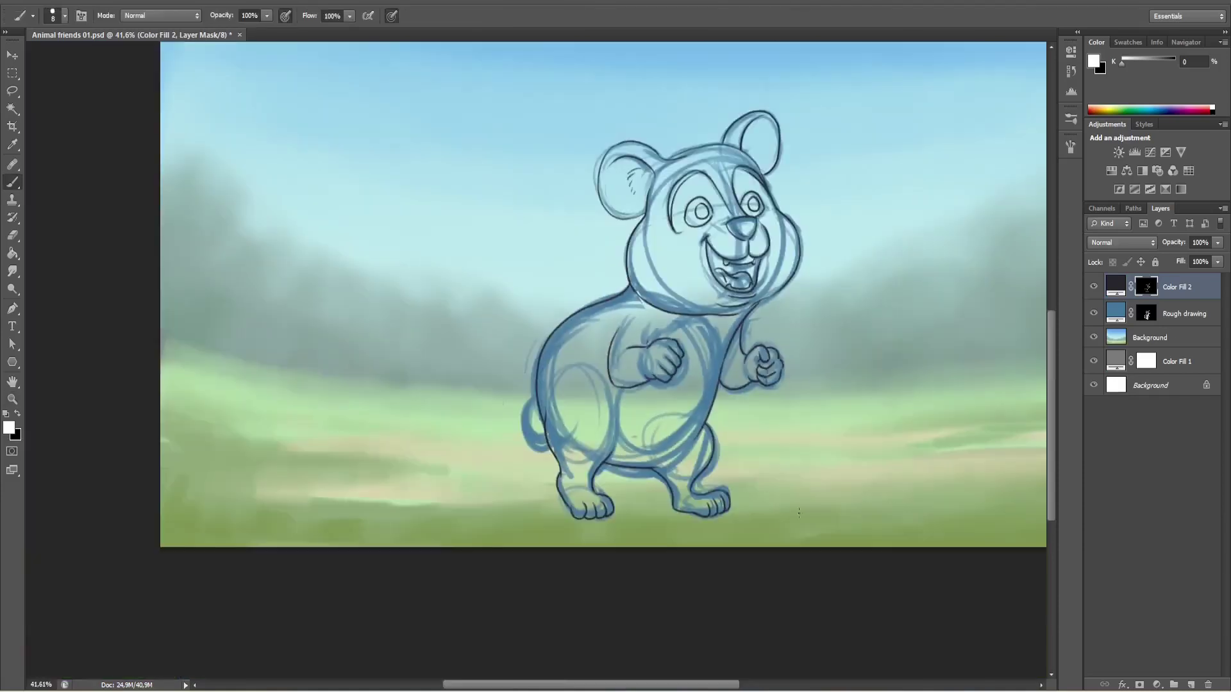
scroll(660, 427, "up", 5)
left_click_drag(1038, 448, 724, 442)
scroll(724, 442, "down", 5)
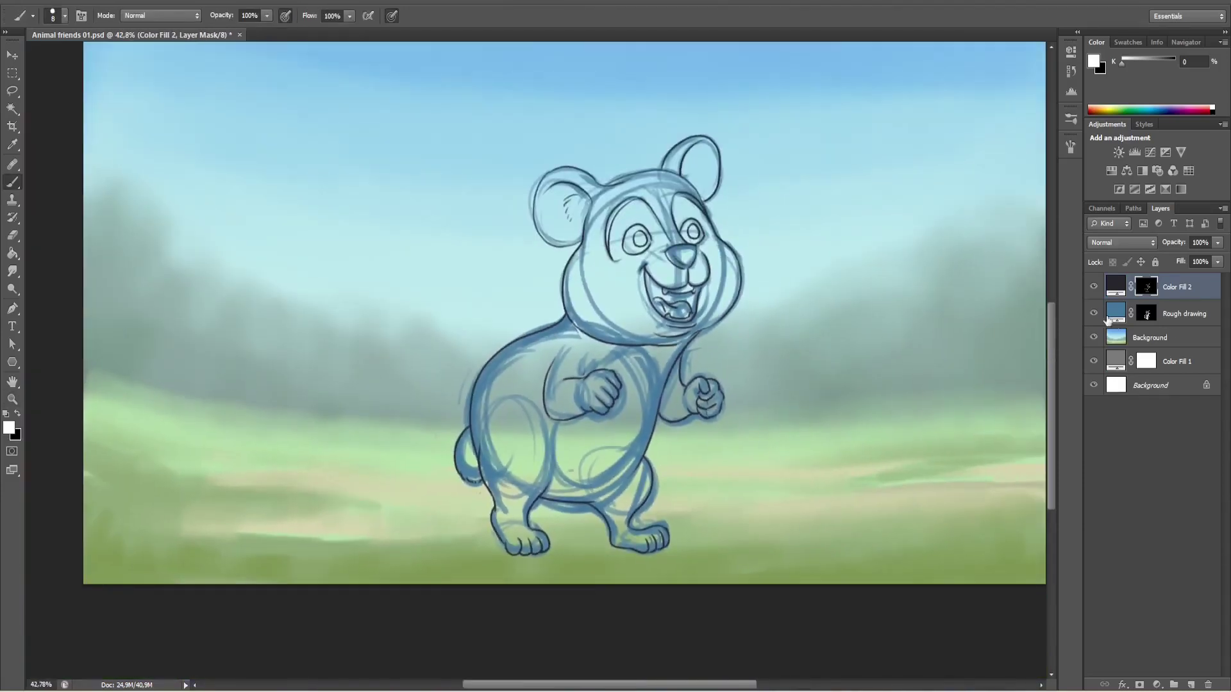
left_click(1093, 313)
left_click(1094, 313)
Ink the belly patch outline, the chest lines above the arms and a light contour on the left-hand cheek.
scroll(676, 418, "up", 5)
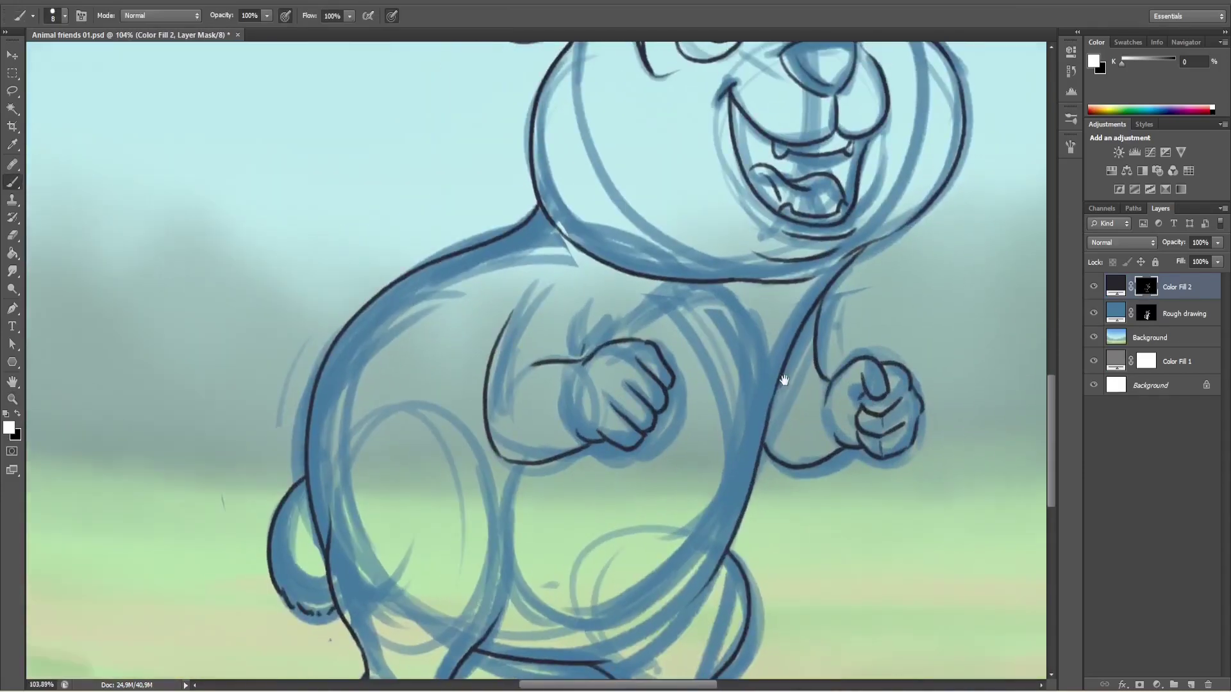
mouse_move(739, 500)
left_mouse_down()
mouse_move(824, 373)
mouse_move(737, 410)
mouse_move(777, 418)
mouse_move(747, 462)
mouse_move(596, 475)
left_mouse_up()
key("z")
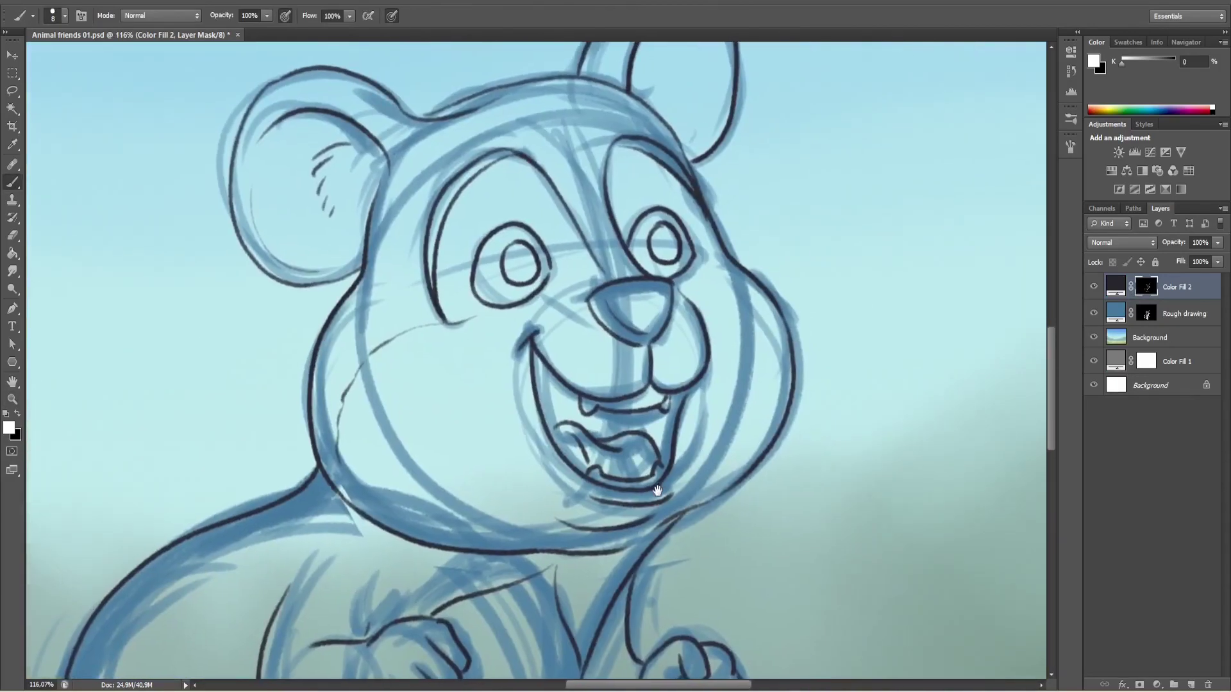
key("b")
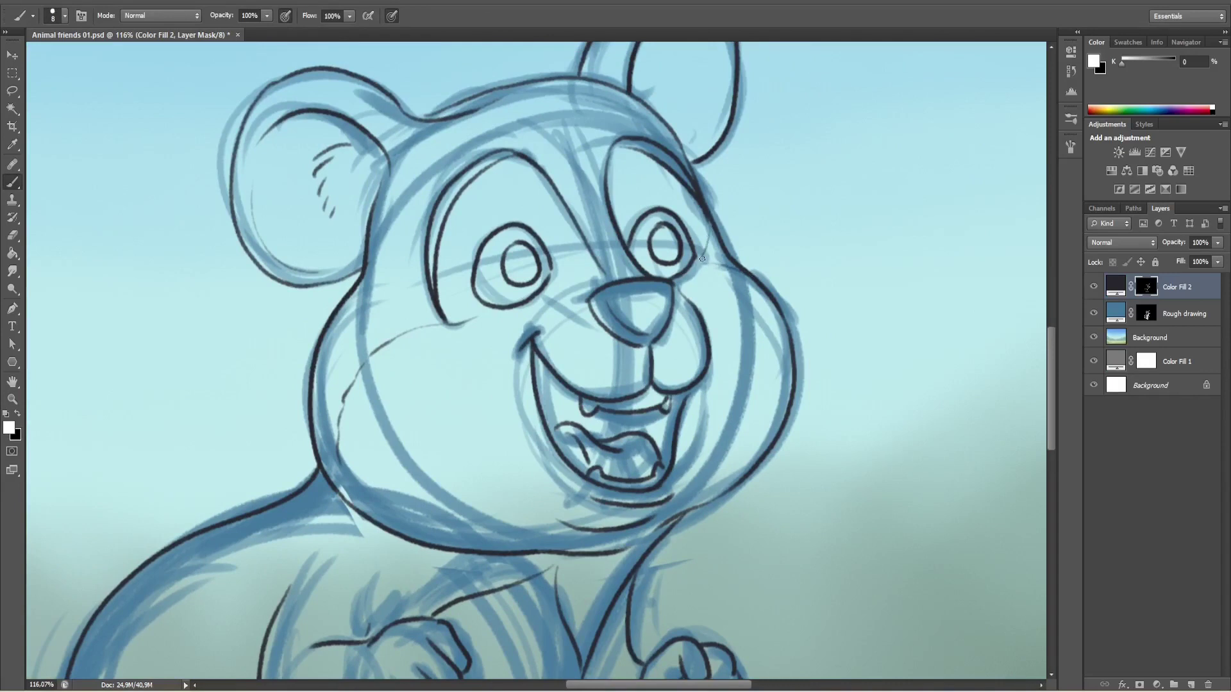
Hide the Rough drawing layer and flip the whole canvas horizontally.
key("ctrl+0")
left_click(1093, 314)
key("alt+i")
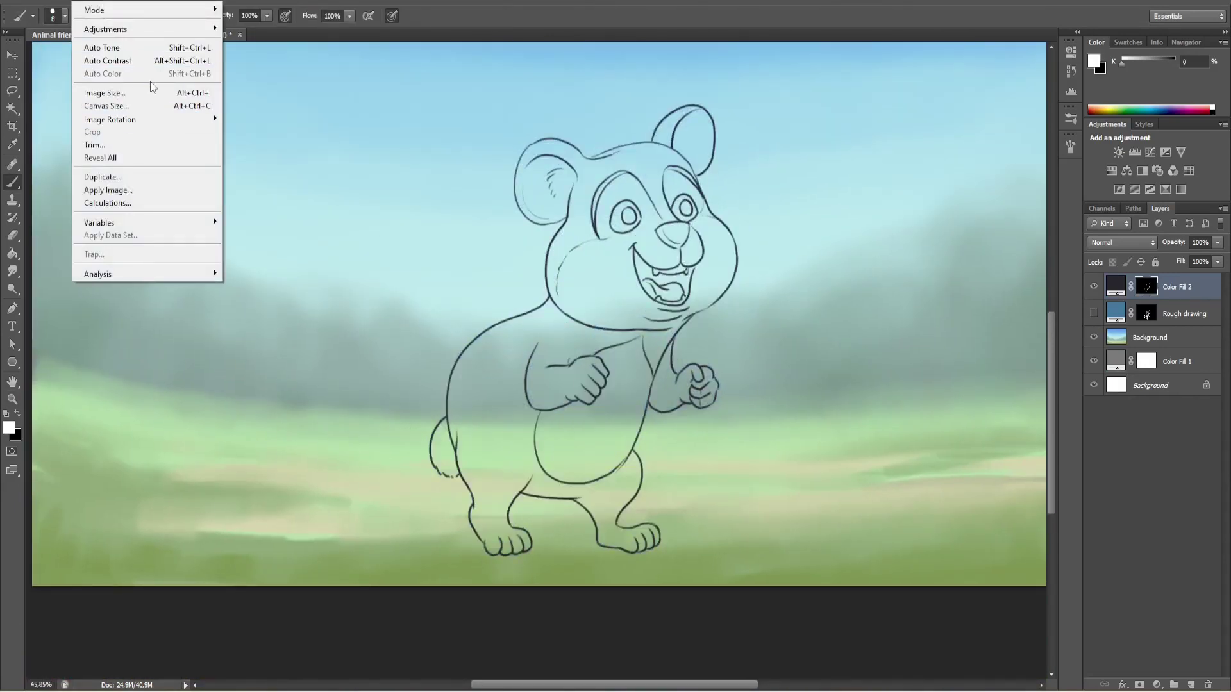
mouse_move(154, 119)
left_click(270, 174)
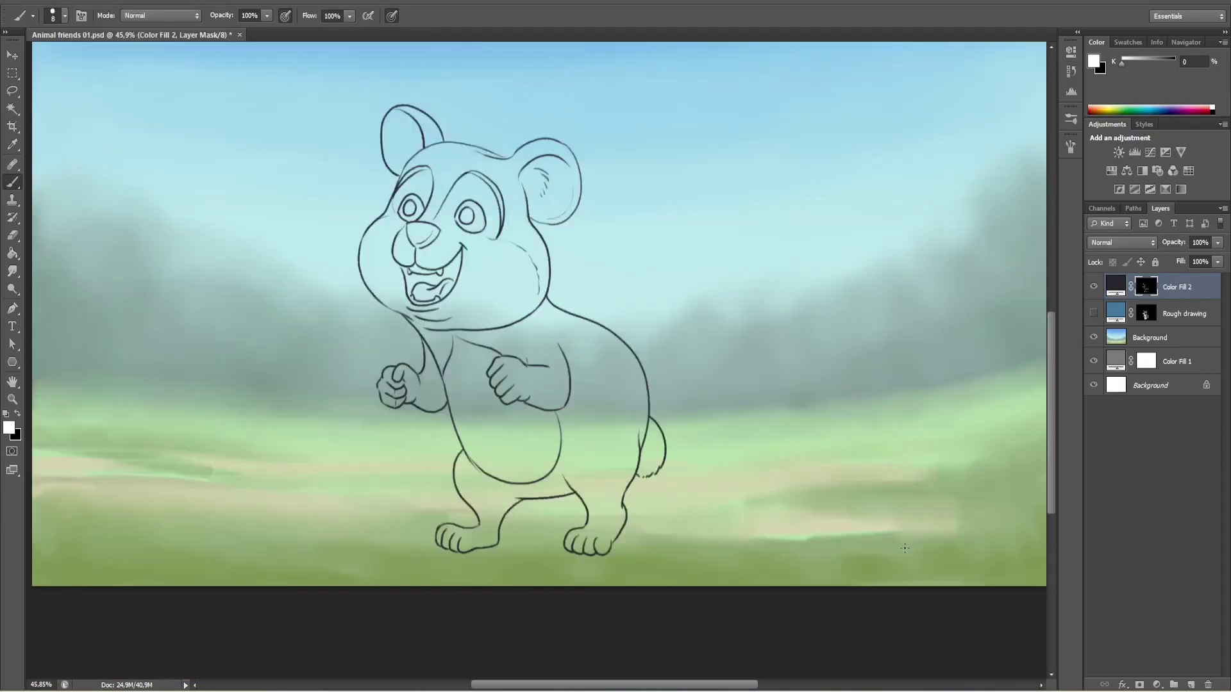
Mask out the thumb lines of the left-hand fist and redraw the fist's upper contour.
scroll(423, 394, "up", 5)
key("b")
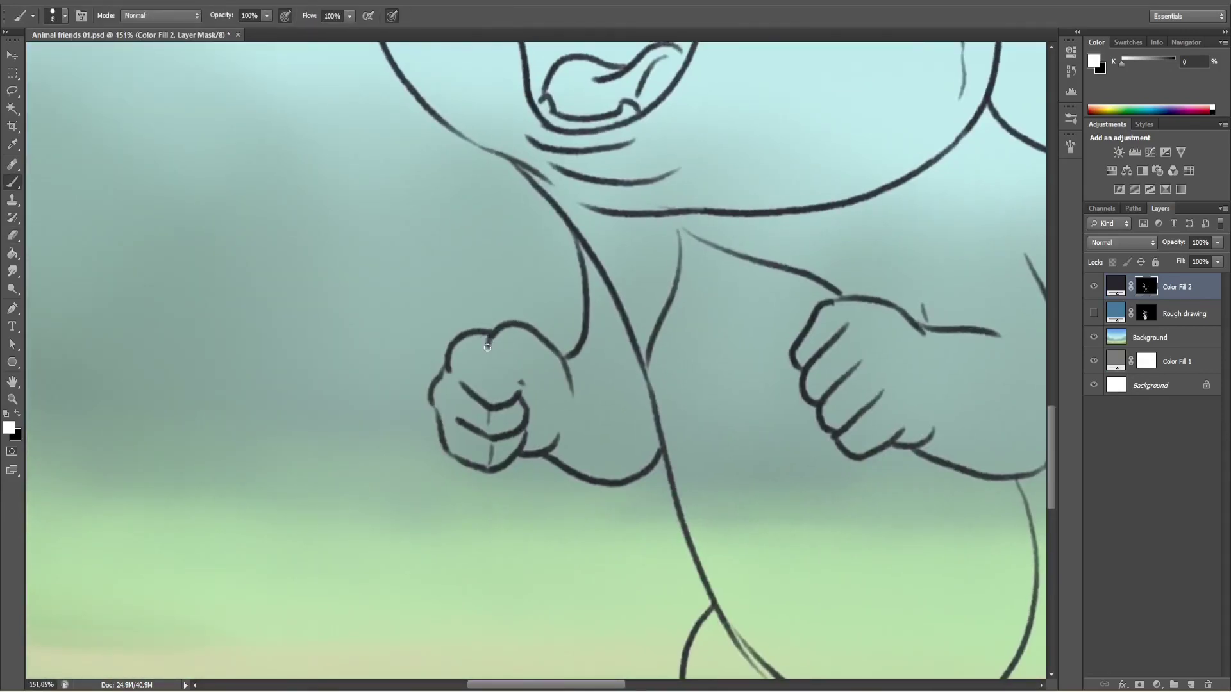
key("x")
mouse_move(535, 332)
left_mouse_down()
mouse_move(490, 327)
mouse_move(482, 356)
left_mouse_up()
key("x")
mouse_move(487, 340)
left_mouse_down()
mouse_move(490, 378)
mouse_move(443, 372)
left_mouse_up()
Redraw the curled thumb across the fingers of the left-hand fist and clean up its overlapping lines.
key("x")
key("ctrl+z")
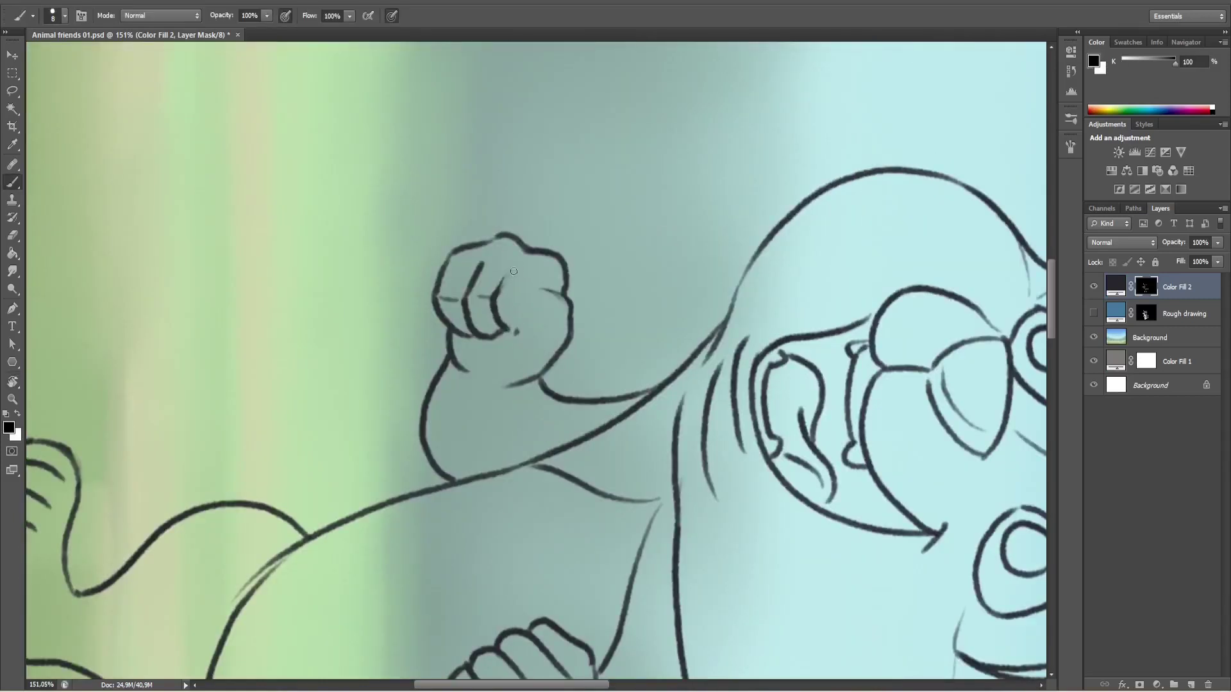
key("x")
left_click_drag(542, 279, 568, 302)
key("x")
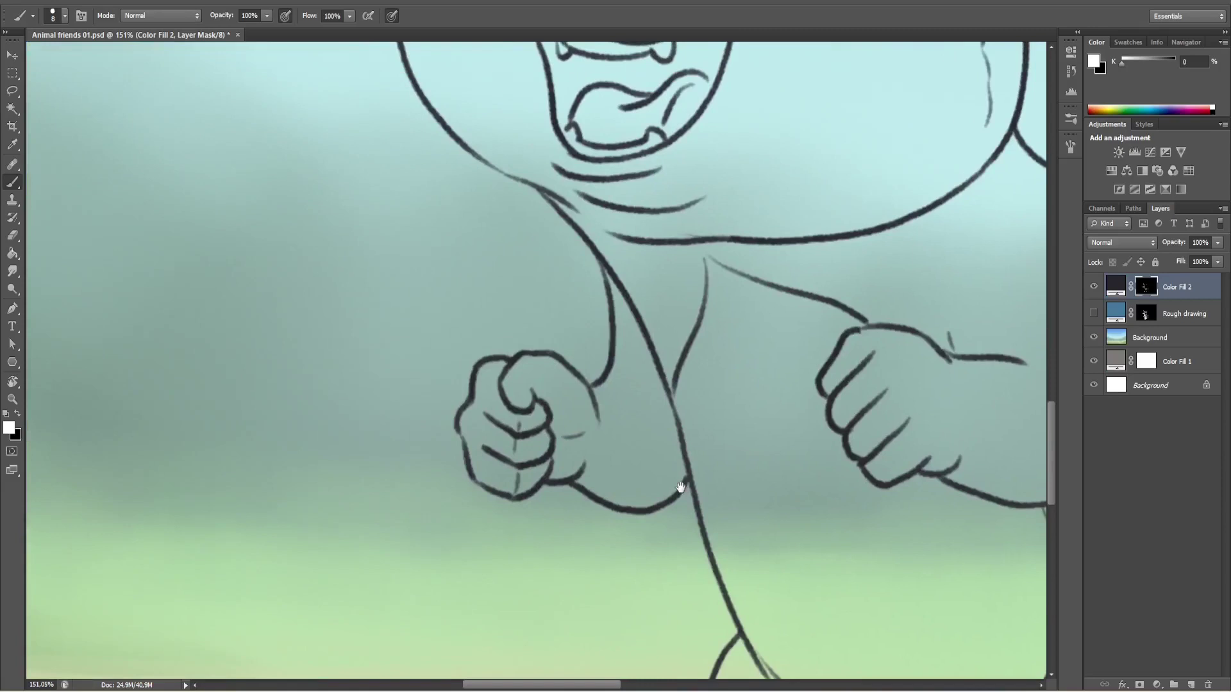
left_click_drag(537, 382, 531, 398)
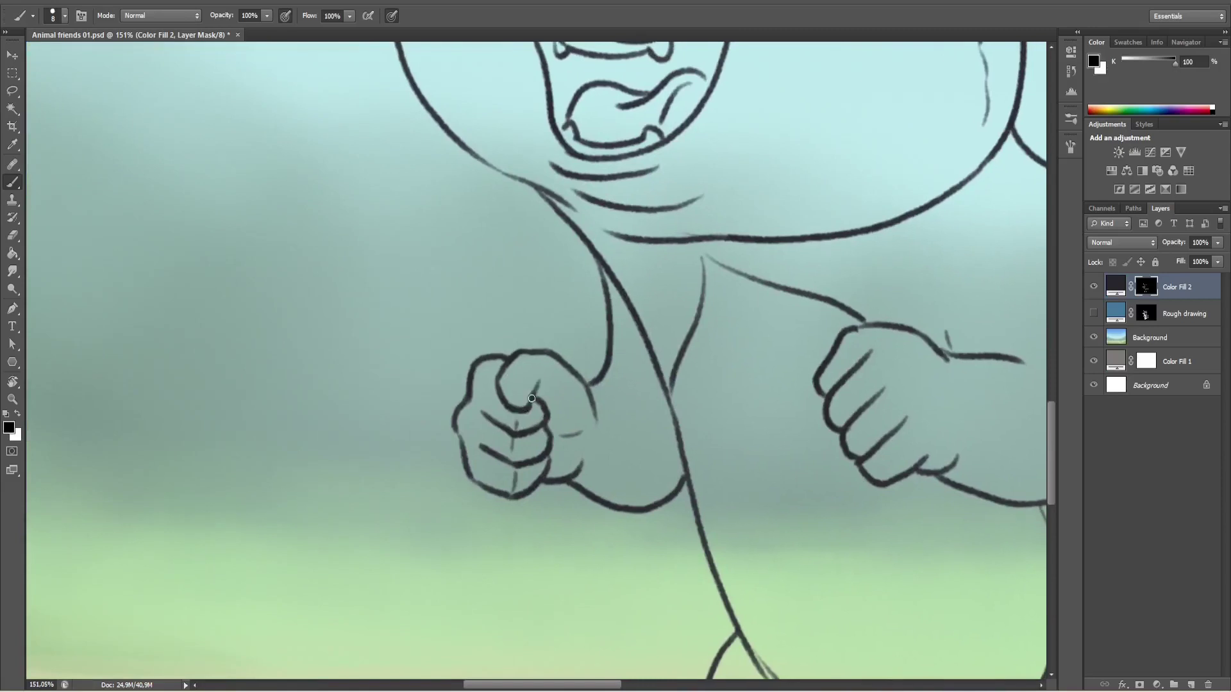
Erase the lower line of the right-hand forearm and redraw it from the wrist around the elbow.
key("ctrl+0")
left_click_drag(615, 539, 667, 539)
key("v")
left_click_drag(659, 397, 639, 373)
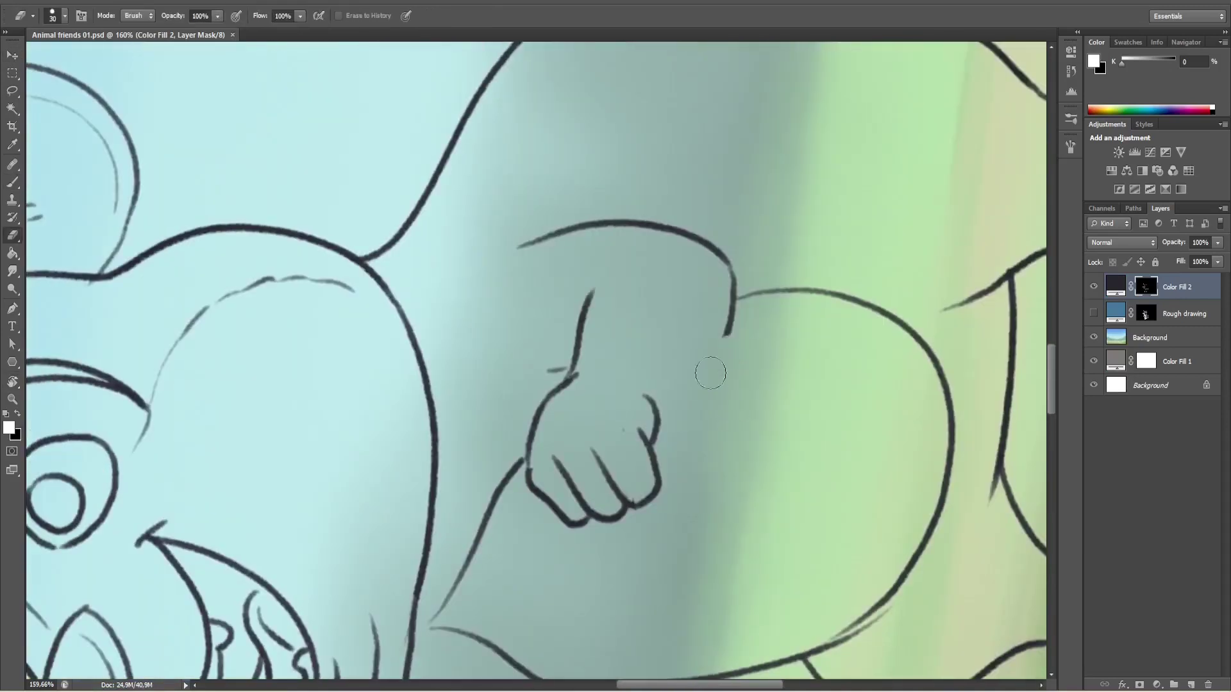
key("b")
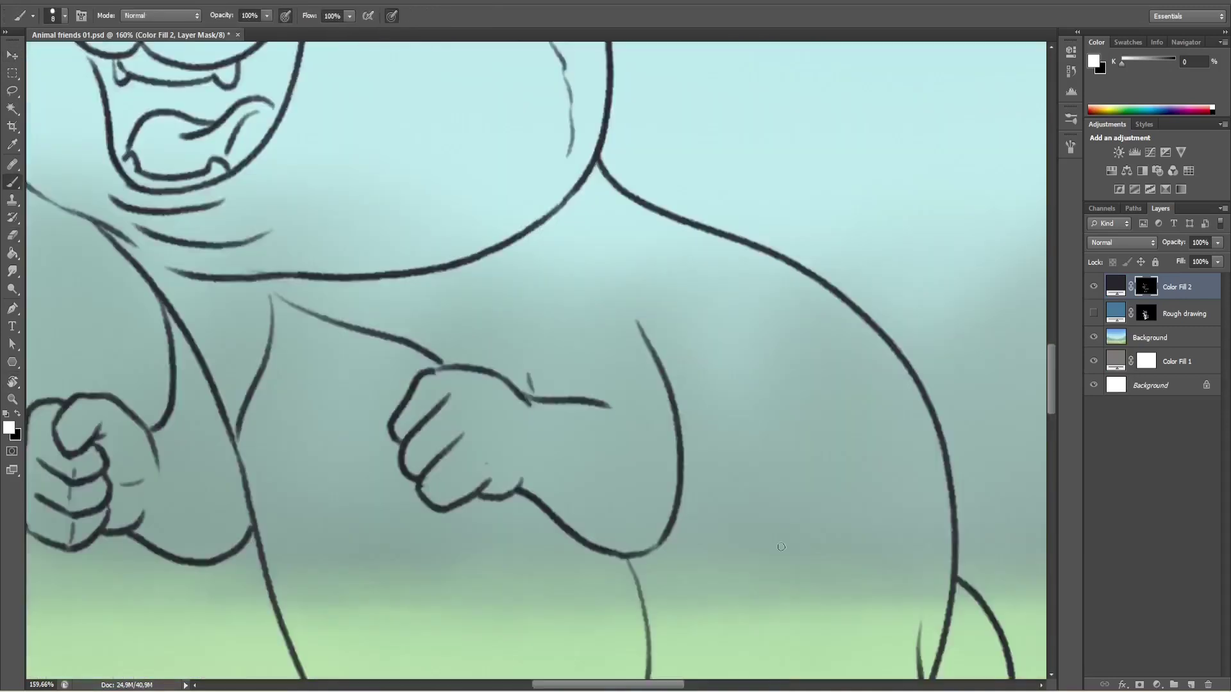
key("ctrl+0")
left_click_drag(641, 436, 692, 440)
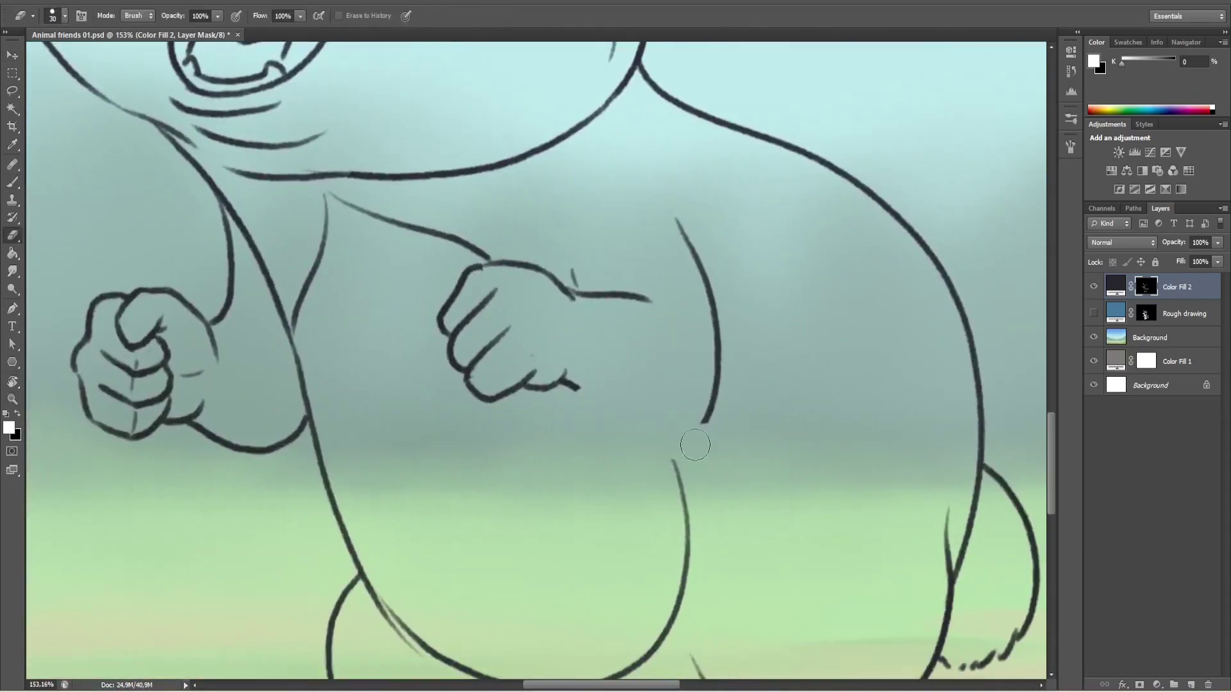
left_click_drag(584, 391, 692, 428)
Move the inked bear to the right, nearer the middle of the meadow.
key("ctrl+0")
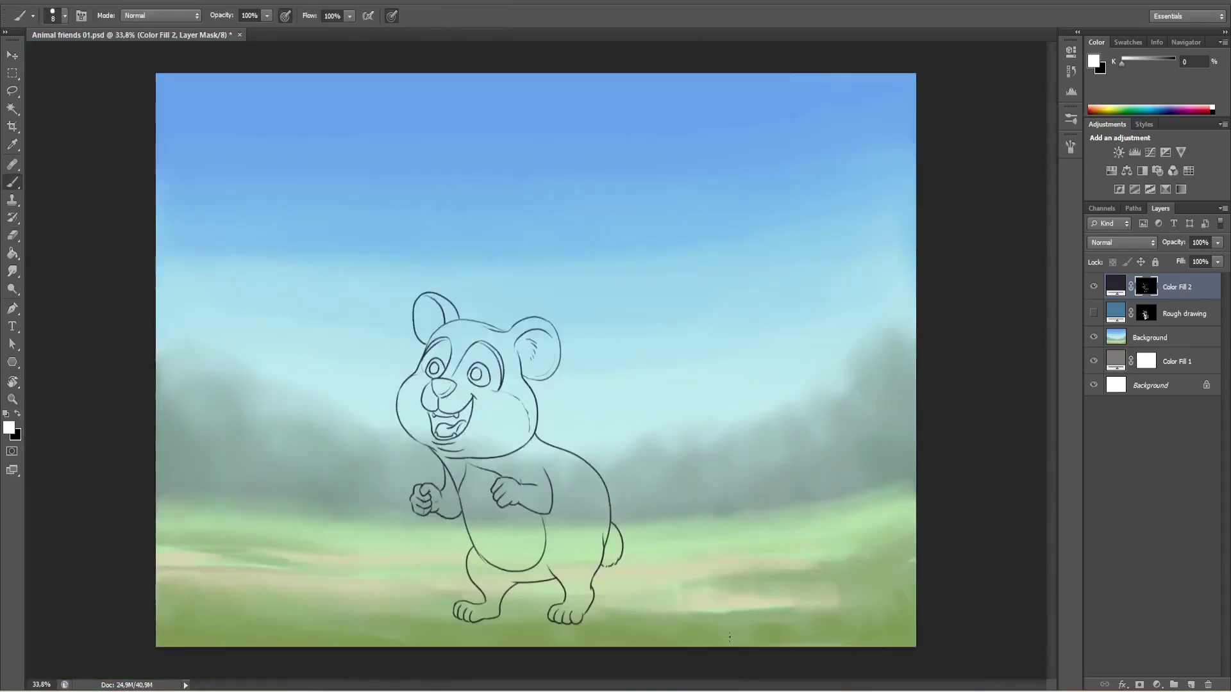
key("v")
left_click_drag(719, 551, 720, 554)
Add a new layer beneath the Color Fill 2 line art and name it Paint.
key("ctrl+shift+n")
key("Return")
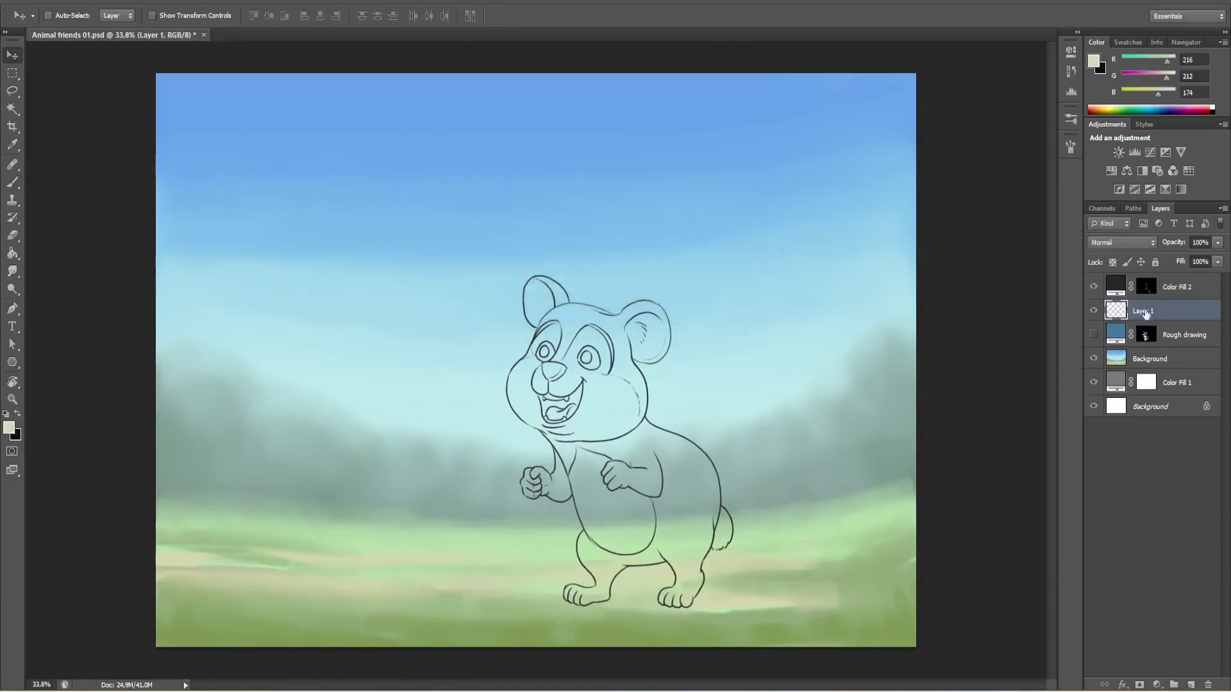
double_click(1154, 310)
type("Paint")
key("Return")
Set the foreground colour to a dark blue-grey with RGB 62, 68, 89.
key("i")
left_click(1094, 62)
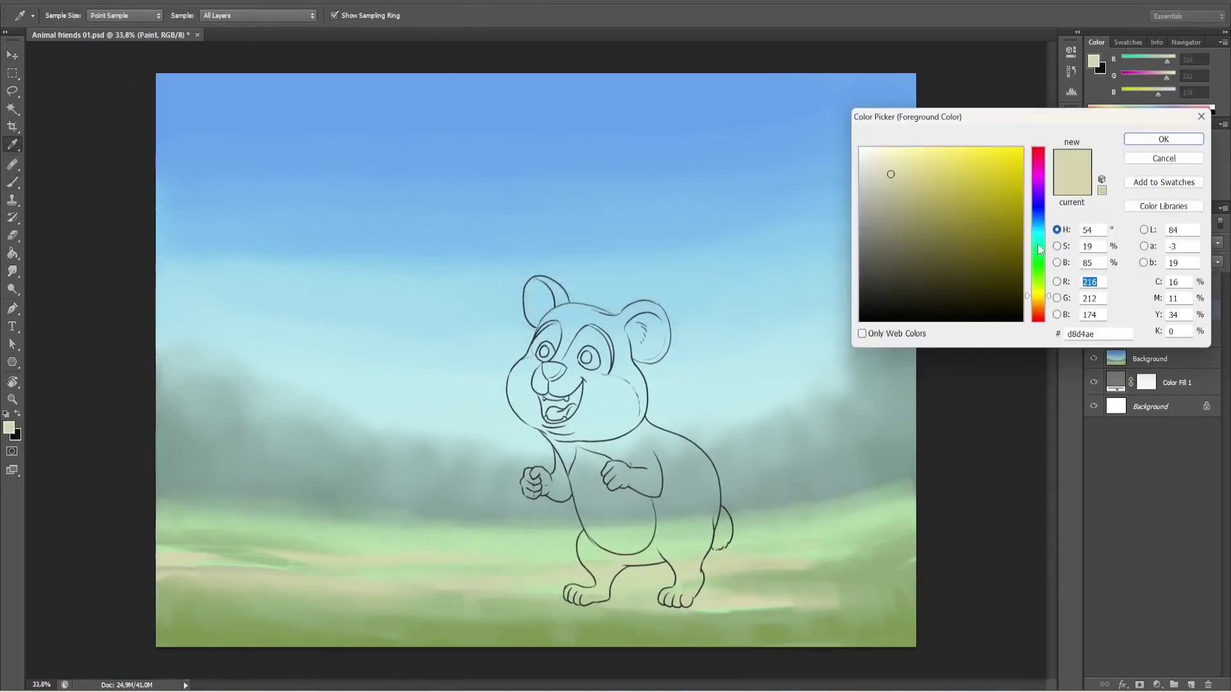
left_click(950, 229)
left_click_drag(1037, 275, 1039, 221)
key("Return")
left_click(1146, 286)
key("ctrl+t")
right_click(652, 515)
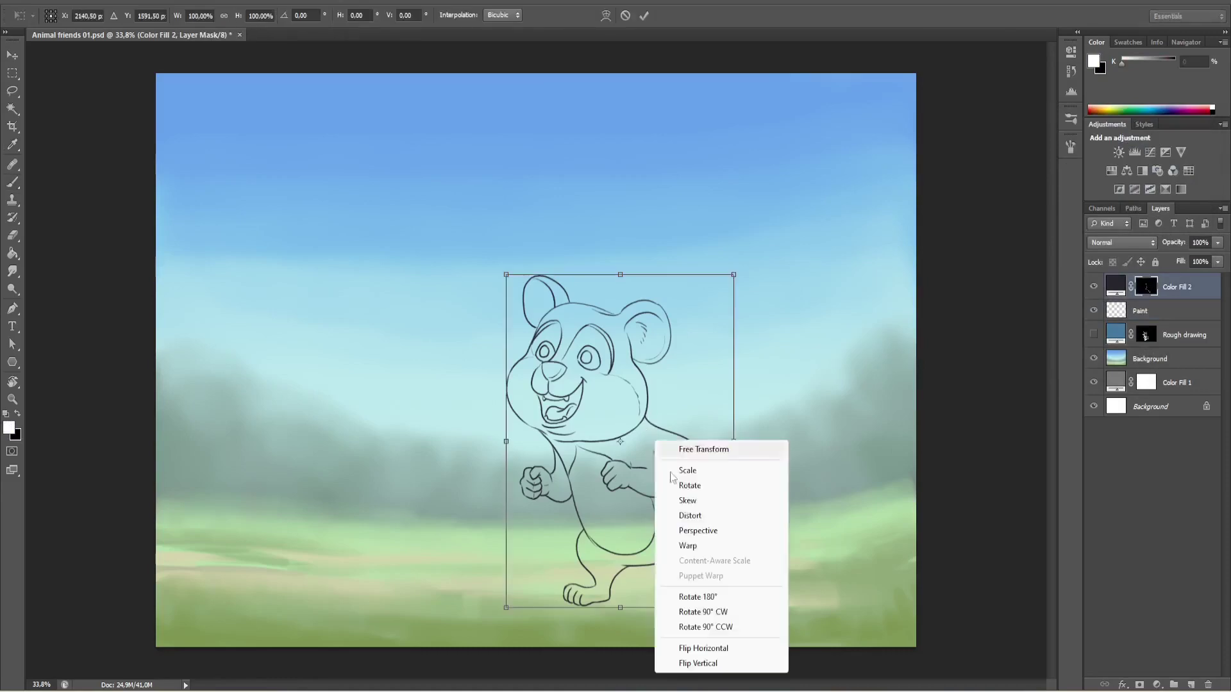
left_click(96, 1)
key("Escape")
key("Escape")
Flip the canvas horizontally back to its original orientation.
left_click(96, 0)
mouse_move(109, 119)
left_click(256, 176)
Block in a broad dark blue-grey base over the whole bear on the Paint layer with a large brush.
left_click(1147, 311)
key("b")
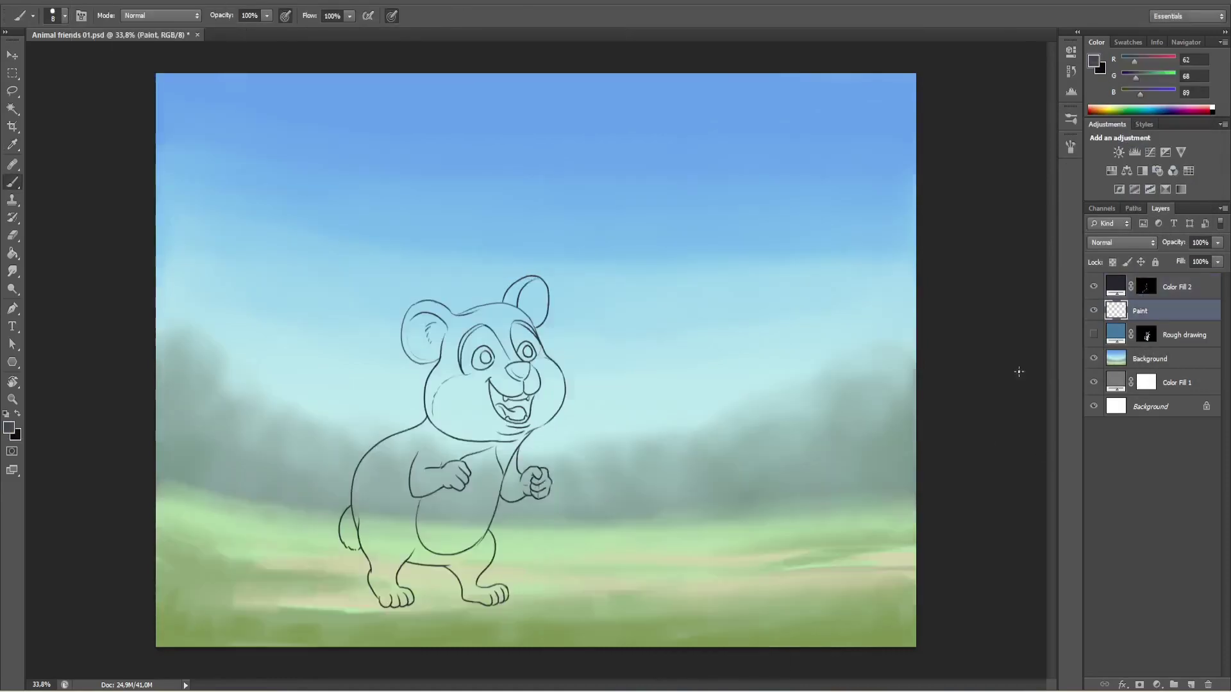
key("bracketright")
mouse_move(500, 320)
left_mouse_down()
mouse_move(385, 513)
mouse_move(453, 307)
mouse_move(574, 473)
mouse_move(615, 475)
left_mouse_up()
key("bracketleft")
key("bracketleft")
key("bracketleft")
Shade the near side of the head and beneath the near ear with RGB 42, 46, 59 at 50% opacity and 30% flow.
key("bracketleft")
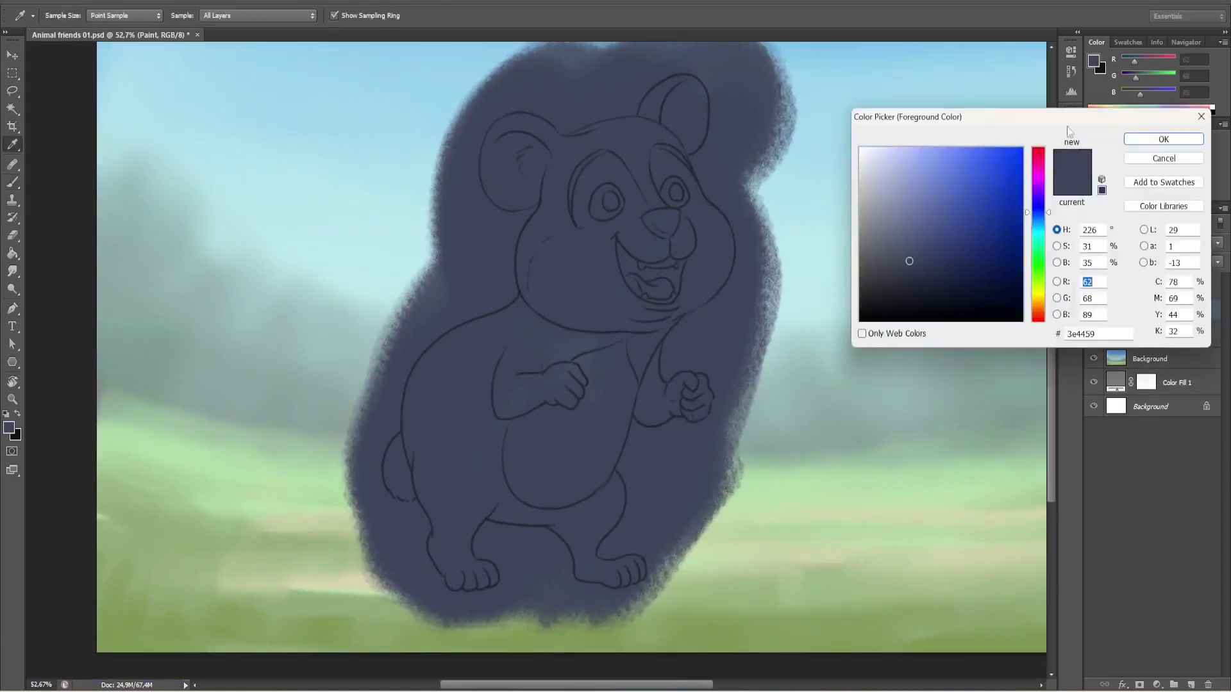
key("Return")
key("bracketleft")
key("bracketleft")
key("bracketleft")
left_click_drag(528, 242, 527, 307)
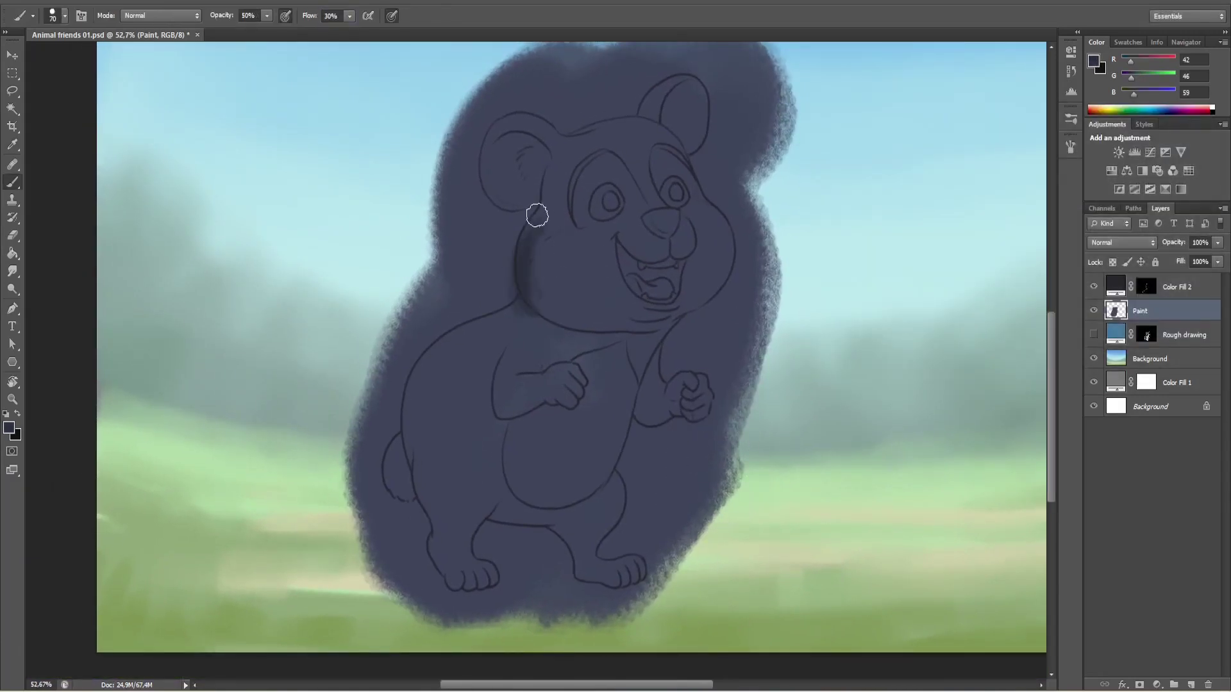
mouse_move(541, 242)
left_mouse_down()
mouse_move(562, 193)
mouse_move(562, 221)
mouse_move(572, 152)
mouse_move(578, 183)
mouse_move(509, 211)
left_mouse_up()
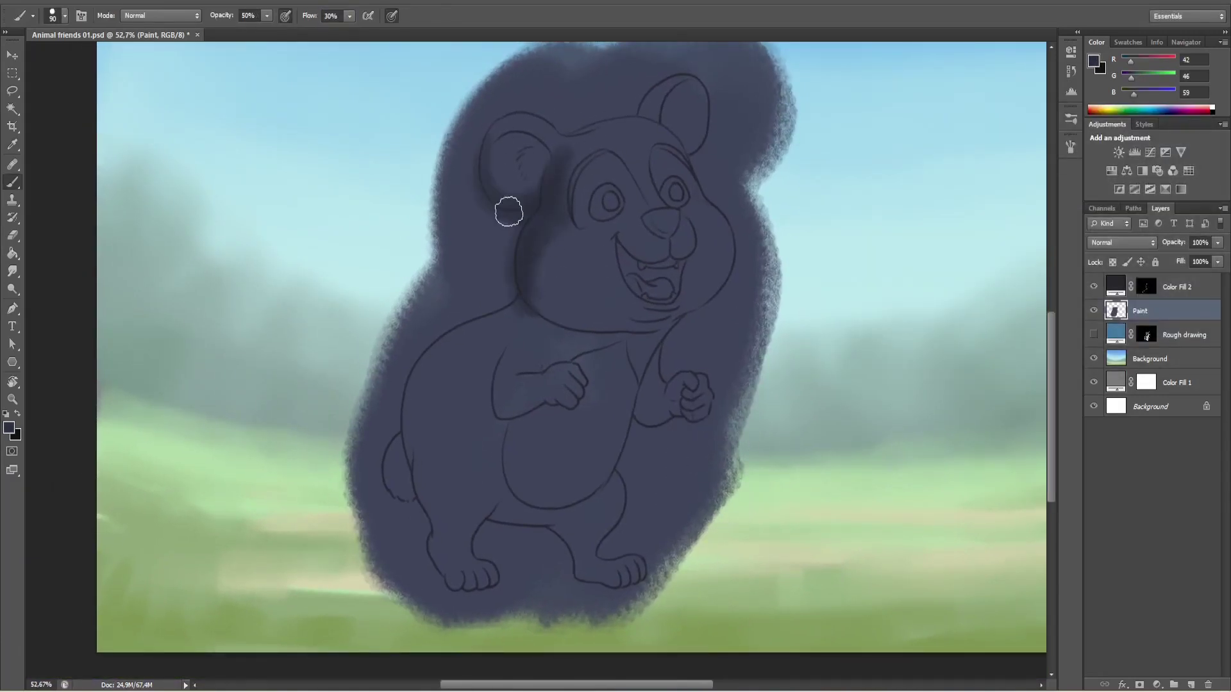
Shade the base of the far ear, the near ear's rim and the area between the eyes with a smaller brush.
left_click_drag(654, 96, 659, 99)
key("bracketleft")
key("bracketleft")
key("bracketleft")
key("bracketleft")
key("bracketleft")
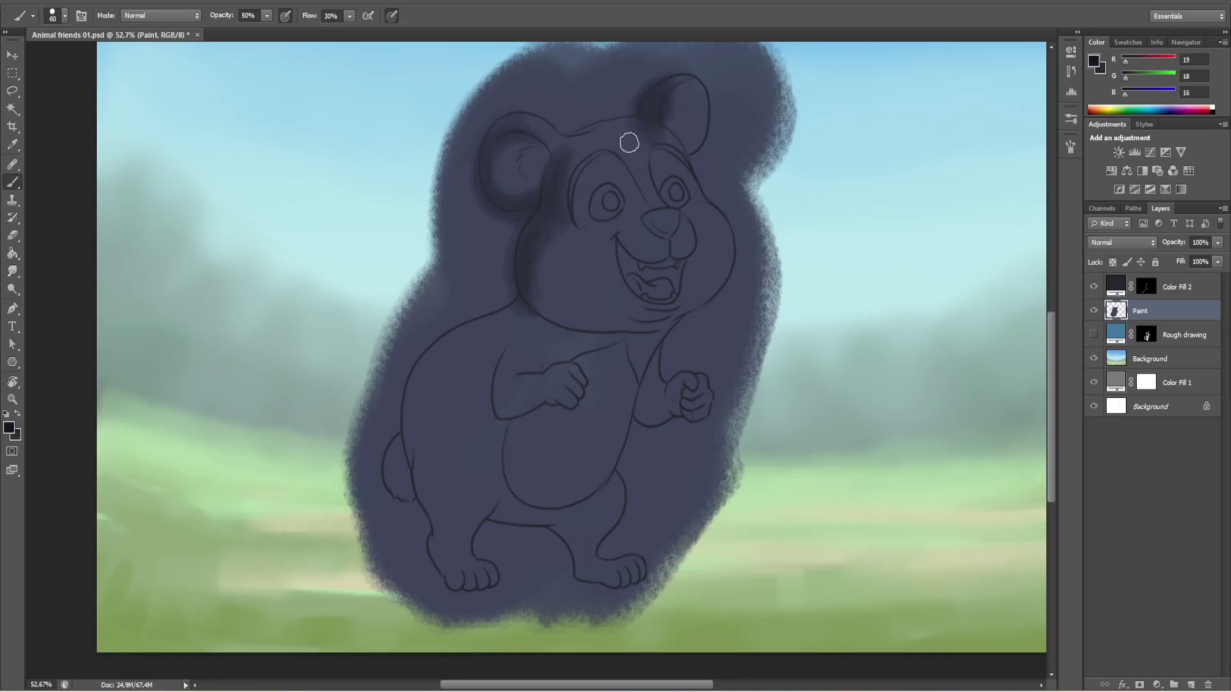
left_click(641, 132, "alt")
left_click(567, 173, "alt")
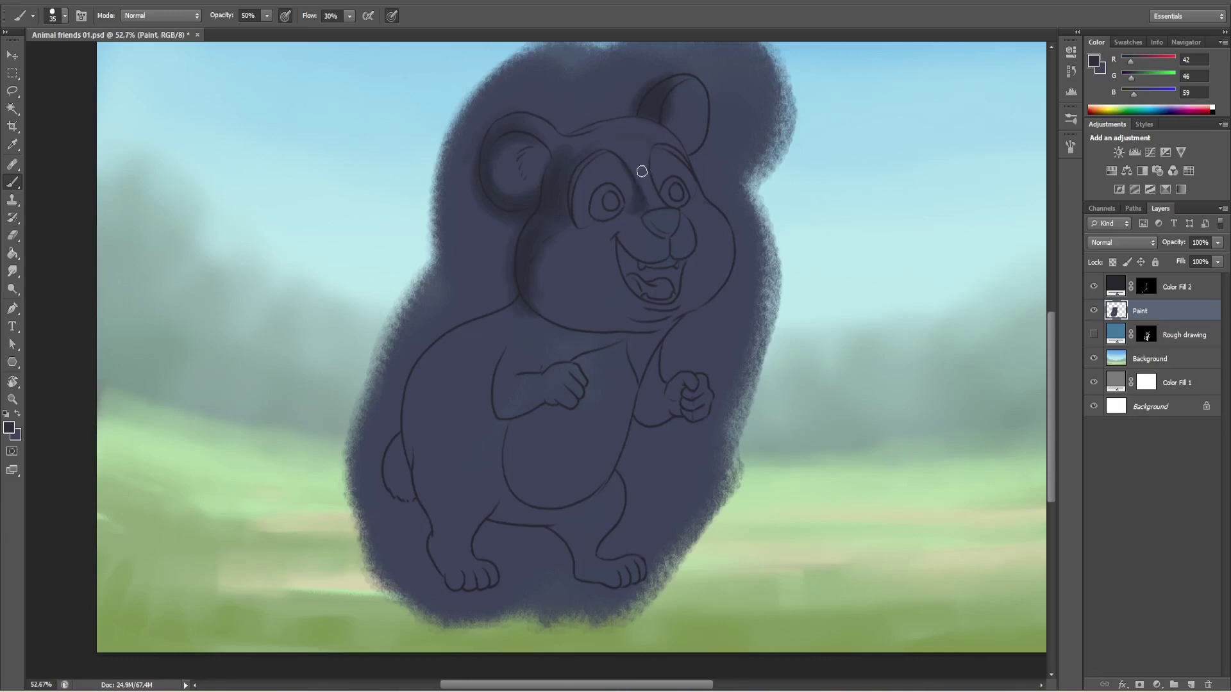
Shade the neck under the chin and the area around the near upper arm with the dark colour.
mouse_move(556, 330)
left_mouse_down()
mouse_move(526, 344)
mouse_move(535, 369)
mouse_move(620, 336)
mouse_move(513, 379)
mouse_move(551, 331)
mouse_move(494, 404)
left_mouse_up()
key("bracketright")
key("bracketright")
key("bracketright")
key("bracketright")
key("bracketright")
key("bracketright")
key("bracketright")
key("bracketleft")
key("bracketleft")
key("bracketleft")
key("bracketleft")
key("bracketleft")
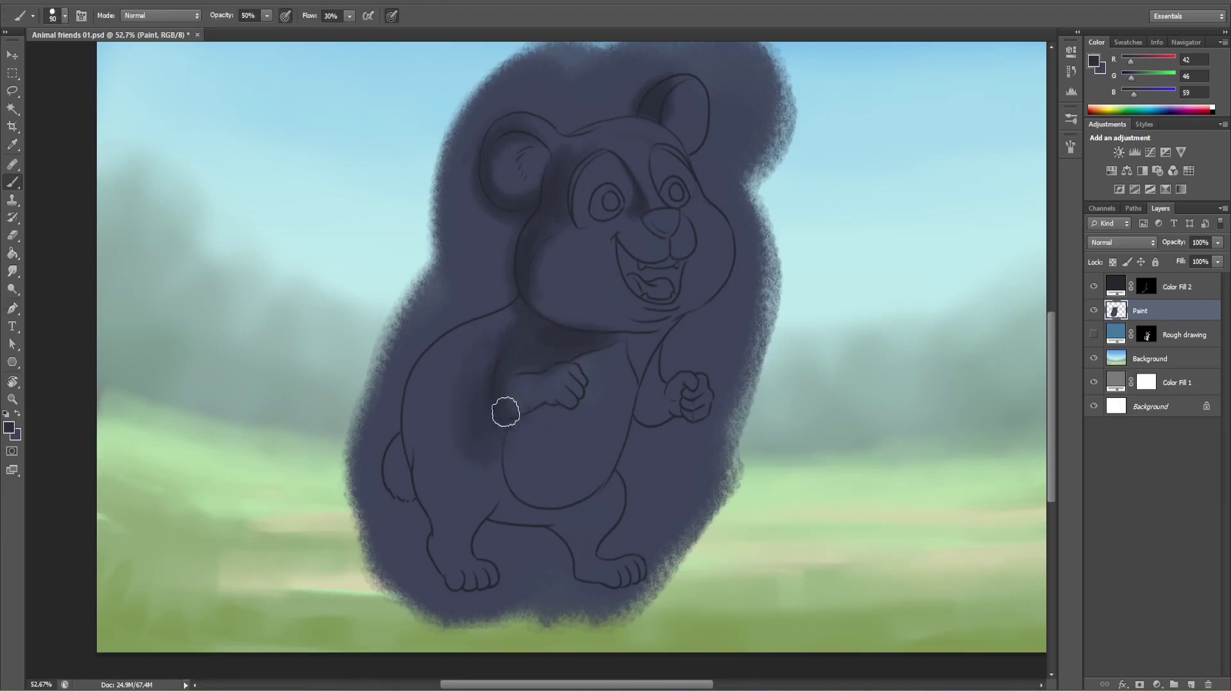
Darken the bear's back, flank and both legs around the belly patch using broader brush strokes.
key("bracketright")
key("bracketright")
key("bracketright")
key("bracketright")
key("bracketright")
mouse_move(525, 360)
left_mouse_down()
mouse_move(493, 429)
mouse_move(528, 461)
mouse_move(478, 469)
mouse_move(469, 348)
mouse_move(443, 501)
mouse_move(498, 342)
mouse_move(482, 430)
left_mouse_up()
key("bracketleft")
key("bracketleft")
mouse_move(477, 519)
left_mouse_down()
mouse_move(438, 542)
mouse_move(434, 531)
mouse_move(525, 518)
mouse_move(487, 529)
mouse_move(489, 507)
mouse_move(523, 517)
mouse_move(599, 501)
mouse_move(584, 534)
mouse_move(658, 577)
mouse_move(447, 519)
mouse_move(471, 564)
mouse_move(444, 529)
left_mouse_up()
key("bracketleft")
key("bracketleft")
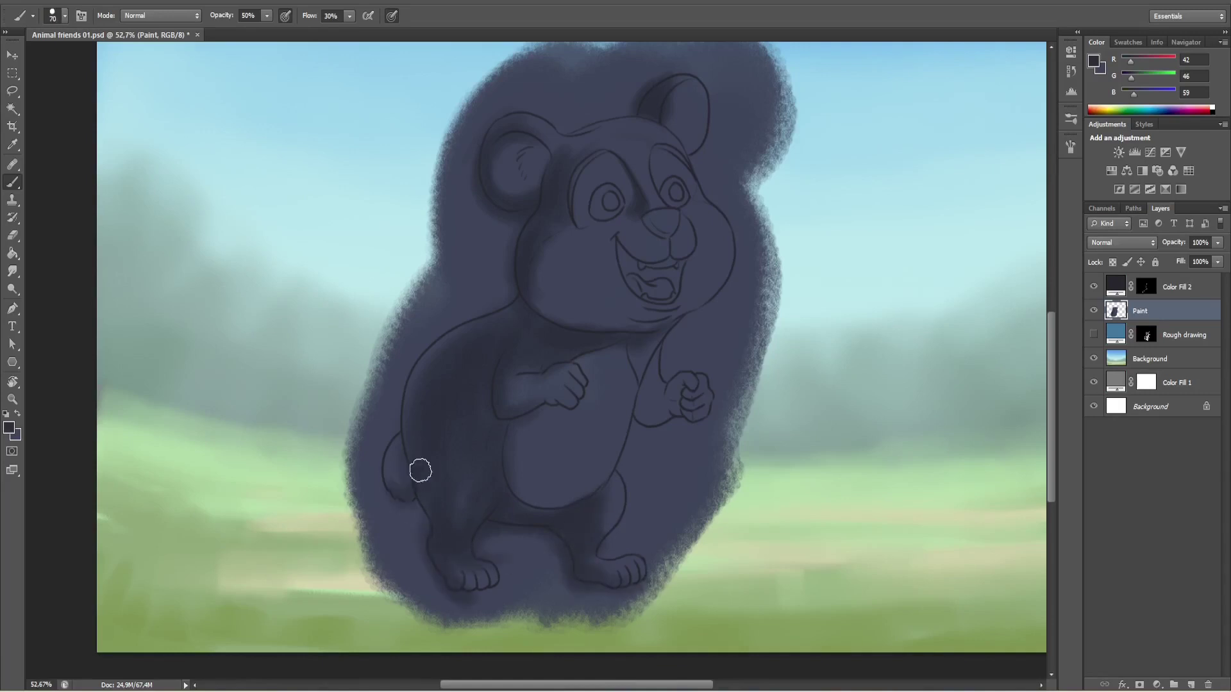
Shade the tail and both forearms with the same dark colour, leaving the belly patch lighter.
left_click_drag(420, 471, 400, 442)
key("bracketleft")
key("bracketleft")
key("bracketleft")
key("bracketleft")
left_click_drag(551, 391, 561, 410)
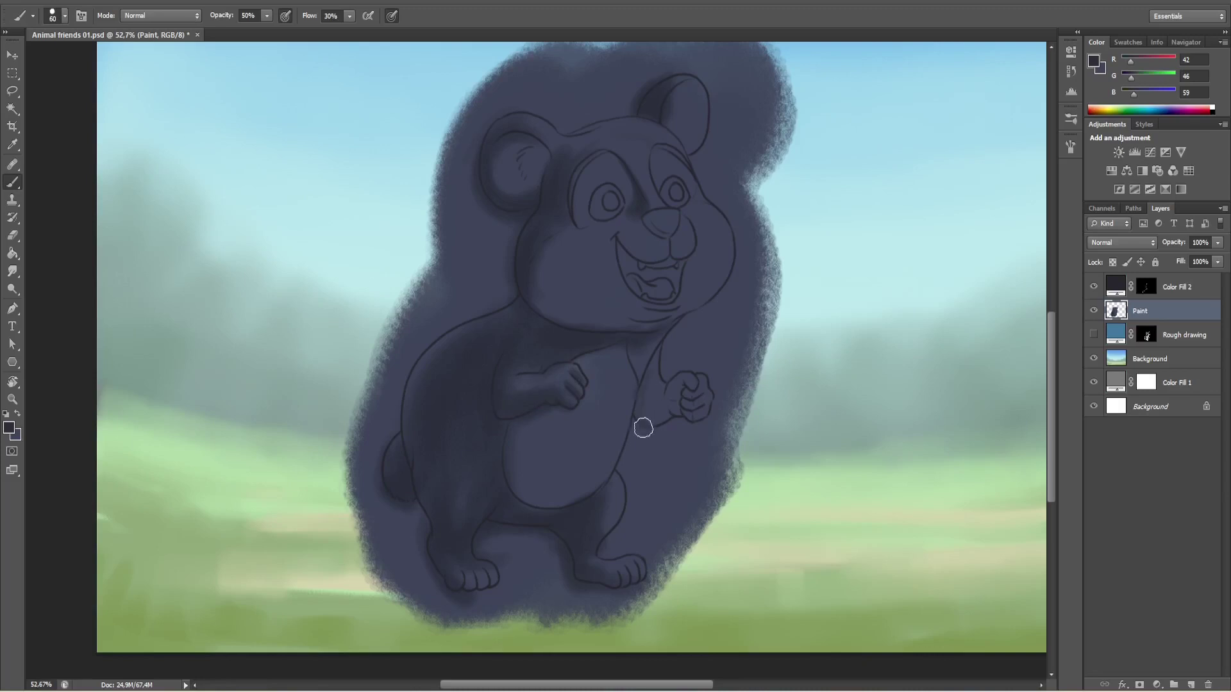
left_click_drag(643, 427, 668, 400)
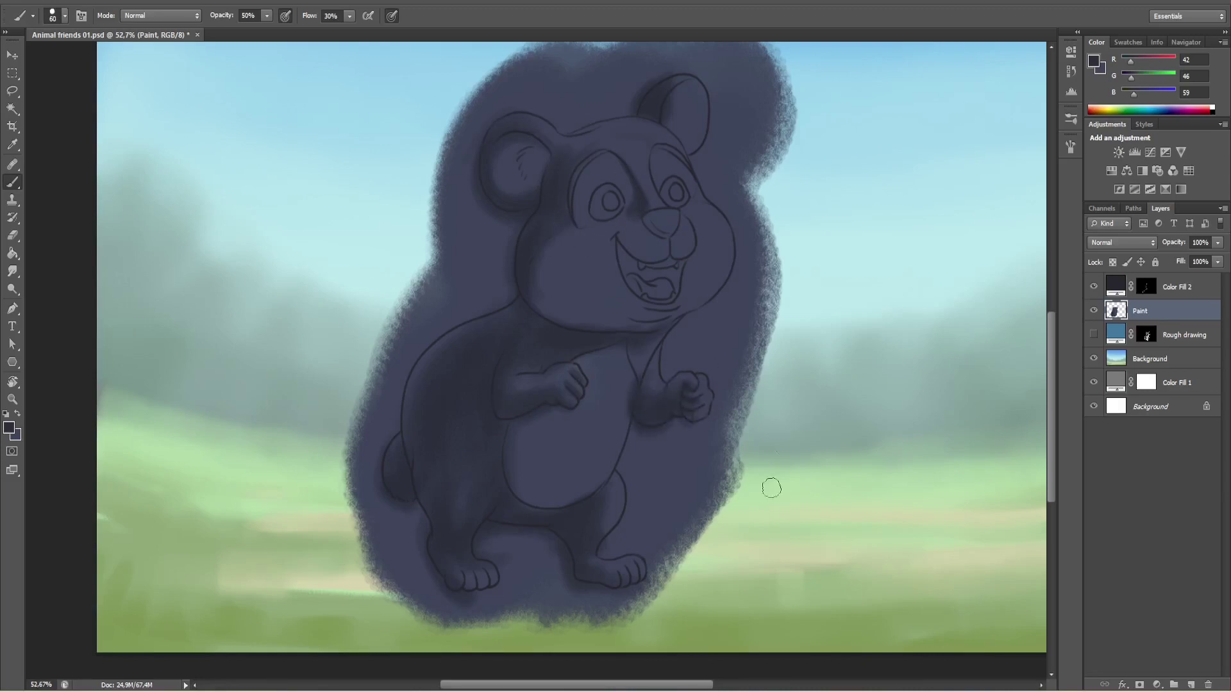
Set the foreground colour to a pale blue-green with RGB 167, 204, 209 and brush a faint highlight onto the forehead.
left_click(1093, 62)
left_click(885, 198)
left_click(905, 190)
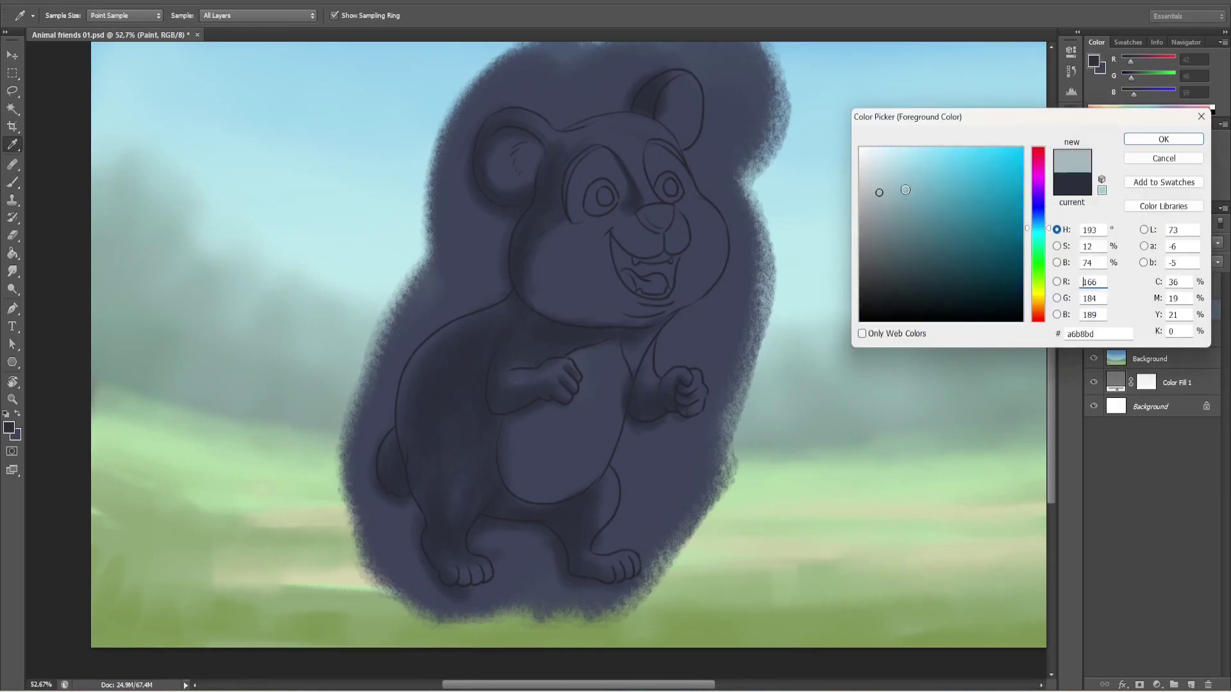
left_click(892, 180)
key("Return")
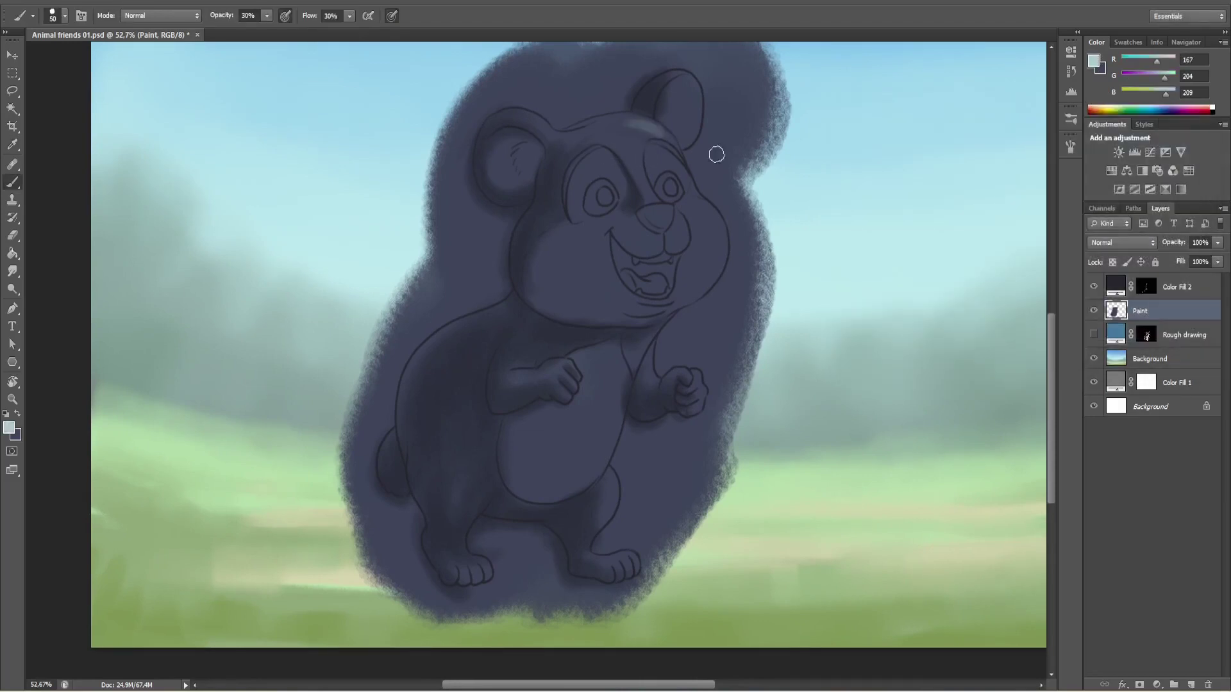
Set the foreground colour to pale yellow with RGB 237, 233, 187 and highlight the top of the head at 30% opacity.
left_click(1093, 61)
left_click(890, 170)
left_click(1147, 139)
left_click_drag(672, 142, 610, 132)
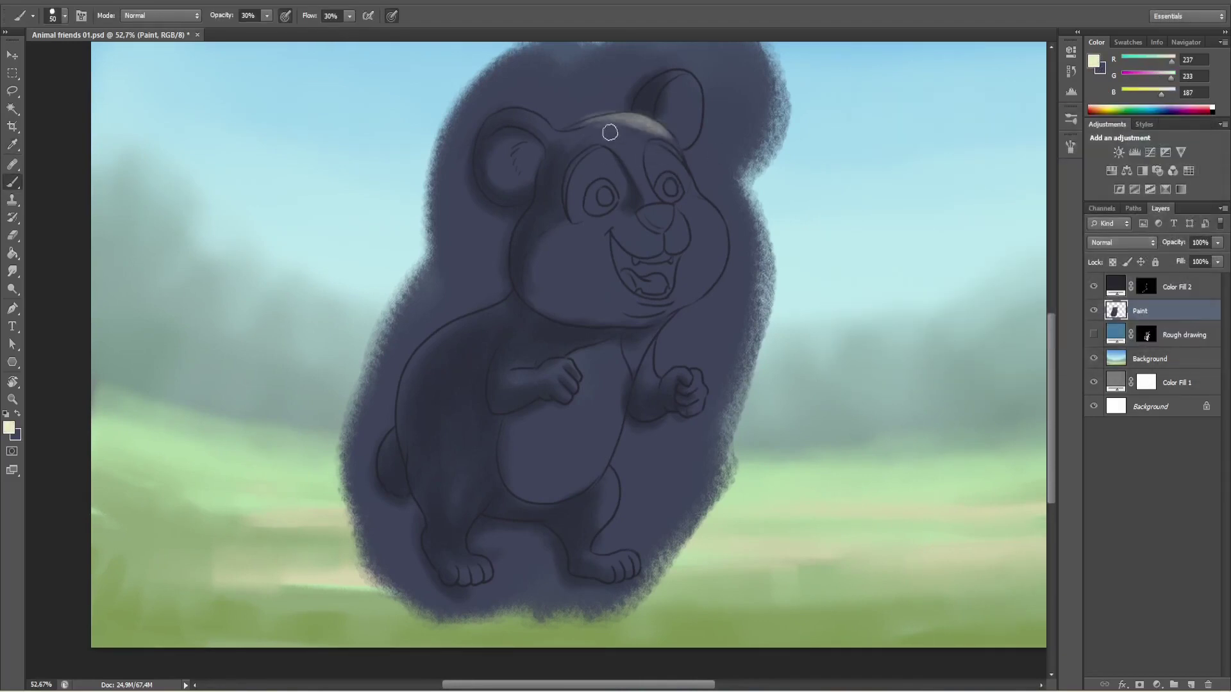
Blend highlights over the forehead, ear rims, nose bridge and upper cheek using greys sampled from the head.
left_click(631, 124, "alt")
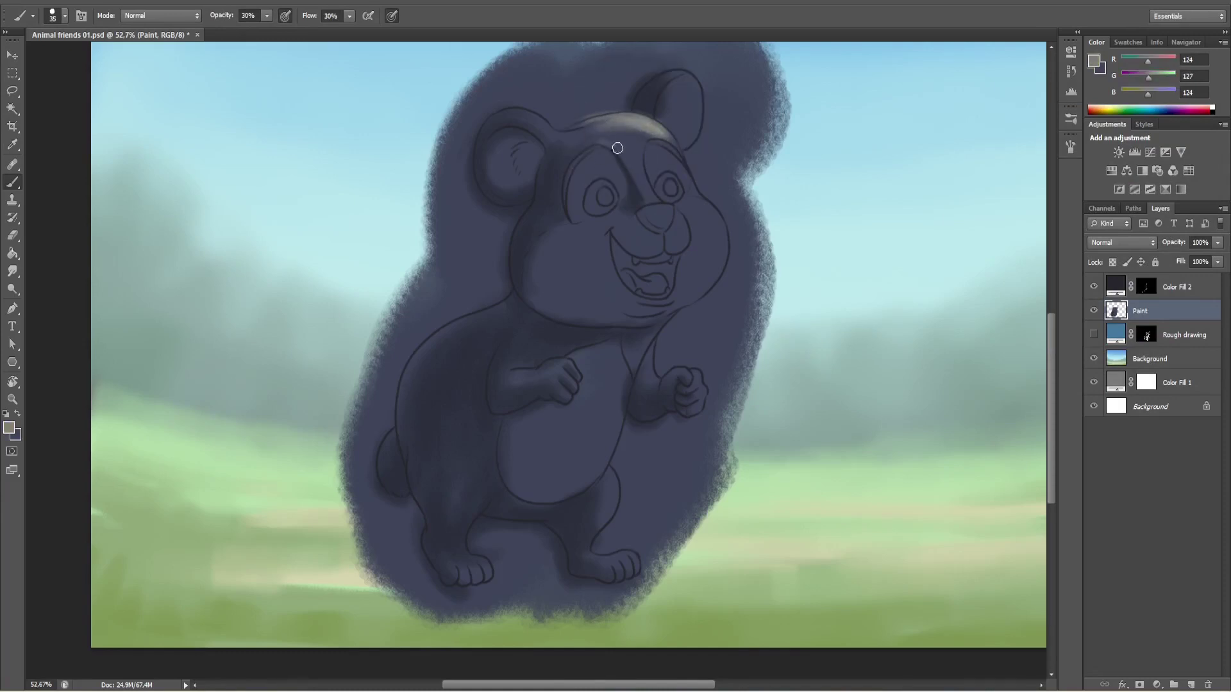
left_click_drag(575, 141, 525, 107)
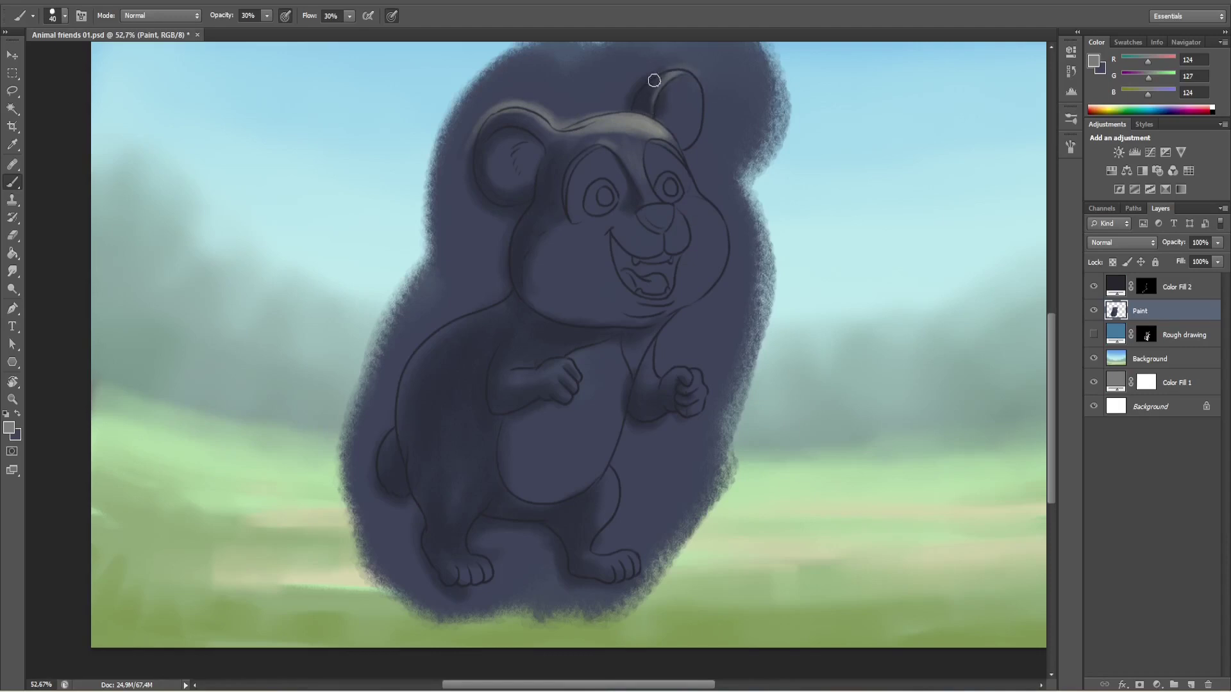
left_click(593, 133, "alt")
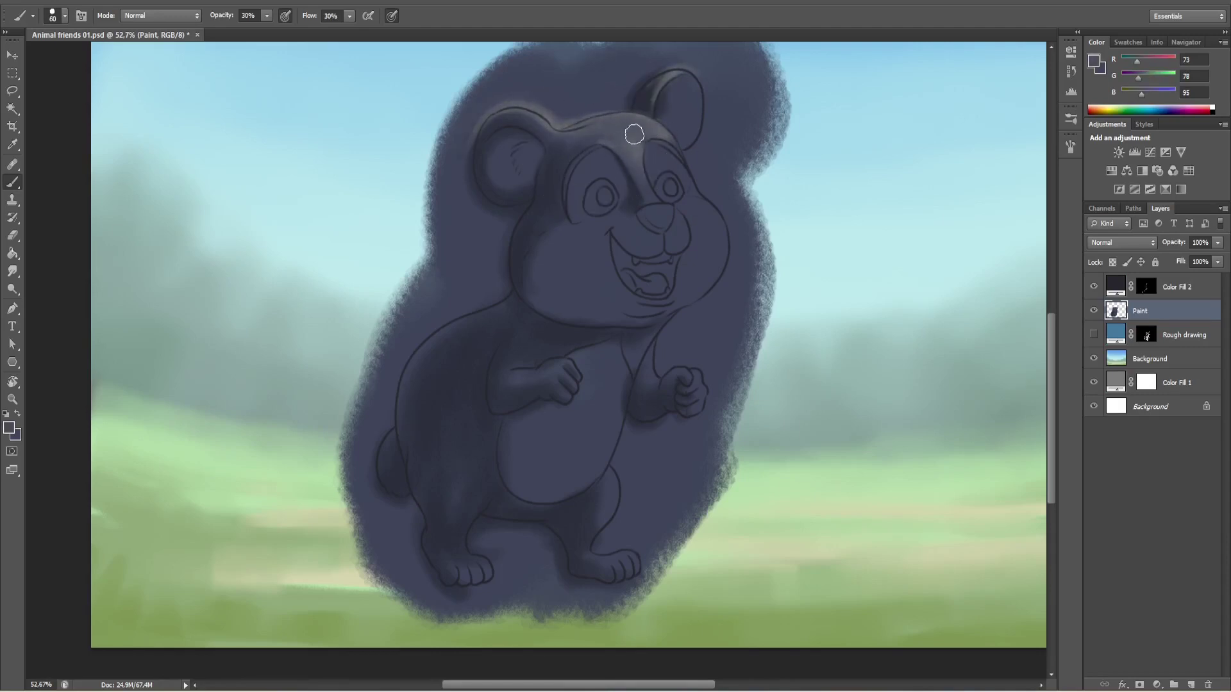
left_click(654, 119, "alt")
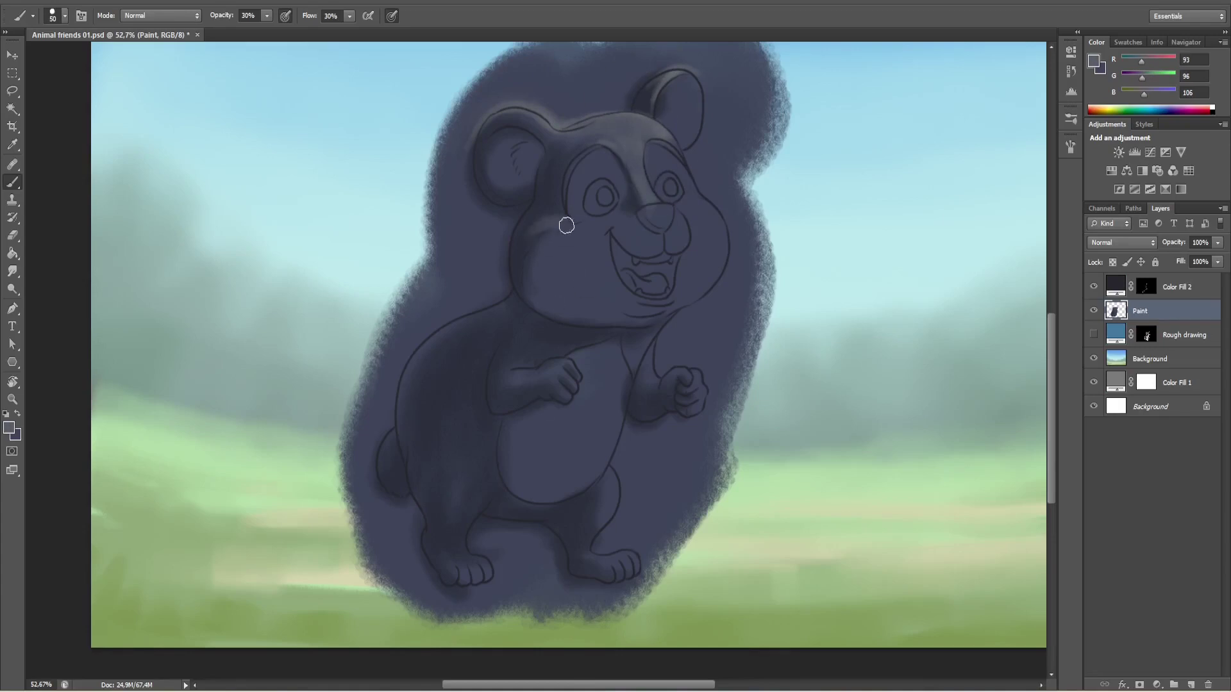
Highlight the arms, fists, far knee and toes with the sampled grey RGB 93, 96, 106, using sampled darker tones where needed.
scroll(566, 226, "down", 3)
scroll(532, 294, "up", 2)
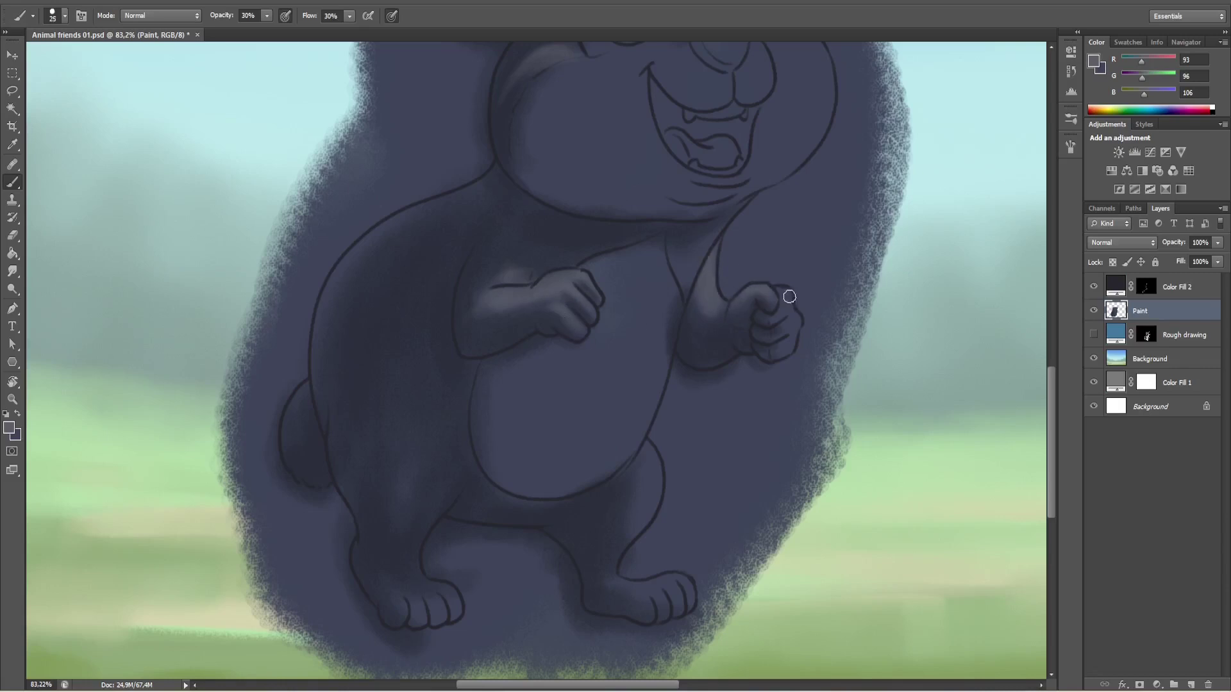
left_click_drag(662, 492, 618, 530)
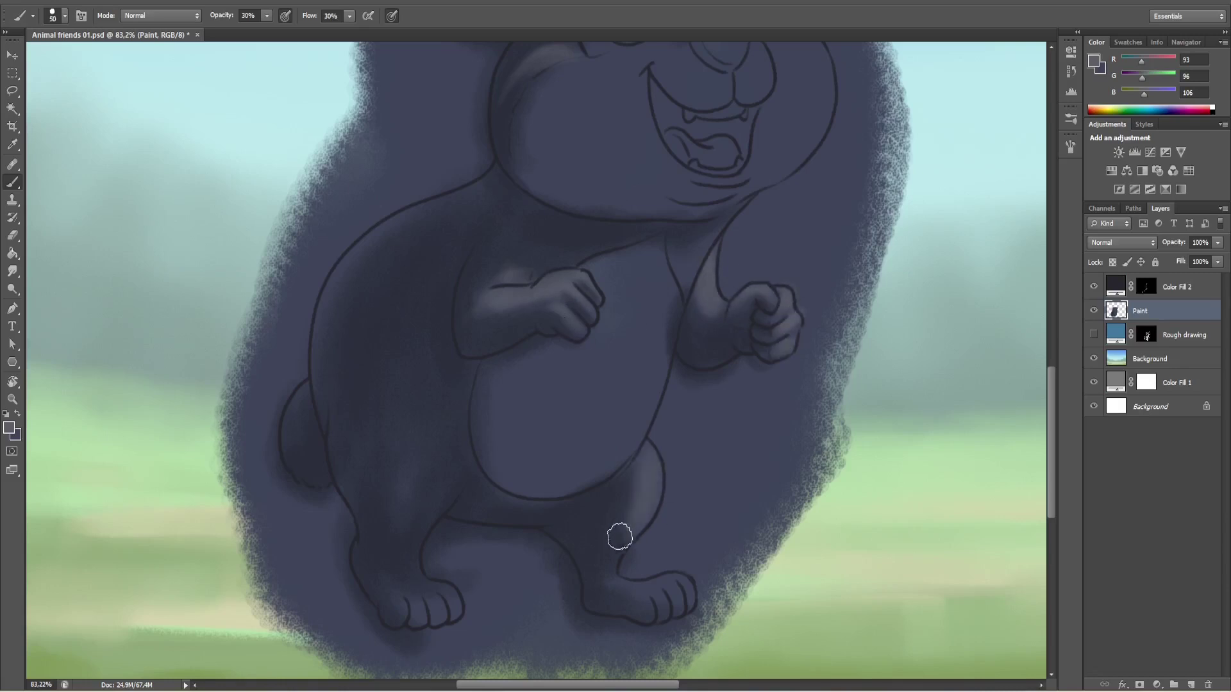
scroll(682, 586, "down", 1)
left_click(409, 498, "alt")
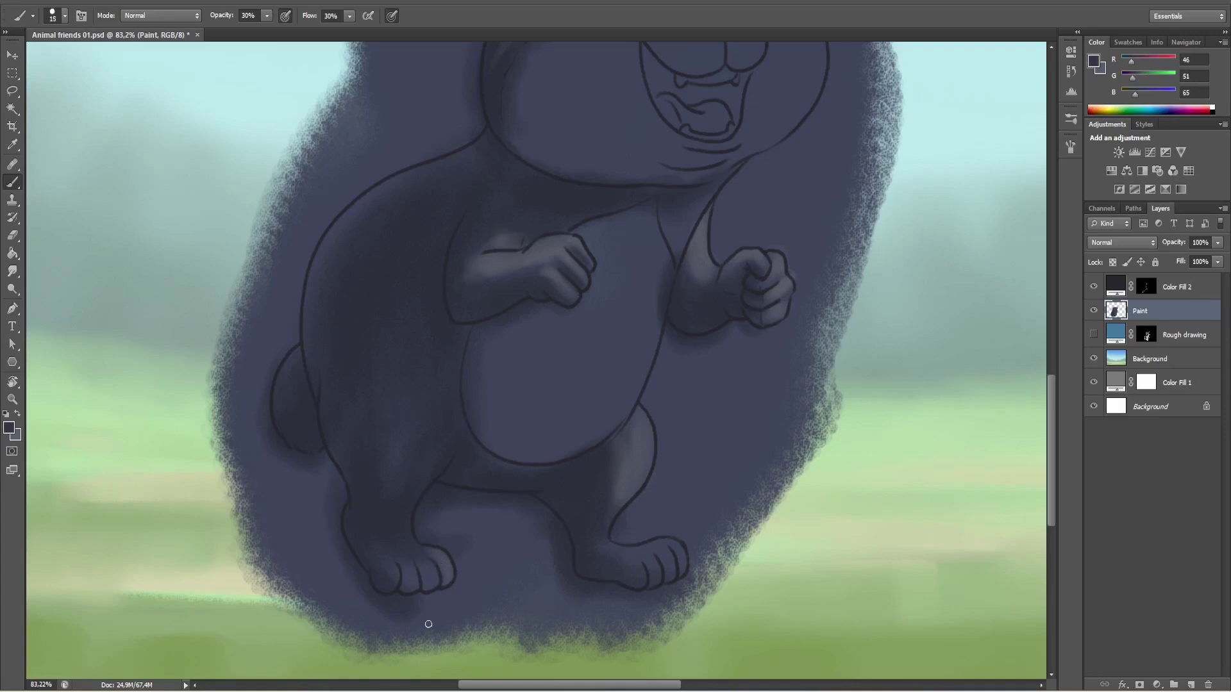
left_click(430, 565, "alt")
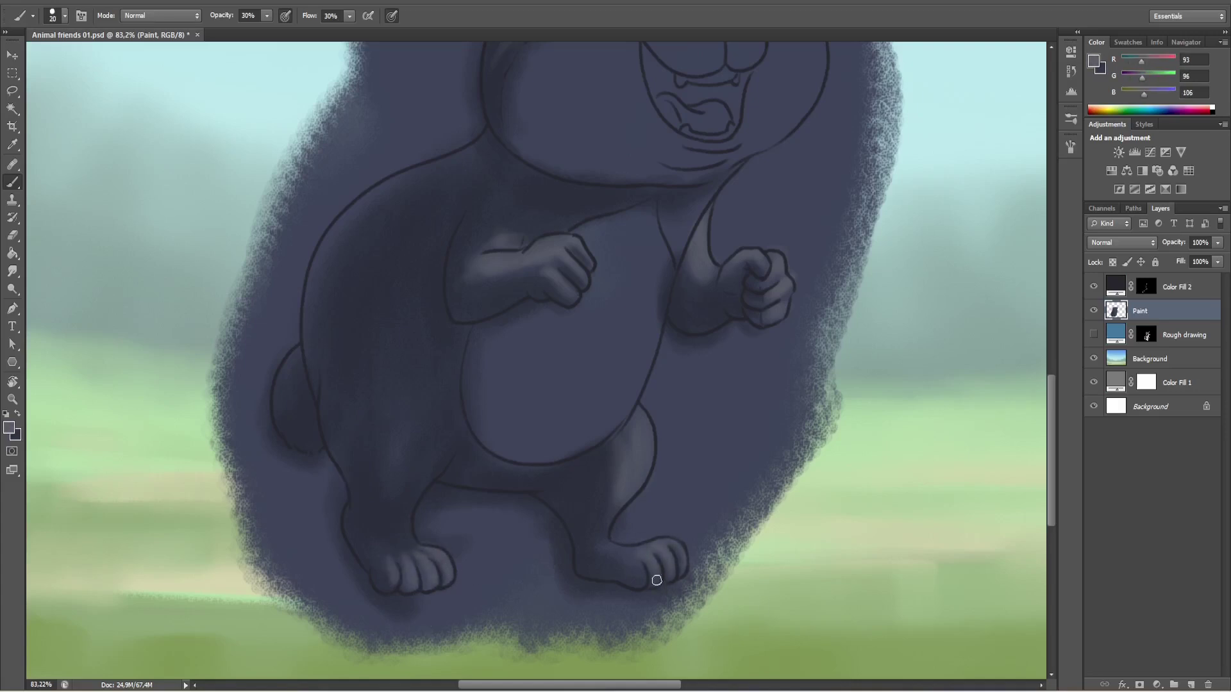
Set the foreground colour to light grey with RGB 179, 183, 193 and paint brighter highlights on the forehead and around the far eye.
scroll(788, 467, "up", 1)
scroll(626, 517, "down", 3)
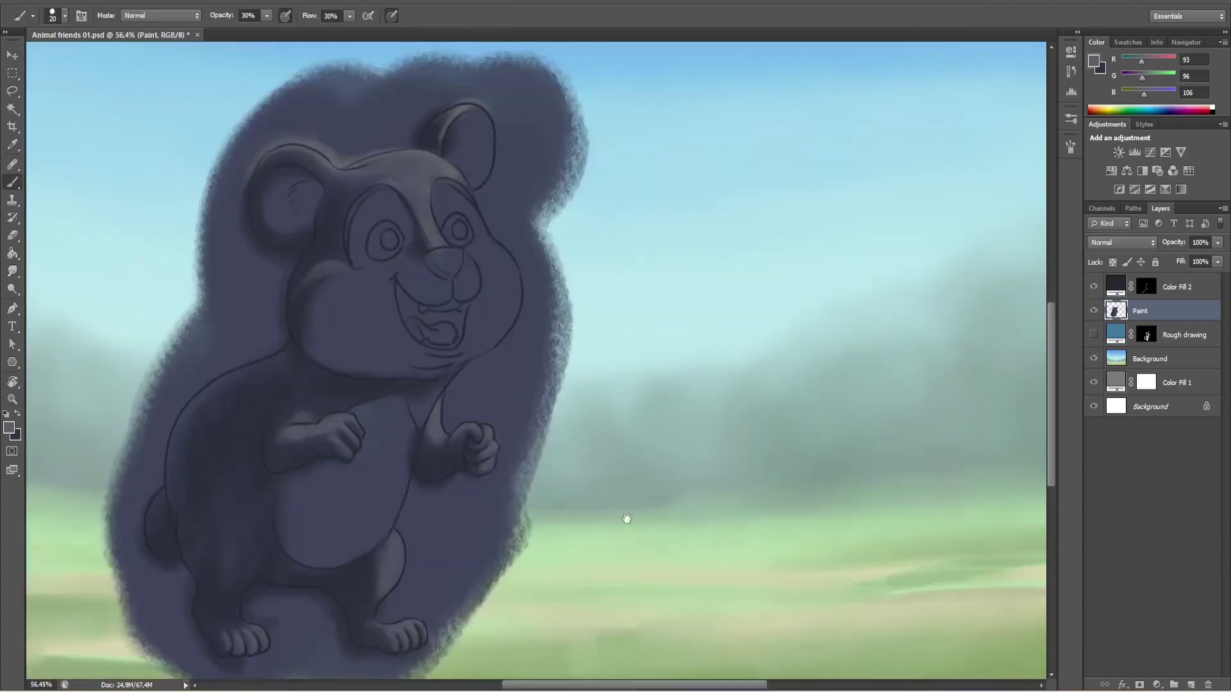
left_click(1094, 61)
left_click(870, 182)
key("Return")
scroll(670, 214, "up", 4)
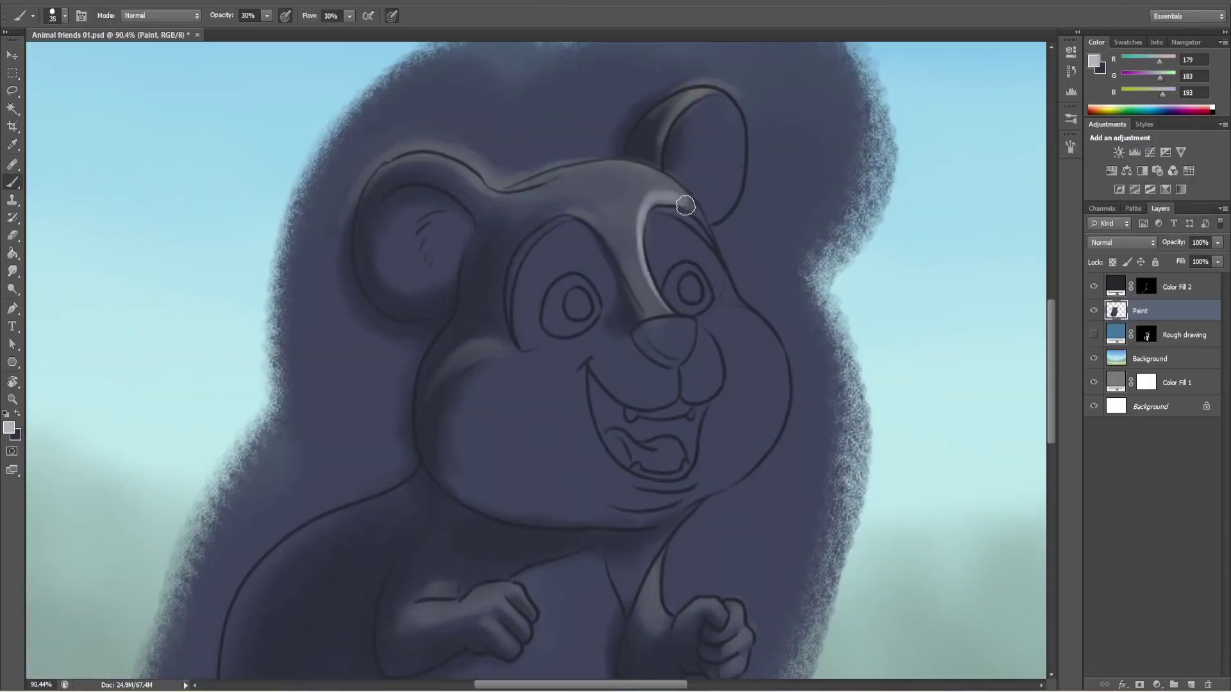
mouse_move(597, 166)
left_mouse_down()
mouse_move(681, 200)
mouse_move(709, 231)
left_mouse_up()
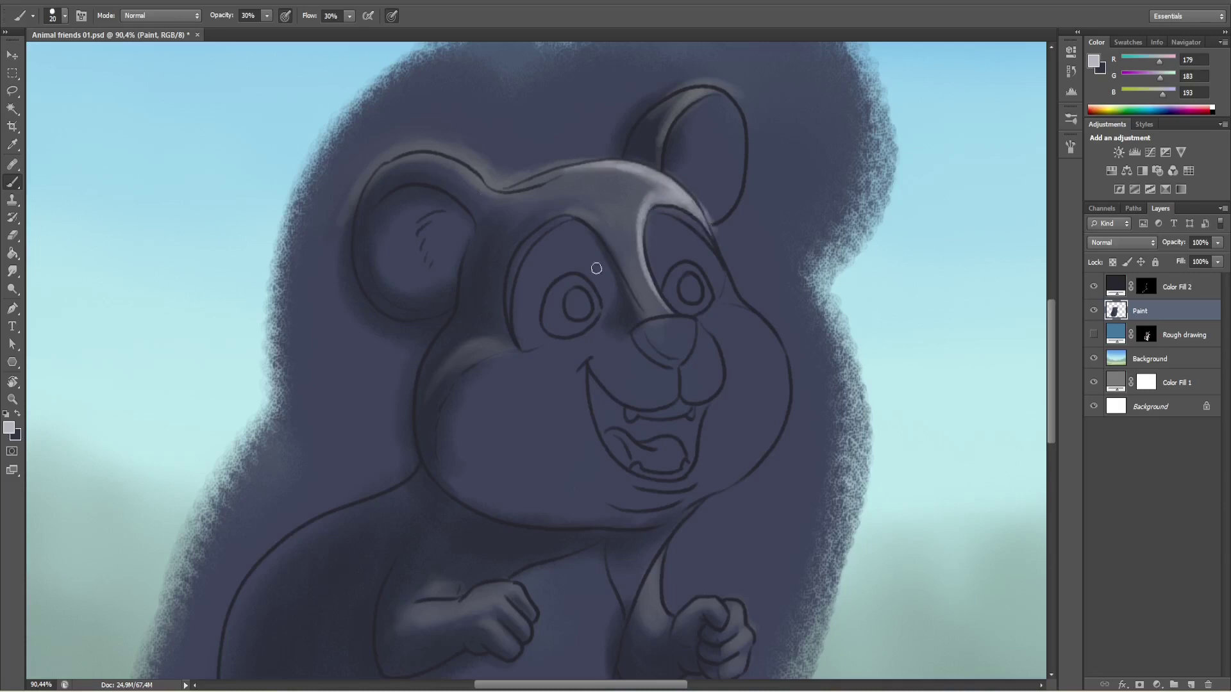
Add light grey highlights to the knuckles of both hands, the far knee and the toes.
scroll(806, 360, "down", 3)
scroll(786, 366, "left", 2)
key("bracketleft")
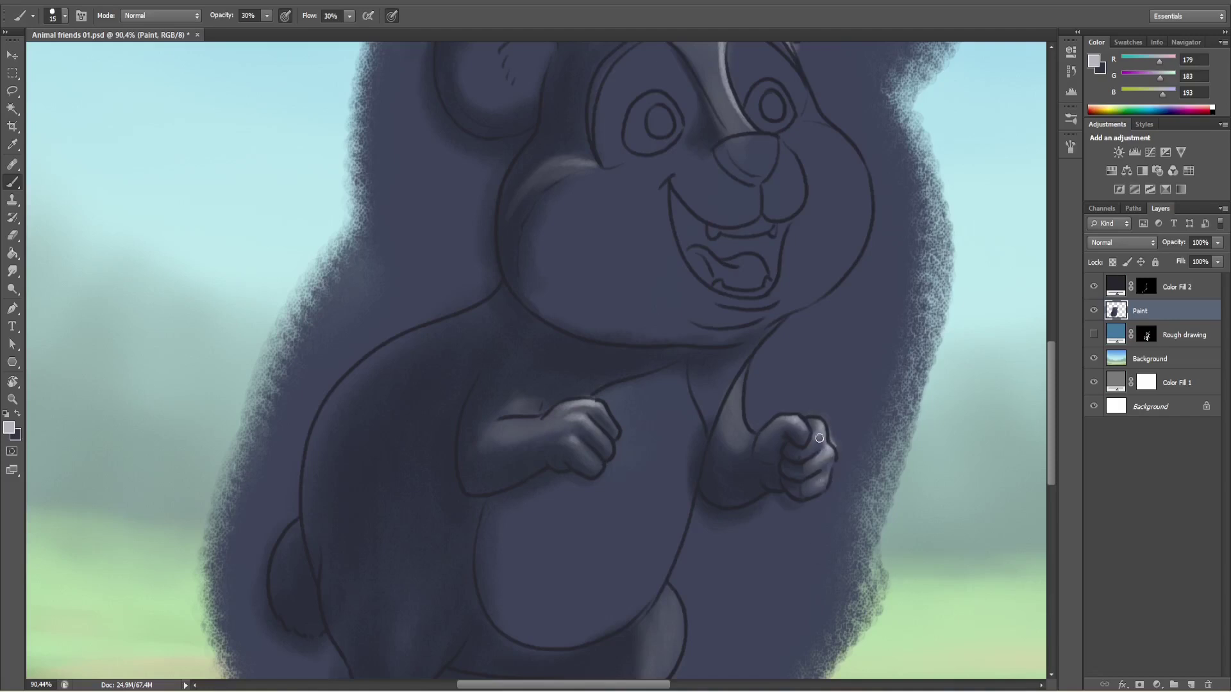
scroll(747, 404, "down", 3)
key("bracketright")
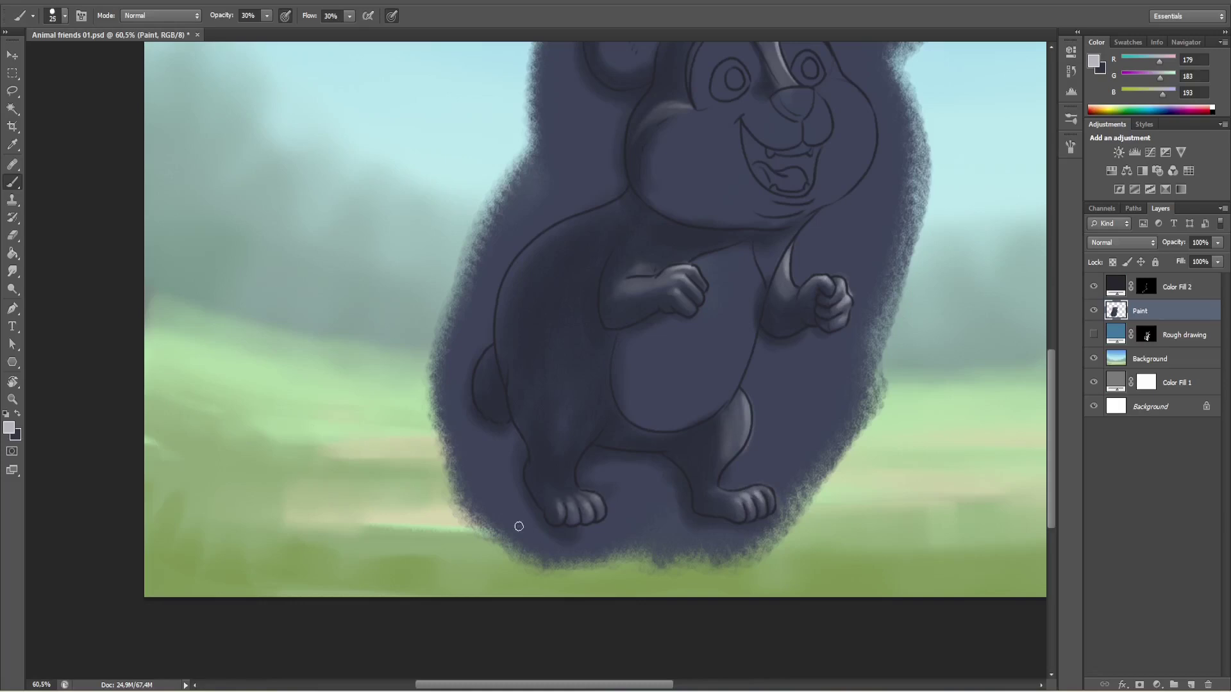
Paint a blue rim light with RGB 118, 182, 255 along the ears, cheek, back and tail, blending sampled blues into the body.
scroll(594, 504, "up", 3)
scroll(594, 448, "left", 1)
left_click(9, 428)
left_click(948, 154)
key("Return")
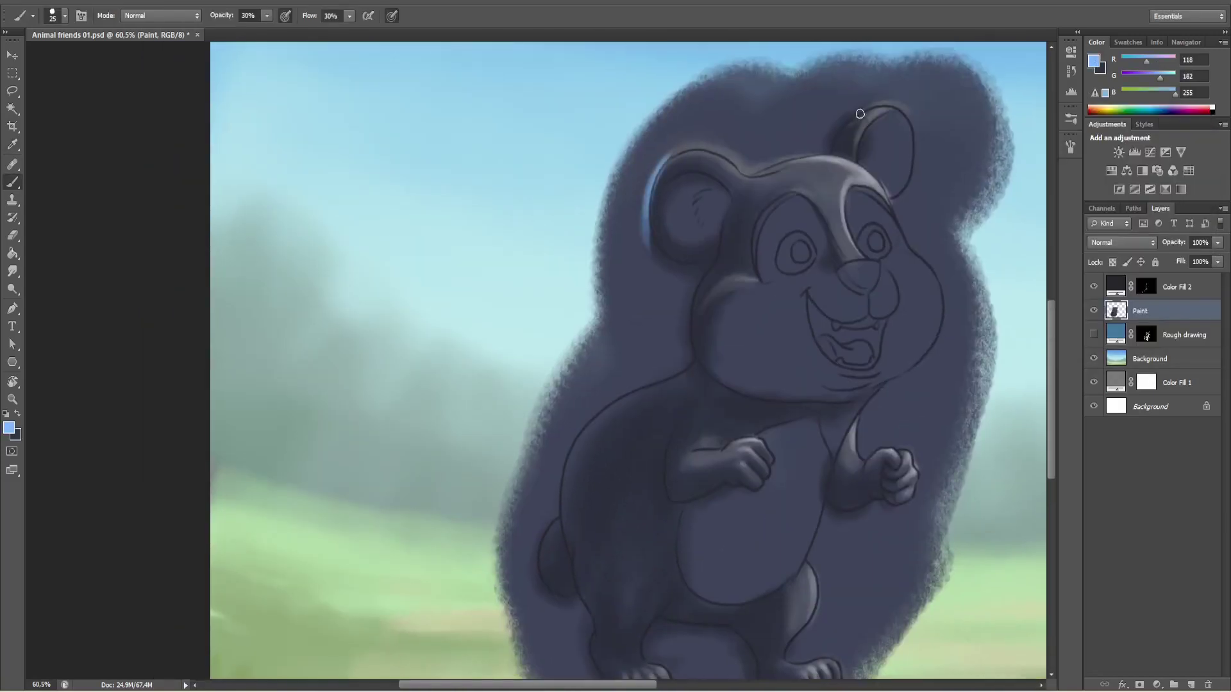
left_click_drag(695, 352, 743, 320)
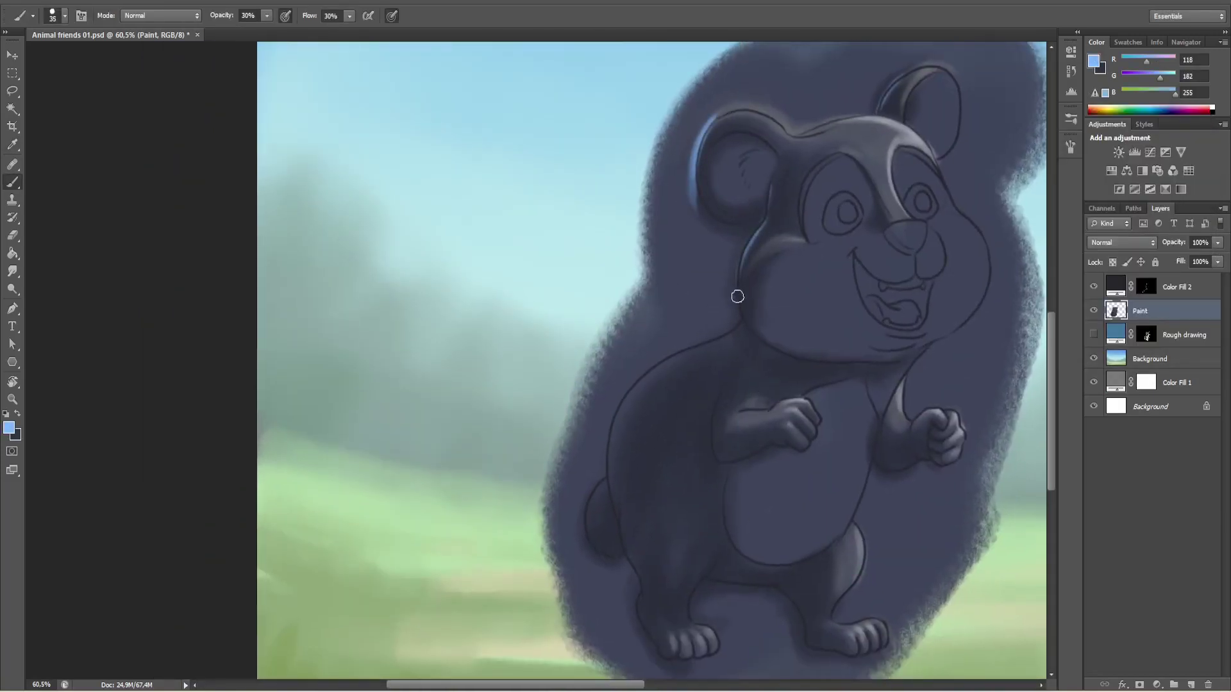
left_click_drag(688, 350, 624, 408)
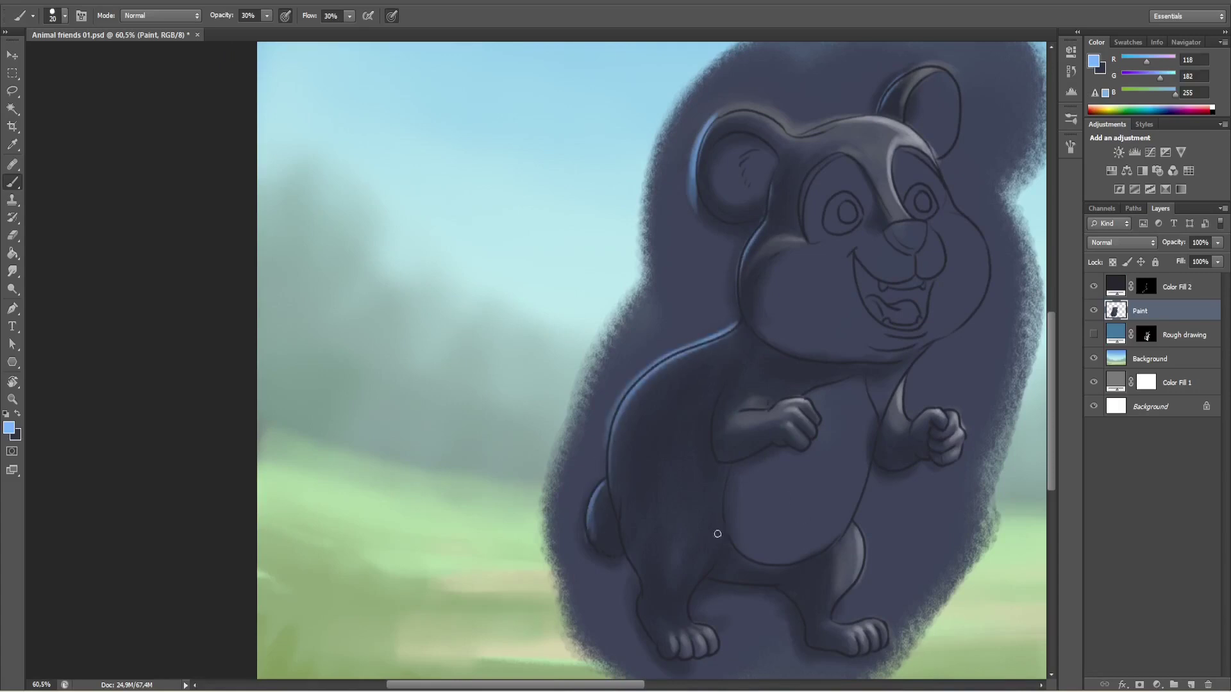
left_click(717, 533, "alt")
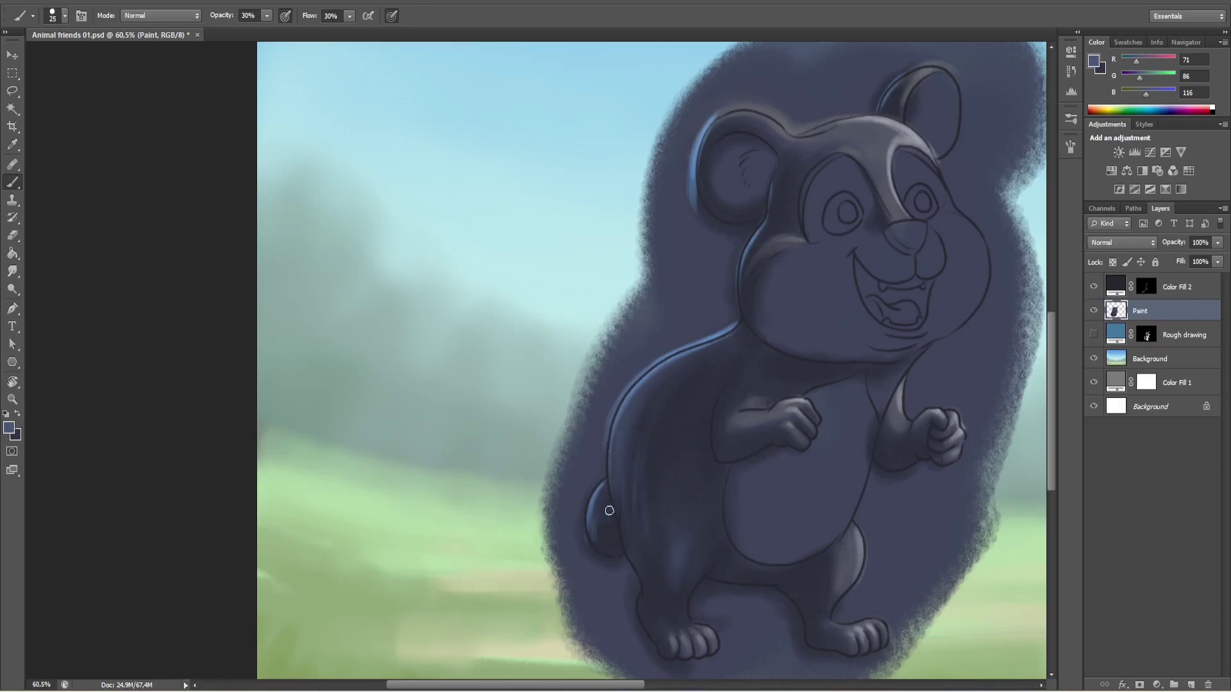
left_click(713, 534, "alt")
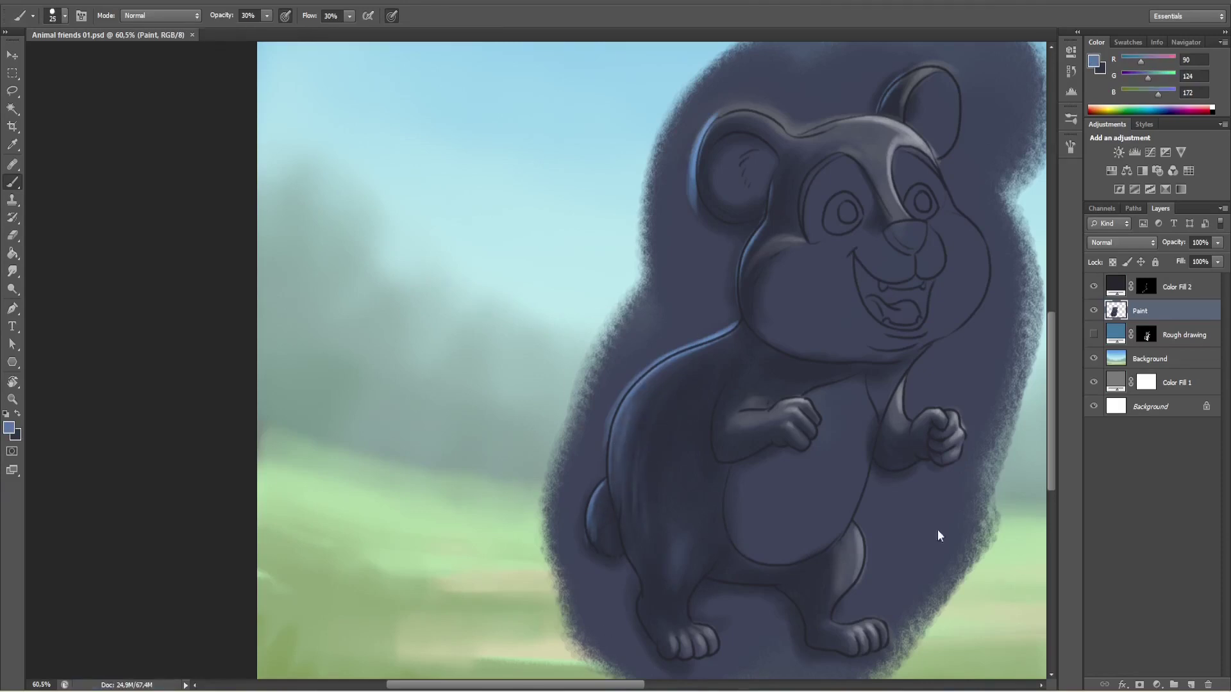
Add a layer mask to the Paint layer and switch to the Eraser.
mouse_move(936, 537)
left_mouse_down()
mouse_move(824, 514)
mouse_move(780, 406)
mouse_move(712, 314)
mouse_move(673, 519)
left_mouse_up()
key("ctrl+shift+m")
key("e")
Mask out the excess paint just outside the line art around the far arm and far cheek.
scroll(780, 407, "up", 3)
key("x")
key("x")
left_click_drag(673, 449, 599, 501)
mouse_move(709, 384)
left_mouse_down()
mouse_move(864, 385)
mouse_move(796, 406)
mouse_move(861, 352)
mouse_move(774, 472)
mouse_move(791, 418)
mouse_move(780, 353)
mouse_move(732, 312)
mouse_move(647, 335)
mouse_move(628, 230)
mouse_move(622, 353)
left_mouse_up()
left_click_drag(766, 265, 681, 445)
key("x")
key("x")
mouse_move(544, 475)
left_mouse_down()
mouse_move(630, 356)
mouse_move(681, 335)
mouse_move(744, 272)
mouse_move(674, 421)
left_mouse_up()
mouse_move(657, 455)
left_mouse_down()
mouse_move(709, 346)
mouse_move(679, 226)
left_mouse_up()
left_click_drag(588, 118, 756, 555)
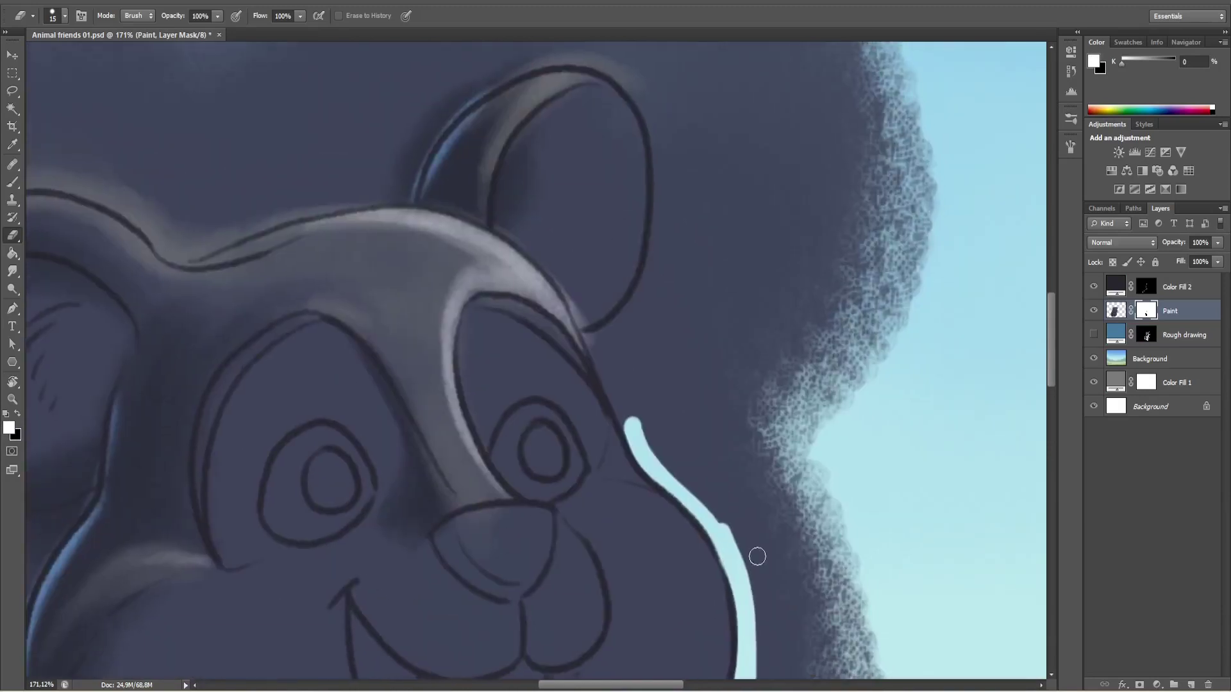
Mask out the paint around the far ear, the top of the head and the near ear with a larger eraser.
left_click_drag(653, 448, 590, 321)
key("bracketright")
mouse_move(658, 274)
left_mouse_down()
mouse_move(637, 467)
mouse_move(667, 252)
mouse_move(570, 177)
left_mouse_up()
mouse_move(570, 176)
left_mouse_down()
mouse_move(647, 189)
mouse_move(551, 340)
mouse_move(548, 384)
left_mouse_up()
mouse_move(548, 385)
left_mouse_down()
mouse_move(771, 312)
mouse_move(623, 351)
mouse_move(417, 286)
left_mouse_up()
left_click_drag(275, 397, 551, 288)
mouse_move(580, 247)
left_mouse_down()
mouse_move(558, 407)
mouse_move(574, 503)
left_mouse_up()
key("x")
key("x")
mouse_move(641, 558)
left_mouse_down()
mouse_move(536, 432)
mouse_move(513, 426)
left_mouse_up()
mouse_move(448, 298)
left_mouse_down()
mouse_move(531, 406)
mouse_move(635, 417)
mouse_move(671, 383)
left_mouse_up()
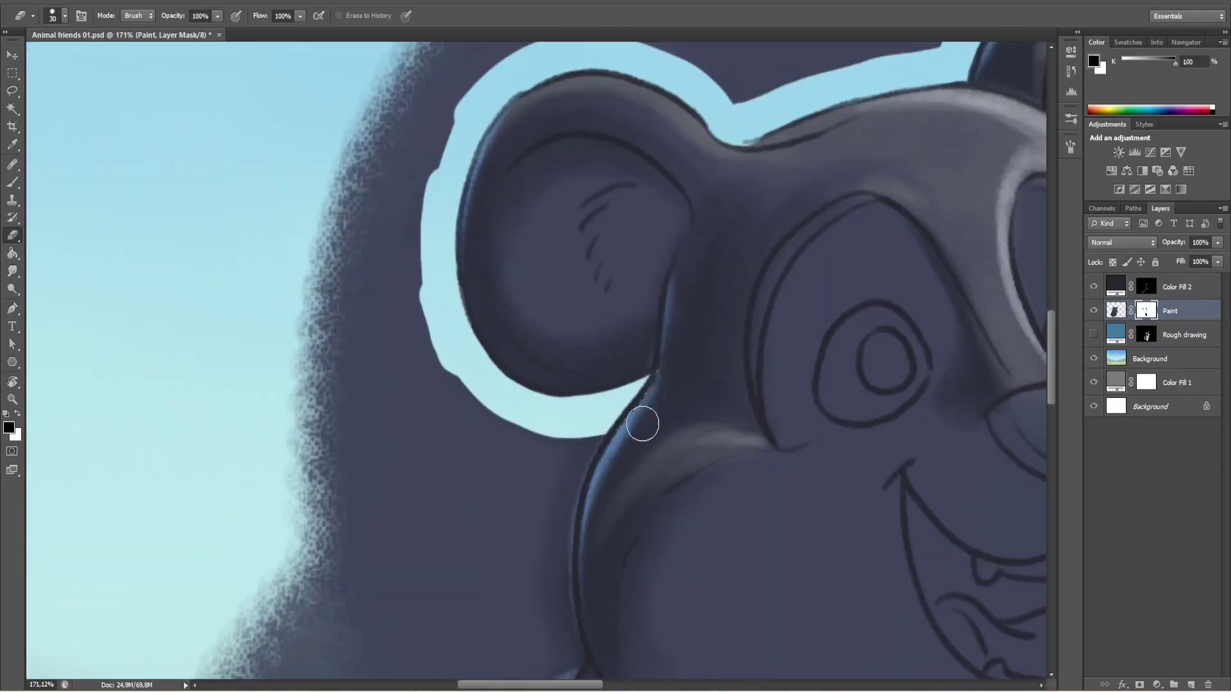
Mask out the paint along the near cheek, back, tail and legs, rotating the canvas to follow the outline.
key("r")
mouse_move(641, 427)
left_mouse_down()
mouse_move(630, 283)
mouse_move(615, 346)
left_mouse_up()
mouse_move(641, 397)
left_mouse_down()
mouse_move(629, 589)
mouse_move(640, 449)
left_mouse_up()
mouse_move(566, 266)
left_mouse_down()
mouse_move(583, 497)
mouse_move(680, 192)
left_mouse_up()
key("r")
mouse_move(680, 52)
left_mouse_down()
mouse_move(700, 275)
mouse_move(539, 570)
mouse_move(577, 407)
mouse_move(481, 410)
mouse_move(443, 487)
left_mouse_up()
left_click_drag(443, 487, 621, 489)
left_click_drag(455, 205, 635, 423)
mouse_move(635, 423)
left_mouse_down()
mouse_move(680, 519)
mouse_move(375, 506)
left_mouse_up()
mouse_move(788, 279)
left_mouse_down()
mouse_move(777, 317)
mouse_move(694, 423)
mouse_move(634, 324)
left_mouse_up()
mouse_move(632, 324)
left_mouse_down()
mouse_move(667, 407)
mouse_move(777, 417)
mouse_move(653, 446)
mouse_move(893, 313)
mouse_move(667, 439)
mouse_move(859, 330)
mouse_move(875, 174)
mouse_move(662, 439)
mouse_move(764, 563)
mouse_move(799, 525)
mouse_move(803, 499)
left_mouse_up()
Enlarge the eraser and widen the masked-out area around the bear's lower body and feet.
scroll(764, 564, "down", 5)
scroll(940, 365, "up", 2)
key("bracketright")
key("bracketright")
key("bracketright")
mouse_move(763, 461)
left_mouse_down()
mouse_move(731, 365)
mouse_move(701, 349)
mouse_move(736, 324)
mouse_move(721, 504)
left_mouse_up()
key("bracketright")
key("bracketright")
mouse_move(759, 503)
left_mouse_down()
mouse_move(766, 385)
mouse_move(680, 186)
mouse_move(561, 255)
mouse_move(462, 397)
mouse_move(682, 180)
left_mouse_up()
mouse_move(702, 157)
left_mouse_down()
mouse_move(689, 269)
mouse_move(577, 404)
mouse_move(616, 577)
left_mouse_up()
scroll(615, 577, "down", 2)
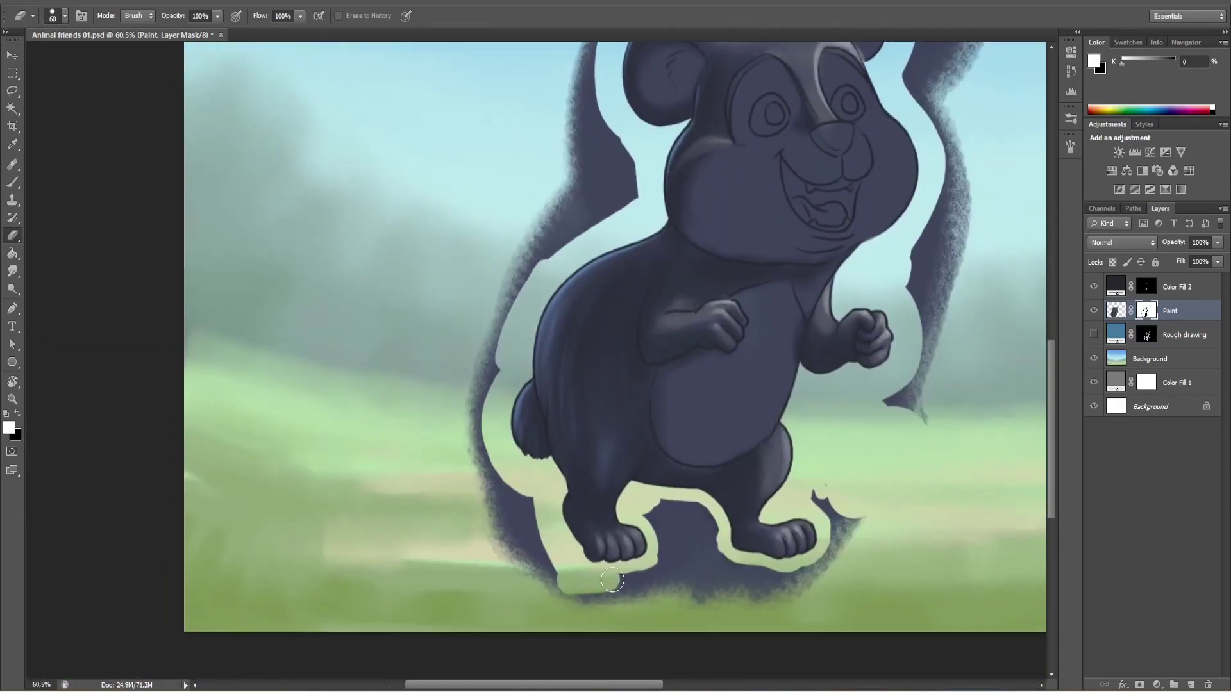
mouse_move(609, 532)
left_mouse_down()
mouse_move(686, 545)
mouse_move(859, 502)
left_mouse_up()
Lasso around the bear, invert the selection and clear the remaining stray paint on the layer mask.
key("l")
left_click_drag(750, 410, 686, 517)
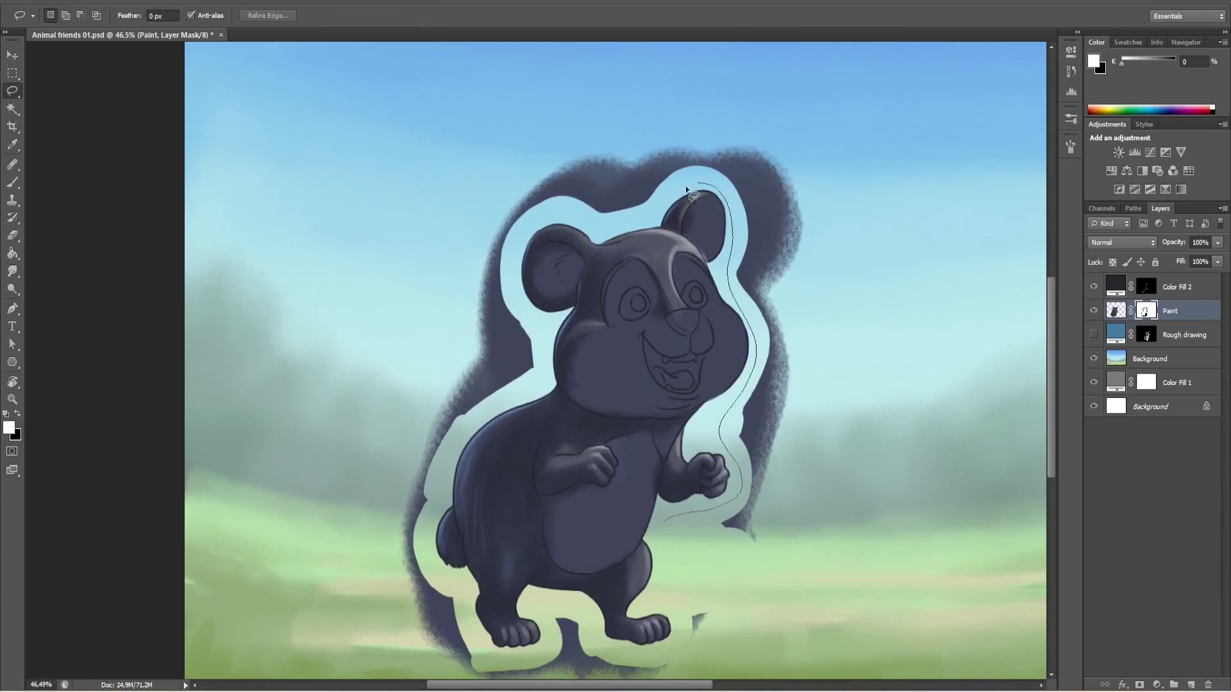
left_click_drag(579, 609, 690, 504)
key("ctrl+shift+i")
key("Delete")
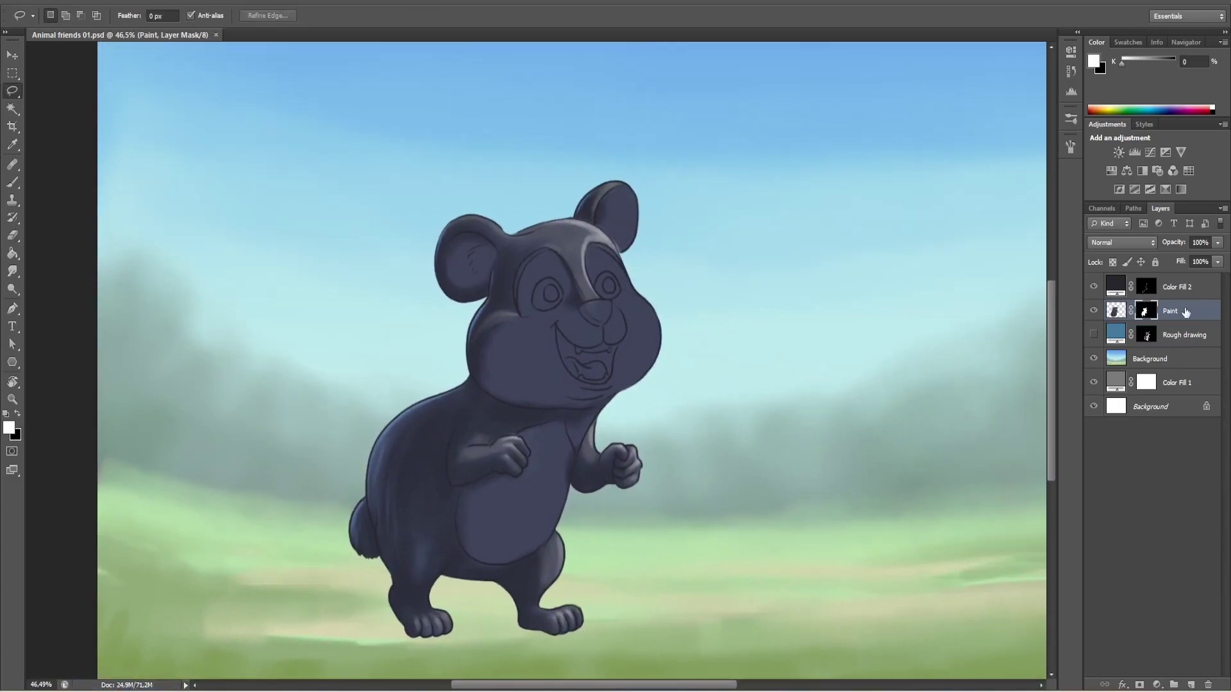
Create a new layer named Paint 02 directly above the Paint layer.
key("ctrl+shift+n")
type("Paint 02")
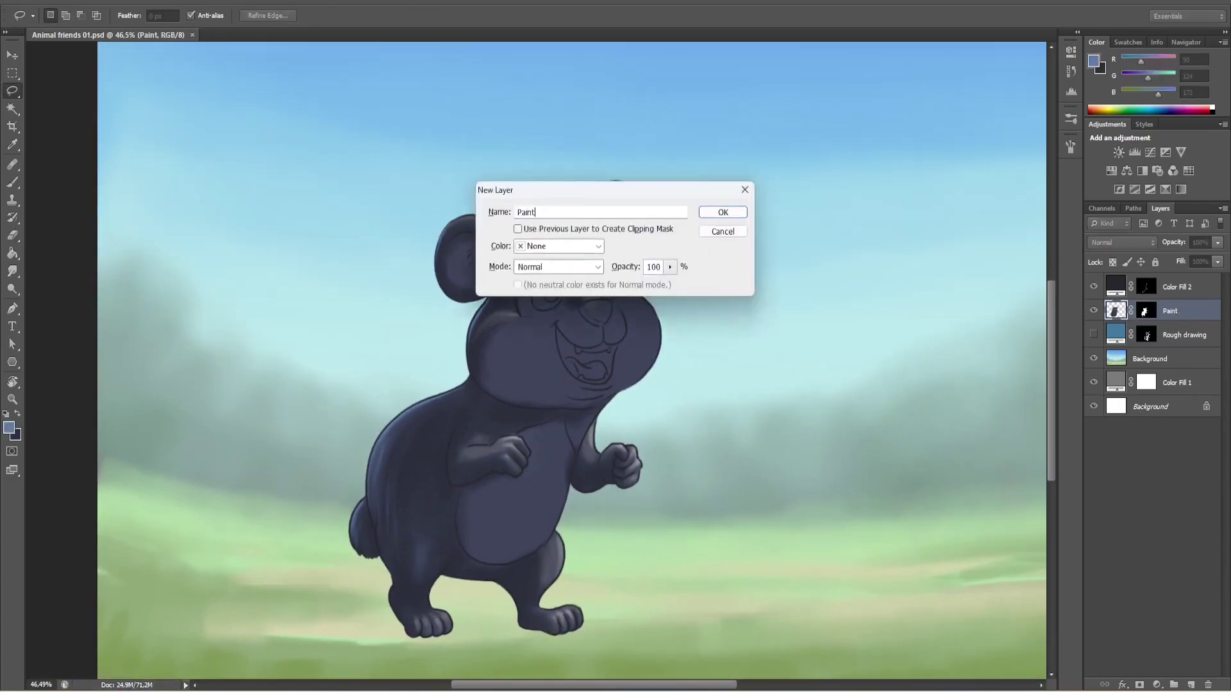
key("Return")
Paint the bear's face, belly and inner arm with pale cream #ddd2a0 at 100% brush opacity.
left_click(1037, 292)
left_click(906, 170)
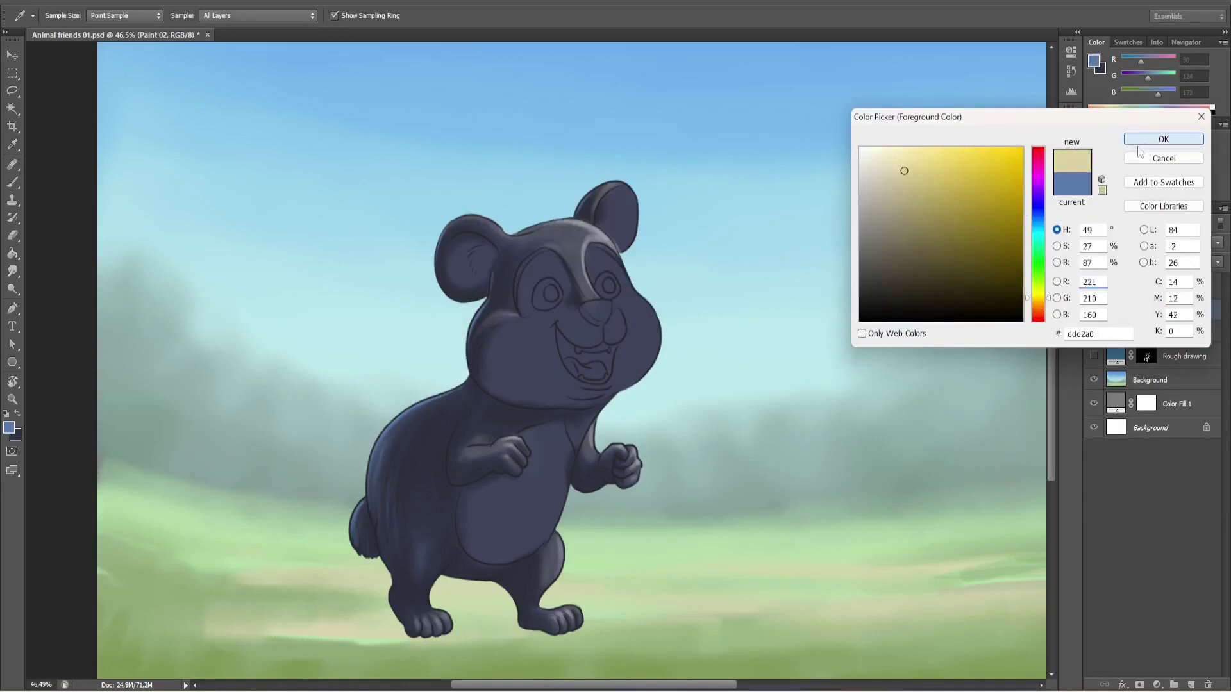
left_click(1163, 139)
key("b")
left_click_drag(615, 302, 641, 410)
left_click(245, 15)
type("100")
key("Return")
mouse_move(538, 257)
left_mouse_down()
mouse_move(615, 333)
mouse_move(577, 385)
mouse_move(628, 423)
left_mouse_up()
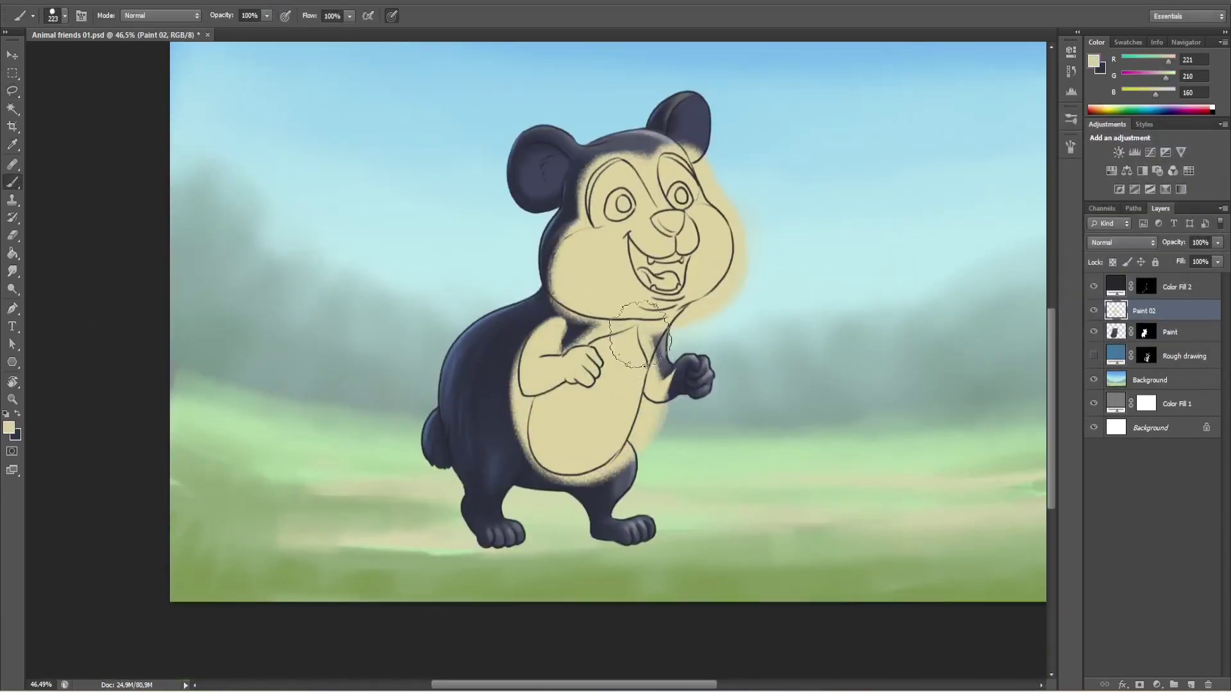
Try shading the lower edge of the belly with grey-brown, RGB 108, 101, 93.
key("i")
left_click(9, 427)
left_click(929, 241)
left_click_drag(1039, 298, 1043, 308)
left_click(1164, 139)
left_click_drag(551, 449, 660, 500)
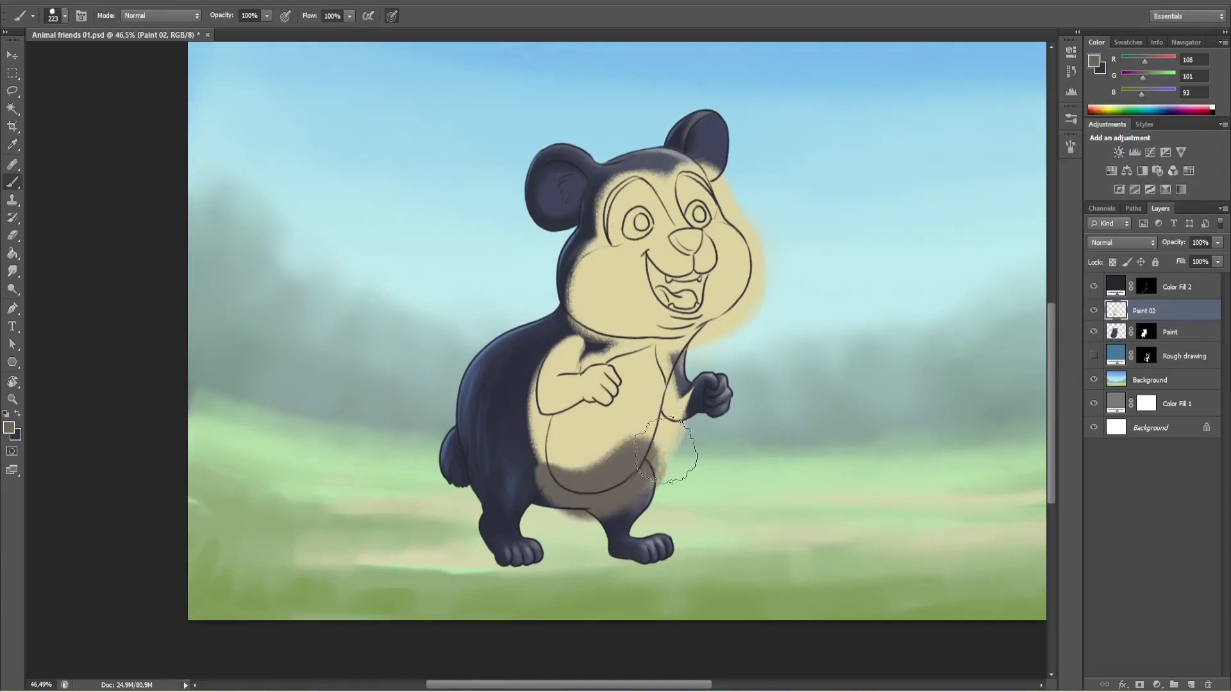
Undo the grey-brown shading and paint the belly's lower edge in dark brown, RGB 94, 71, 47.
left_click(9, 428)
left_click(941, 257)
left_click(1163, 139)
key("ctrl+z")
left_click(545, 457)
mouse_move(548, 466)
left_mouse_down()
mouse_move(577, 497)
mouse_move(660, 442)
left_mouse_up()
left_click_drag(660, 442, 651, 551)
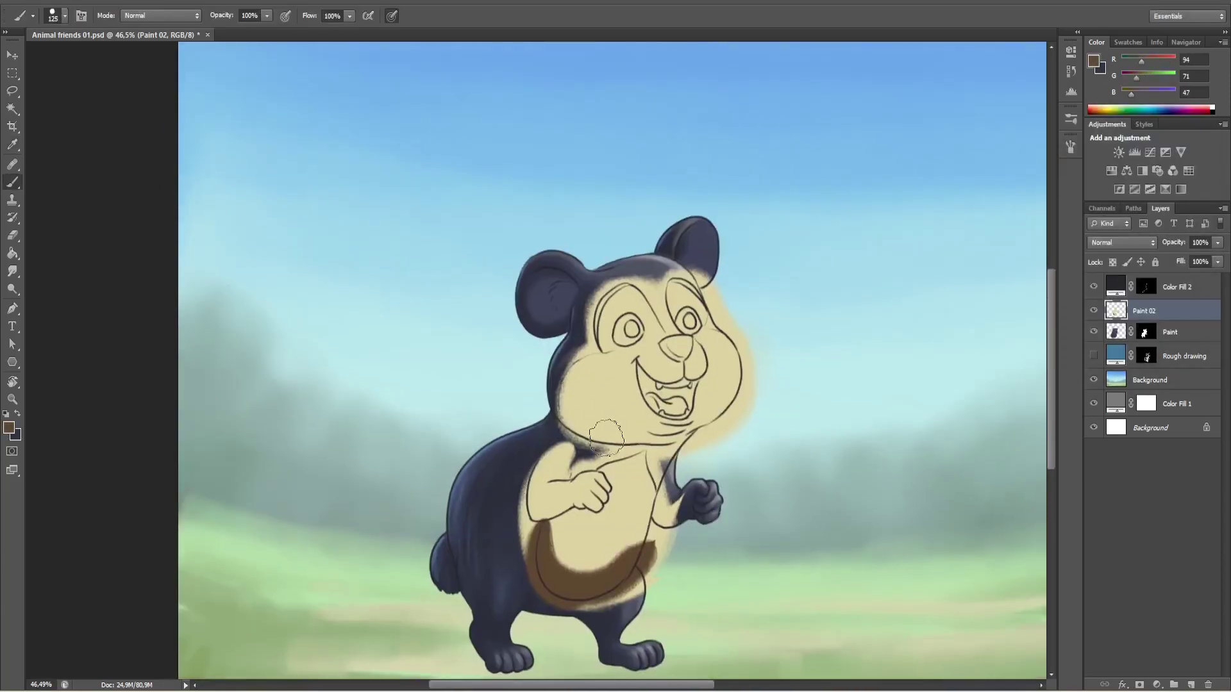
Block in dark brown shadows under the chin, on the near cheek, under the nose and beside the eyes, using a smaller brush for details.
mouse_move(561, 416)
left_mouse_down()
mouse_move(635, 436)
mouse_move(761, 394)
left_mouse_up()
key("bracketleft")
key("bracketleft")
left_click(654, 371)
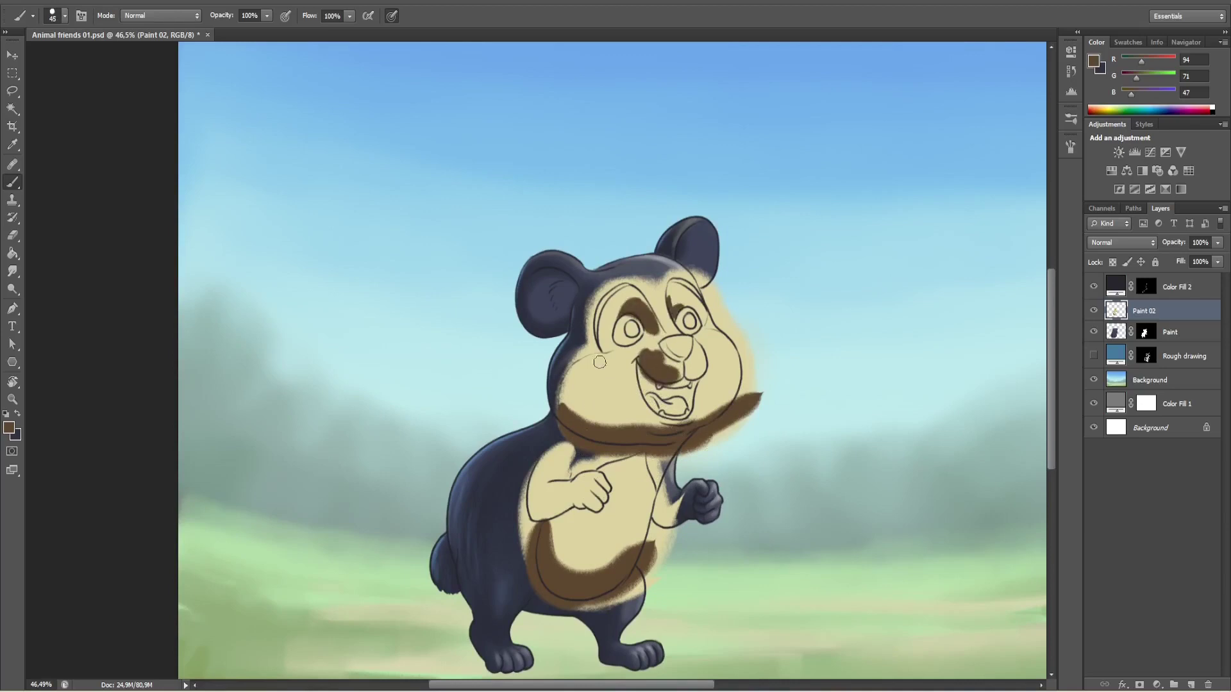
left_click_drag(599, 363, 721, 423)
Blend the belly shadow upward into the cream with sampled mid-browns at 30% flow.
scroll(229, 189, "up", 3)
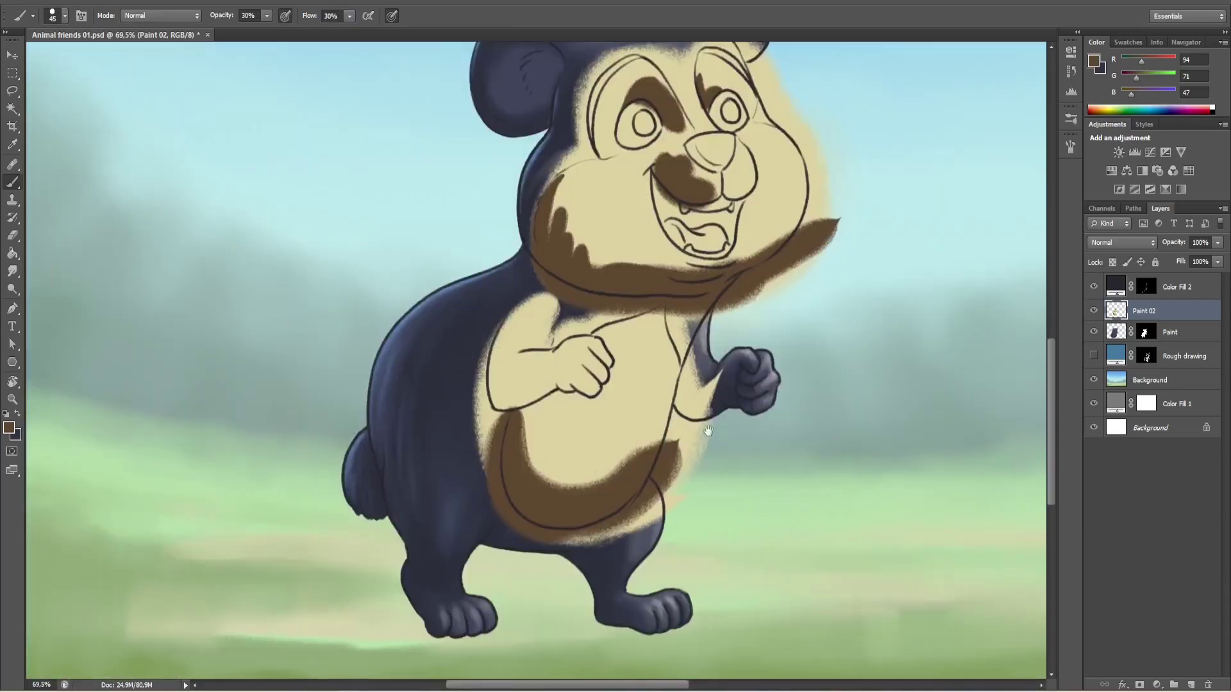
left_click(522, 467, "alt")
left_click(542, 471, "alt")
mouse_move(542, 471)
left_mouse_down()
mouse_move(577, 410)
mouse_move(615, 459)
left_mouse_up()
scroll(577, 416, "up", 2)
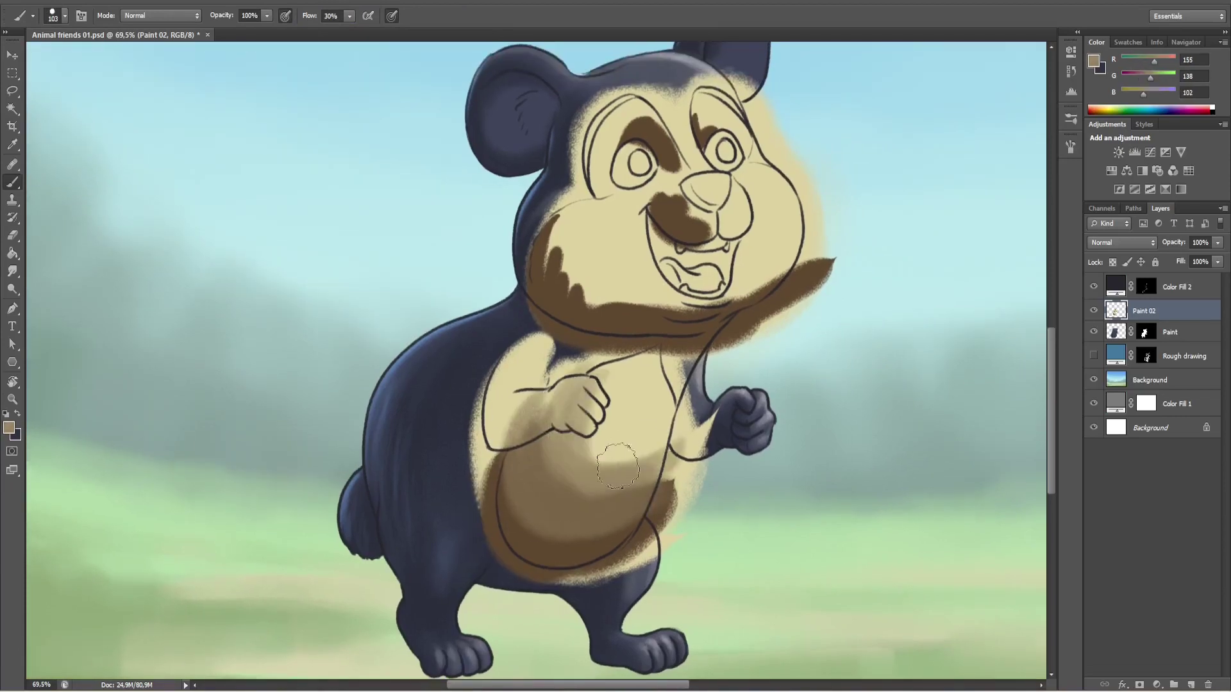
Soften the shadow on the near cheek and chin with sampled mid-brown, using a smaller brush.
scroll(596, 435, "up", 3)
key("bracketleft")
mouse_move(558, 390)
left_mouse_down()
mouse_move(525, 333)
mouse_move(531, 396)
mouse_move(544, 358)
mouse_move(650, 434)
left_mouse_up()
left_click(530, 397, "alt")
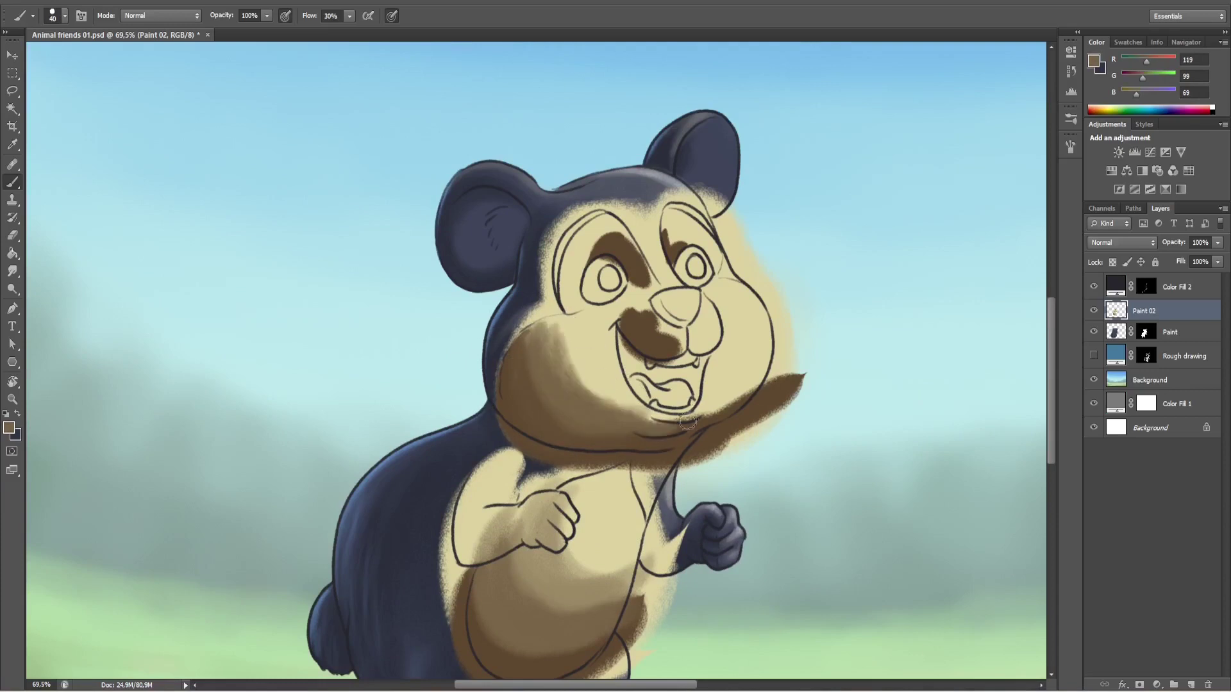
Blend the muzzle shadow below the nose and lighten its transition across the near cheek.
scroll(545, 398, "up", 1)
left_click_drag(691, 309, 660, 359)
scroll(678, 347, "up", 1)
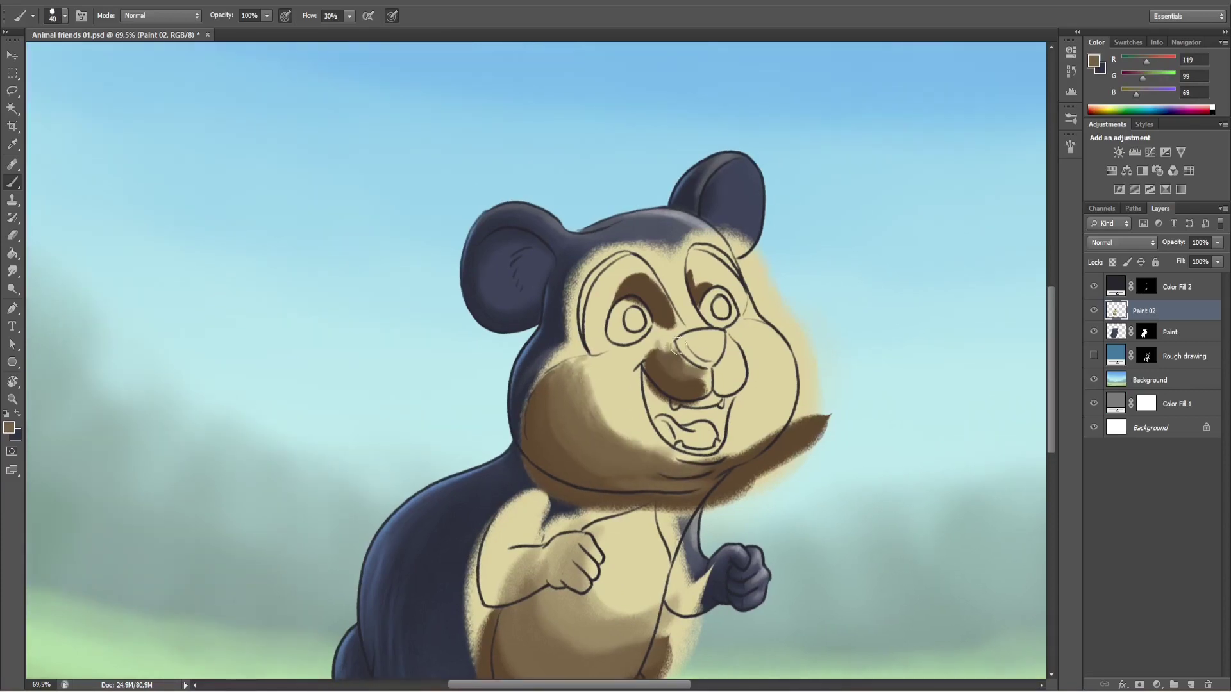
mouse_move(626, 387)
left_mouse_down()
mouse_move(660, 396)
mouse_move(618, 399)
left_mouse_up()
left_click(618, 399, "alt")
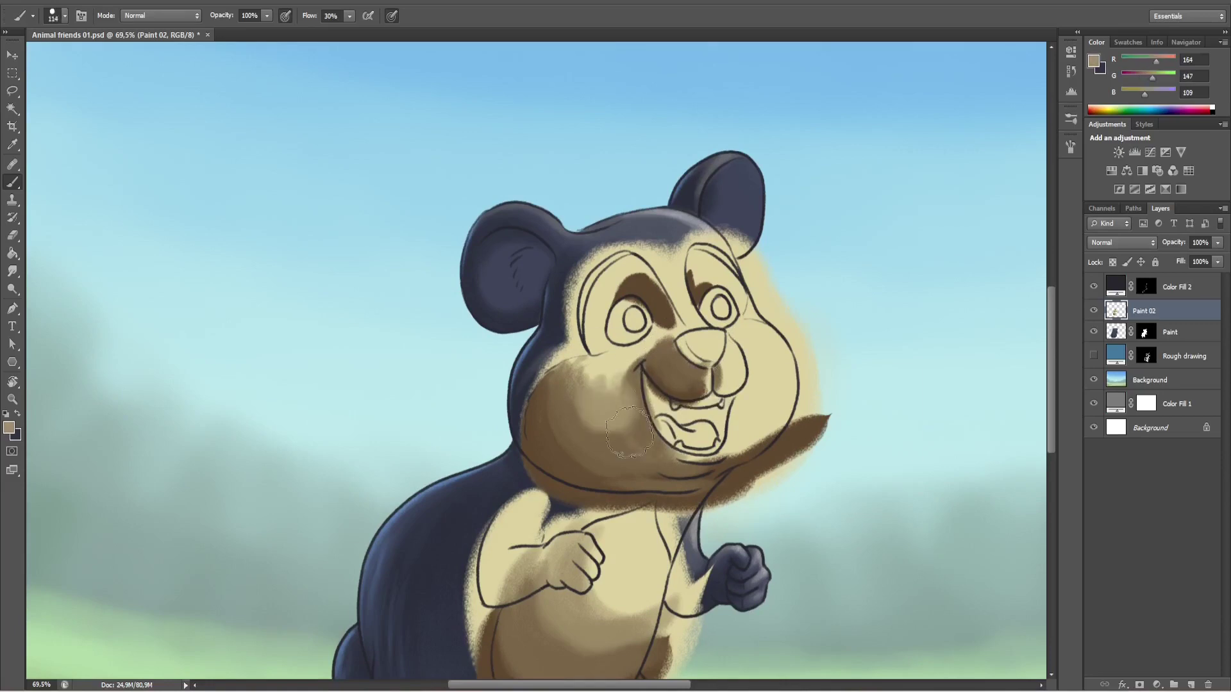
Shade the far cheek beside the mouth with sampled mid-browns.
mouse_move(746, 401)
left_mouse_down()
mouse_move(731, 416)
mouse_move(763, 417)
left_mouse_up()
left_click(633, 458, "alt")
left_click(761, 404, "alt")
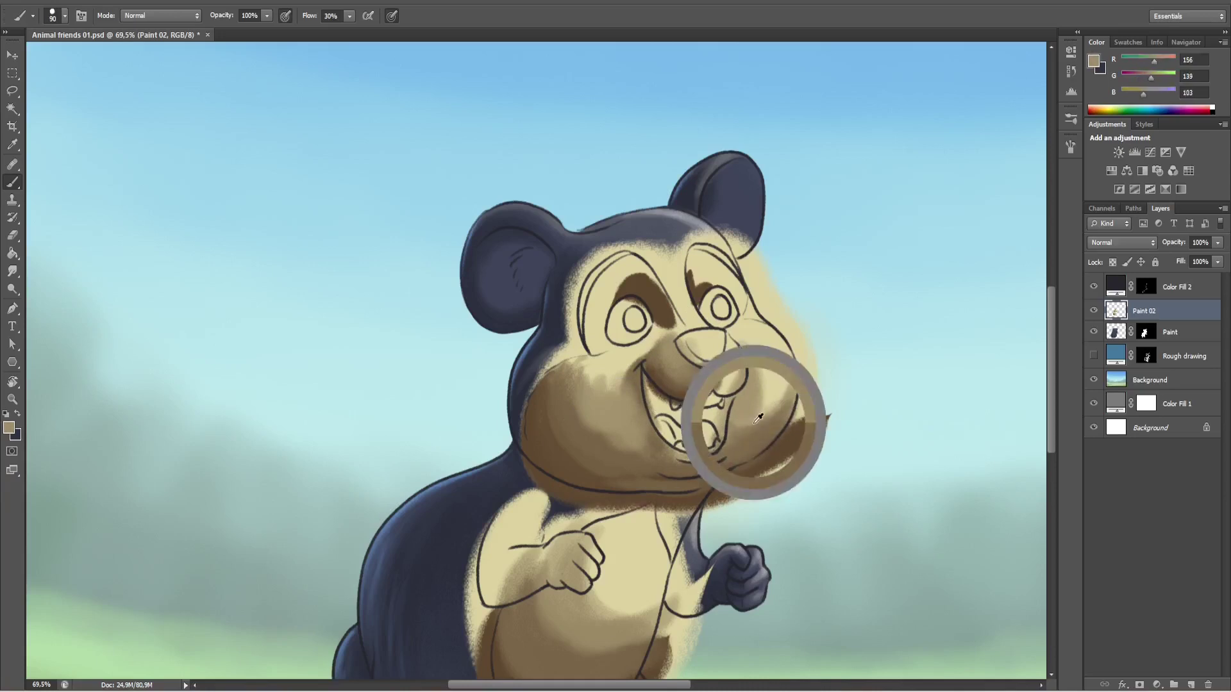
Blend the brown shadows around both eyes into the cream, sampling intermediate tones from the face.
mouse_move(654, 291)
left_mouse_down()
mouse_move(669, 321)
mouse_move(650, 282)
mouse_move(662, 313)
mouse_move(654, 284)
mouse_move(700, 246)
mouse_move(712, 298)
left_mouse_up()
left_click(644, 289, "alt")
left_click(646, 288, "alt")
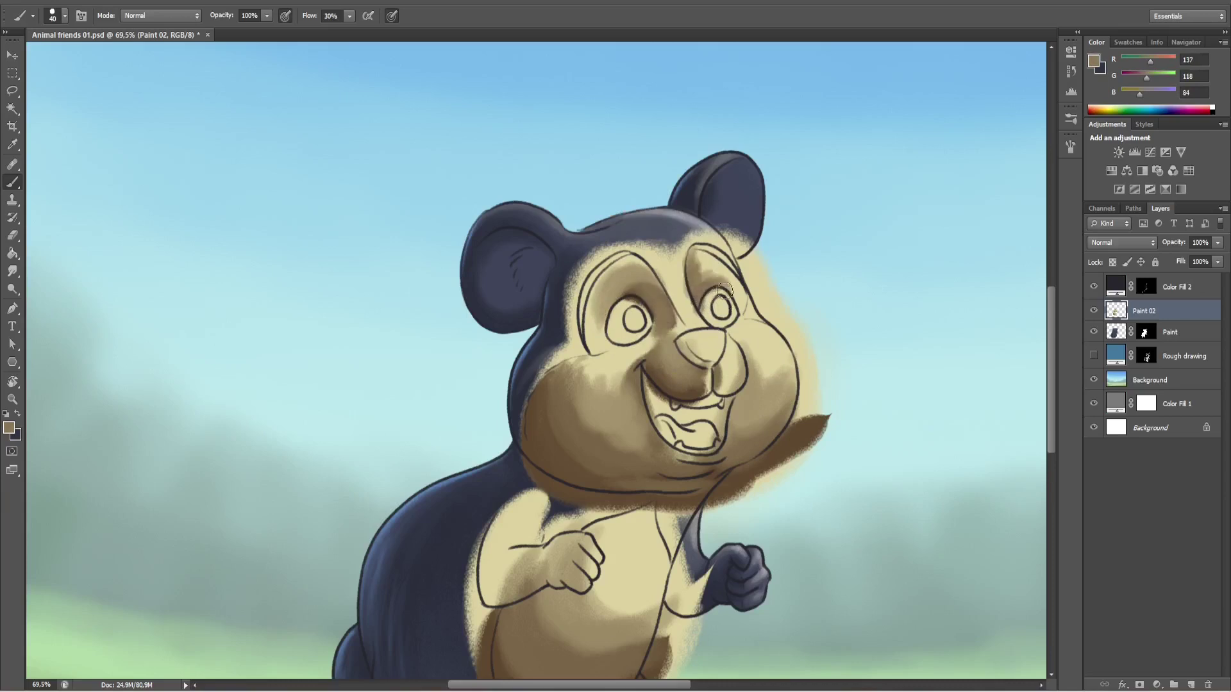
left_click(713, 282, "alt")
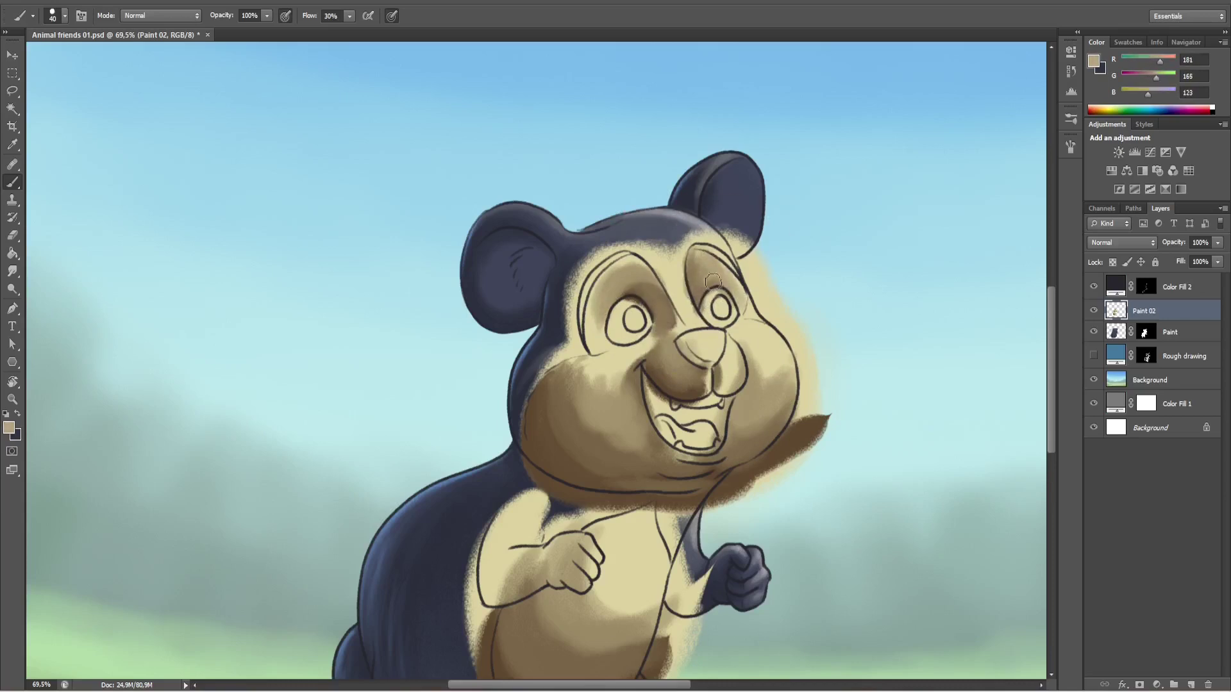
left_click(632, 302, "alt")
mouse_move(608, 344)
left_mouse_down()
mouse_move(592, 327)
mouse_move(609, 337)
mouse_move(606, 308)
mouse_move(647, 268)
left_mouse_up()
left_click(628, 263, "alt")
Lower the brush opacity to 30% and smooth the light-to-dark transitions on both cheeks with sampled tones.
key("3")
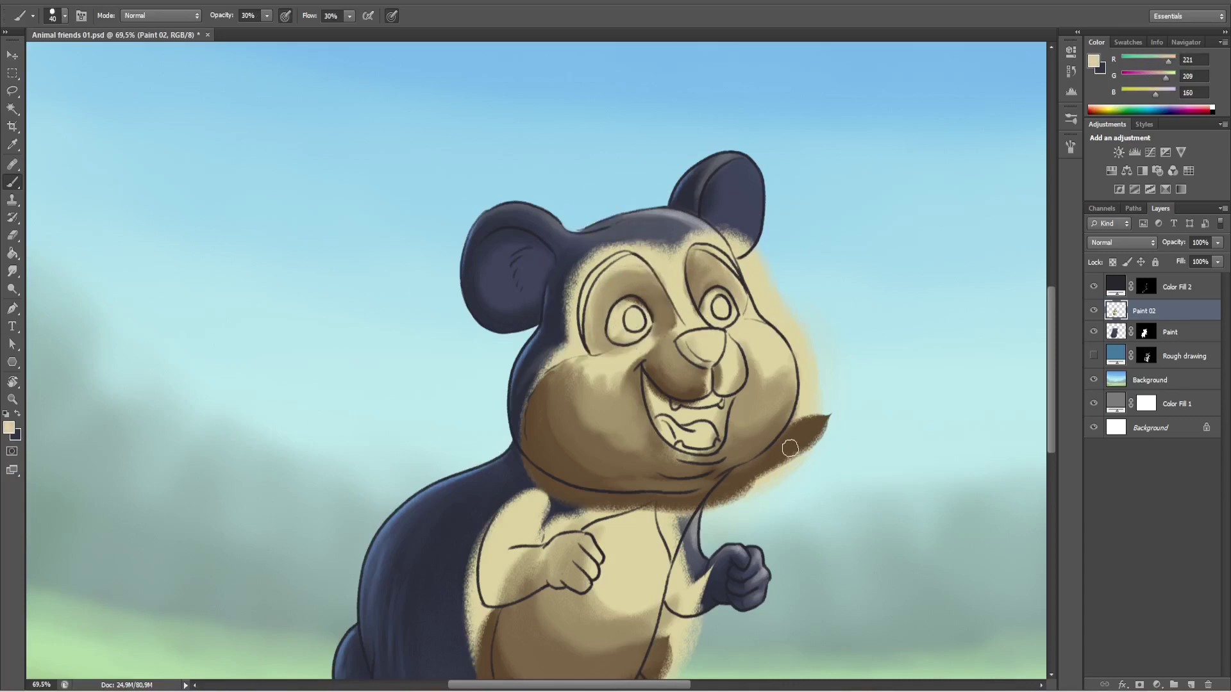
mouse_move(593, 366)
left_mouse_down()
mouse_move(605, 378)
mouse_move(583, 391)
left_mouse_up()
left_click(576, 398, "alt")
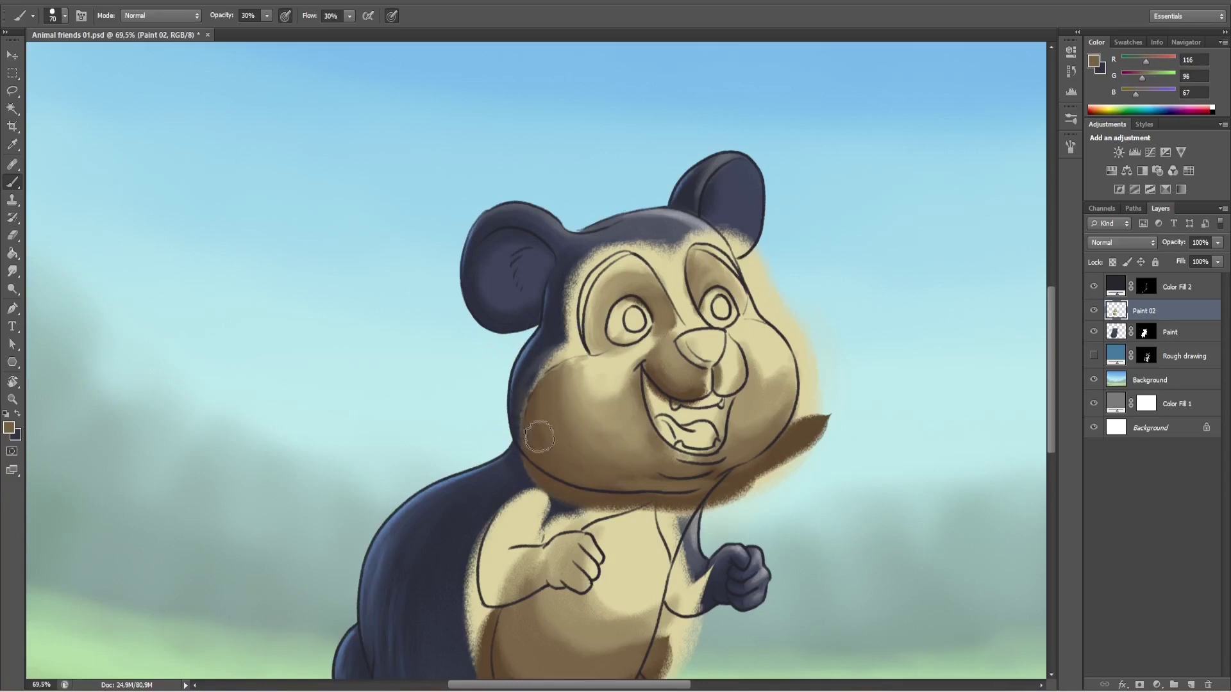
left_click(578, 403, "alt")
left_click(769, 406, "alt")
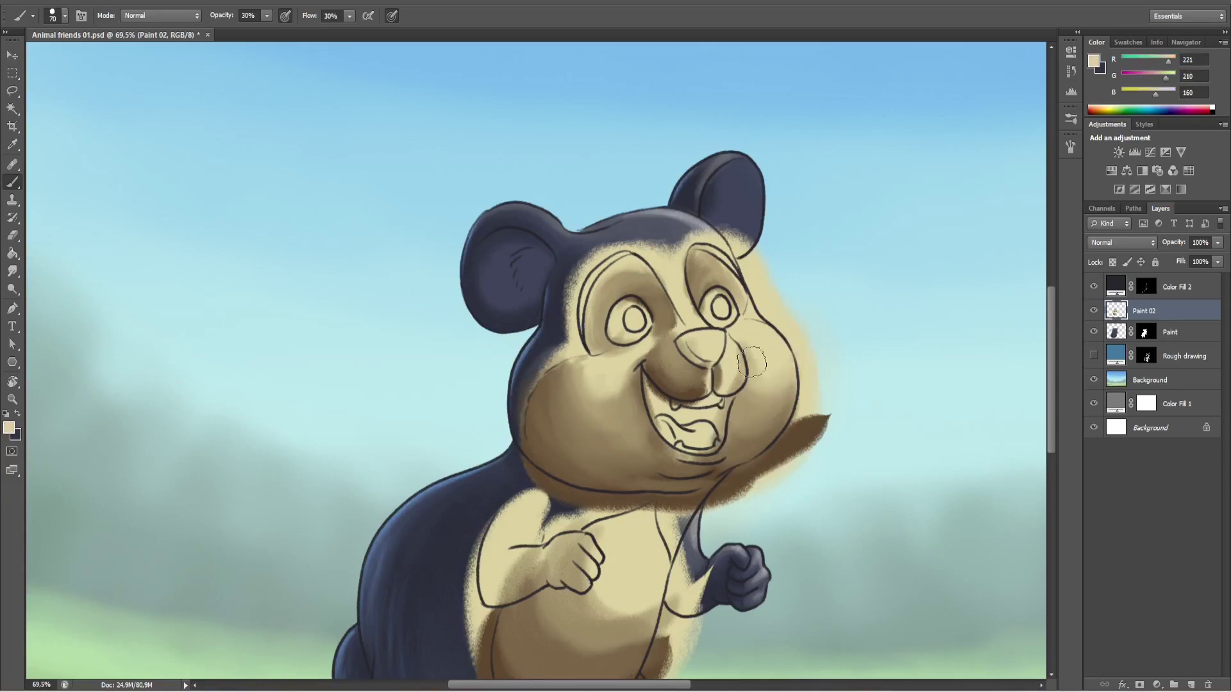
left_click(567, 404, "alt")
left_click(586, 378, "alt")
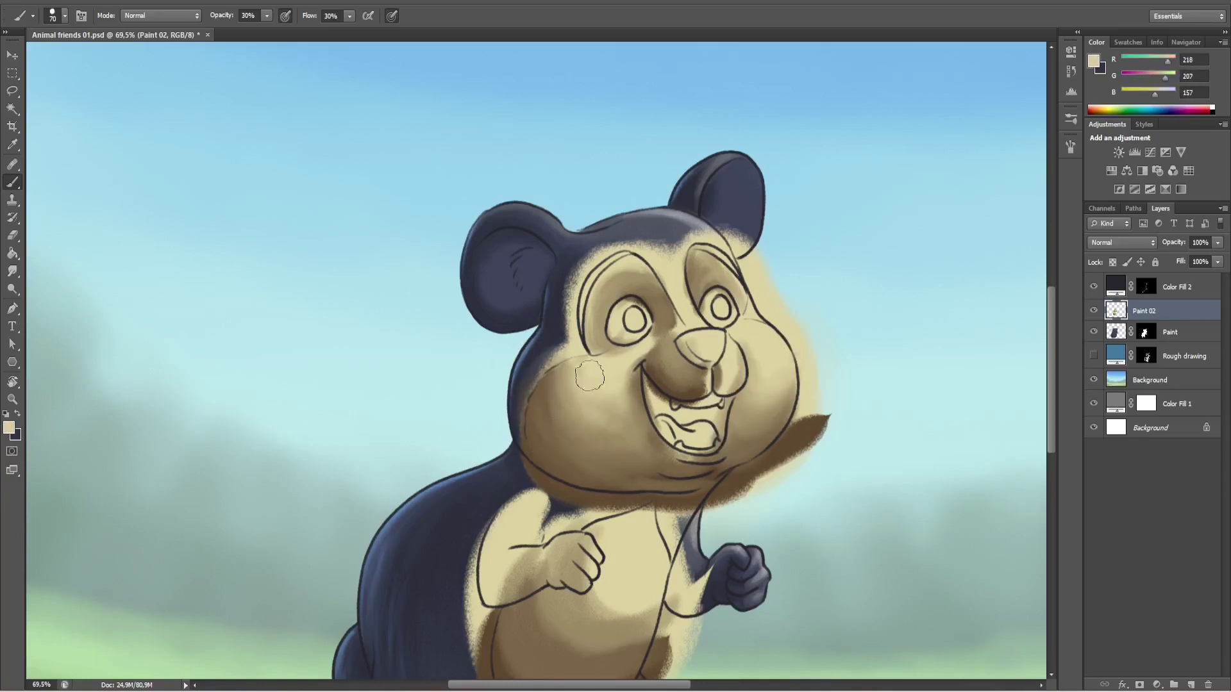
Add fur-like strokes across the near cheek with a 30-pixel brush, alternating sampled cream and brown.
key("p")
key("b")
key("bracketleft")
key("bracketleft")
left_click(536, 404, "alt")
left_click(627, 443, "alt")
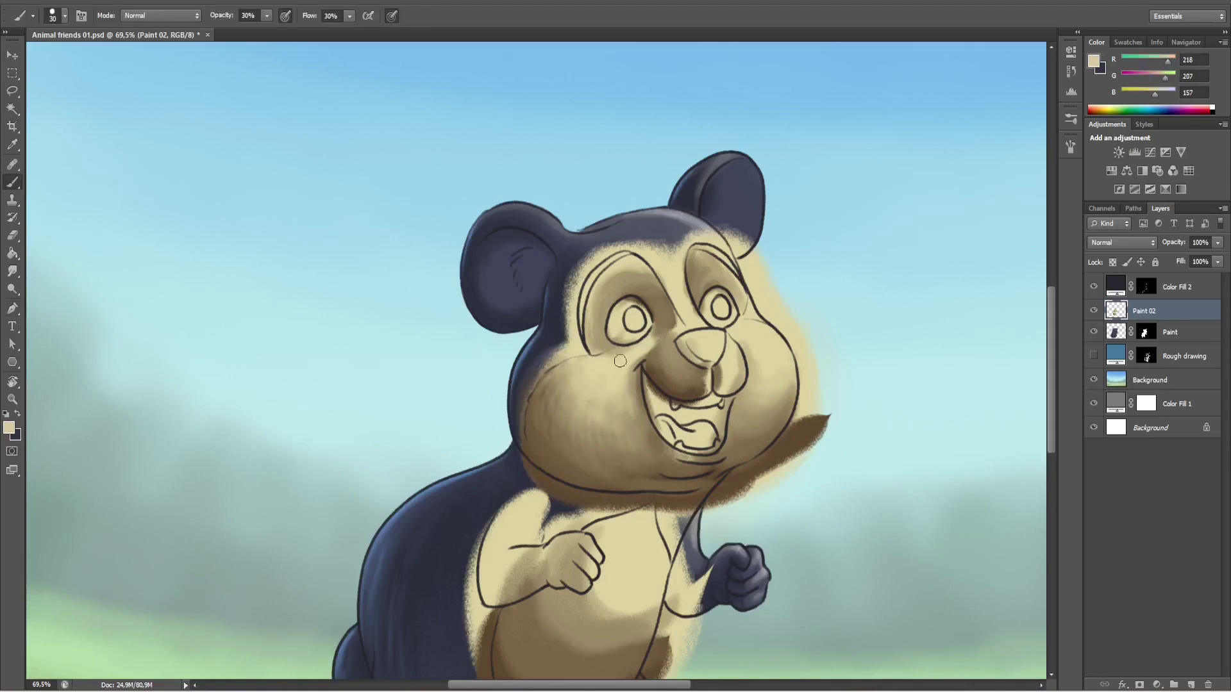
left_click_drag(625, 385, 545, 464)
Add fine fur strokes to the far cheek and chin, reducing the brush to 20 pixels.
left_click(781, 382, "alt")
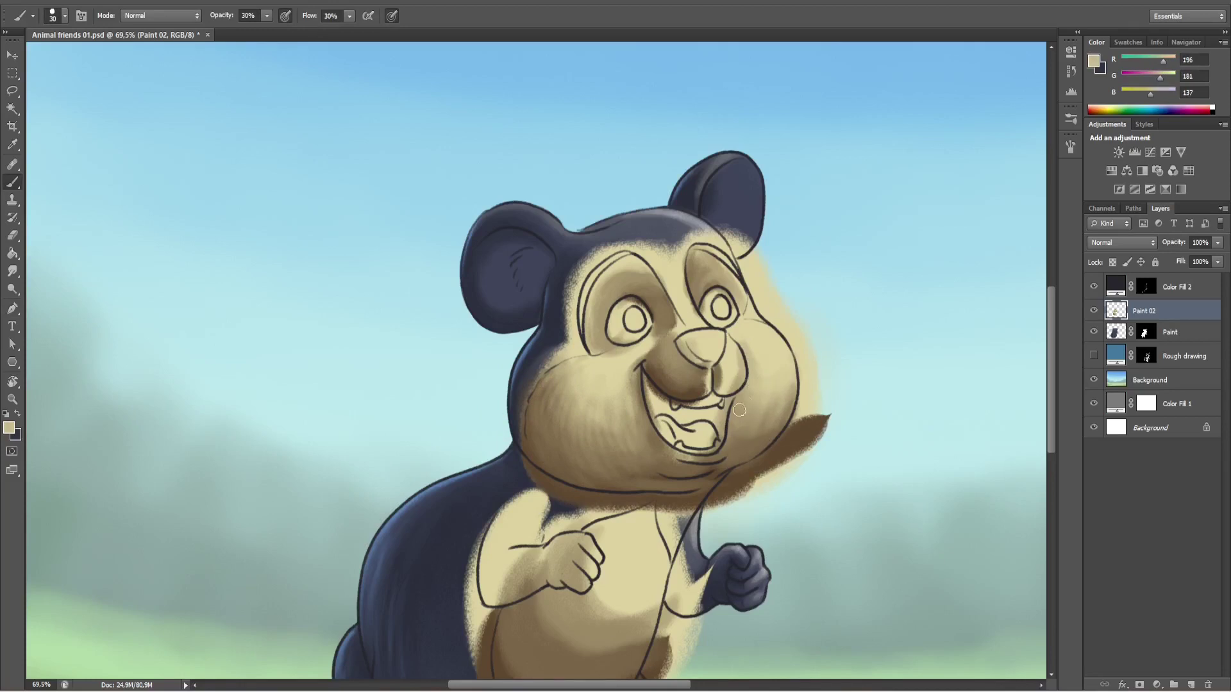
left_click(734, 436, "alt")
left_click(709, 471, "alt")
key("bracketleft")
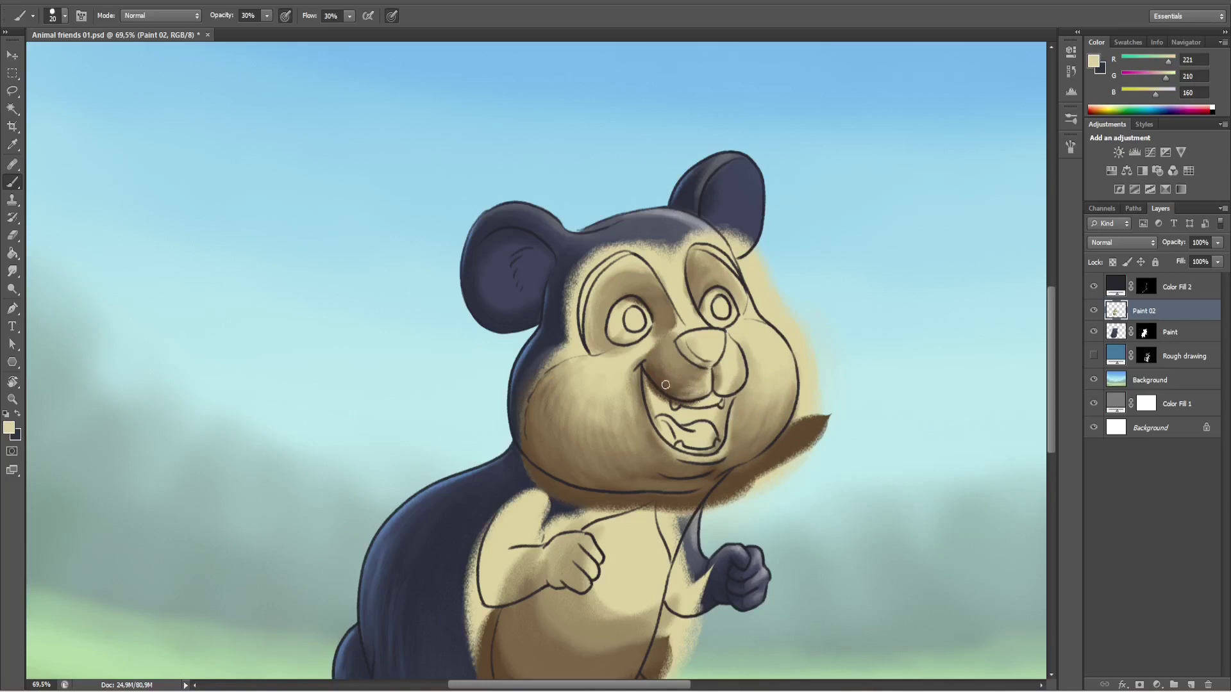
Lighten and blend the muzzle shading around the nose with sampled tan tones.
left_click(652, 366, "alt")
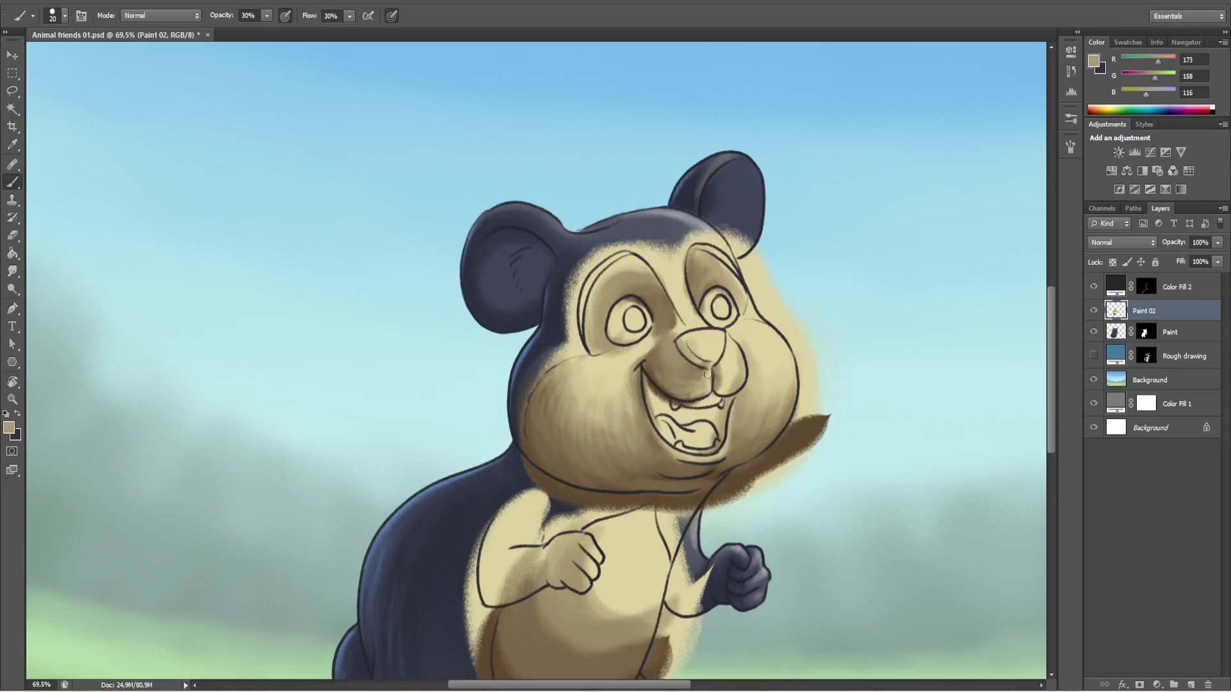
left_click(695, 360, "alt")
left_click(723, 347, "alt")
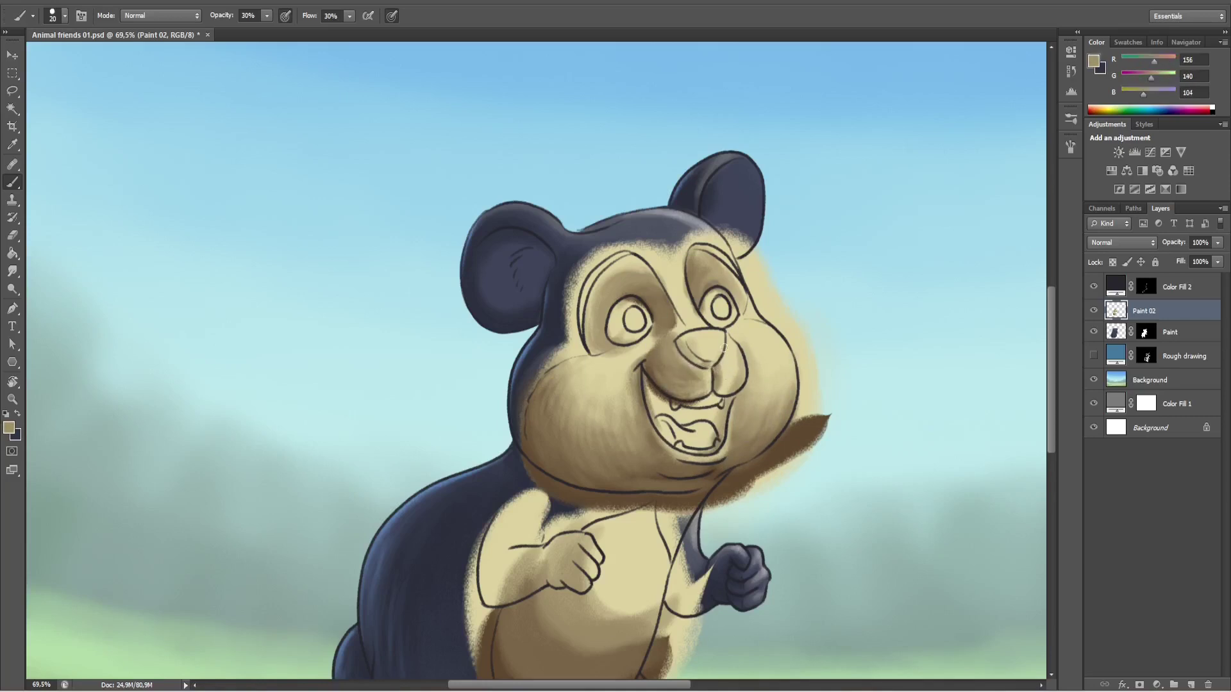
Deepen the shading around the eyes and nose bridge with sampled dark browns, blending the edges with lighter tones.
left_click(686, 314, "alt")
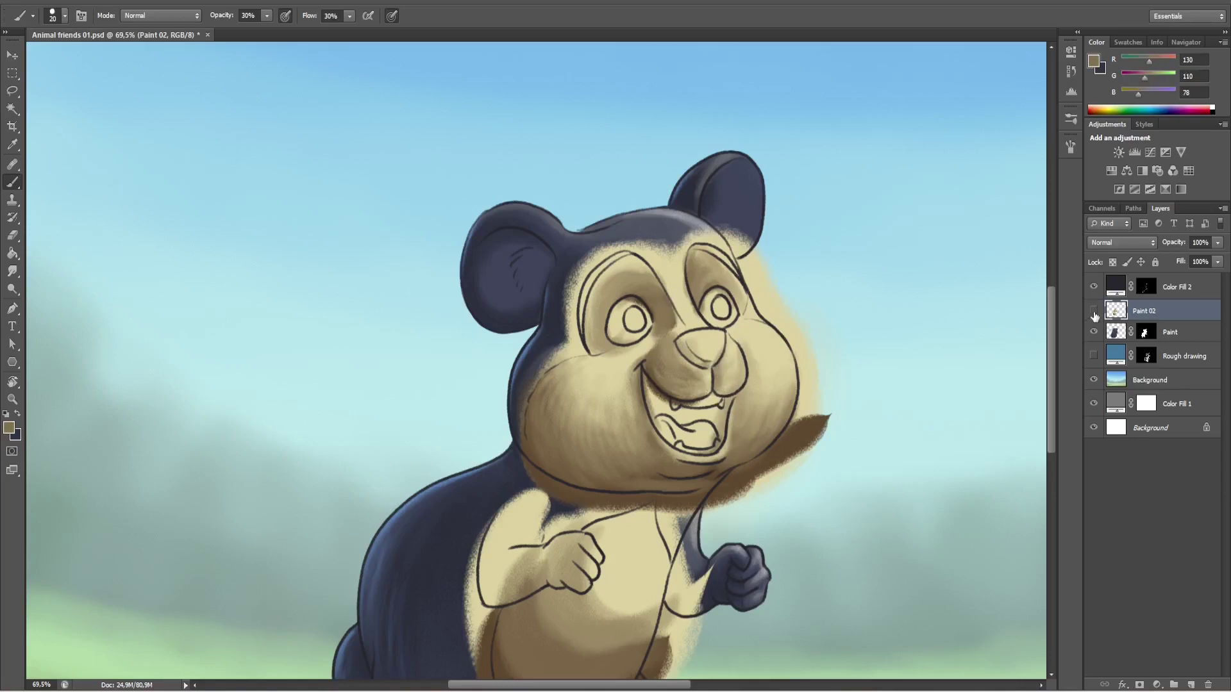
left_click(1093, 311)
left_click(648, 261, "alt")
left_click(658, 296, "alt")
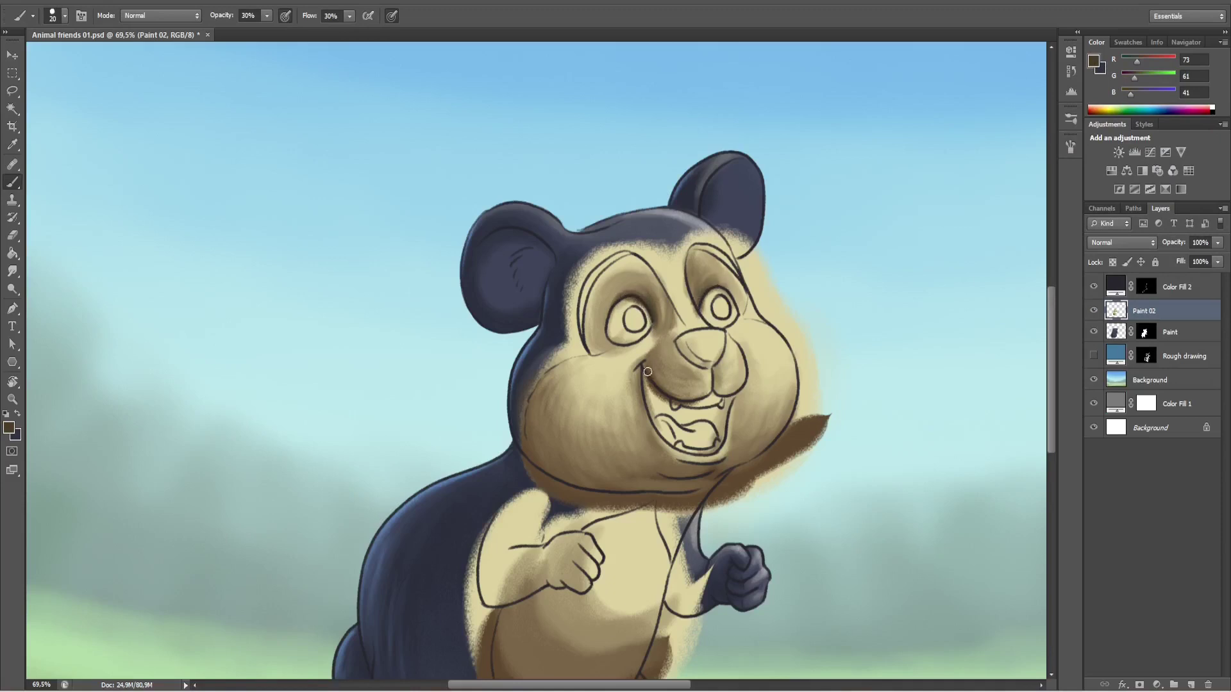
left_click(655, 342, "alt")
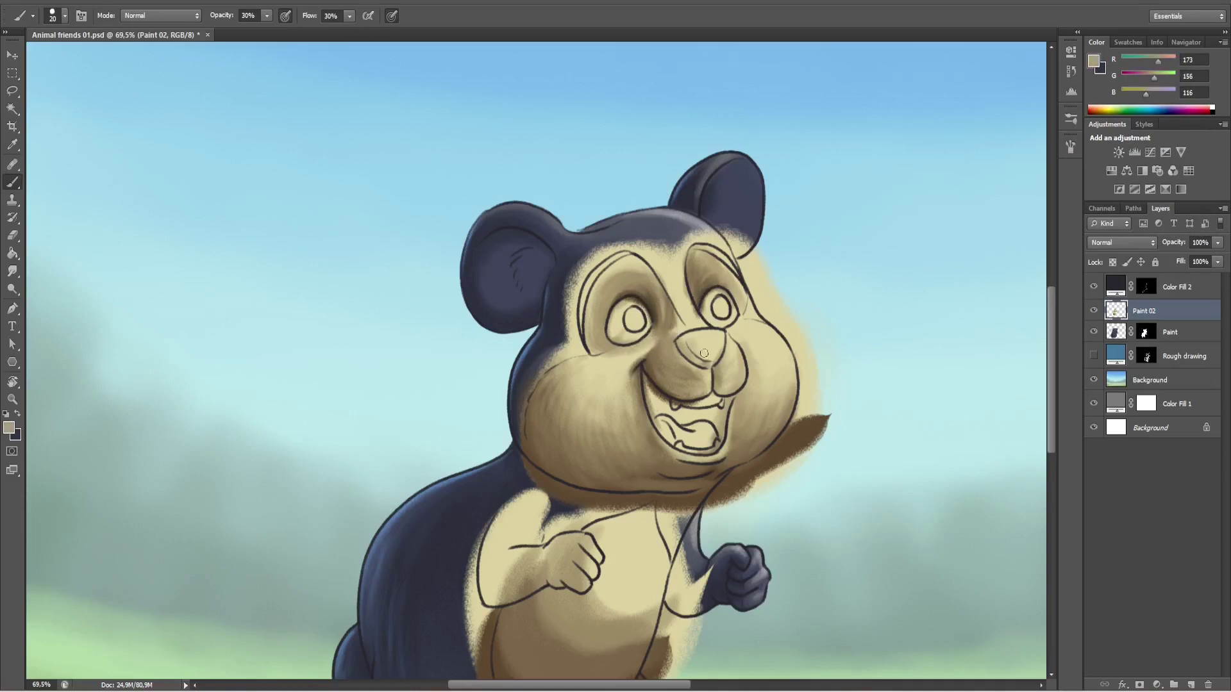
left_click(654, 293, "alt")
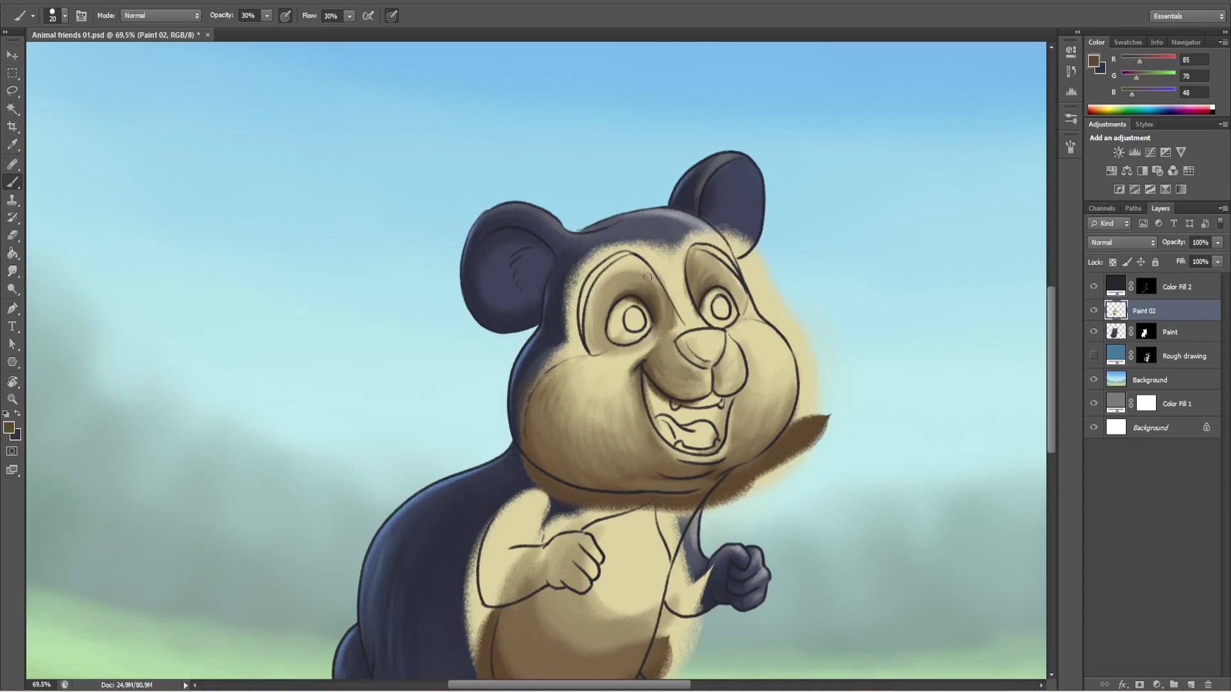
left_click(612, 269, "alt")
Blend the cream and mid-brown areas of the upper belly with fine diagonal fur strokes.
scroll(873, 542, "down", 5)
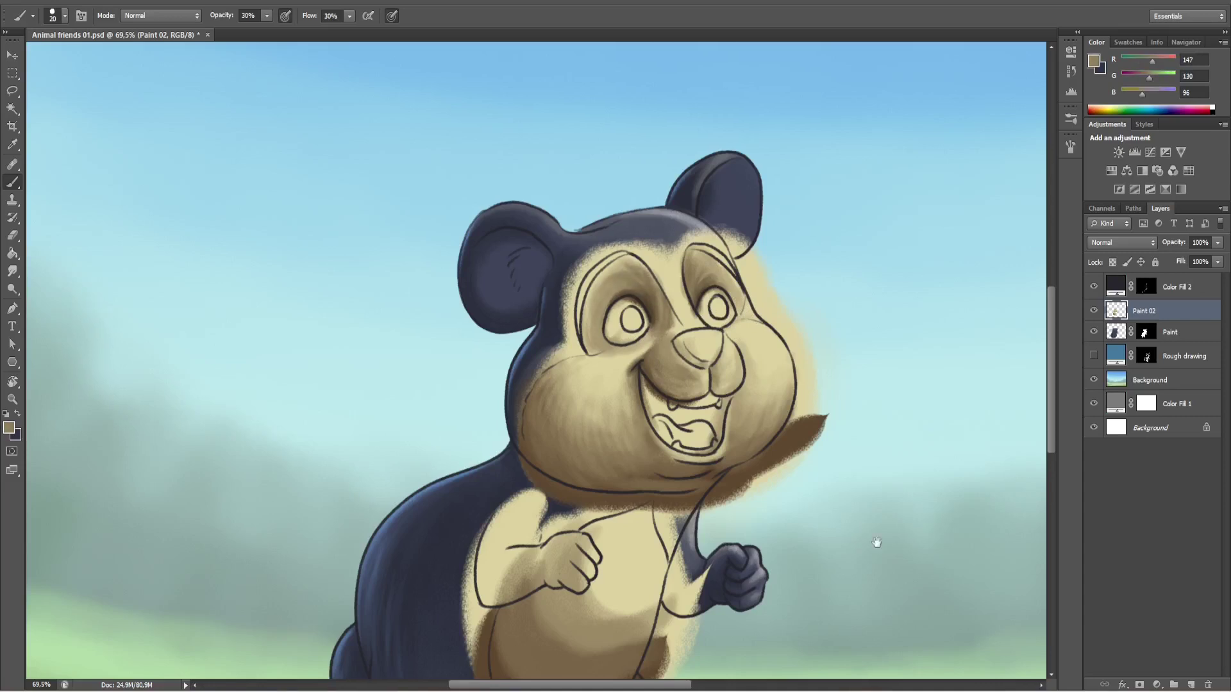
left_click(564, 457, "alt")
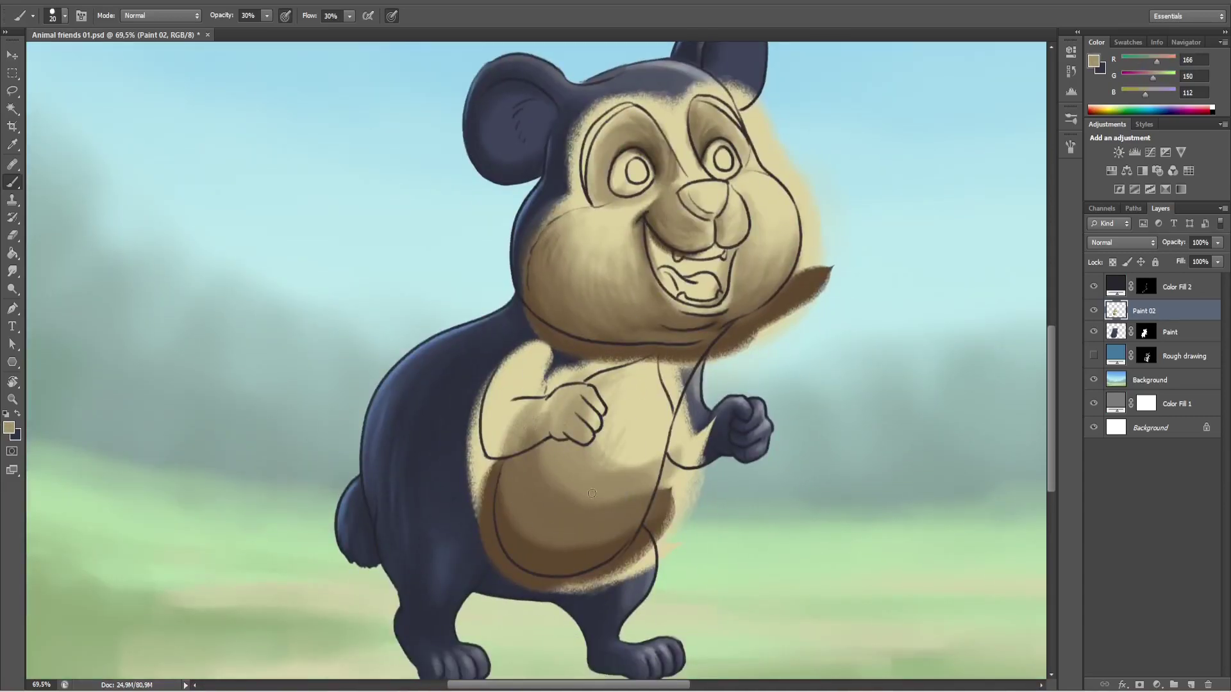
left_click(650, 423, "alt")
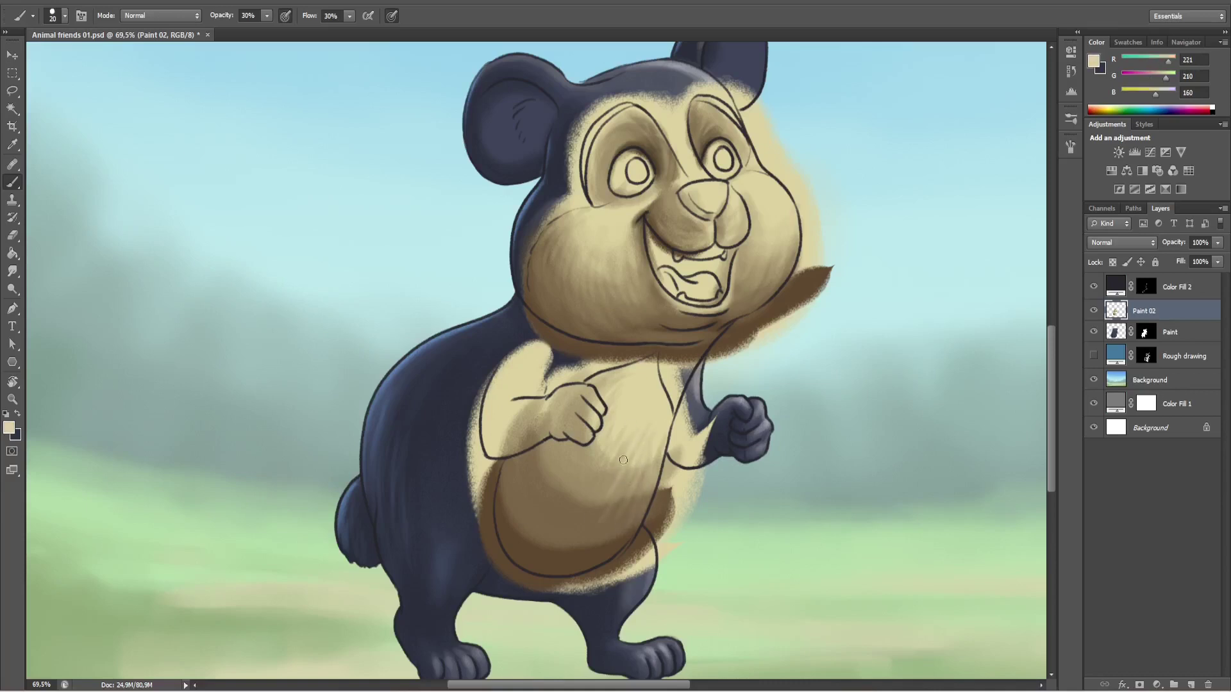
left_click(524, 469, "alt")
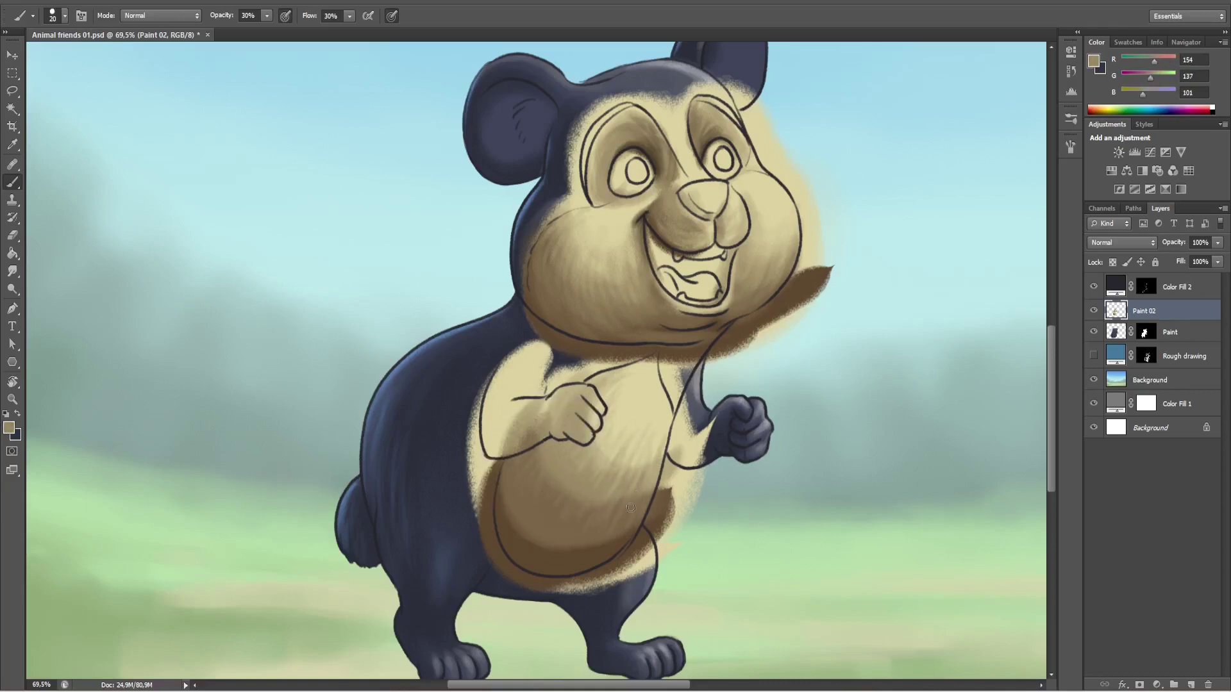
Work darker sampled browns into the lower belly with fine fur strokes, softening the edge of its shadow.
left_click(587, 520, "alt")
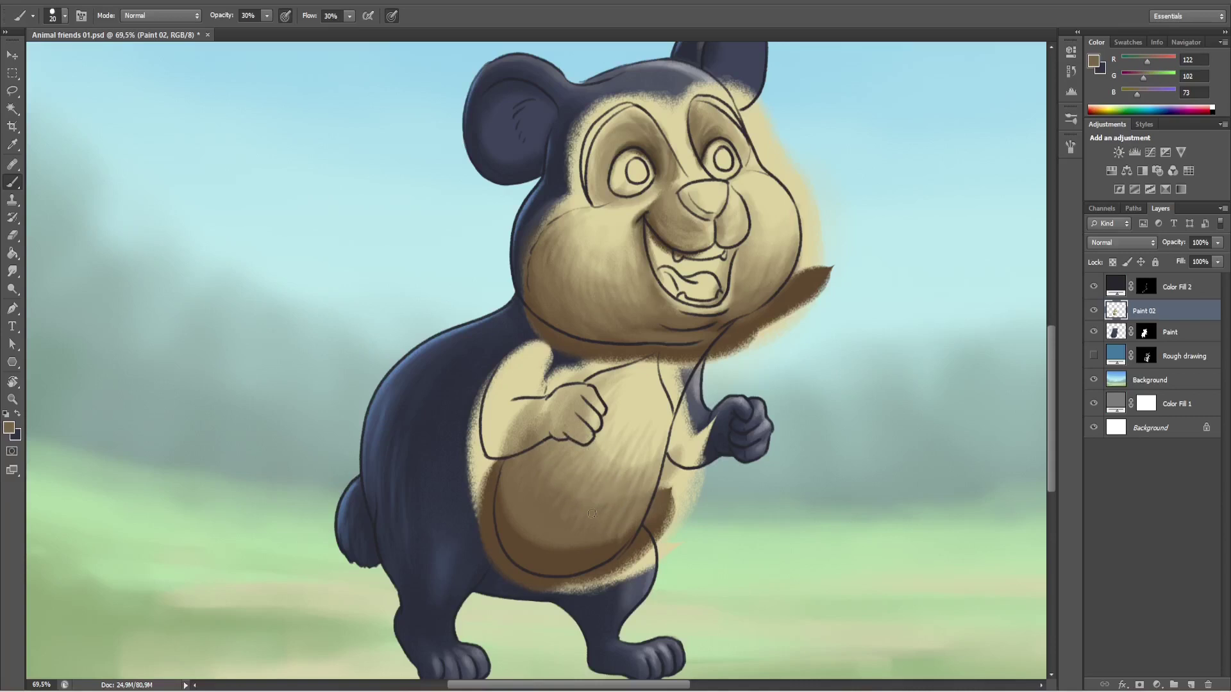
left_click(534, 535, "alt")
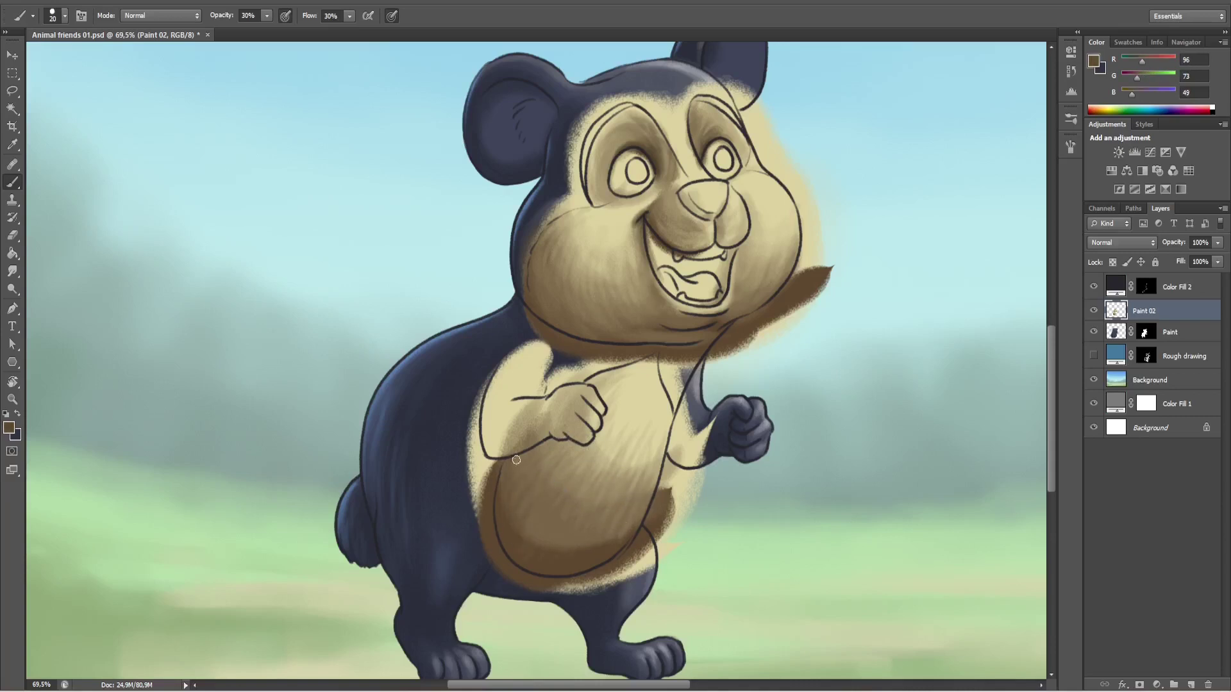
left_click(627, 530, "alt")
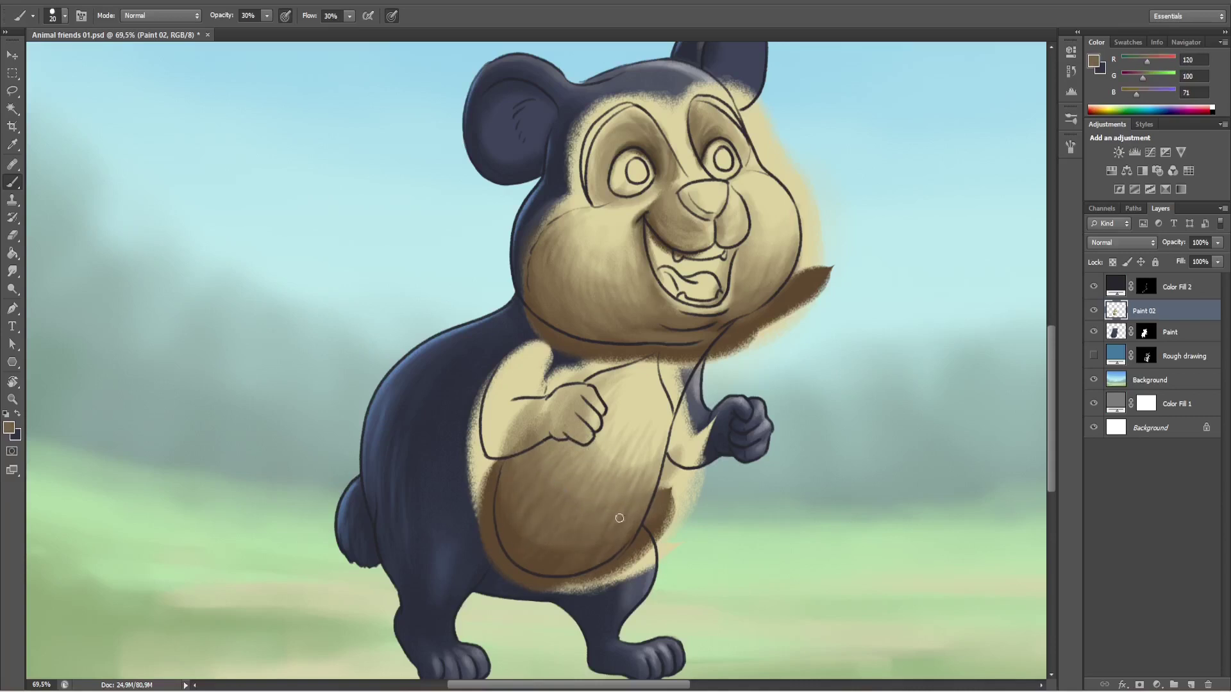
left_click(545, 528, "alt")
left_click(574, 498, "alt")
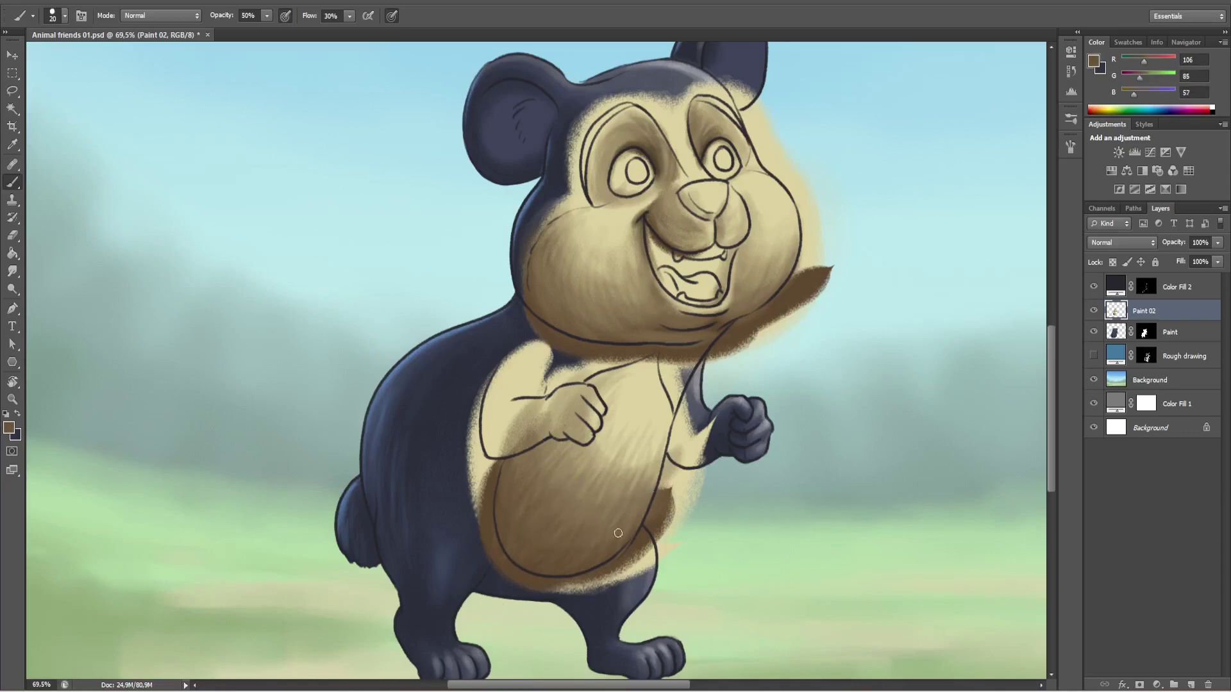
Paint pale cream fur highlights across both cheeks using RGB 253, 243, 196.
left_click(652, 418, "alt")
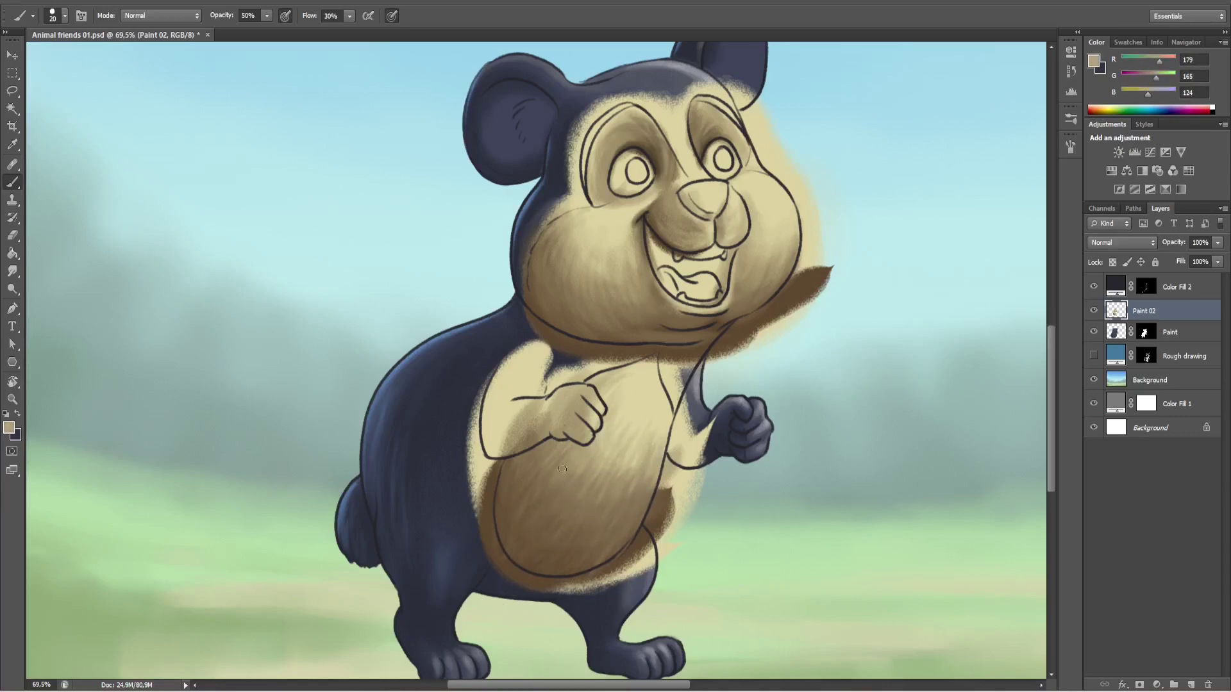
left_click_drag(657, 466, 669, 573)
left_click(1093, 61)
key("Return")
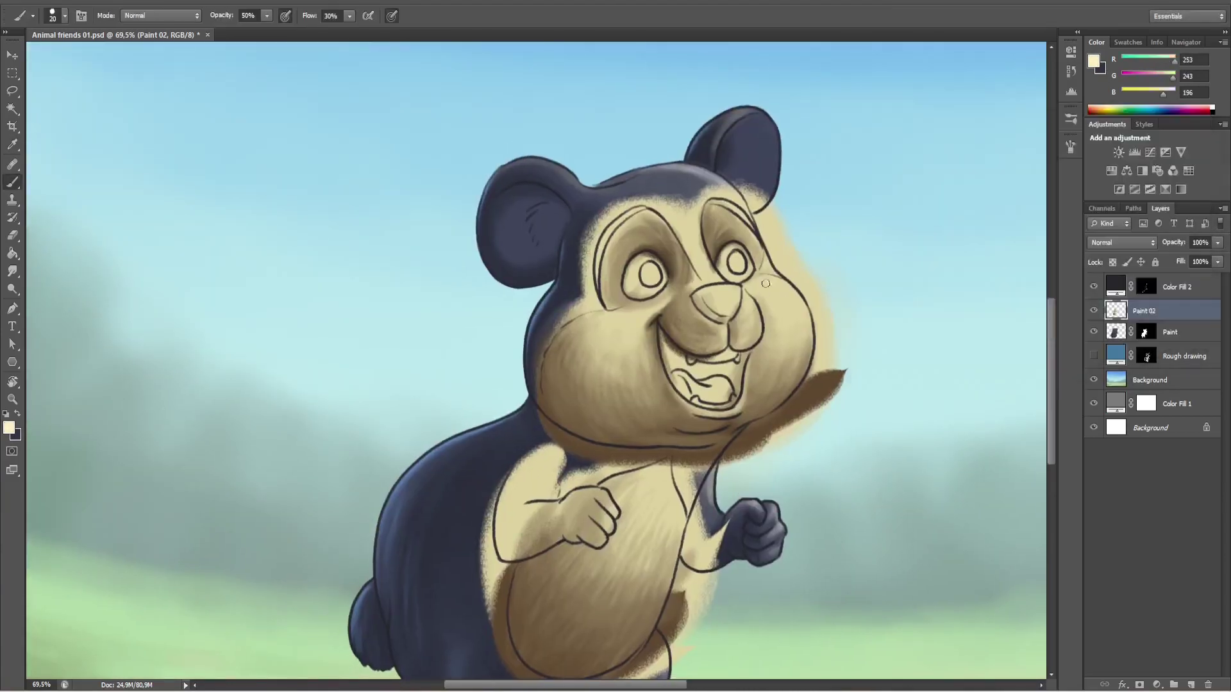
left_click_drag(779, 285, 785, 293)
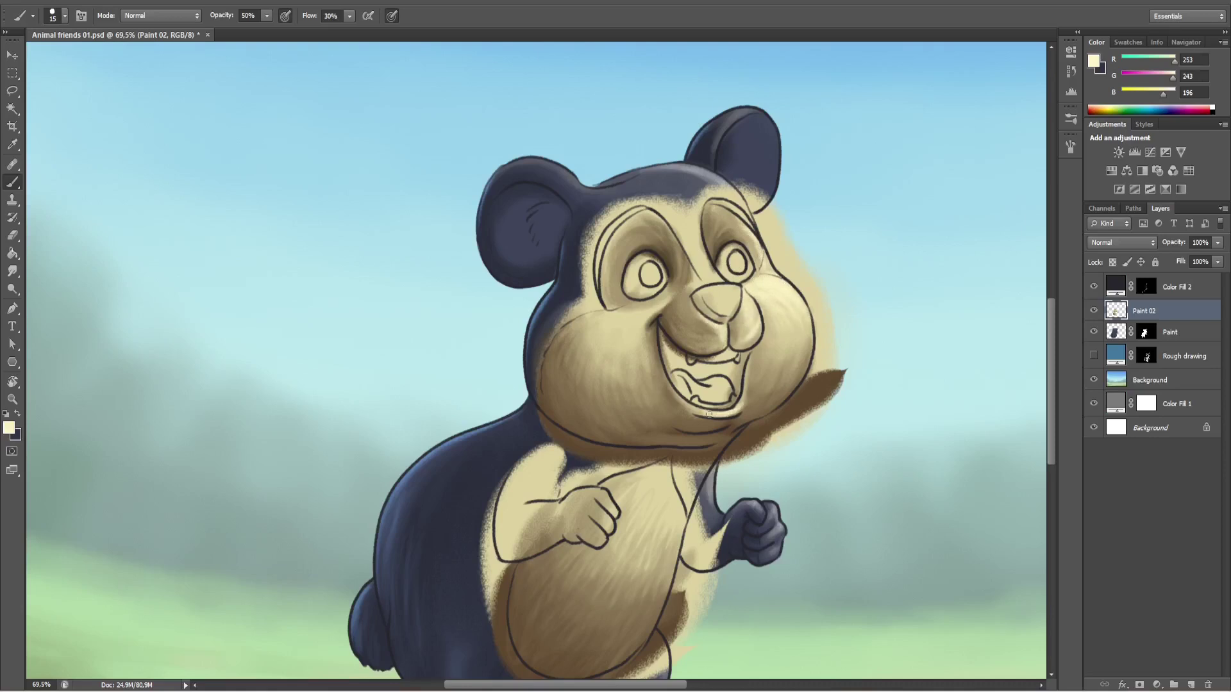
mouse_move(629, 319)
left_mouse_down()
mouse_move(563, 336)
mouse_move(646, 323)
mouse_move(614, 344)
mouse_move(669, 315)
mouse_move(614, 340)
mouse_move(571, 335)
mouse_move(641, 358)
left_mouse_up()
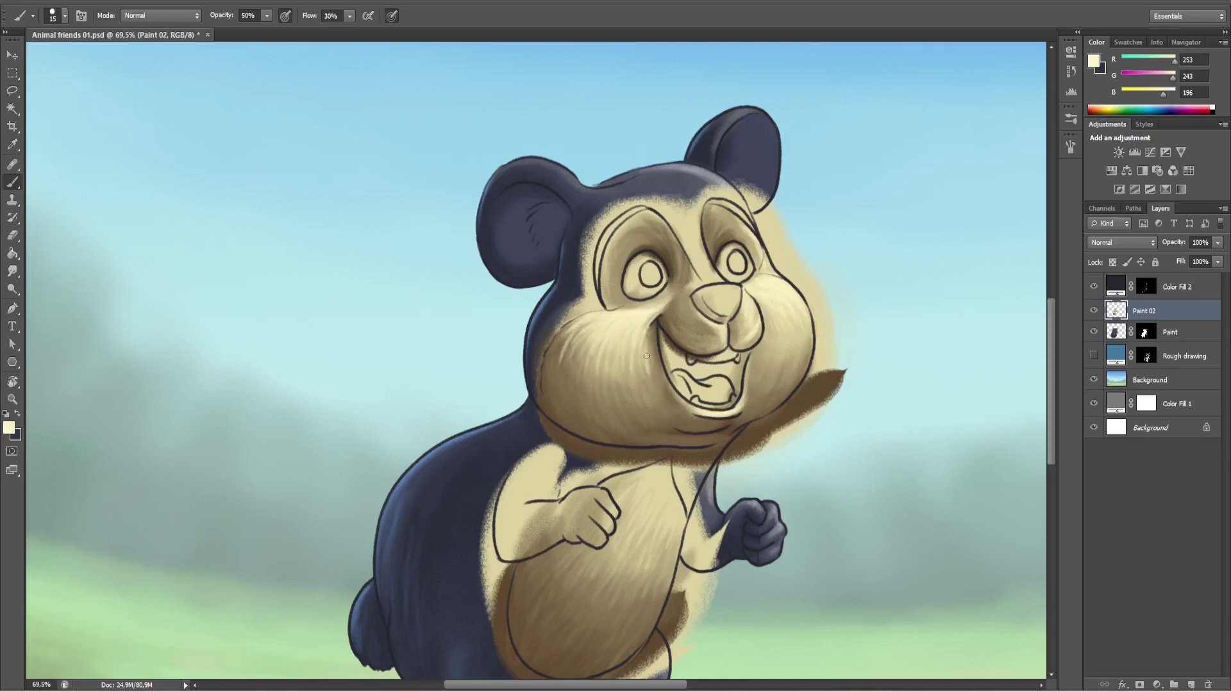
Blend the cheek fur with fine strokes of sampled tan and cream tones.
left_click(584, 359, "alt")
left_click_drag(560, 339, 580, 366)
left_click(790, 311, "alt")
mouse_move(798, 321)
left_mouse_down()
mouse_move(804, 352)
mouse_move(769, 356)
left_mouse_up()
left_click_drag(650, 337, 659, 347)
left_click(599, 358, "alt")
left_click_drag(557, 353, 559, 392)
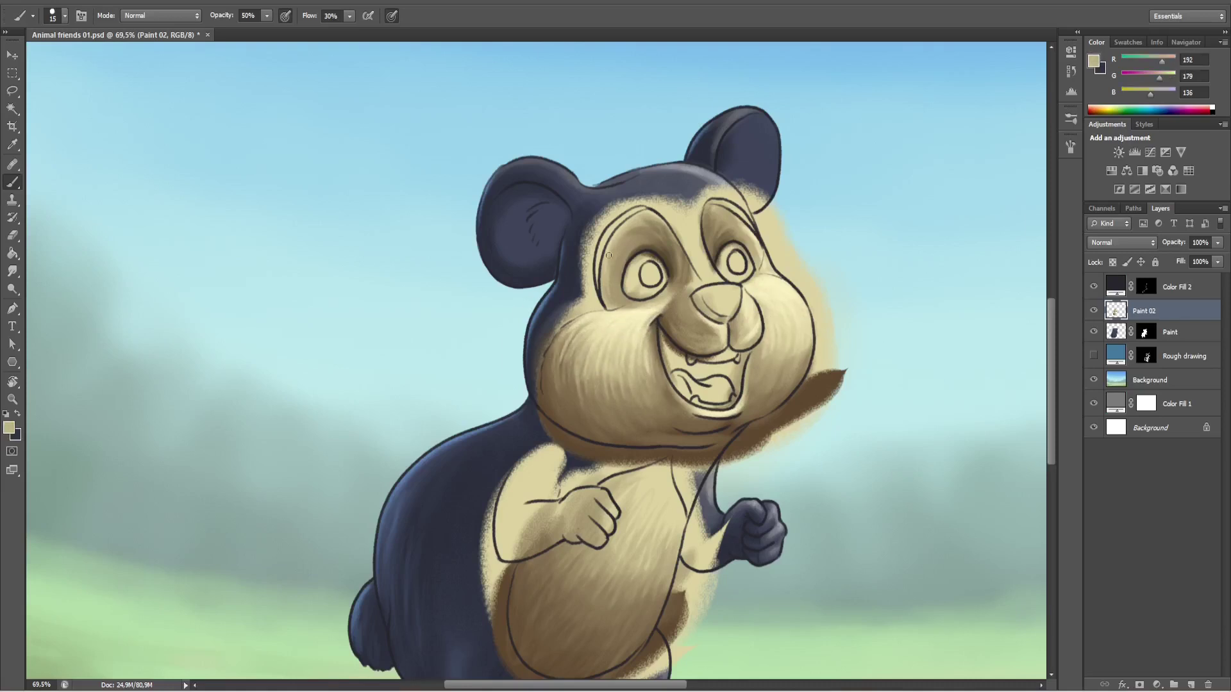
Brighten the upper belly with fine fur strokes in a sampled pale cream.
left_click_drag(609, 255, 619, 105)
left_click(664, 322, "alt")
left_click_drag(666, 420, 681, 375)
left_click_drag(689, 439, 670, 401)
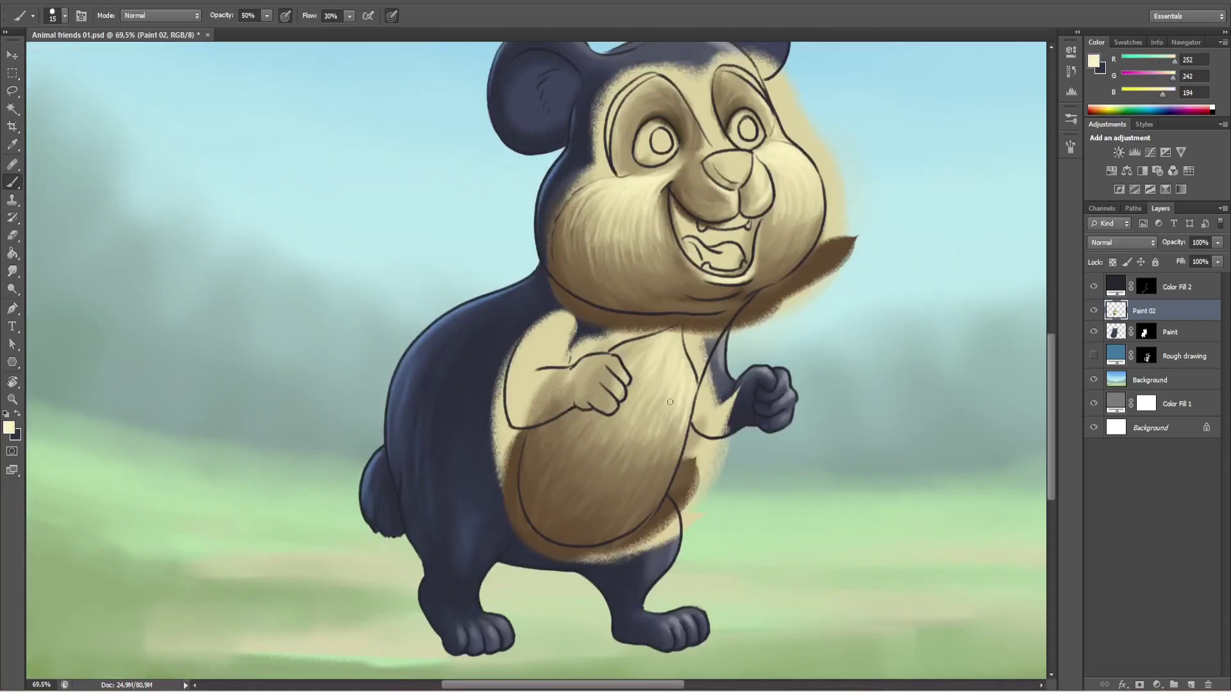
left_click_drag(681, 450, 671, 406)
left_click_drag(674, 446, 655, 404)
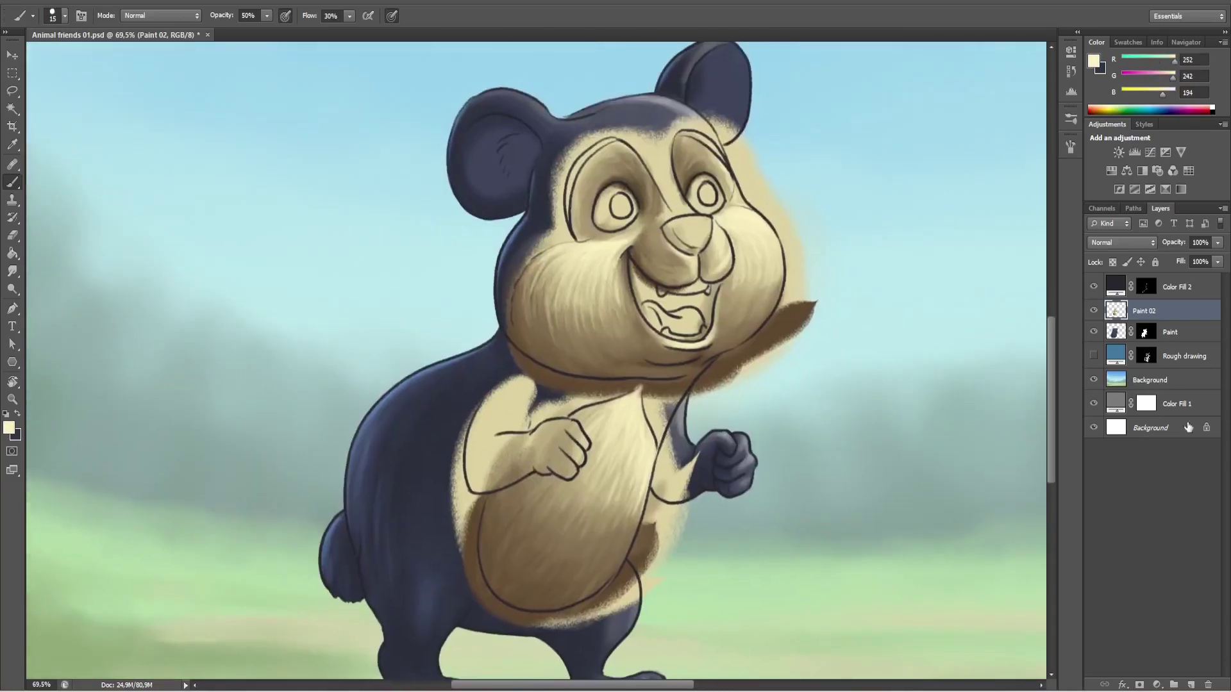
Add a layer mask to Paint 02 and mask away the excess cream and brown around the head and neck.
mouse_move(691, 133)
left_mouse_down()
mouse_move(730, 166)
mouse_move(726, 149)
mouse_move(739, 205)
left_mouse_up()
mouse_move(795, 359)
left_mouse_down()
mouse_move(805, 263)
mouse_move(769, 364)
mouse_move(700, 412)
mouse_move(665, 416)
mouse_move(500, 371)
left_mouse_up()
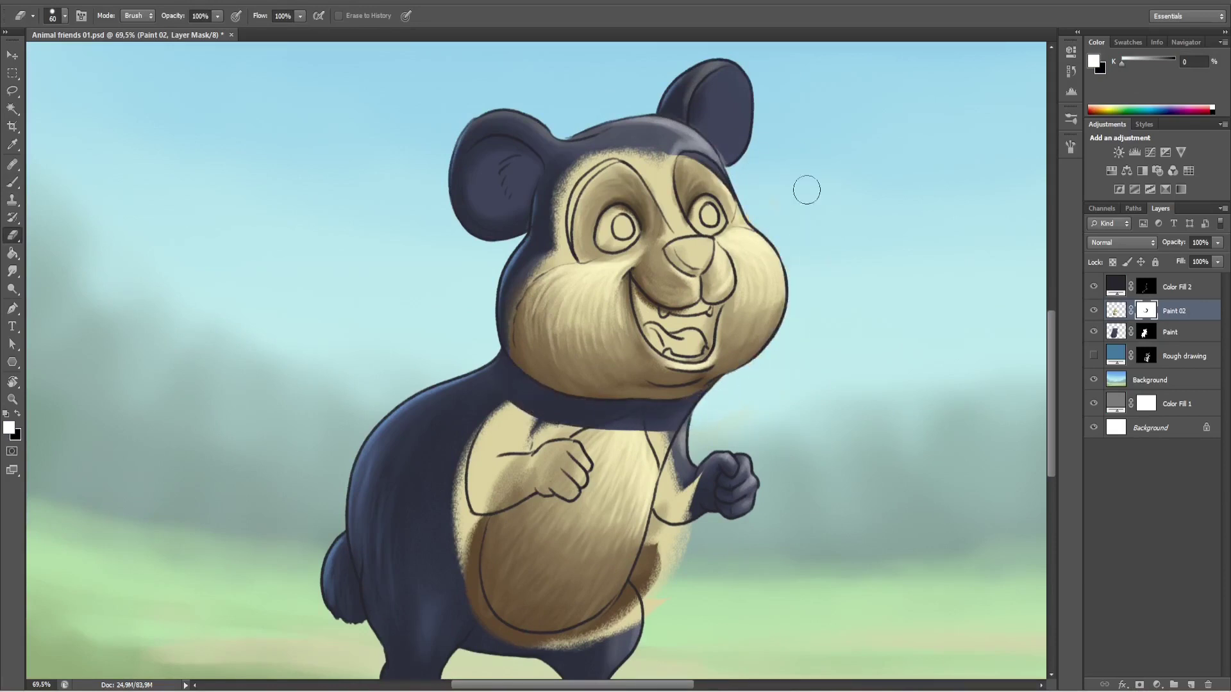
key("ctrl+alt+r")
mouse_move(641, 348)
left_mouse_down()
mouse_move(600, 420)
mouse_move(567, 436)
mouse_move(580, 503)
mouse_move(539, 522)
left_mouse_up()
key("z")
left_click_drag(667, 439, 710, 436)
key("e")
mouse_move(618, 462)
left_mouse_down()
mouse_move(598, 480)
mouse_move(532, 365)
mouse_move(545, 473)
left_mouse_up()
key("x")
key("x")
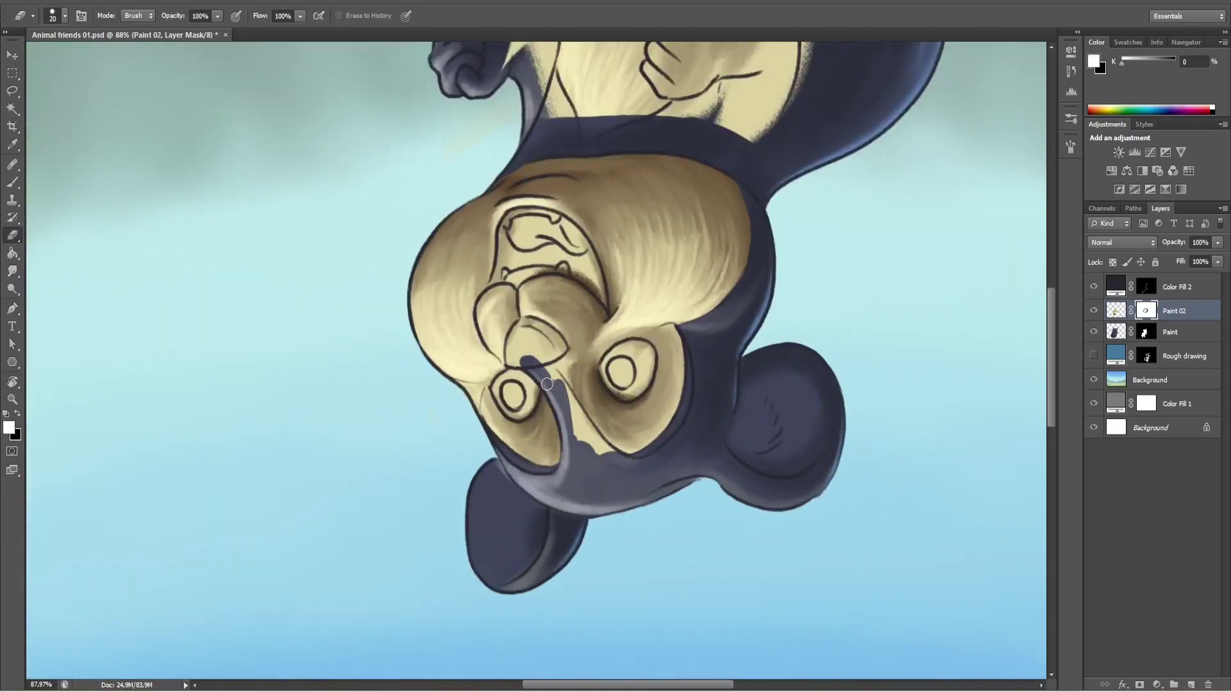
Mask the cream paint off the forehead stripe, around the eye patches and over the nose.
key("x")
mouse_move(524, 325)
left_mouse_down()
mouse_move(504, 362)
mouse_move(545, 331)
mouse_move(535, 366)
mouse_move(612, 463)
left_mouse_up()
key("x")
key("x")
key("x")
left_click_drag(758, 327, 896, 419)
mouse_move(647, 295)
left_mouse_down()
mouse_move(637, 378)
mouse_move(657, 370)
left_mouse_up()
Mask the cream paint out of the open mouth, following the lip outline.
key("x")
key("x")
key("Escape")
key("x")
left_click_drag(616, 333, 641, 405)
key("x")
mouse_move(623, 384)
left_mouse_down()
mouse_move(663, 368)
mouse_move(613, 304)
mouse_move(689, 378)
left_mouse_up()
left_click_drag(679, 333, 625, 317)
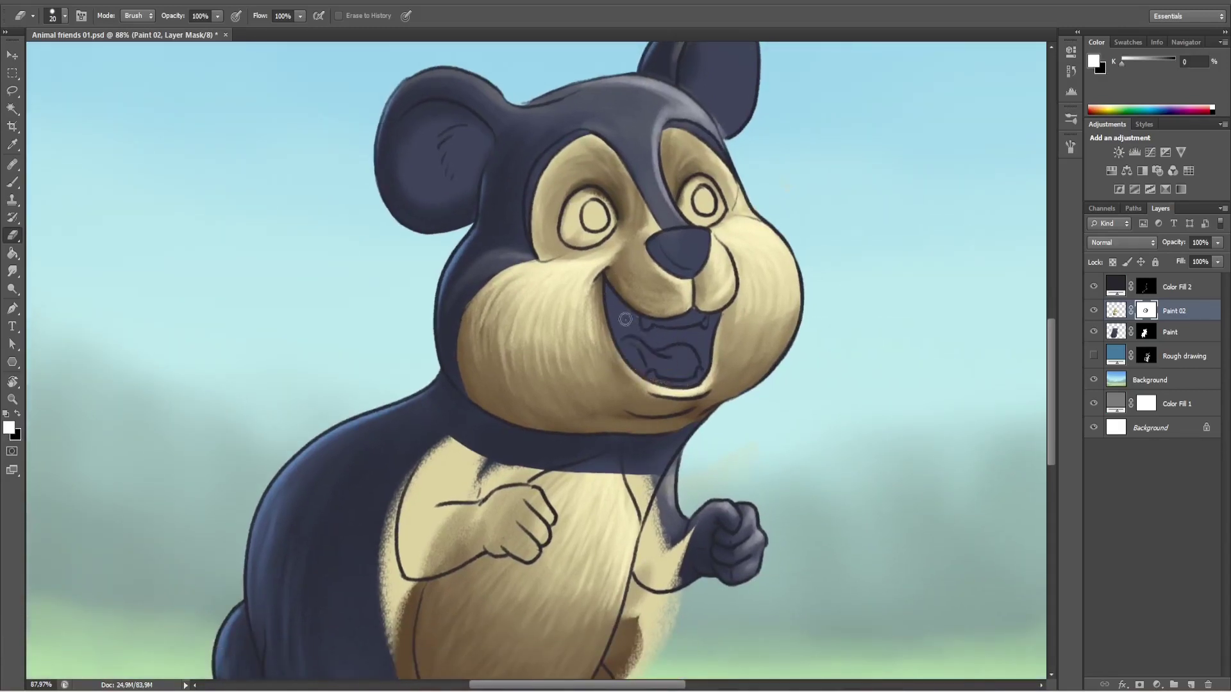
Mask the cream paint off the chest and around the belly patch, following its outline.
left_click_drag(596, 462, 673, 301)
key("x")
mouse_move(635, 302)
left_mouse_down()
mouse_move(660, 289)
mouse_move(672, 302)
mouse_move(709, 283)
mouse_move(681, 314)
mouse_move(719, 299)
mouse_move(728, 330)
left_mouse_up()
key("x")
key("x")
key("x")
left_click_drag(724, 359, 744, 280)
mouse_move(744, 282)
left_mouse_down()
mouse_move(679, 461)
mouse_move(641, 480)
mouse_move(568, 487)
left_mouse_up()
key("r")
mouse_move(567, 487)
left_mouse_down()
mouse_move(609, 303)
mouse_move(779, 305)
left_mouse_up()
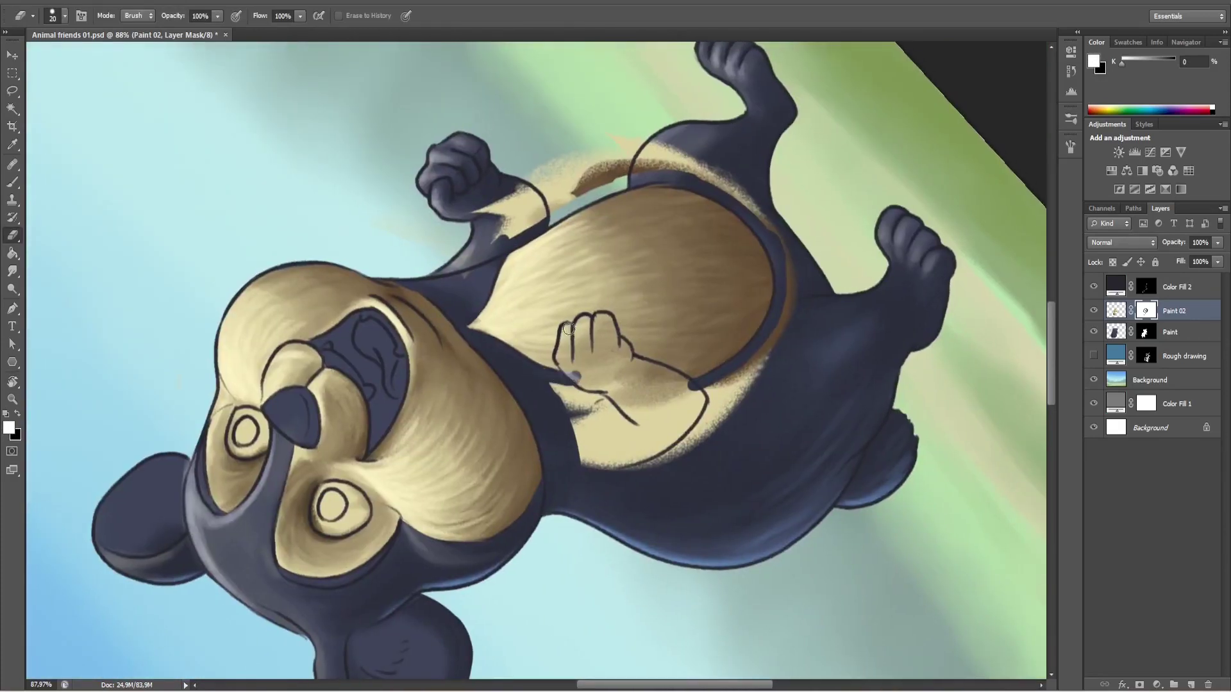
Mask the cream paint off the near paw and forearm where they overlap the belly.
left_click_drag(564, 371, 567, 324)
mouse_move(573, 333)
left_mouse_down()
mouse_move(596, 317)
mouse_move(612, 323)
left_mouse_up()
left_click_drag(696, 394, 580, 320)
key("bracketright")
key("bracketright")
key("bracketright")
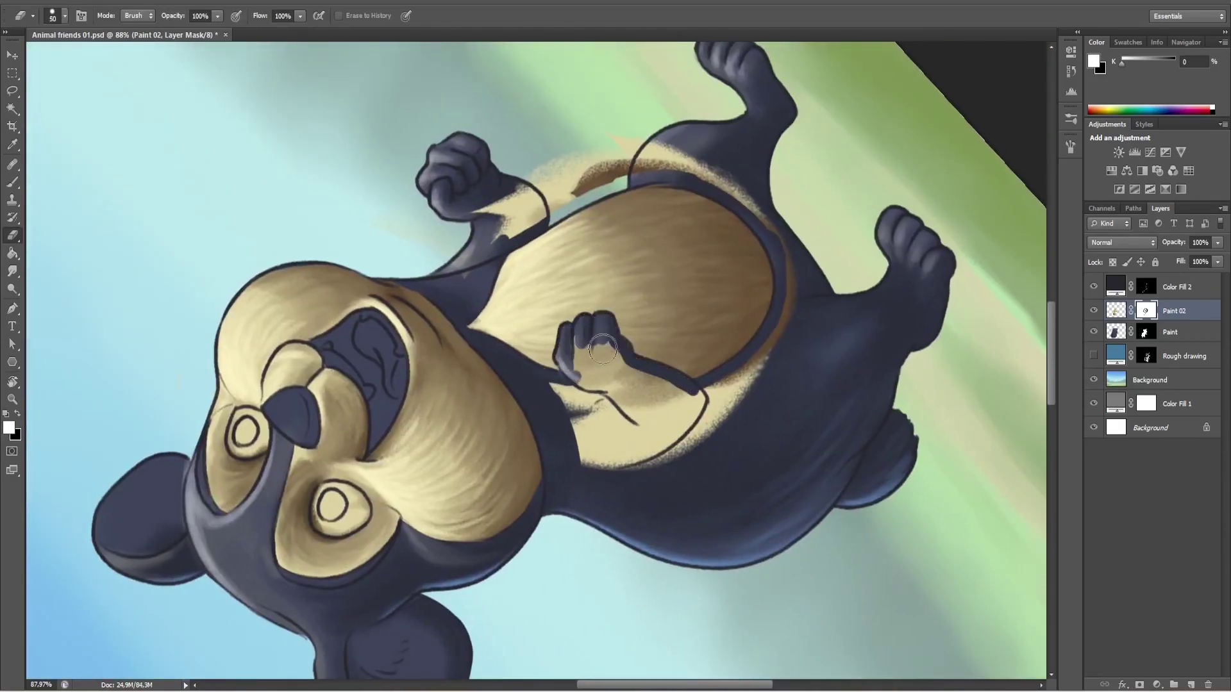
mouse_move(657, 410)
left_mouse_down()
mouse_move(577, 372)
mouse_move(652, 430)
mouse_move(776, 288)
left_mouse_up()
Mask away the leftover cream and brown paint beside the belly, far arm and far leg.
key("r")
key("Escape")
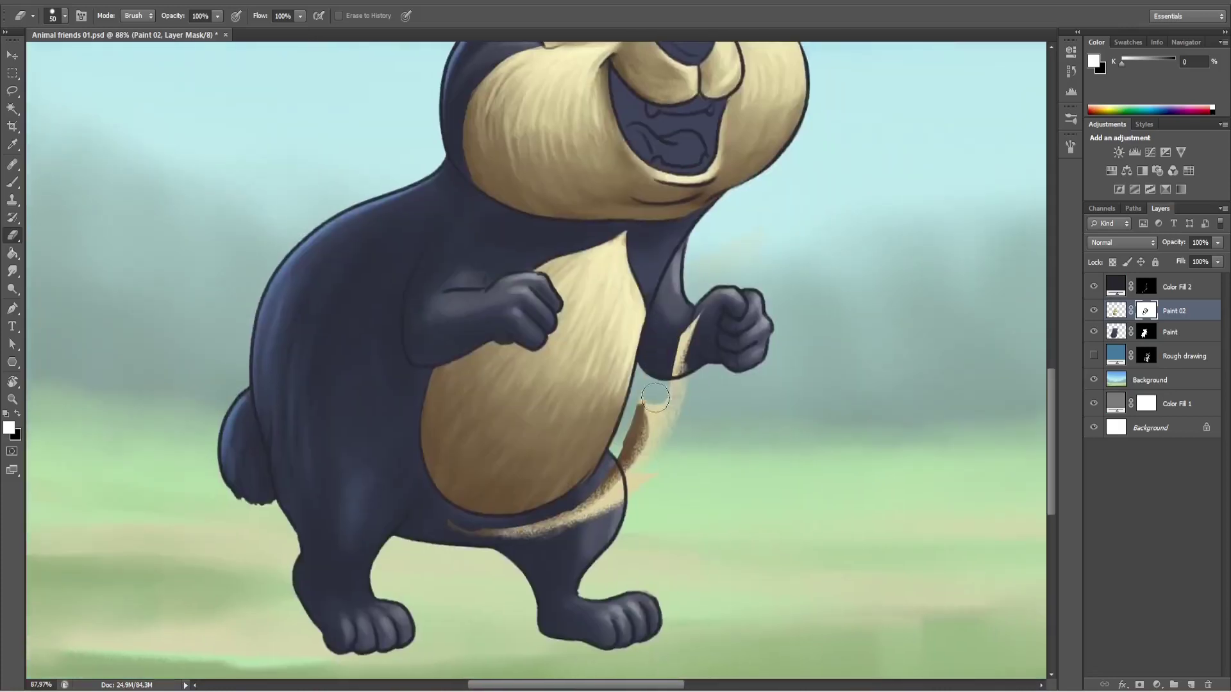
left_click_drag(680, 333, 641, 462)
Mask the cream paint out of both eyes and save the document.
key("z")
mouse_move(737, 441)
left_mouse_down()
mouse_move(688, 440)
mouse_move(686, 525)
left_mouse_up()
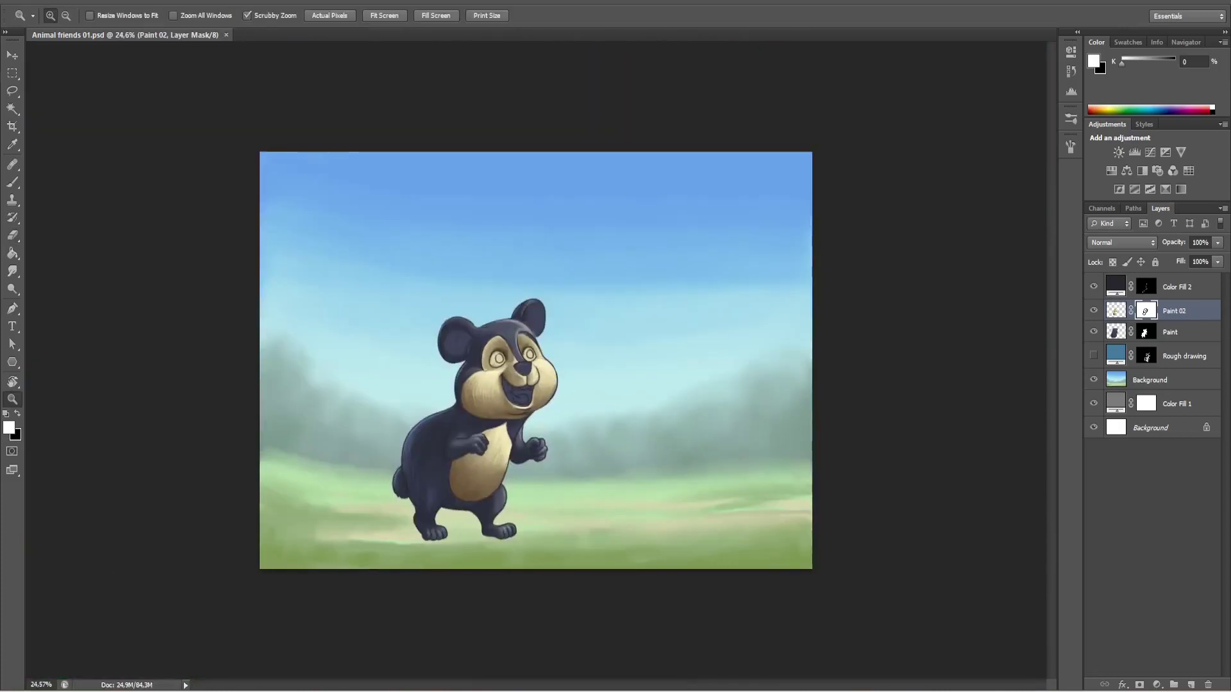
left_click_drag(484, 362, 545, 363)
key("e")
mouse_move(577, 301)
left_mouse_down()
mouse_move(532, 333)
mouse_move(580, 362)
mouse_move(599, 343)
mouse_move(505, 332)
left_mouse_up()
key("x")
key("bracketleft")
key("bracketleft")
key("bracketleft")
key("x")
mouse_move(641, 192)
left_mouse_down()
mouse_move(702, 301)
mouse_move(673, 274)
left_mouse_up()
key("ctrl+s")
key("ctrl+0")
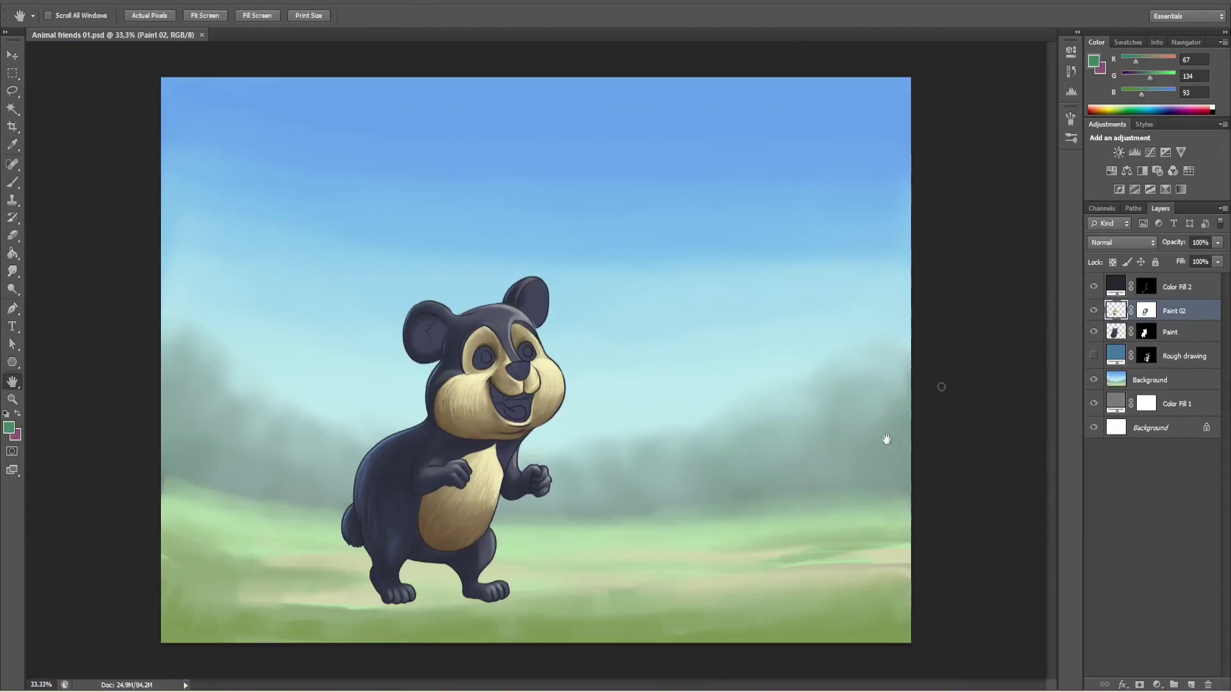
Try painting blue-grey fur strokes along the bear's back on the Paint 02 layer.
left_click(344, 548, "ctrl")
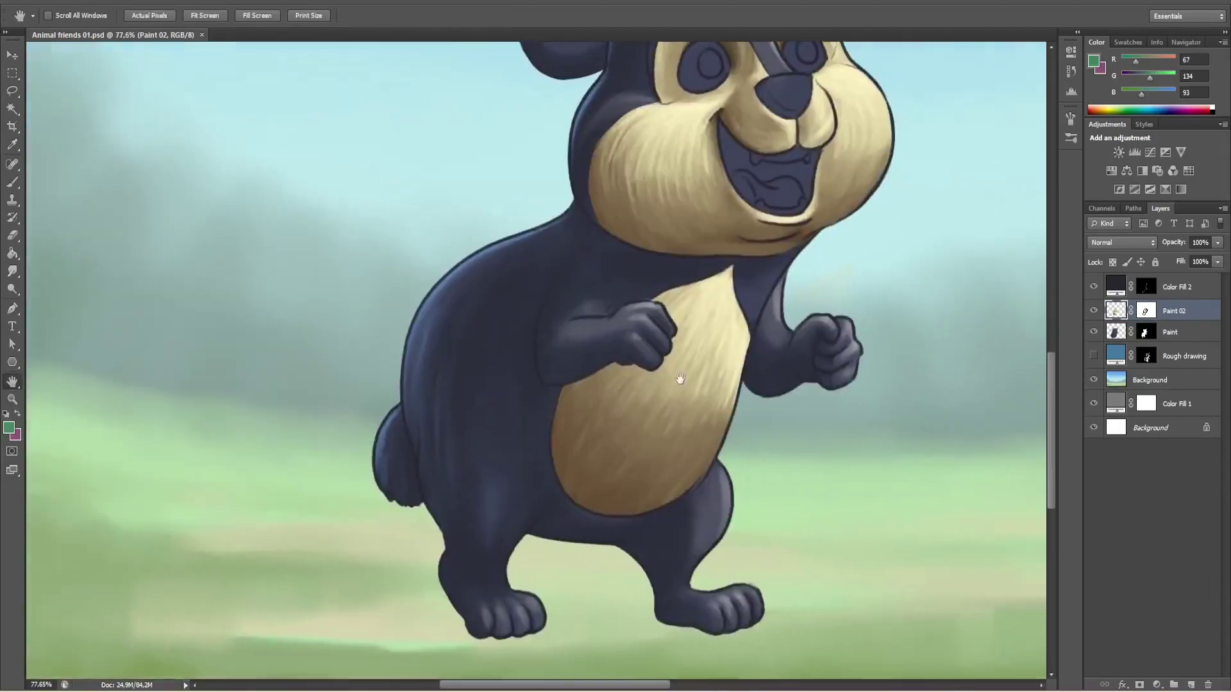
left_click(408, 294, "alt")
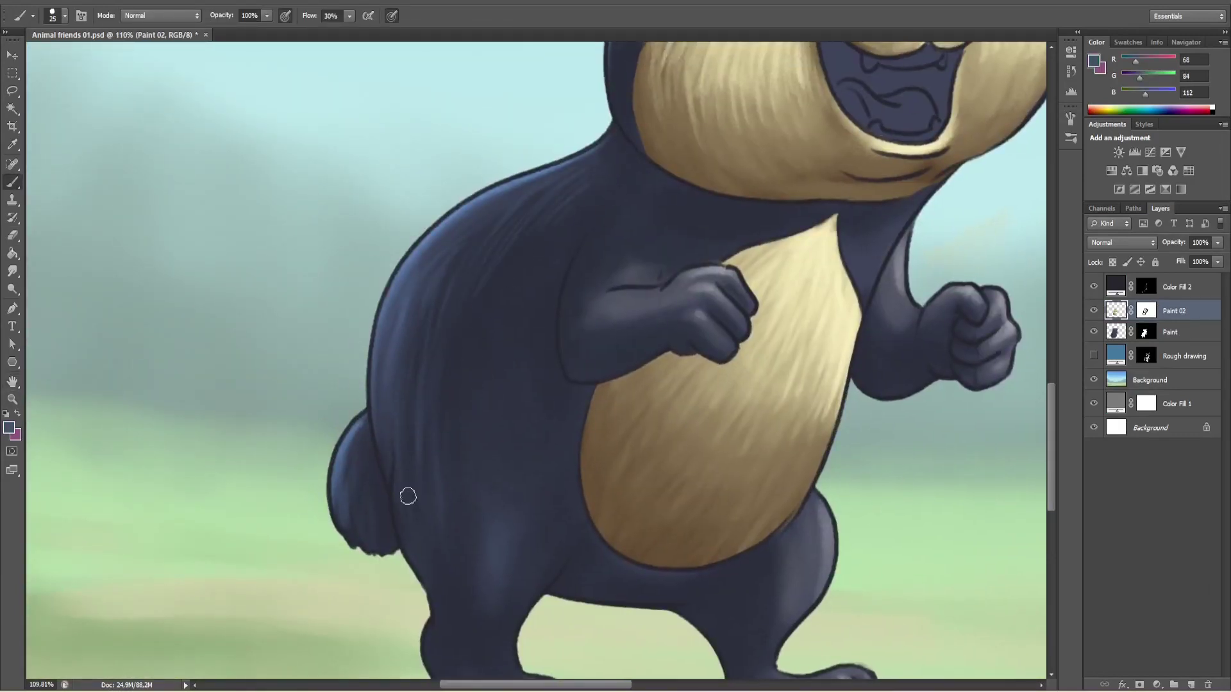
key("h")
left_click_drag(408, 496, 361, 430)
scroll(420, 494, "up", 3)
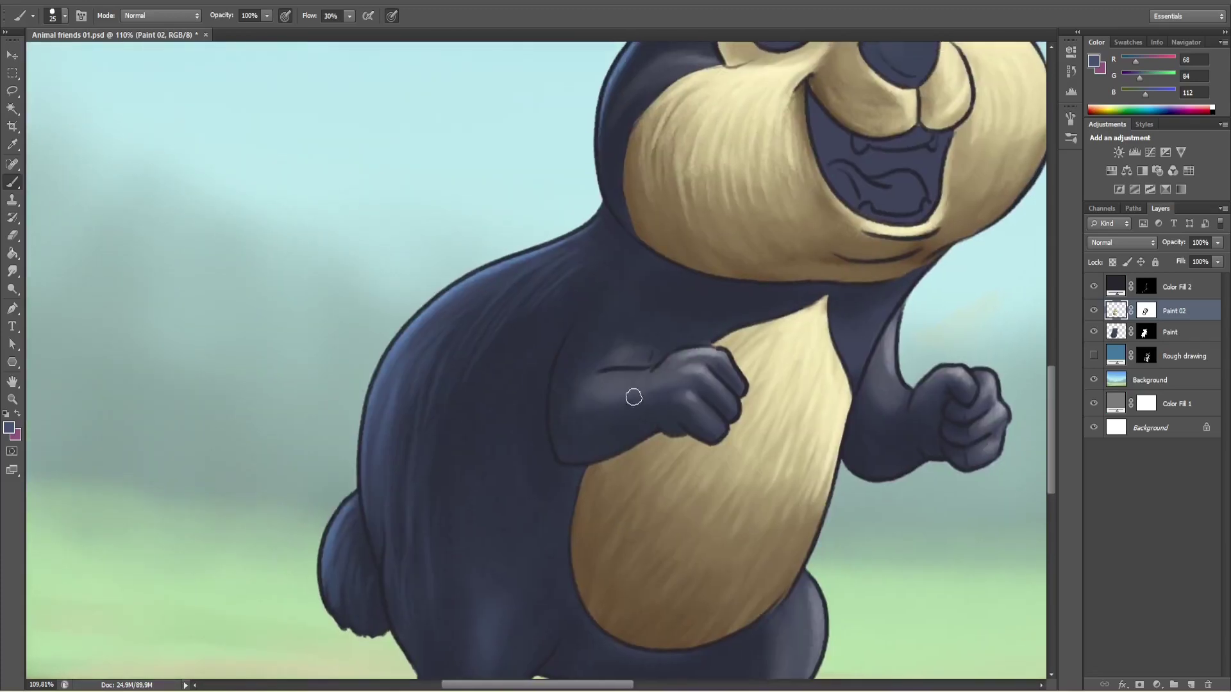
mouse_move(653, 435)
left_mouse_down()
mouse_move(585, 357)
mouse_move(688, 429)
left_mouse_up()
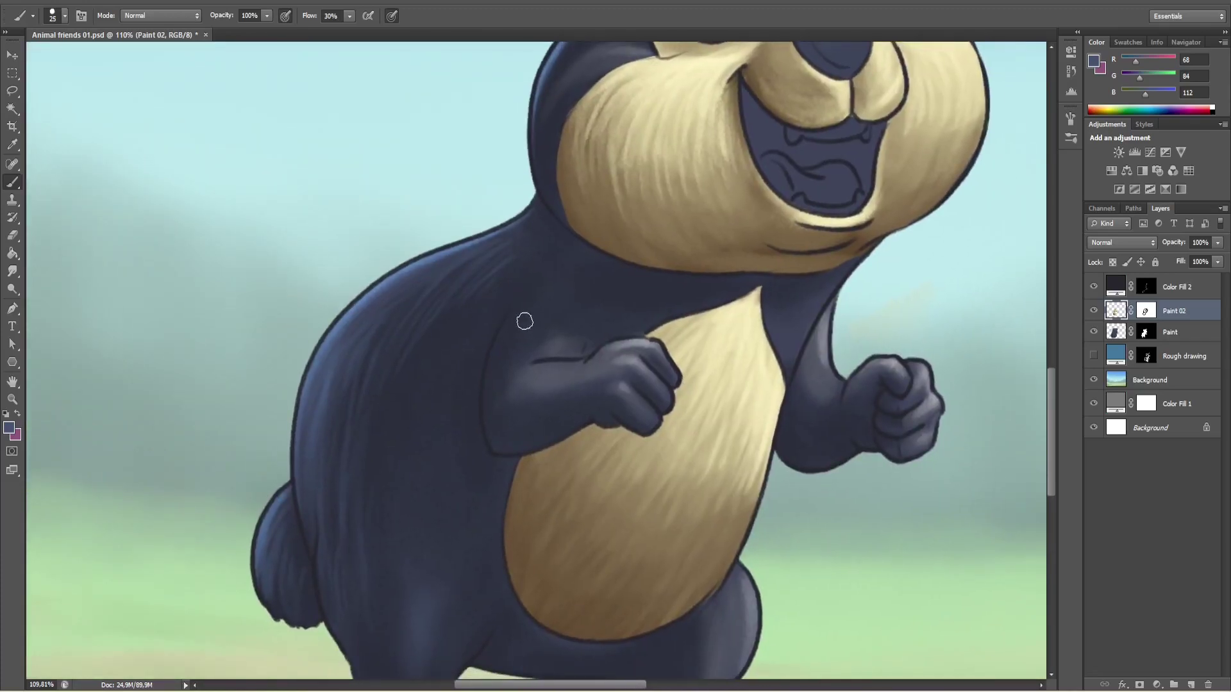
Try masking the back's fur strokes out of Paint 02 with a large eraser.
left_click(1145, 311)
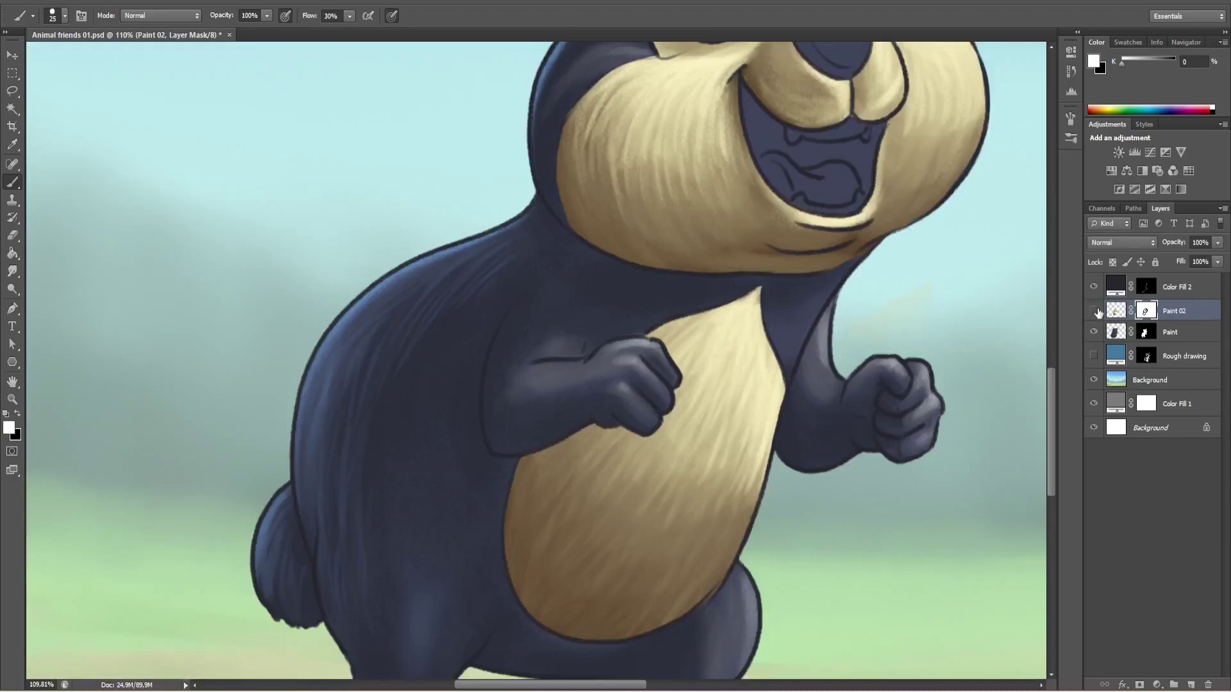
key("e")
key("x")
left_click_drag(464, 267, 422, 325)
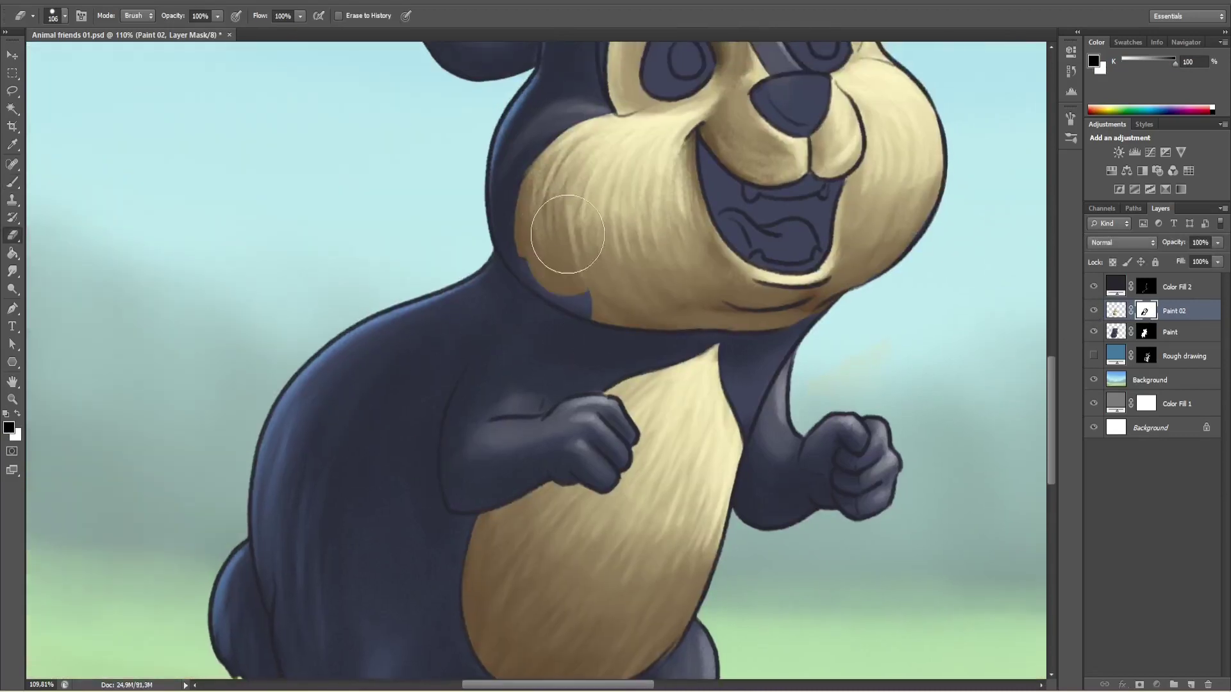
Paint fur strokes over the back and shoulder on the Paint layer at 30% opacity with sampled blues.
key("b")
key("alt+bracketleft")
left_click_drag(420, 425, 548, 361)
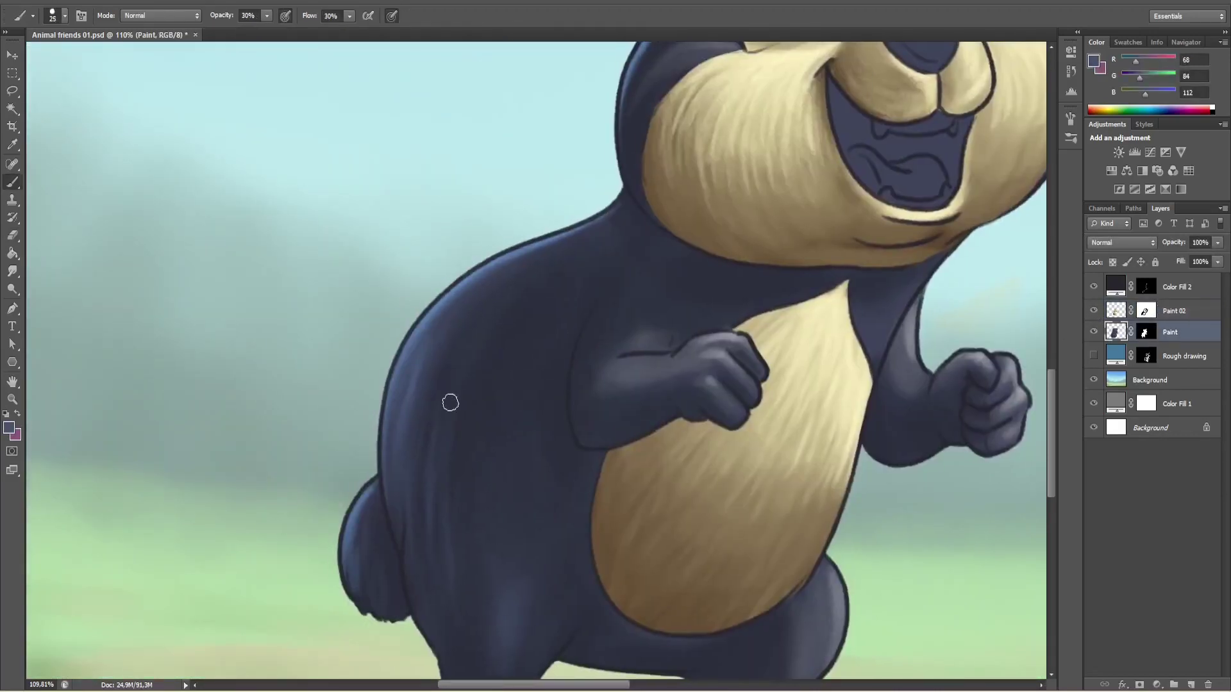
left_click(412, 387, "alt")
key("h")
left_click_drag(548, 292, 605, 352)
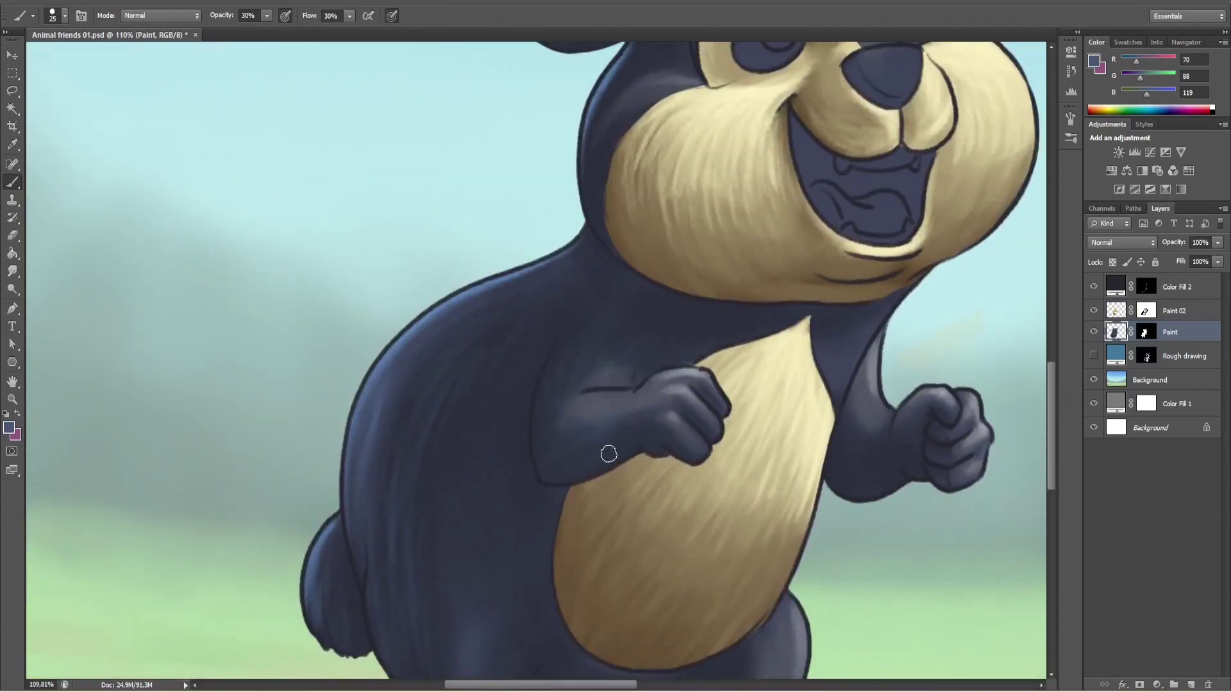
scroll(781, 383, "right", 2)
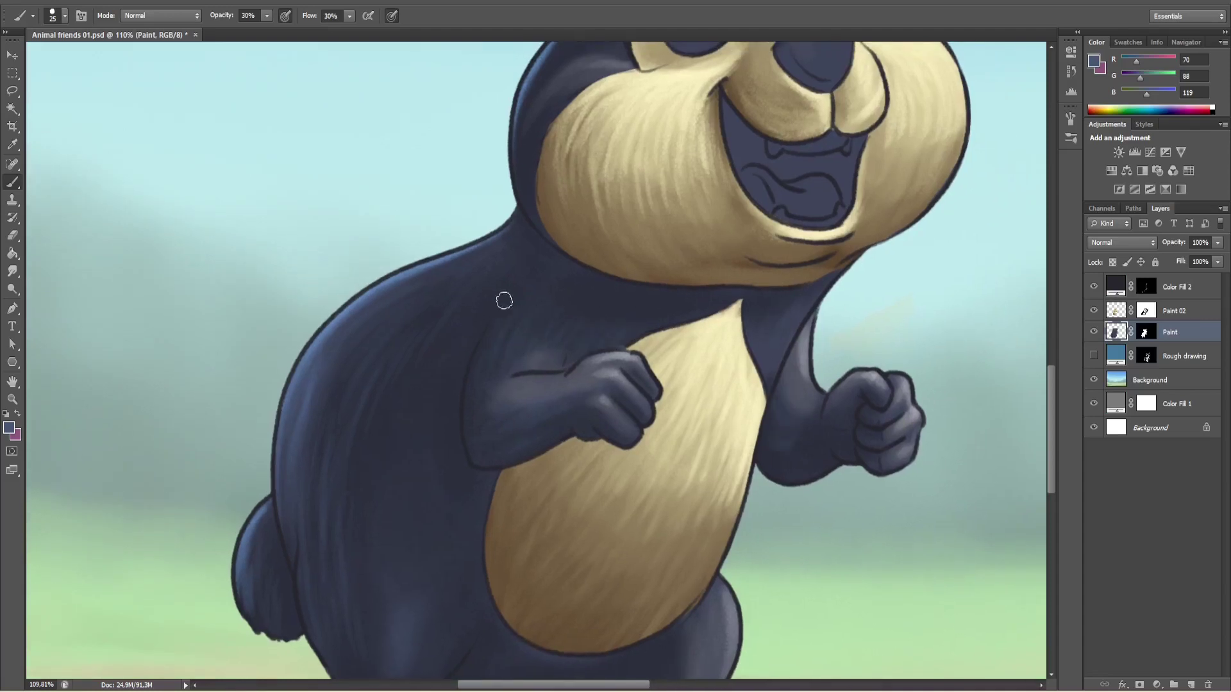
scroll(391, 340, "down", 3)
left_click(462, 271, "alt")
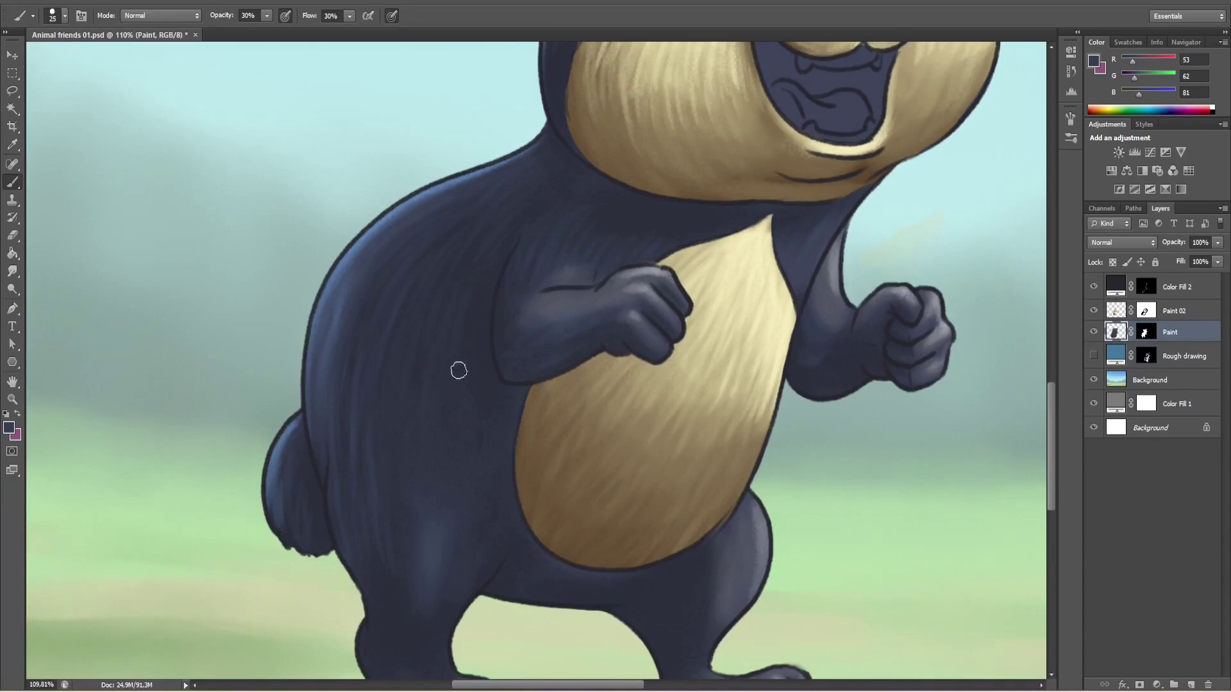
Paint fur strokes on the far thigh with sampled light grey and dark navy tones.
scroll(412, 534, "down", 3)
left_click(746, 442, "alt")
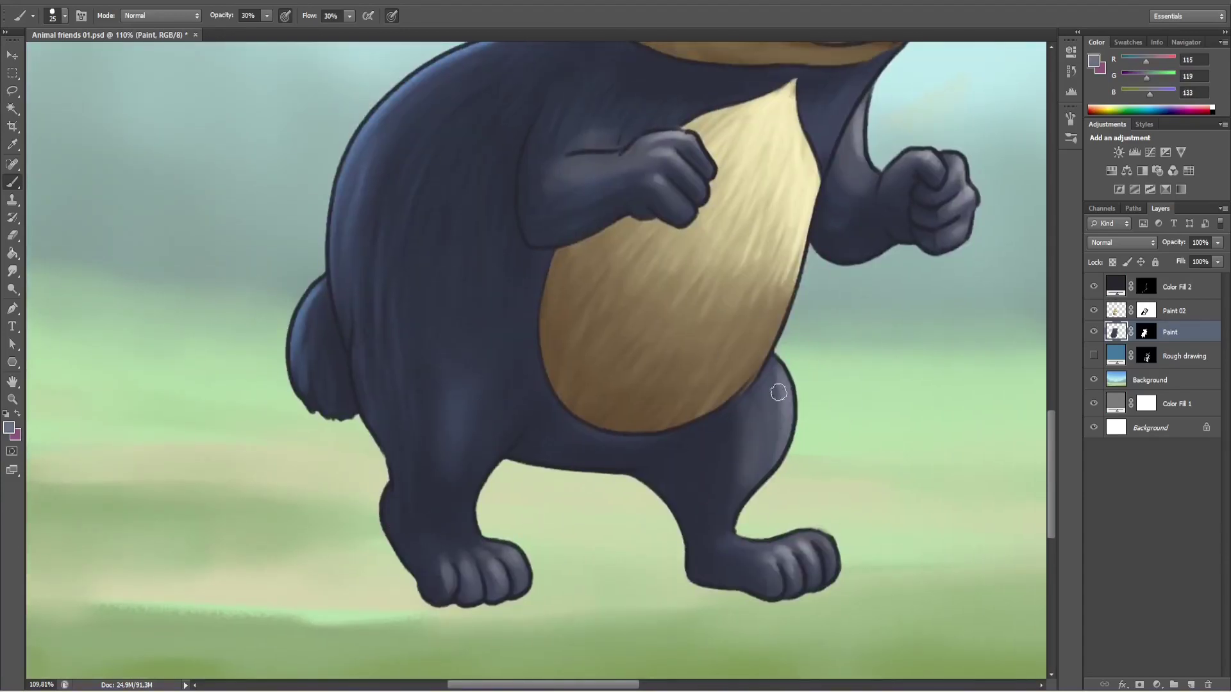
left_click_drag(779, 393, 731, 454)
left_click(727, 466, "alt")
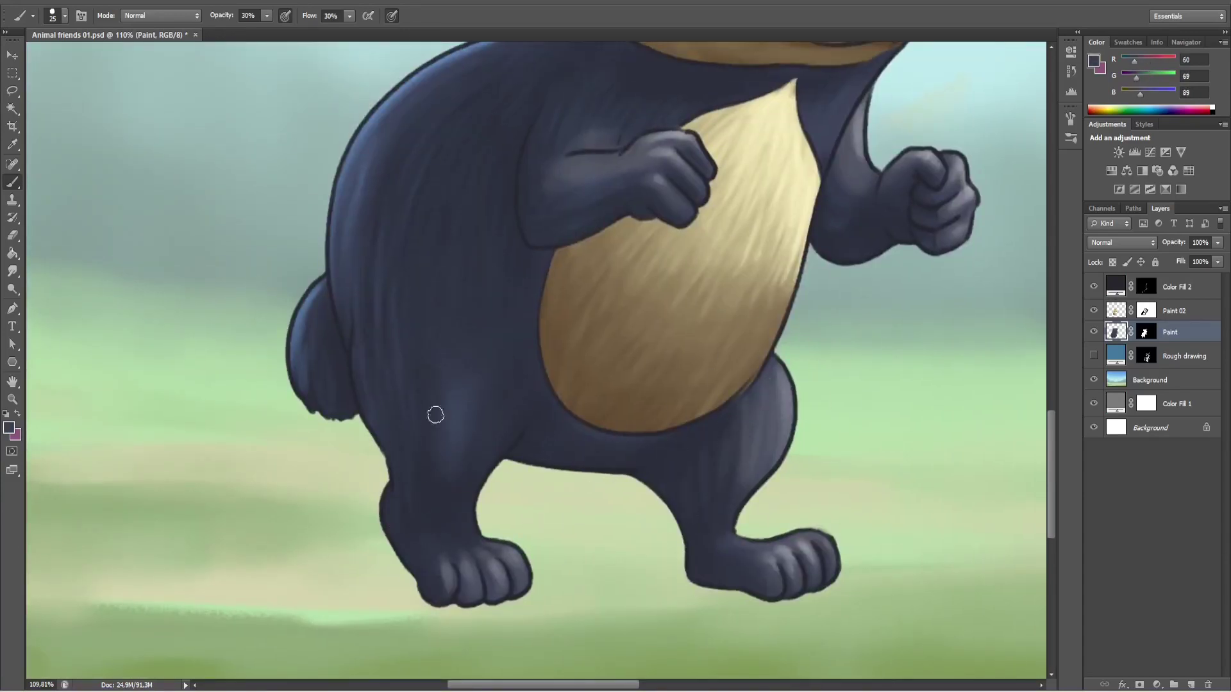
Shade the near arm with strokes of sampled dark navy, and toggle the Paint layer's visibility to compare.
scroll(464, 328, "up", 3)
scroll(474, 329, "right", 2)
left_click(495, 330, "alt")
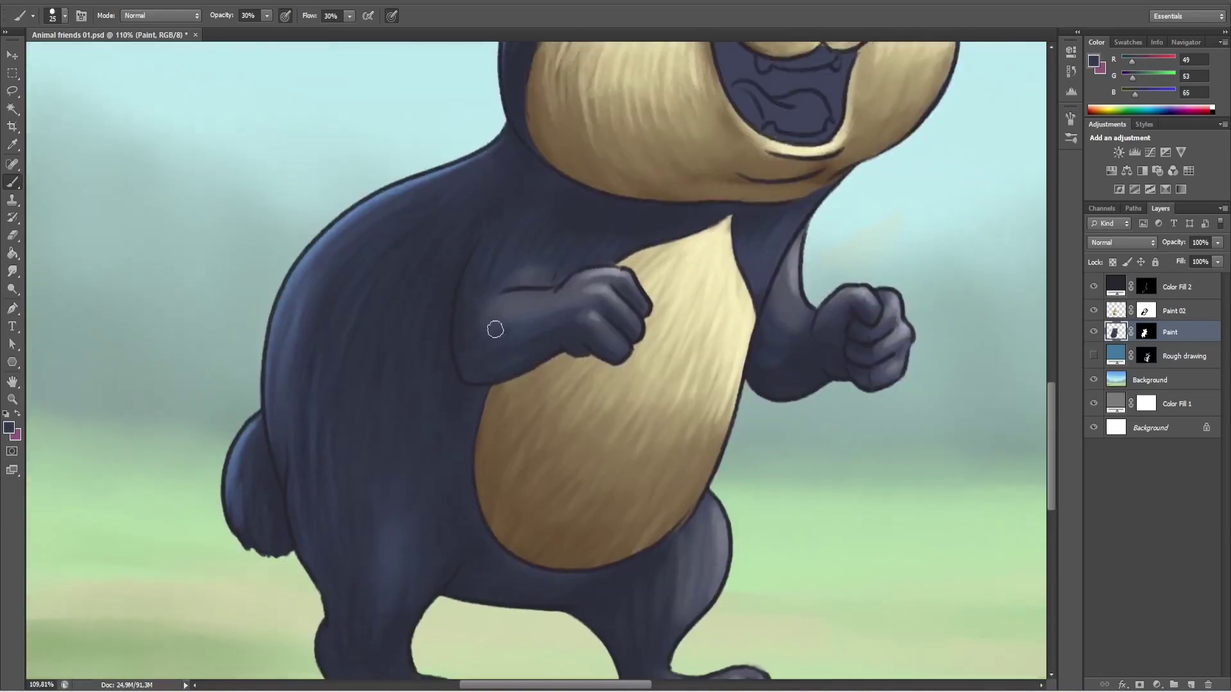
left_click(462, 326, "alt")
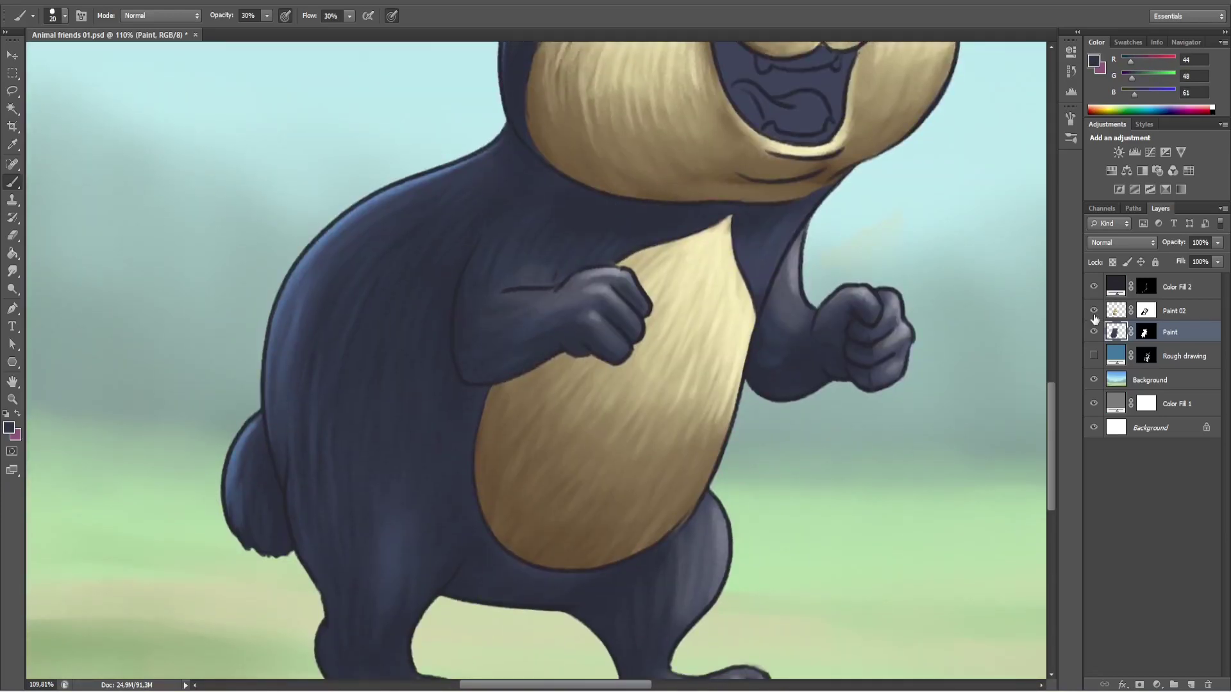
left_click(1093, 331)
left_click(1094, 330)
Paint sampled navy fur strokes on the chest and along the side of the head beside the cheek.
scroll(676, 344, "up", 3)
scroll(676, 344, "right", 2)
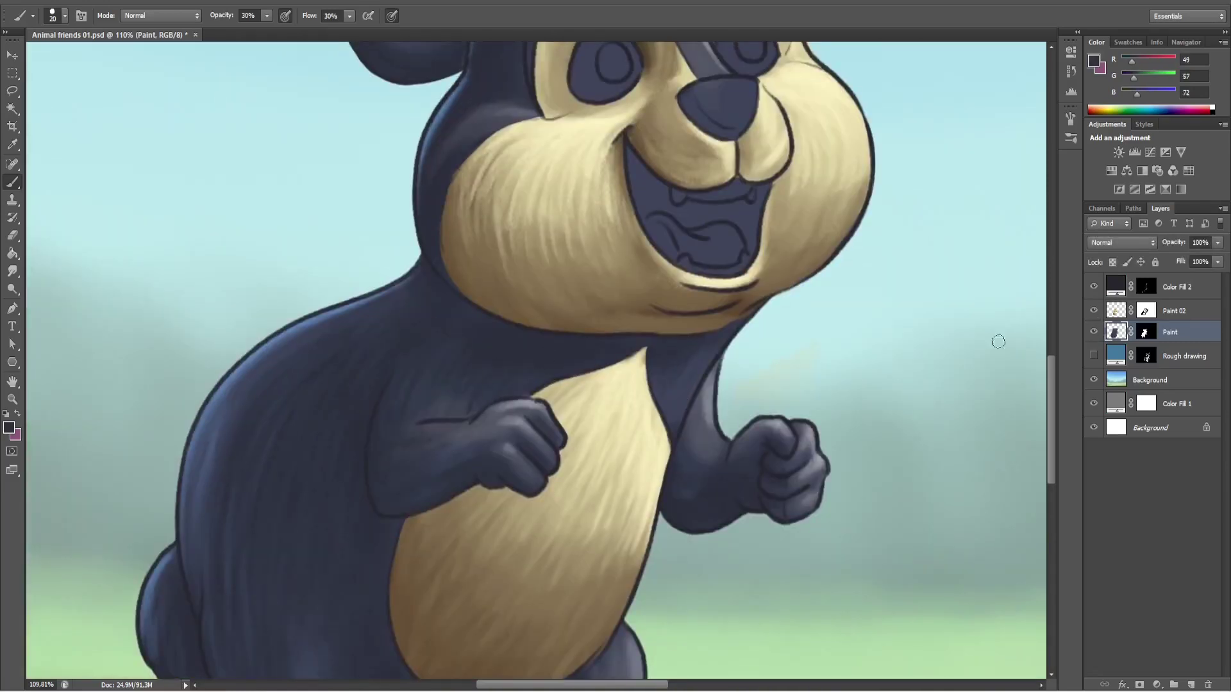
left_click(561, 314, "alt")
scroll(377, 354, "up", 5)
scroll(377, 354, "left", 2)
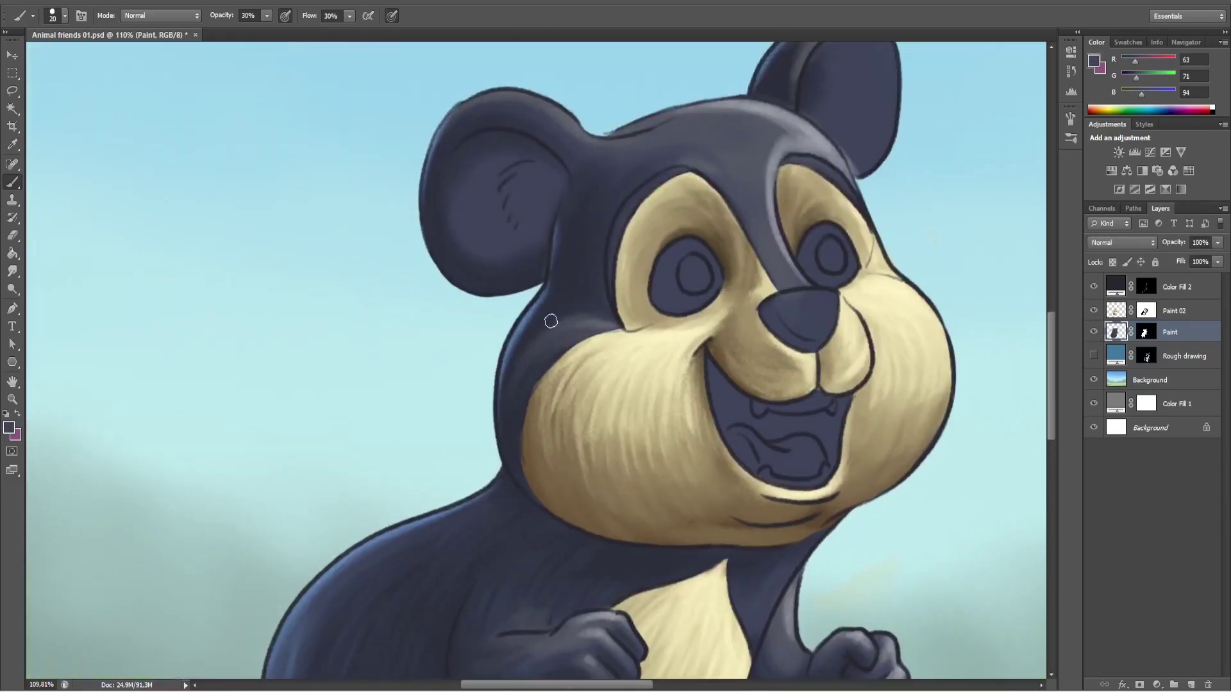
scroll(579, 228, "up", 4)
scroll(596, 340, "left", 1)
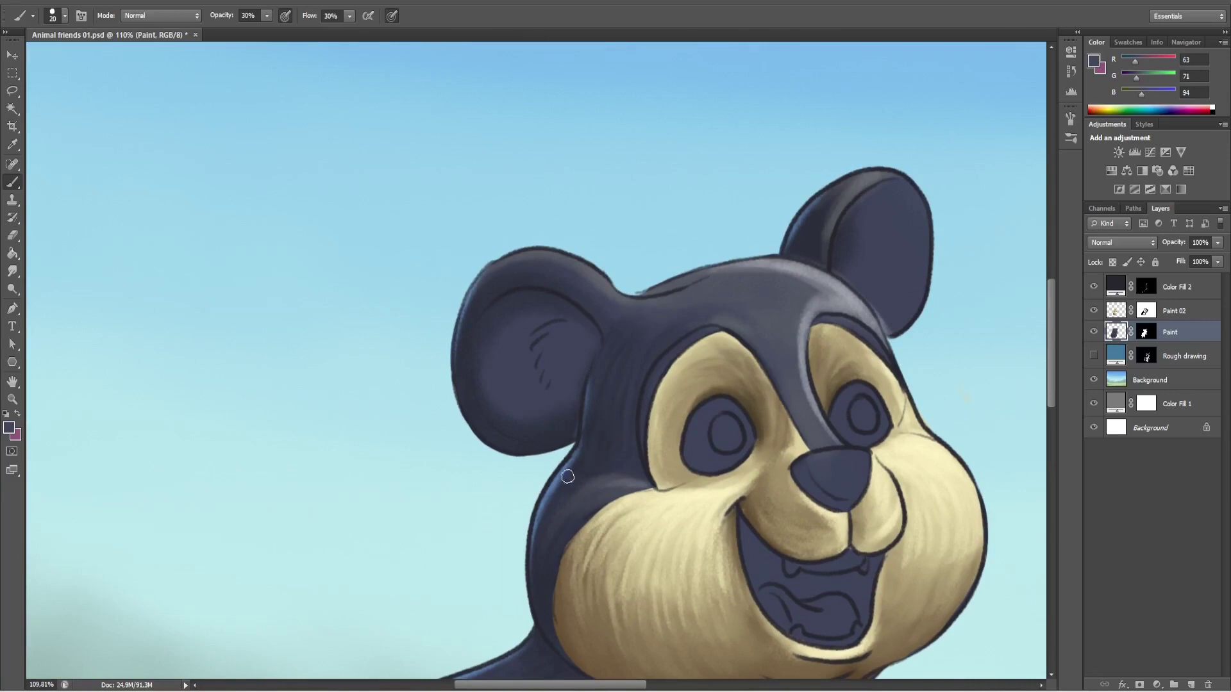
scroll(568, 476, "up", 2)
Paint fine fur strokes along the near ear's rim on the Paint layer with sampled greys.
key("ctrl+shift+v")
key("bracketleft")
key("bracketleft")
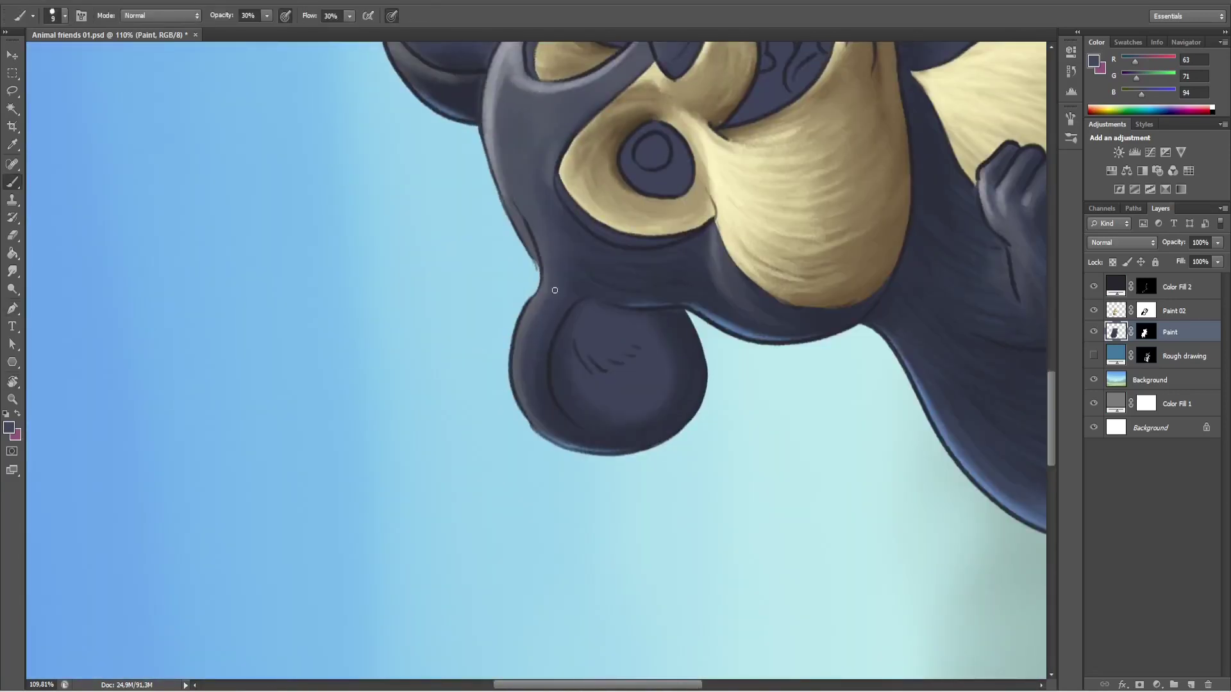
left_click(486, 118, "alt")
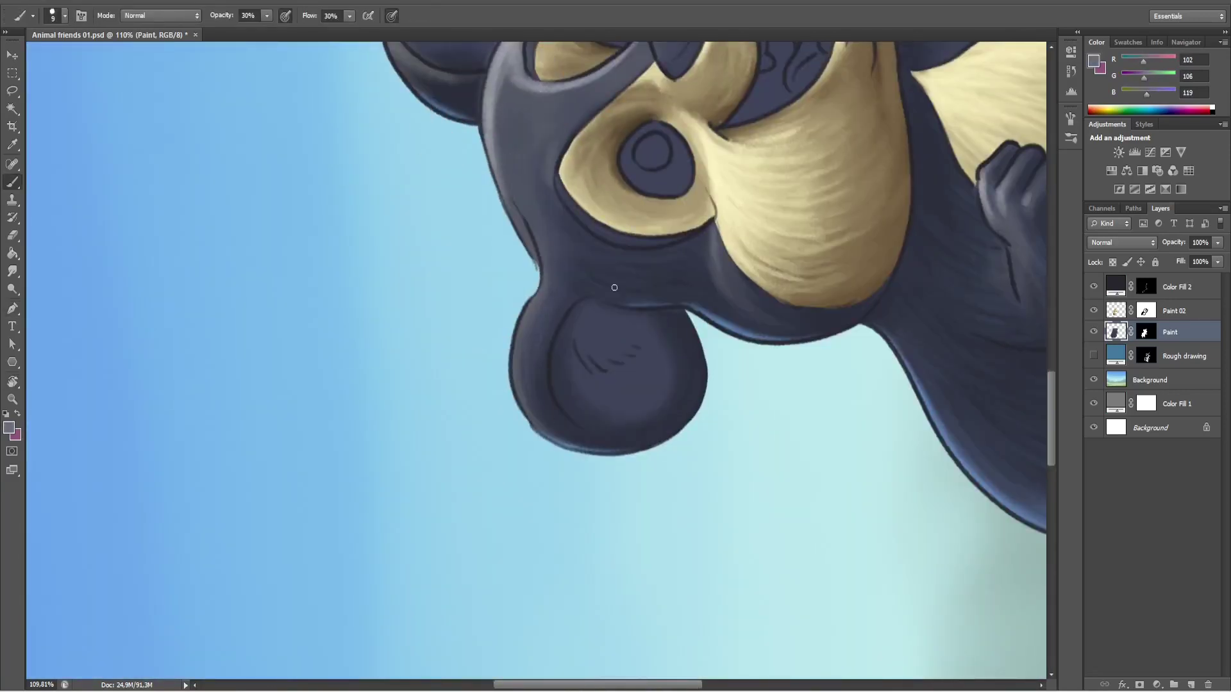
scroll(614, 288, "up", 6)
left_click(516, 411, "alt")
left_click_drag(513, 371, 519, 305)
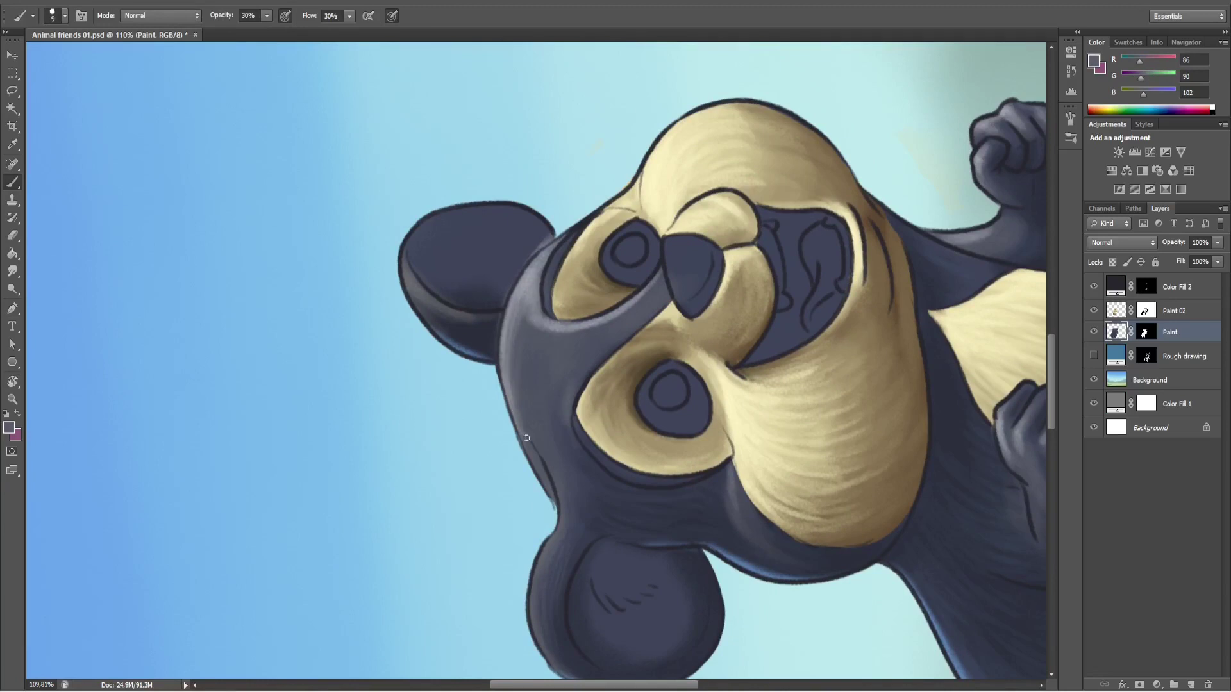
Add fur strokes over the forehead and the far ear's rim with sampled light greys.
key("ctrl+shift+v")
left_click(561, 374, "alt")
key("ctrl+shift+v")
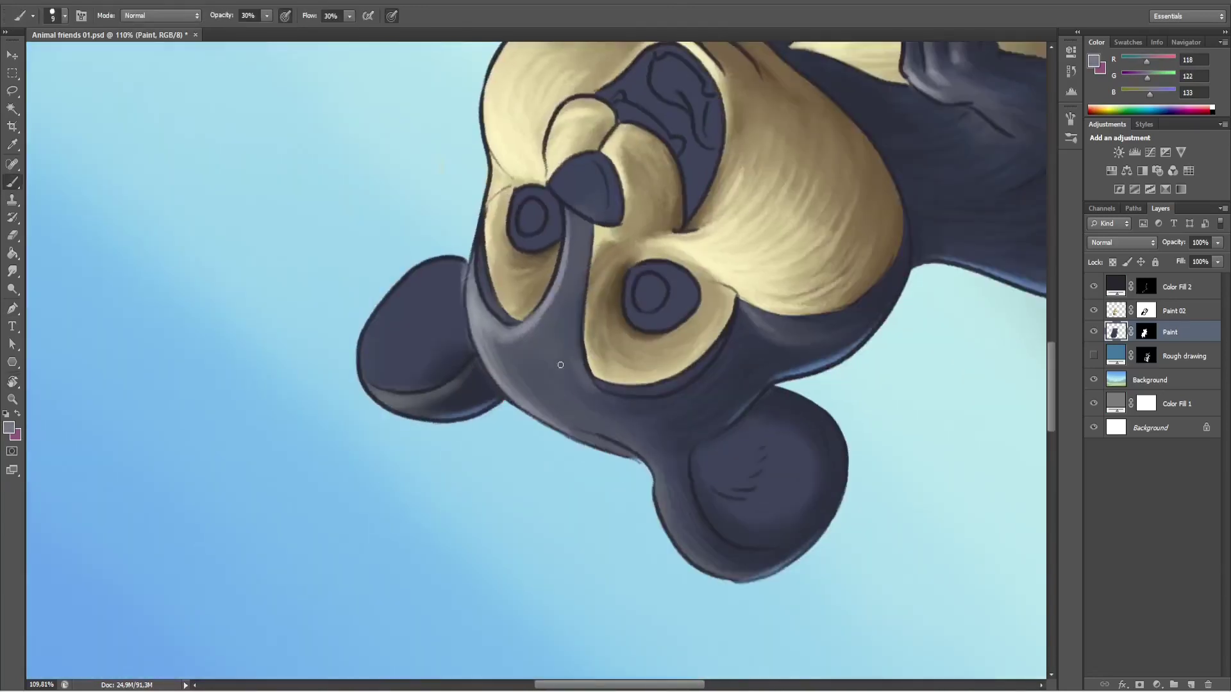
key("r")
left_click_drag(585, 372, 539, 498)
key("Escape")
left_click(644, 286, "alt")
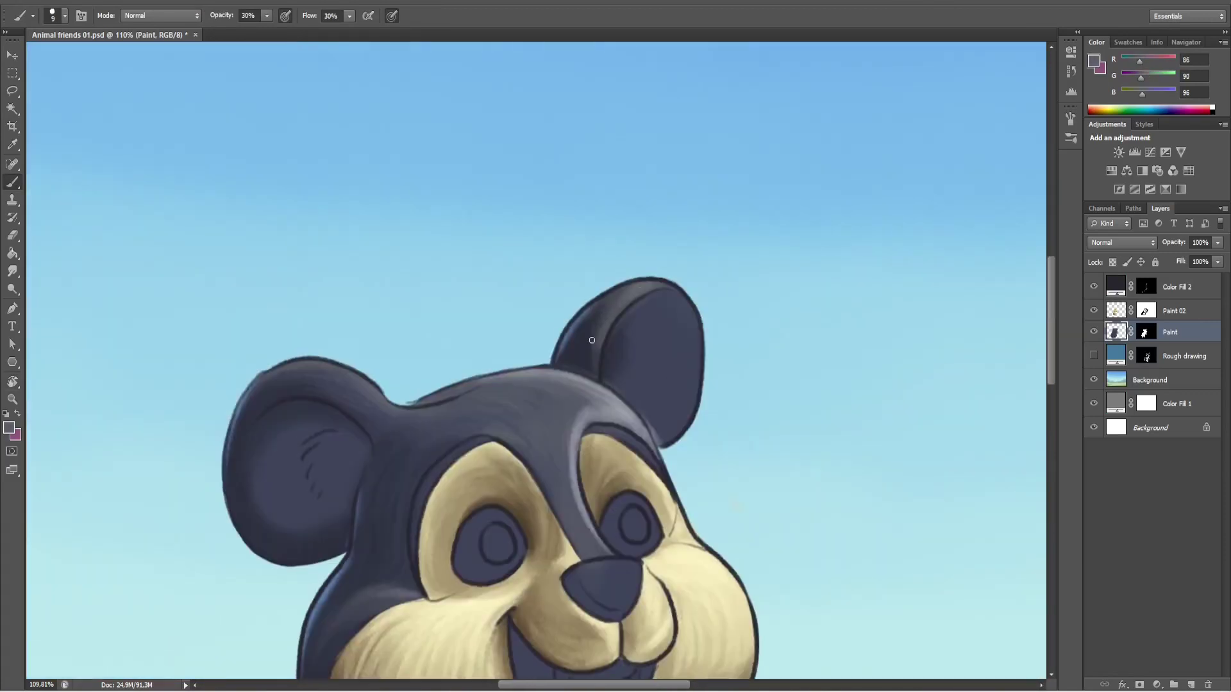
Fill the mouth interior and the nose with dark navy (RGB 28, 31, 40) at 100% opacity.
scroll(581, 330, "down", 5)
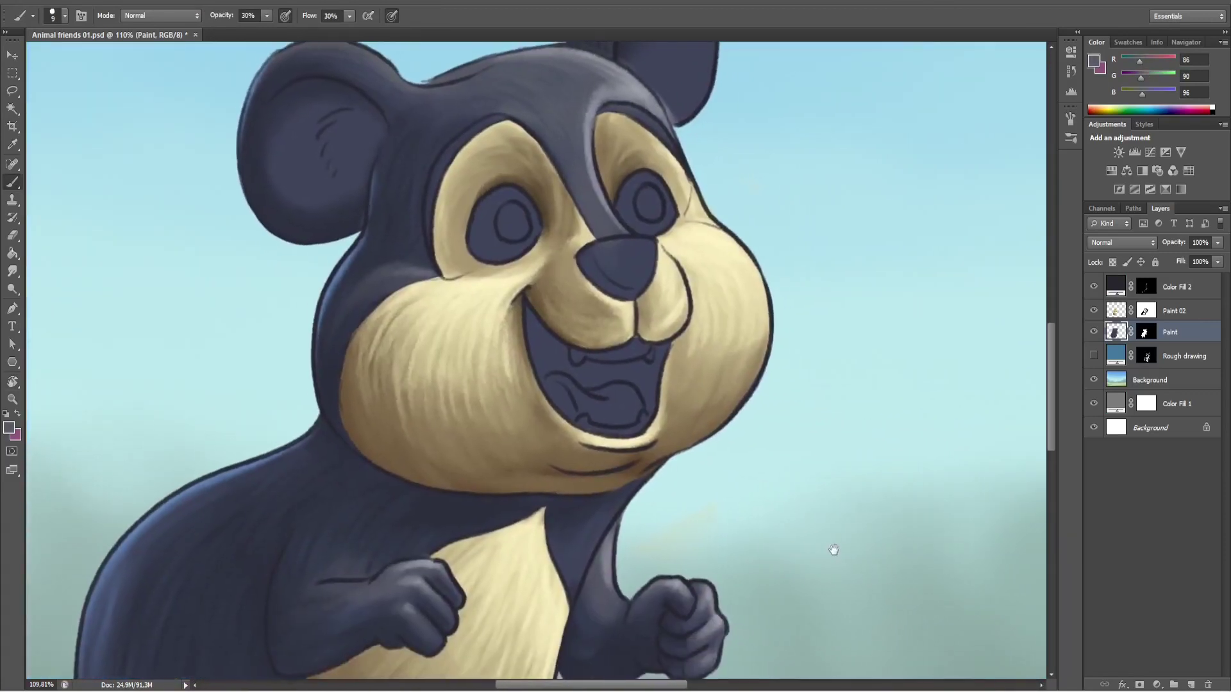
left_click(1094, 61)
left_click(910, 293)
left_click(1165, 119)
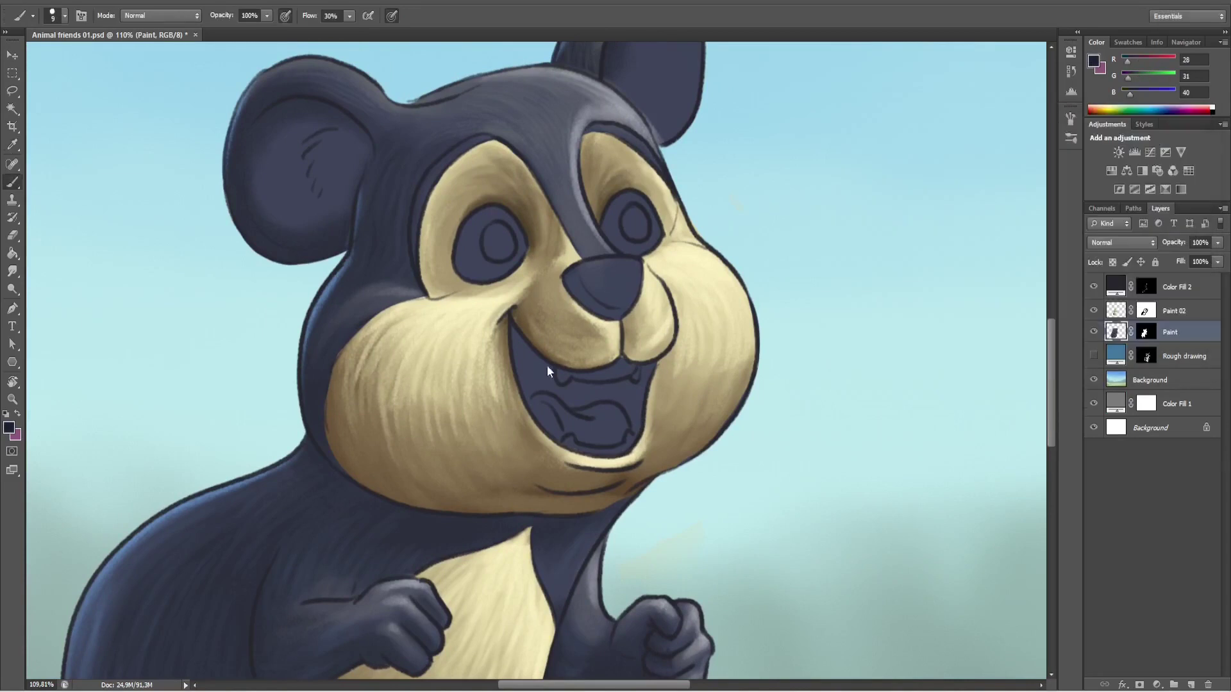
key("0")
mouse_move(519, 384)
left_mouse_down()
mouse_move(579, 371)
mouse_move(574, 402)
left_mouse_up()
key("bracketleft")
mouse_move(577, 286)
left_mouse_down()
mouse_move(629, 269)
mouse_move(594, 267)
mouse_move(681, 275)
left_mouse_up()
Paint a soft warm grey (RGB 88, 84, 76) highlight across the nose's upper edge.
scroll(682, 320, "up", 2)
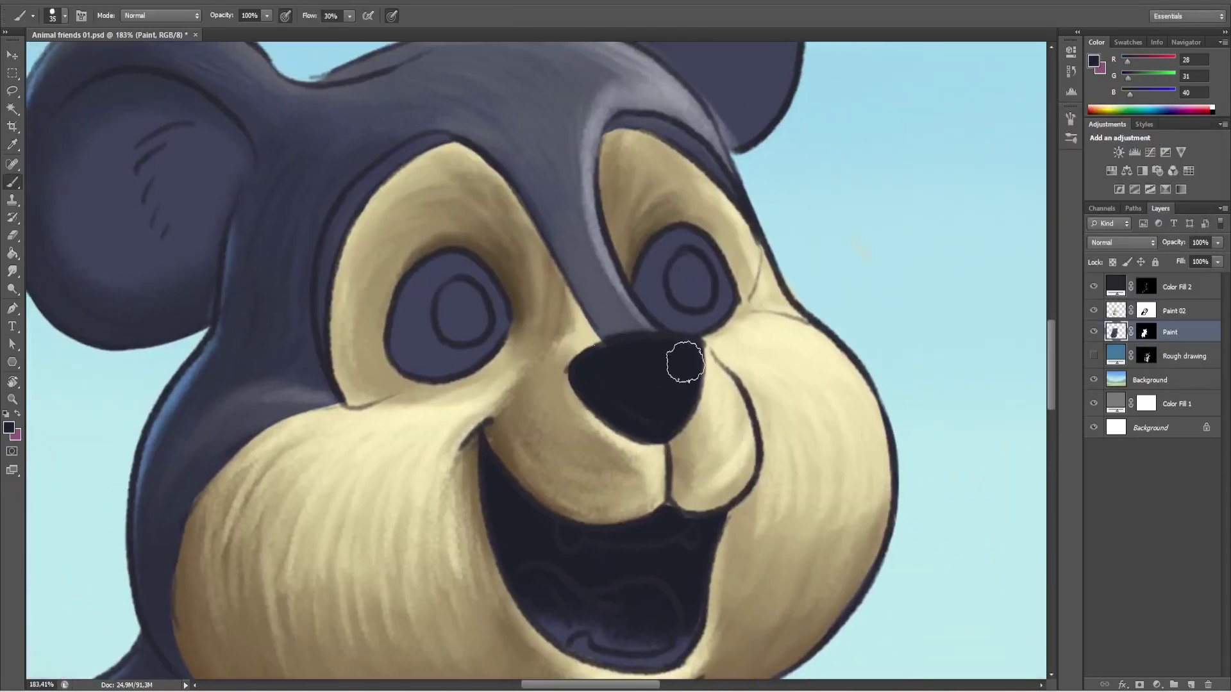
left_click(1093, 62)
left_click(896, 266)
left_click_drag(1037, 213, 1037, 304)
left_click(1163, 139)
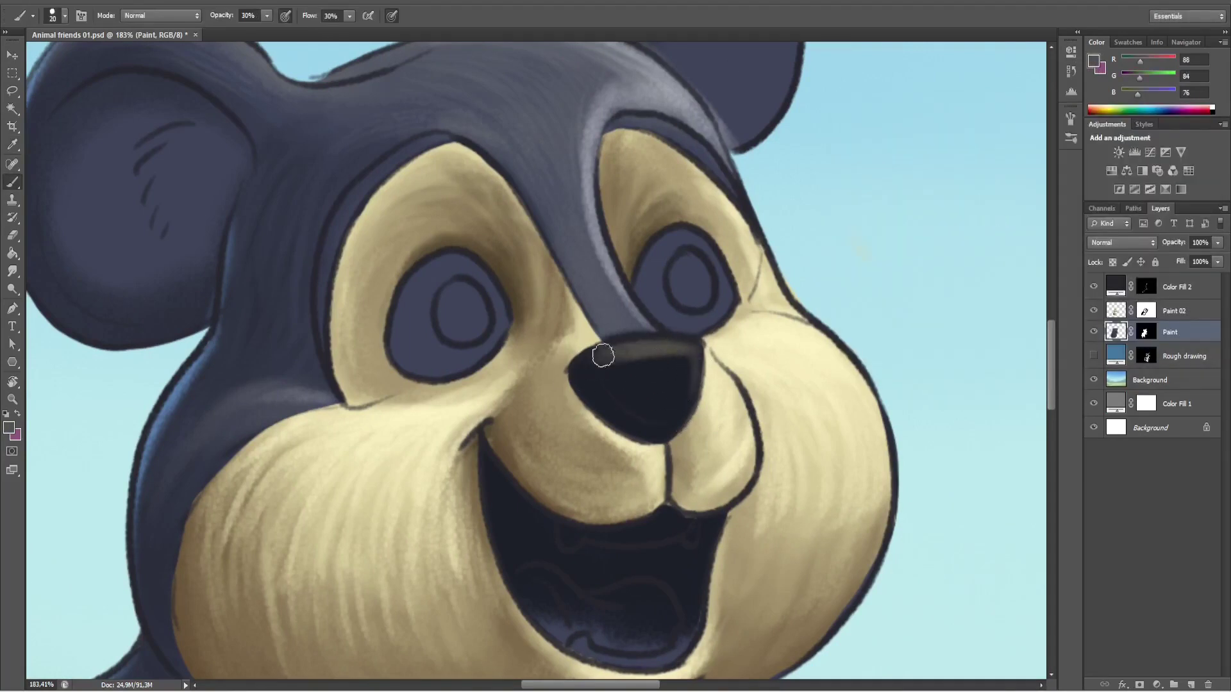
Shade the nose's lower edge and centre crease with black and tones sampled from the nose.
left_click(1093, 61)
key("Escape")
key("d")
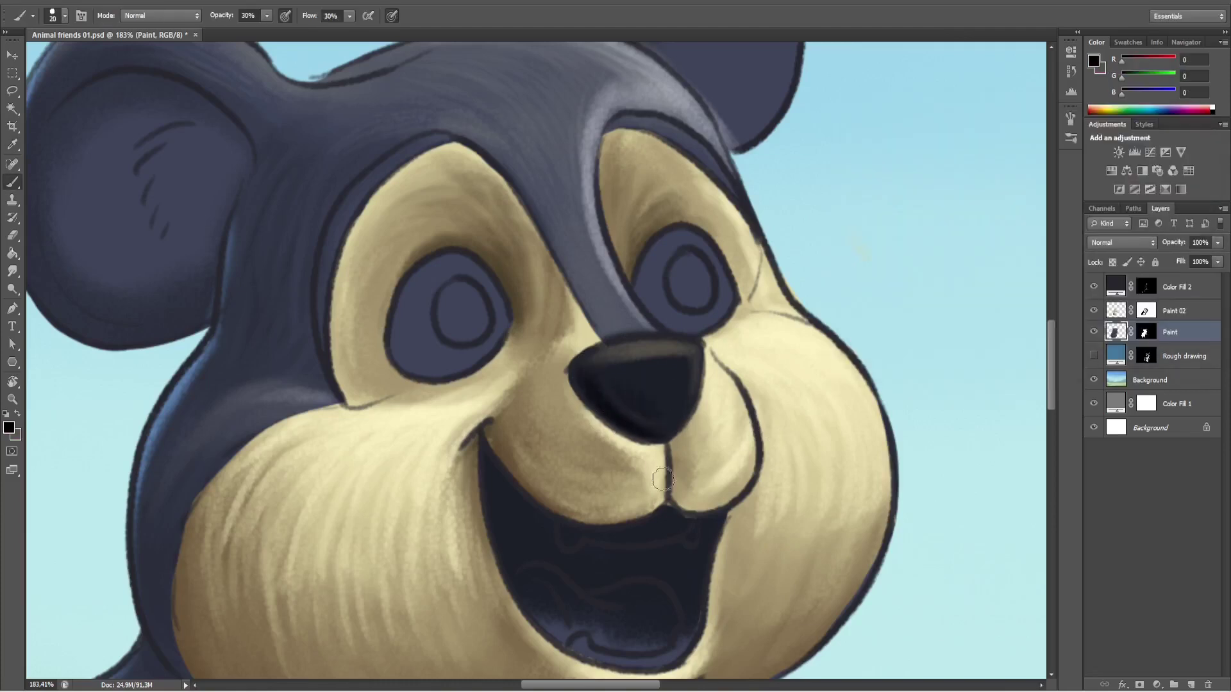
left_click(654, 350, "alt")
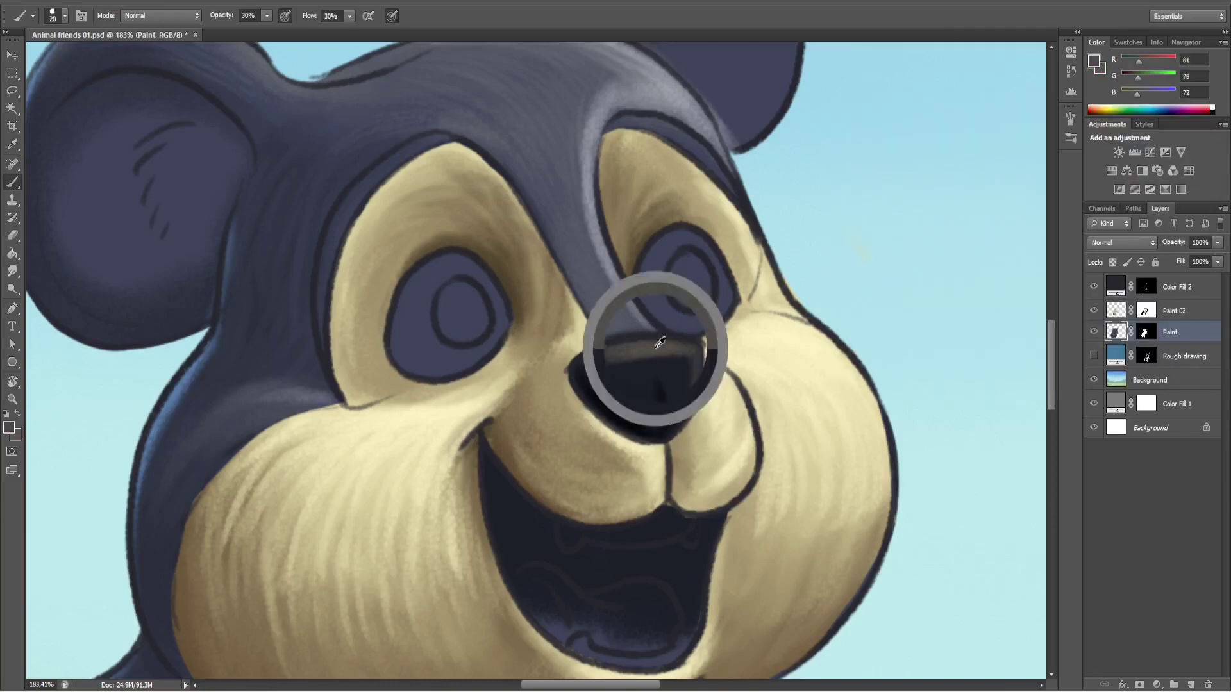
key("bracketleft")
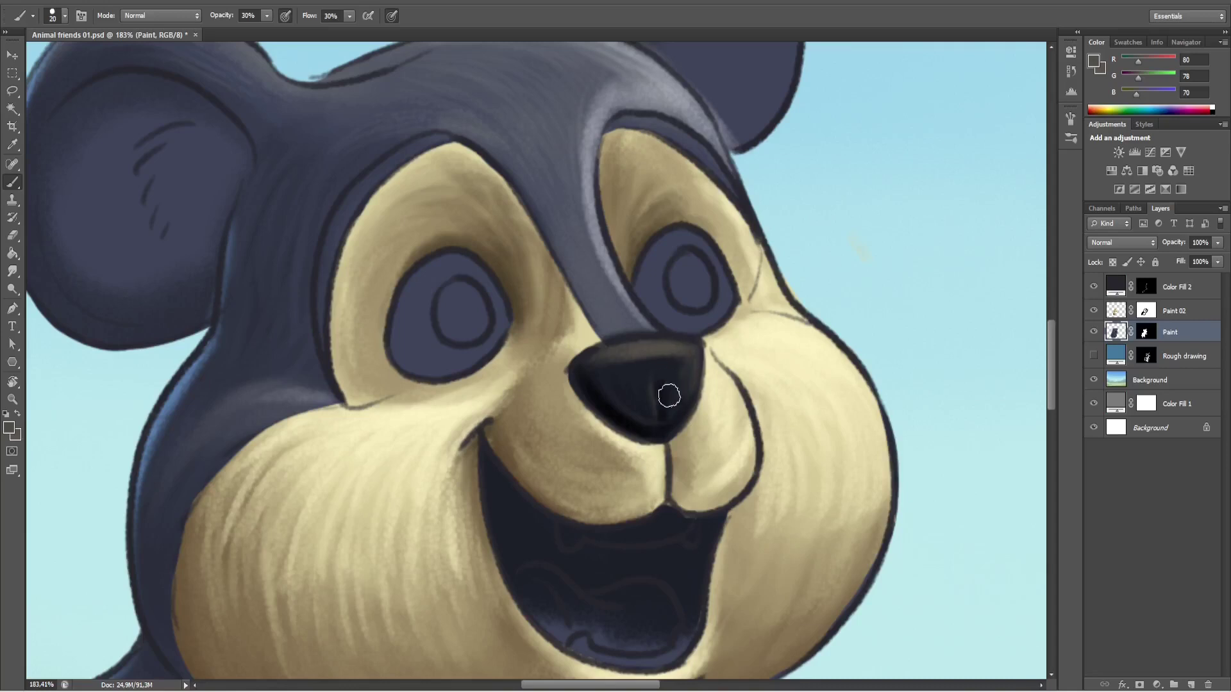
left_click(689, 365, "alt")
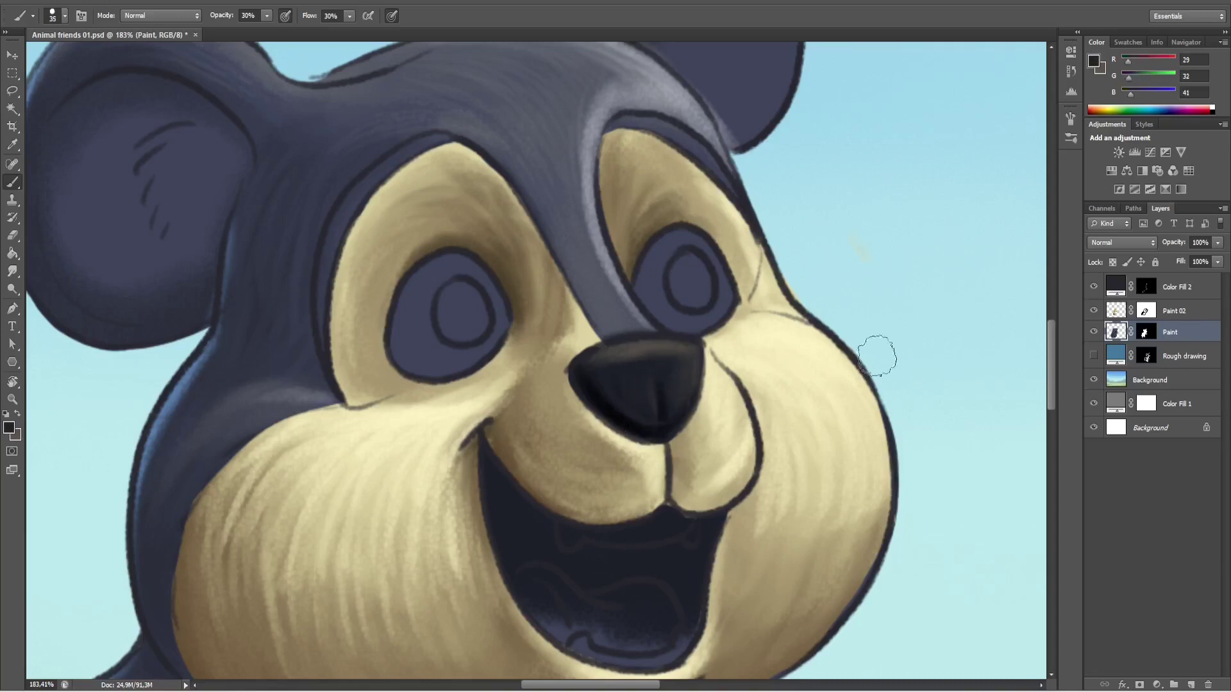
Brighten the nose's highlights with fine strokes of light grey (RGB 187, 183, 176).
left_click(1093, 61)
left_click(927, 231)
key("Return")
left_click(1093, 61)
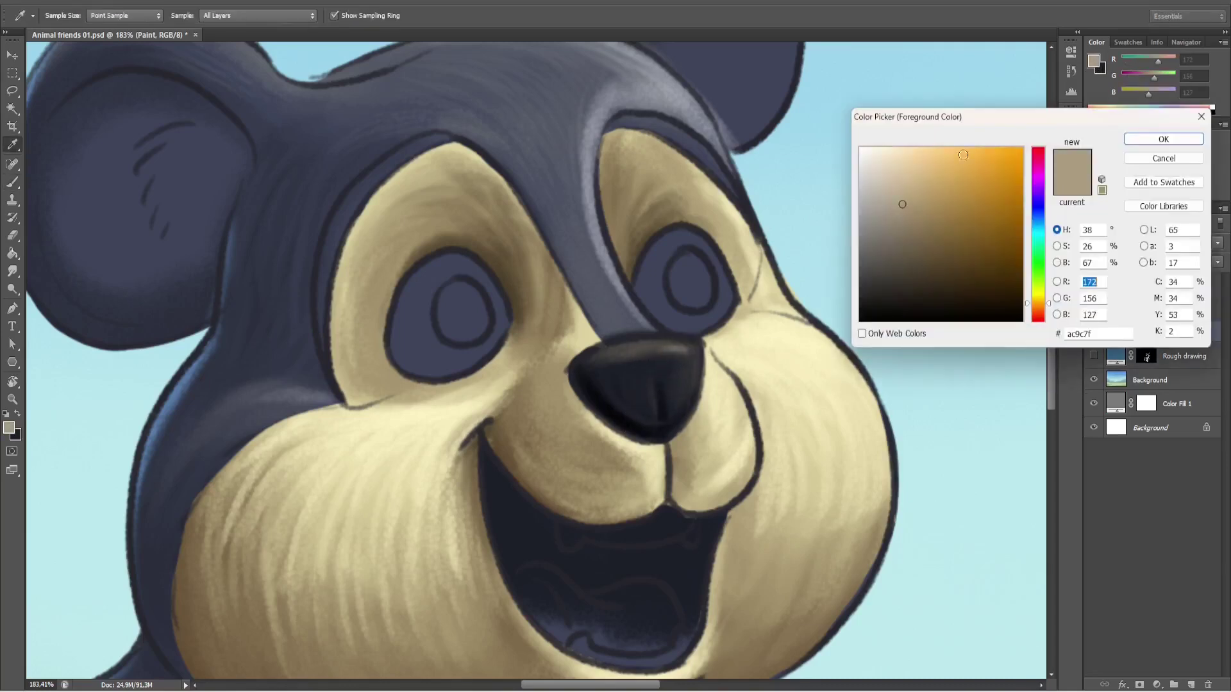
left_click(869, 176)
key("Return")
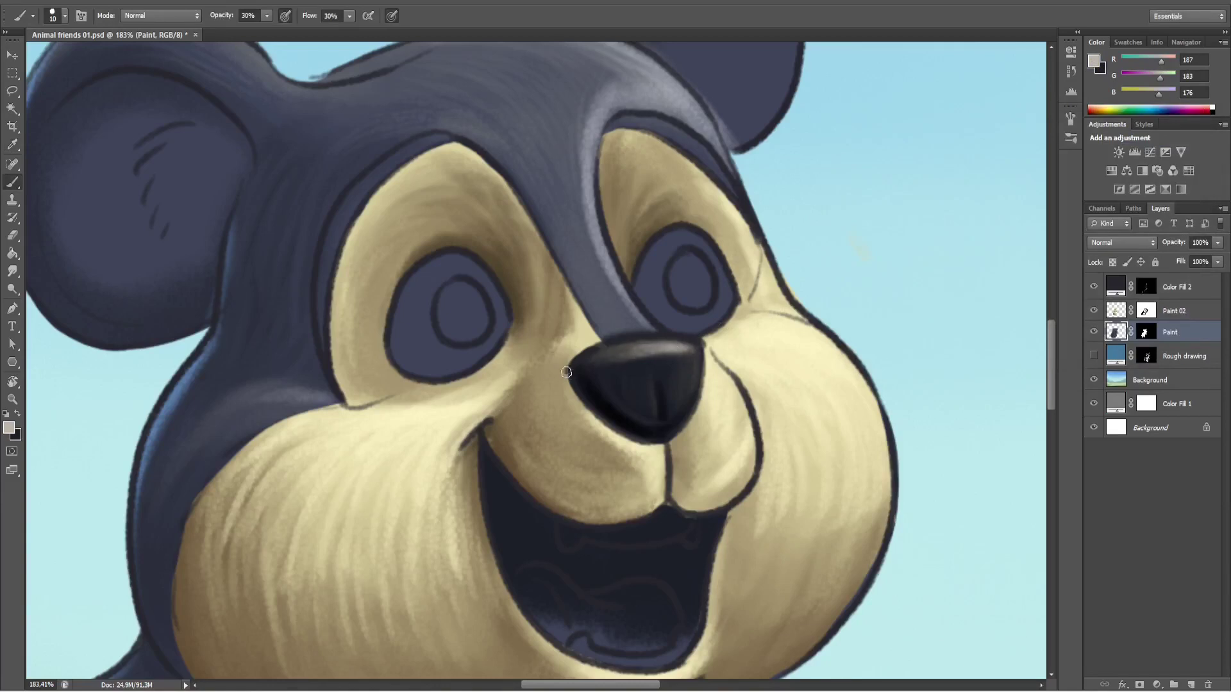
left_click_drag(664, 422, 651, 411)
Darken the mouth interior with a large brush in near-black (RGB 9, 10, 11), starting from a sampled nose shadow.
left_click(654, 414, "alt")
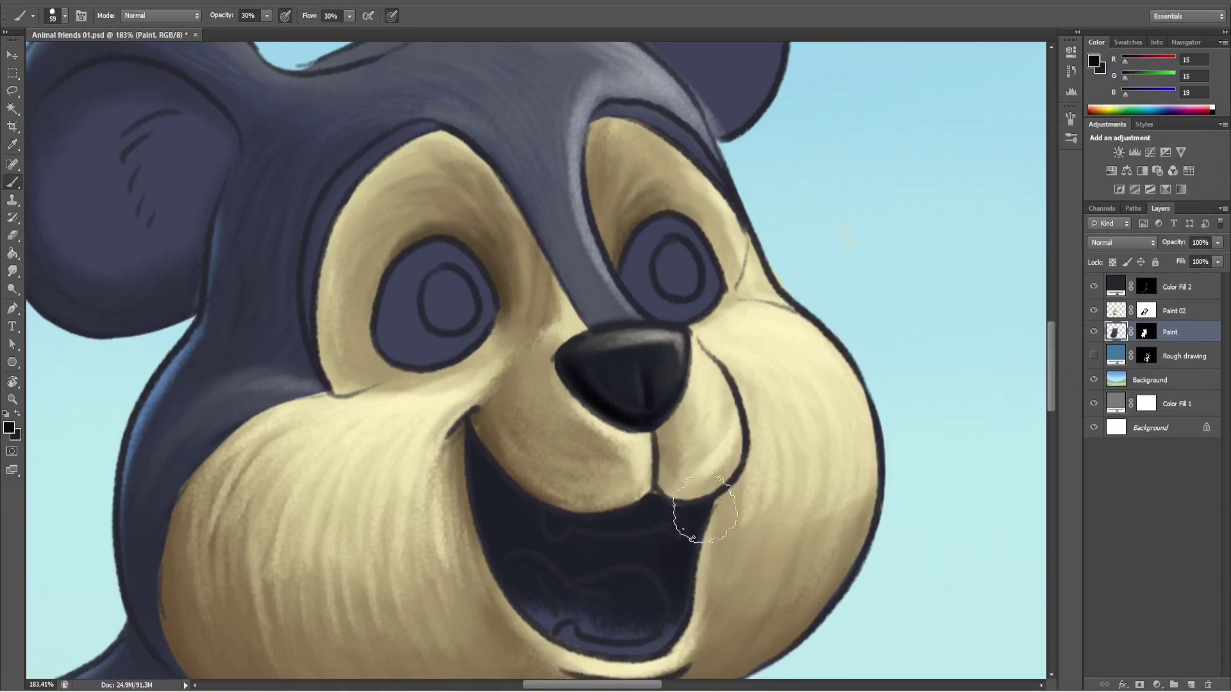
key("bracketright")
key("bracketright")
key("bracketright")
key("bracketright")
key("bracketright")
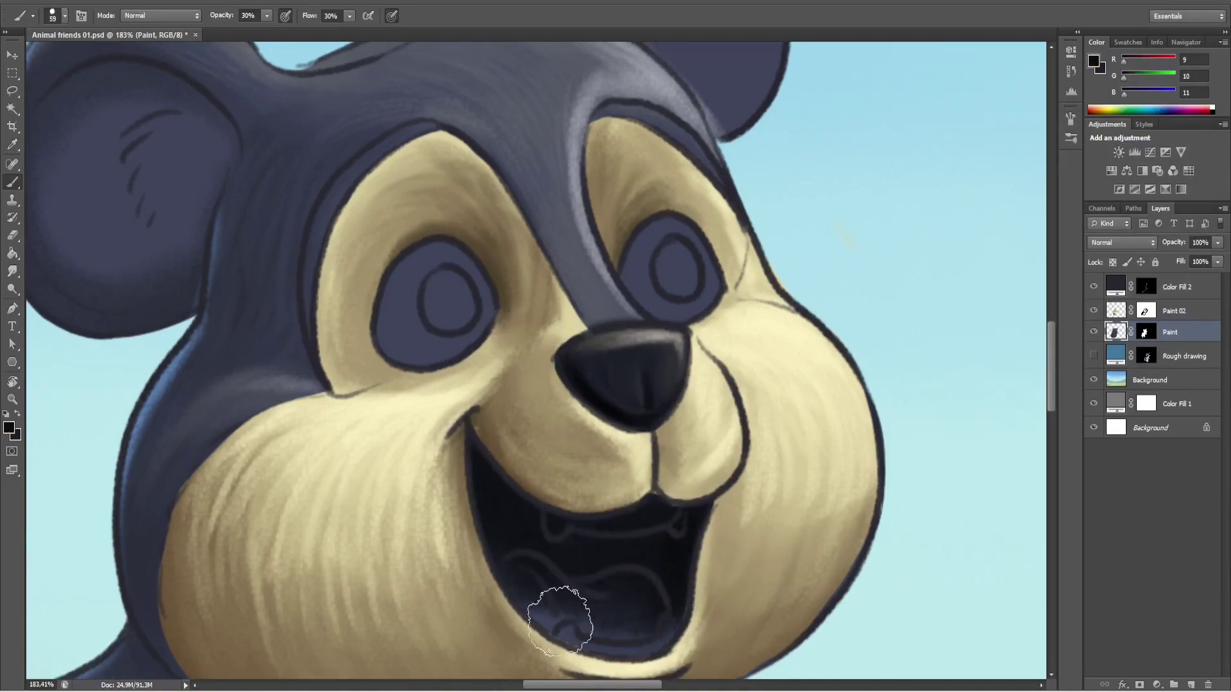
left_click_drag(685, 559, 650, 502)
Outline the tongue with a freehand selection and paint it red inside the mouth.
scroll(581, 550, "up", 1)
key("l")
left_click_drag(619, 553, 649, 524)
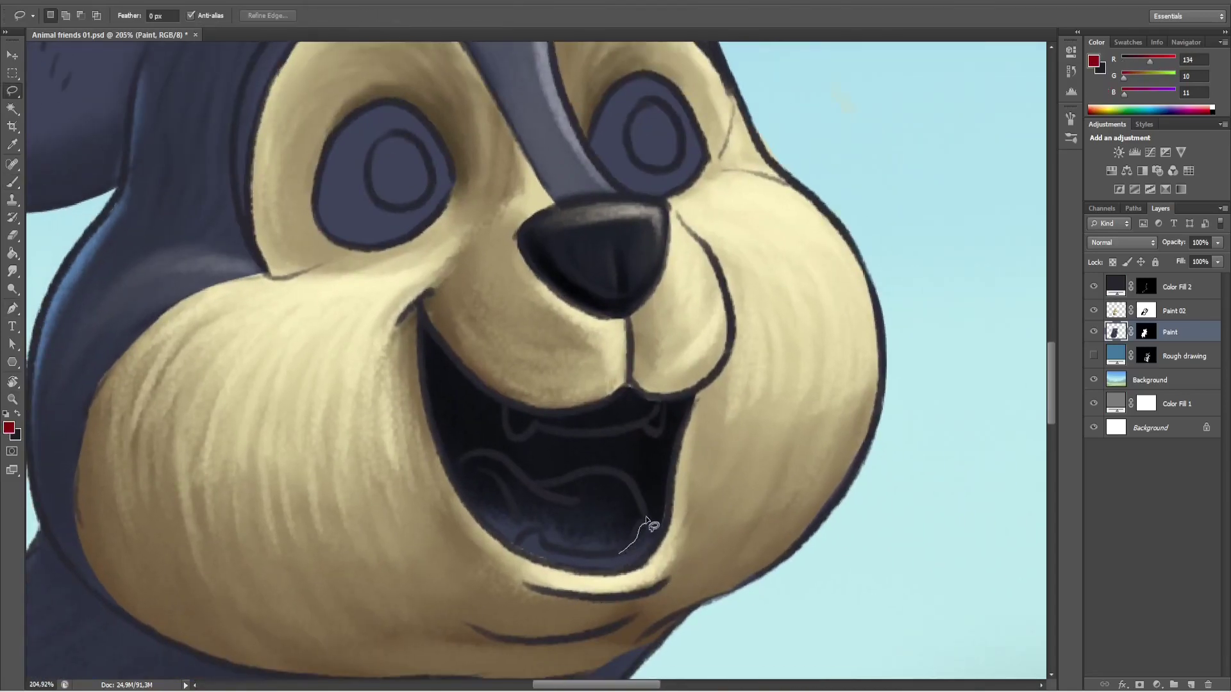
left_click_drag(506, 548, 510, 550)
key("b")
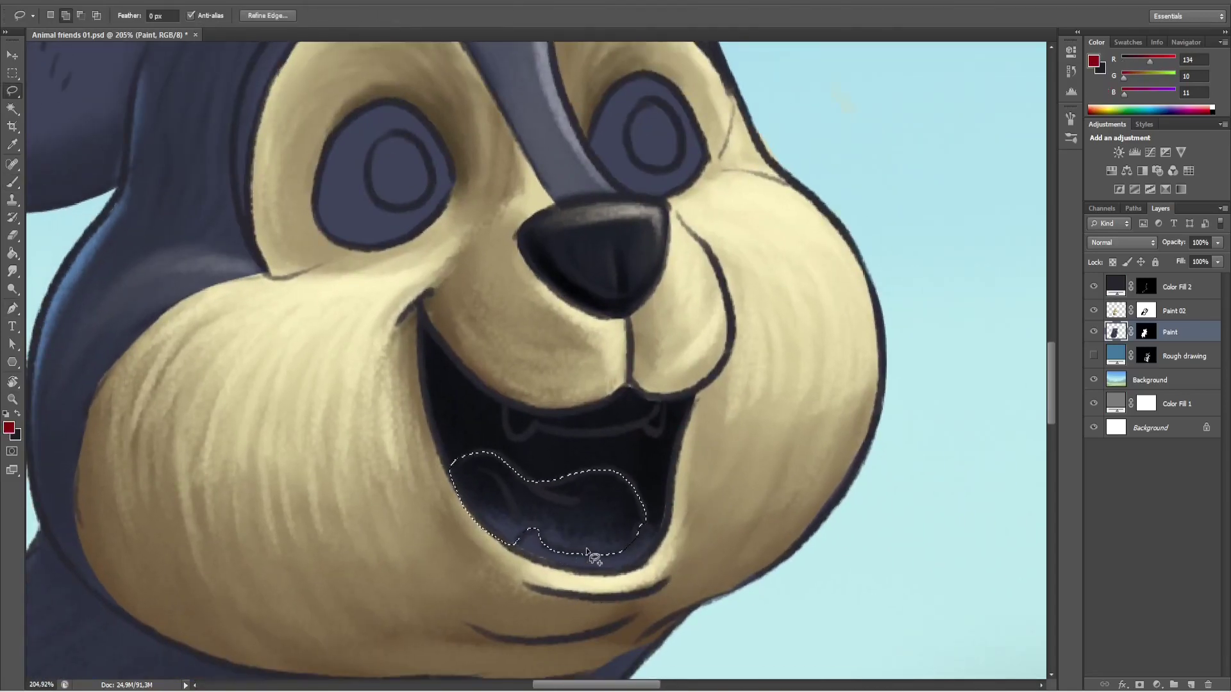
mouse_move(596, 507)
left_mouse_down()
mouse_move(539, 580)
mouse_move(536, 516)
mouse_move(487, 491)
mouse_move(576, 467)
mouse_move(604, 486)
mouse_move(467, 489)
mouse_move(438, 505)
left_mouse_up()
Shade the tongue within its selection and choose a very dark red (RGB 45, 6, 6) for its shadows.
left_click(1094, 61)
left_click(981, 301)
left_click(1148, 138)
key("bracketleft")
key("bracketleft")
left_click(1094, 61)
left_click(989, 286)
left_click(1167, 240)
Deselect the tongue and deepen its shadows at 50% opacity, using near-black red (RGB 20, 3, 3) for the darkest recess.
key("ctrl+d")
key("5")
left_click_drag(549, 515, 594, 534)
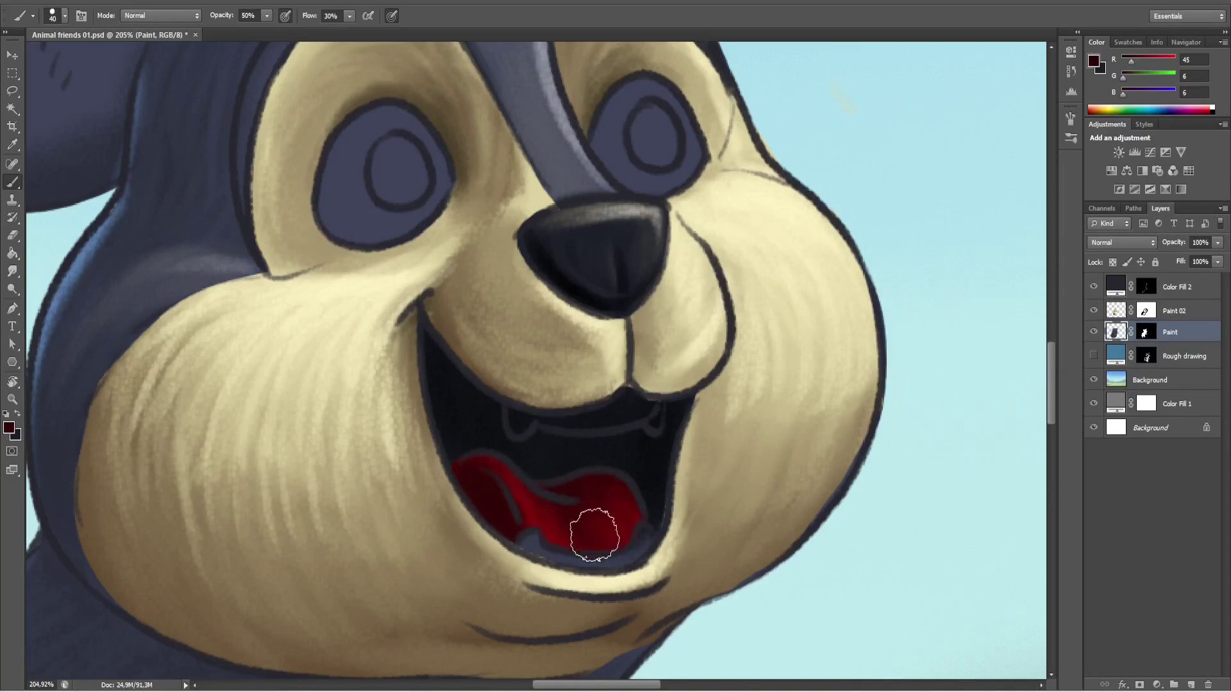
left_click(1093, 61)
left_click(994, 297)
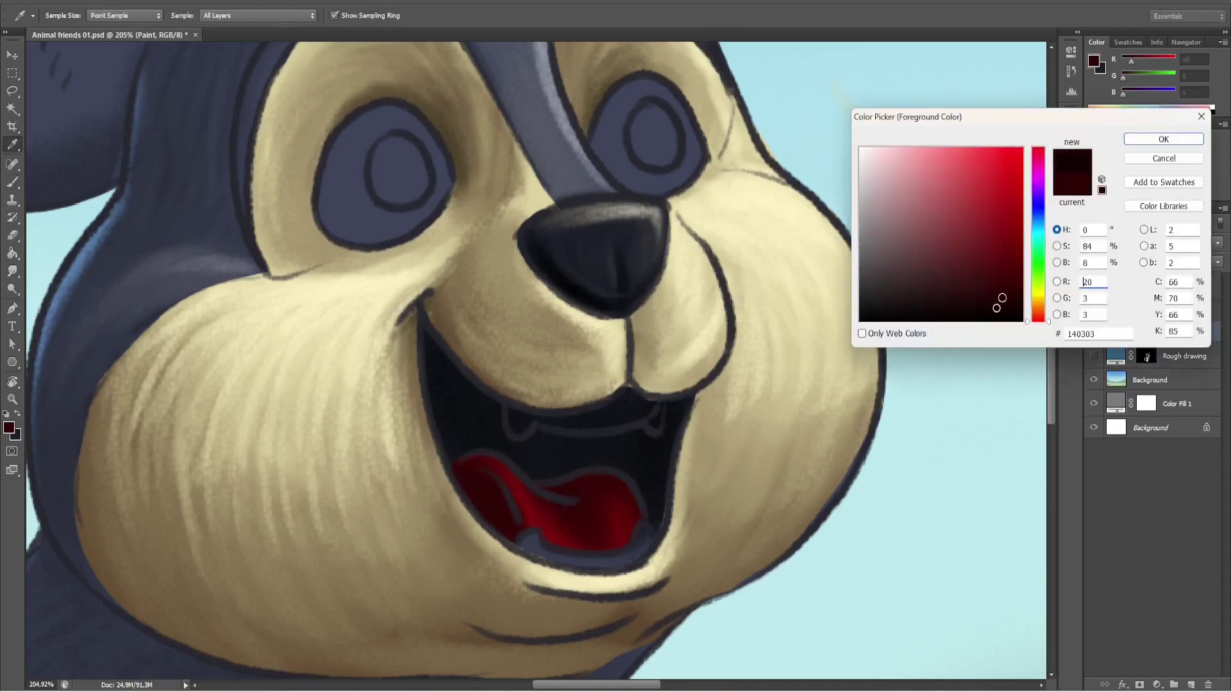
left_click(1168, 133)
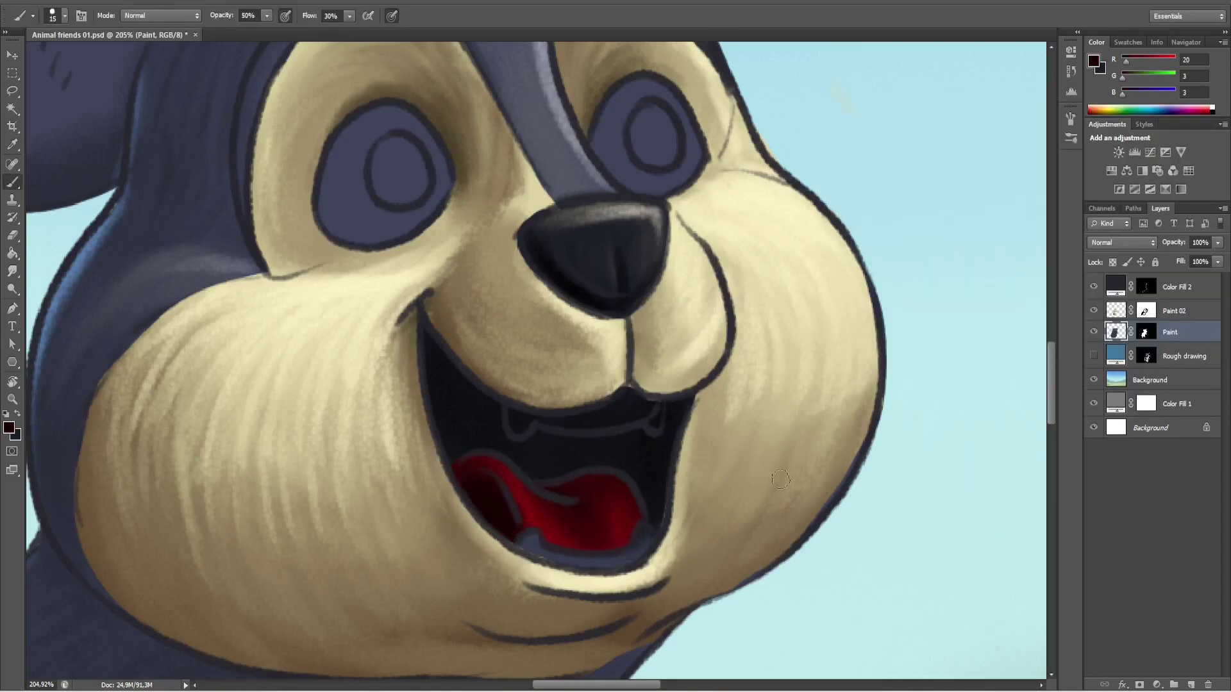
Change the Color Fill 2 line art colour to a darker near-black.
double_click(1116, 286)
left_click(885, 288)
key("Return")
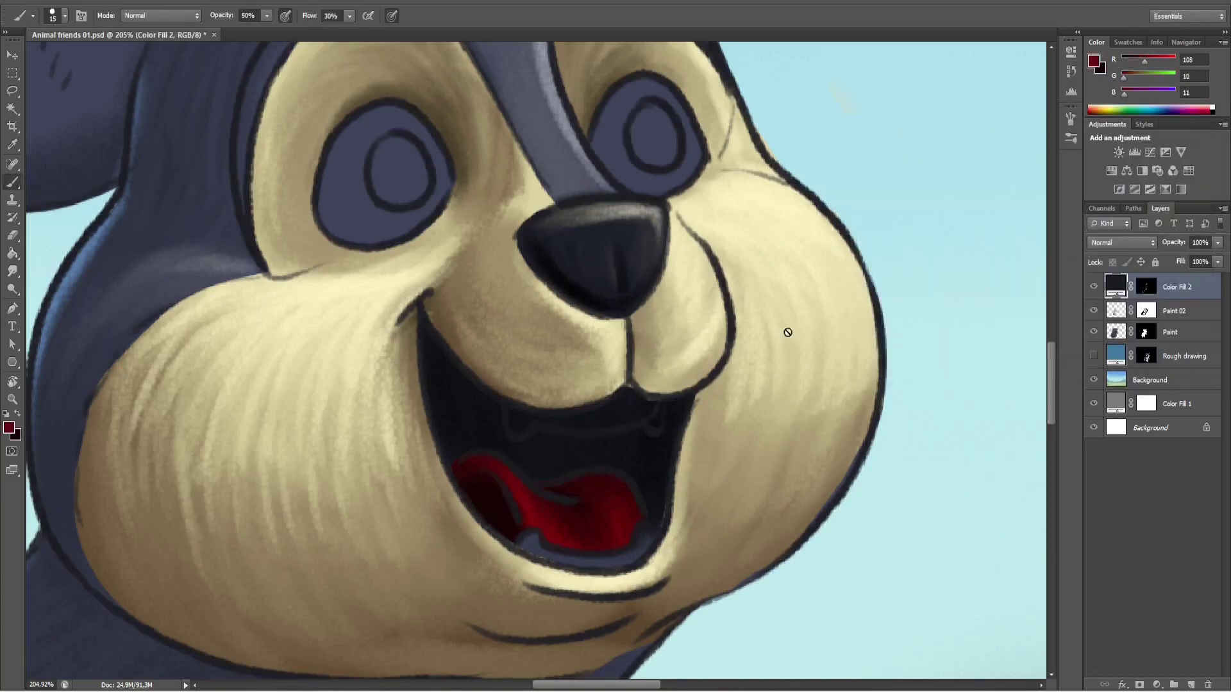
Paint orange-red (RGB 225, 83, 50) highlights on the tongue, working on the Paint layer.
left_click(1094, 61)
left_click(986, 178)
left_click(987, 166)
key("Return")
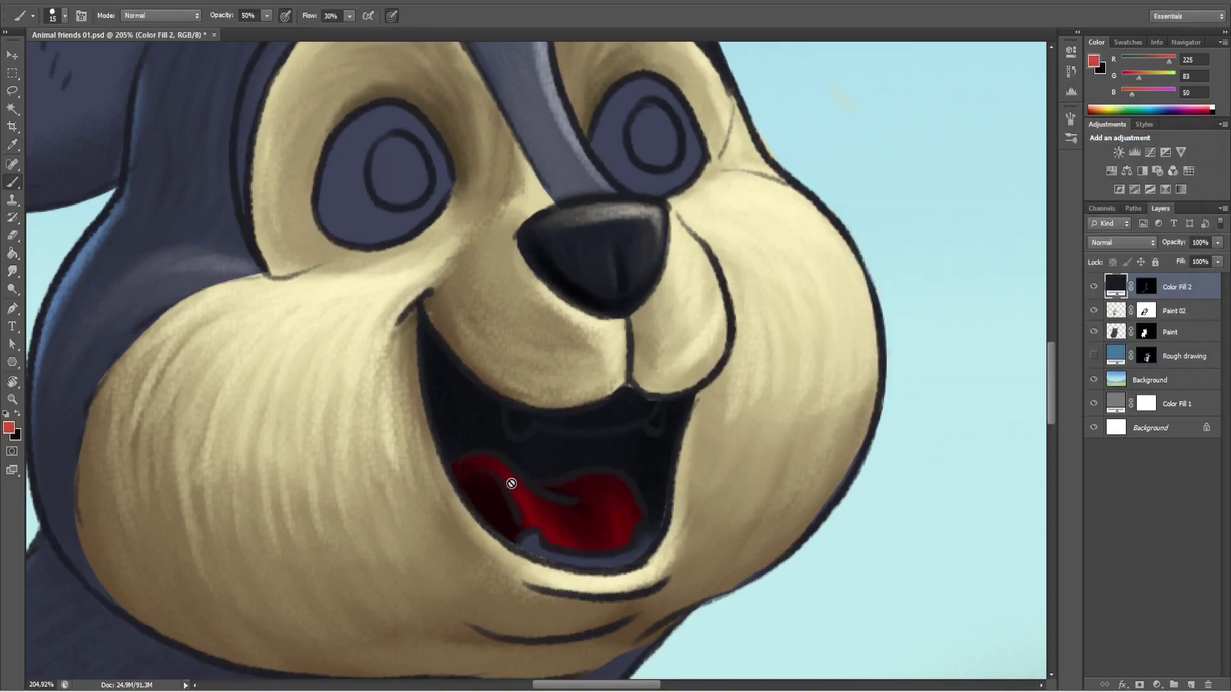
key("alt+bracketleft")
key("alt+bracketleft")
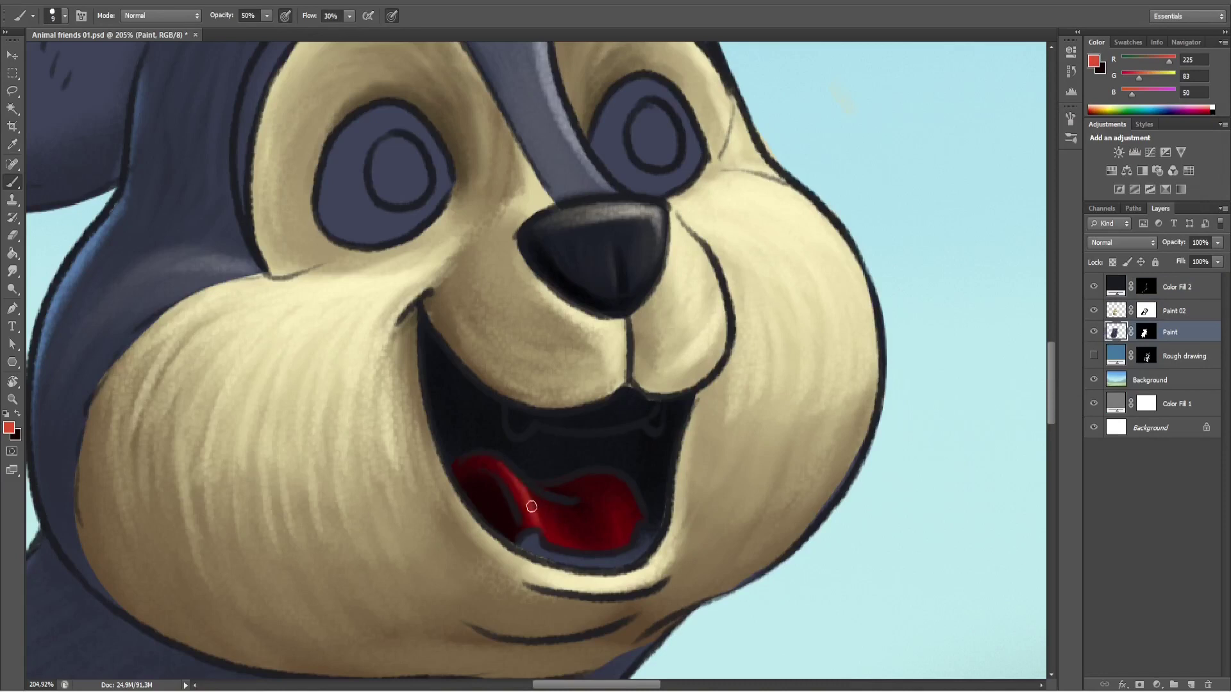
mouse_move(642, 569)
left_mouse_down()
mouse_move(610, 506)
mouse_move(632, 520)
mouse_move(543, 513)
left_mouse_up()
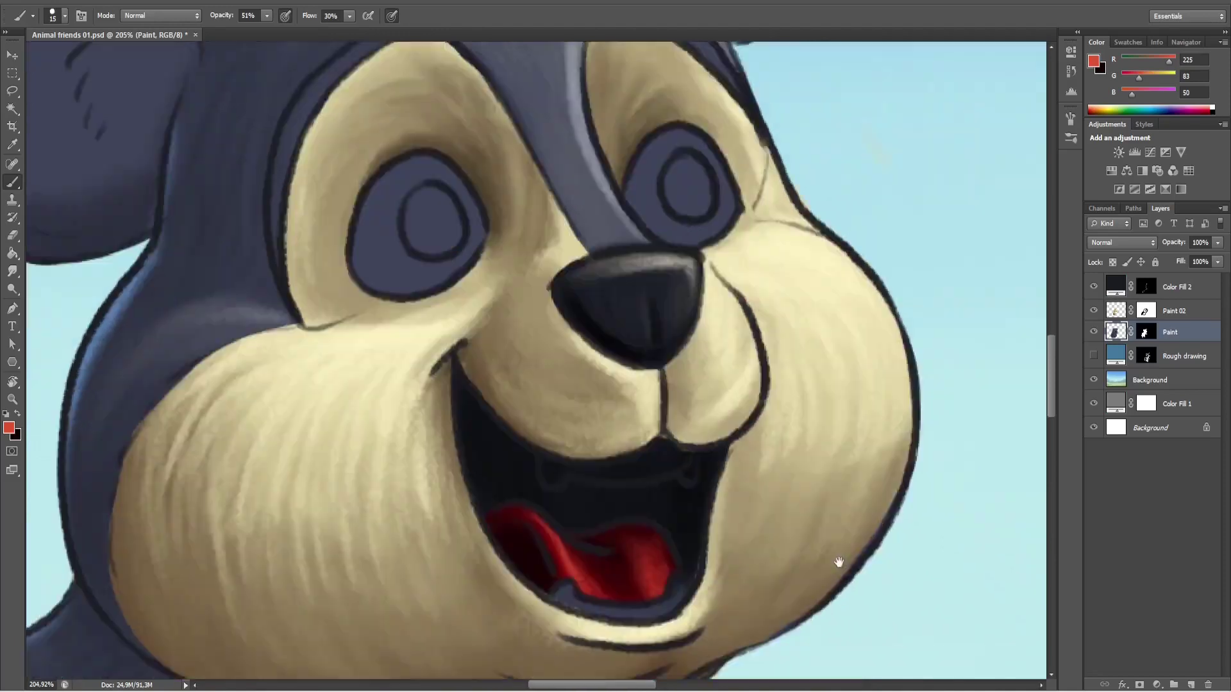
Select the upper and lower teeth together with freehand outlines.
key("l")
left_click_drag(533, 442, 558, 490)
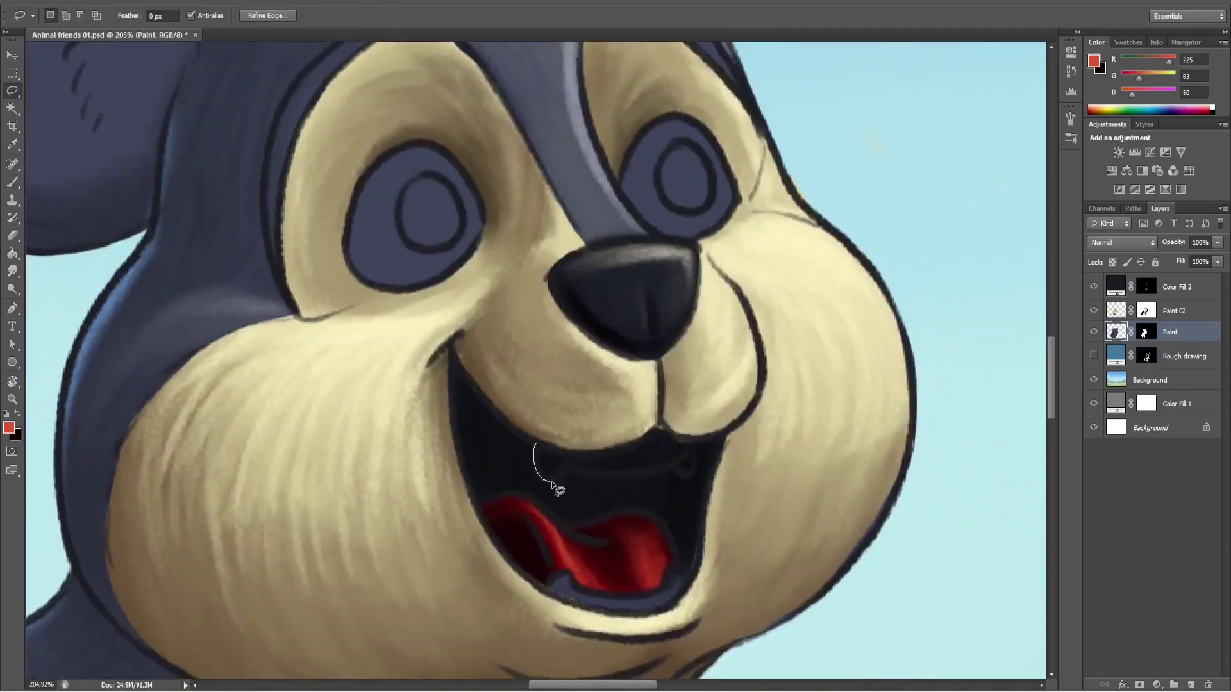
left_click_drag(638, 444, 534, 443)
left_click_drag(535, 443, 521, 401)
mouse_move(532, 549)
left_mouse_down()
mouse_move(583, 554)
mouse_move(674, 533)
mouse_move(624, 572)
mouse_move(539, 552)
left_mouse_up()
Choose a muted yellowish grey and paint it over the selected teeth as their base colour.
left_click(9, 428)
left_click_drag(1019, 192, 1019, 160)
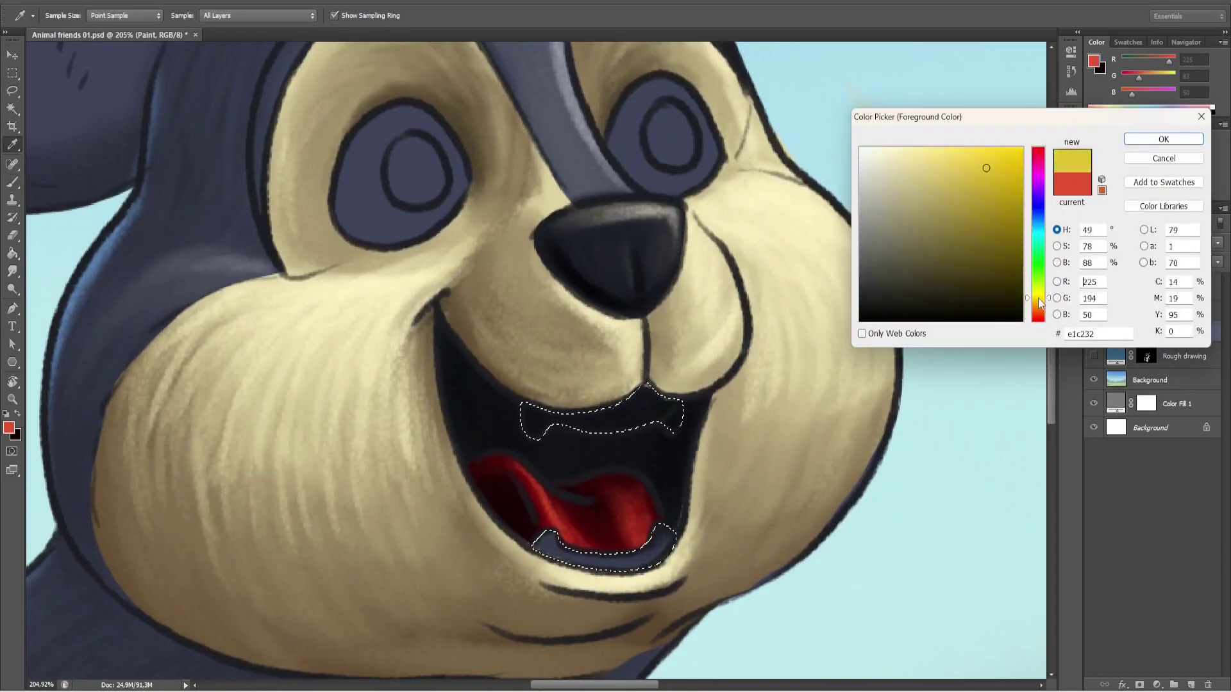
left_click(868, 231)
left_click(1159, 137)
key("b")
mouse_move(603, 410)
left_mouse_down()
mouse_move(711, 593)
mouse_move(603, 416)
mouse_move(604, 536)
mouse_move(645, 412)
mouse_move(566, 423)
left_mouse_up()
Hide the selection edges and highlight the teeth with light grey (RGB 211, 207, 191) and cream white (RGB 249, 243, 218).
key("ctrl+h")
left_click(9, 428)
left_click(874, 178)
key("Return")
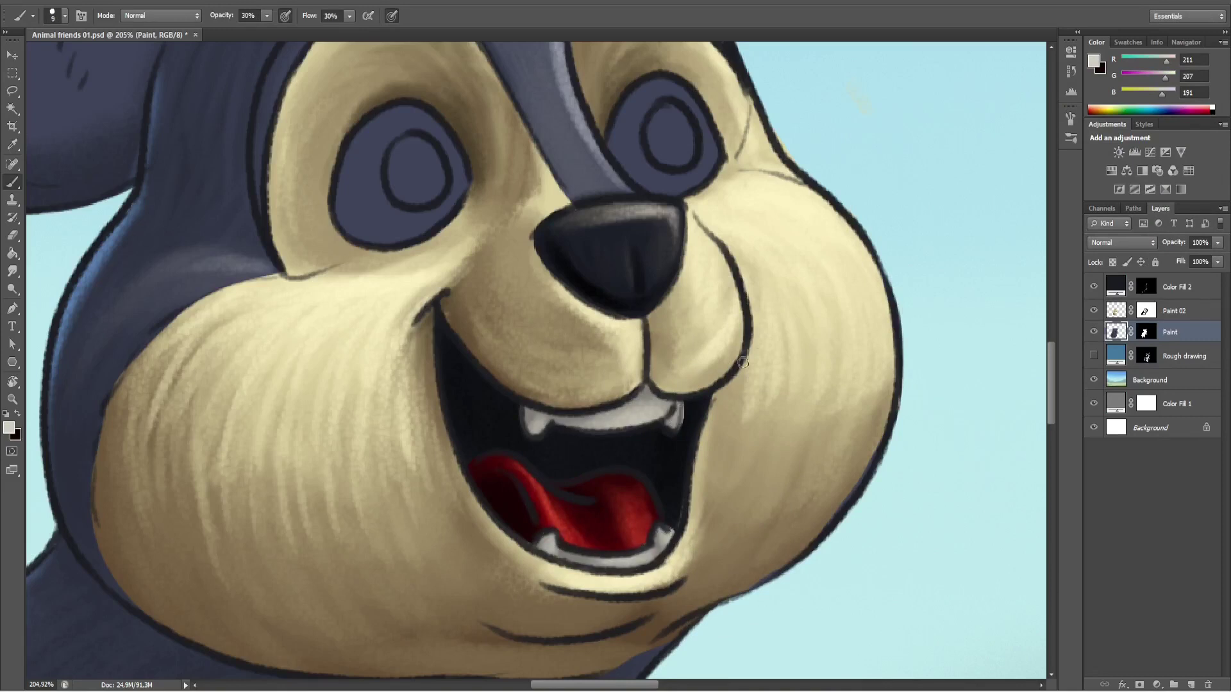
left_click(9, 427)
left_click(878, 151)
key("Return")
left_click_drag(654, 416, 585, 429)
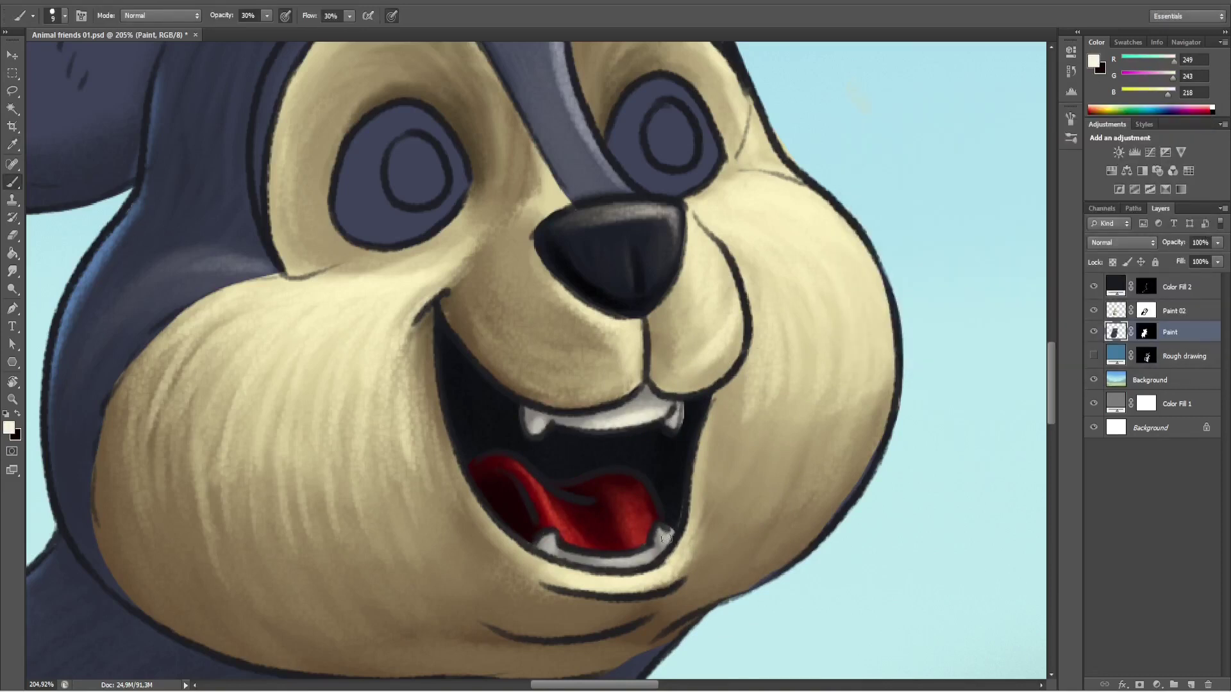
Select both eyes with freehand outlines along their line art.
scroll(588, 592, "down", 3)
scroll(647, 312, "up", 2)
key("l")
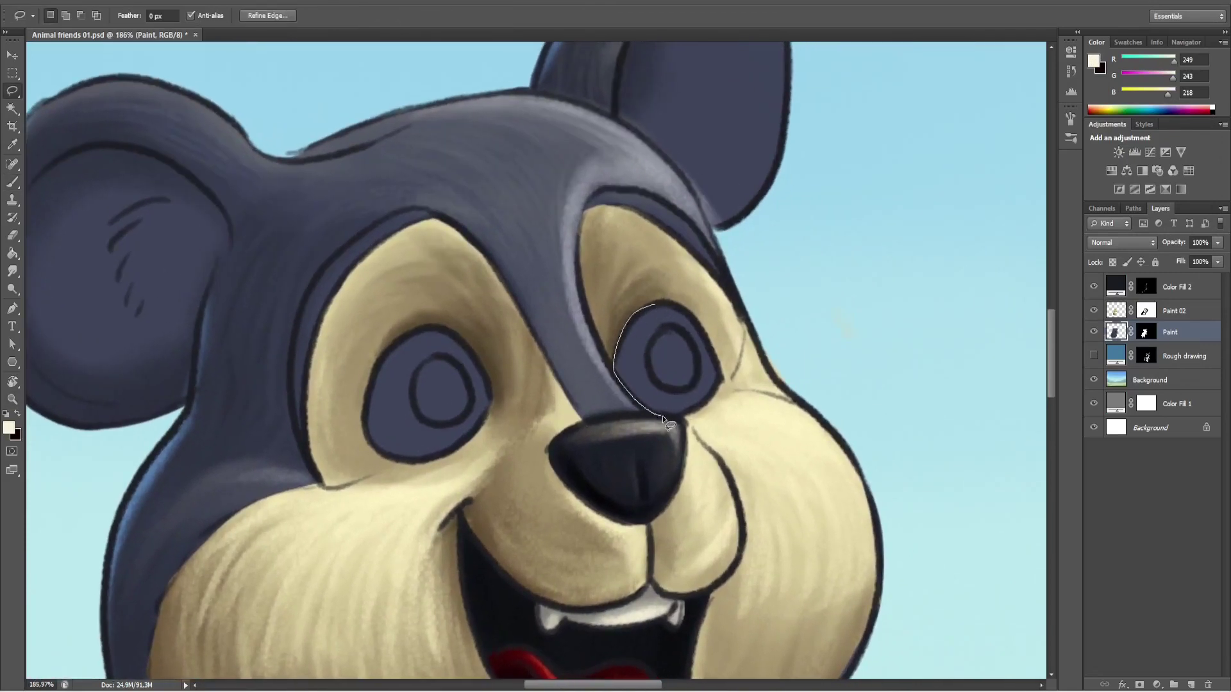
left_click_drag(669, 310, 664, 305)
left_click_drag(465, 440, 478, 364)
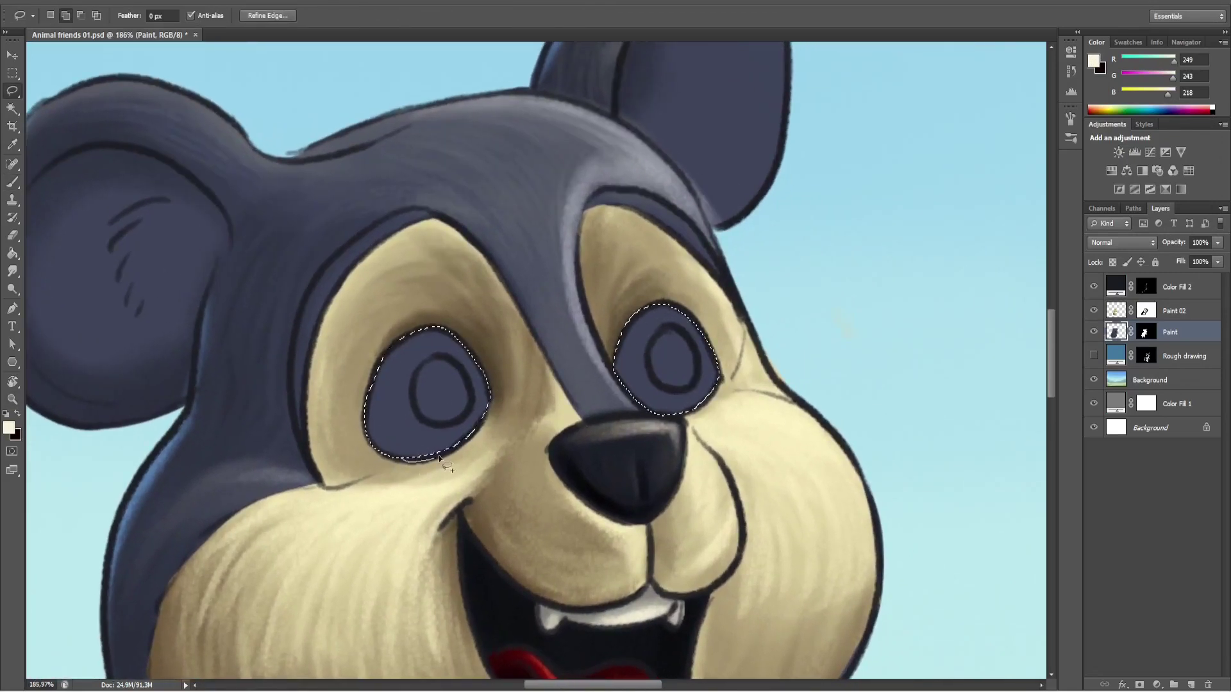
left_click_drag(439, 455, 450, 450)
Fill the selected eyes with dark blue (RGB 28, 32, 70) at 100% opacity and clear the selection.
key("b")
left_click(1094, 61)
left_click_drag(1038, 298, 1038, 211)
left_click(988, 260)
left_click(961, 272)
left_click(1163, 139)
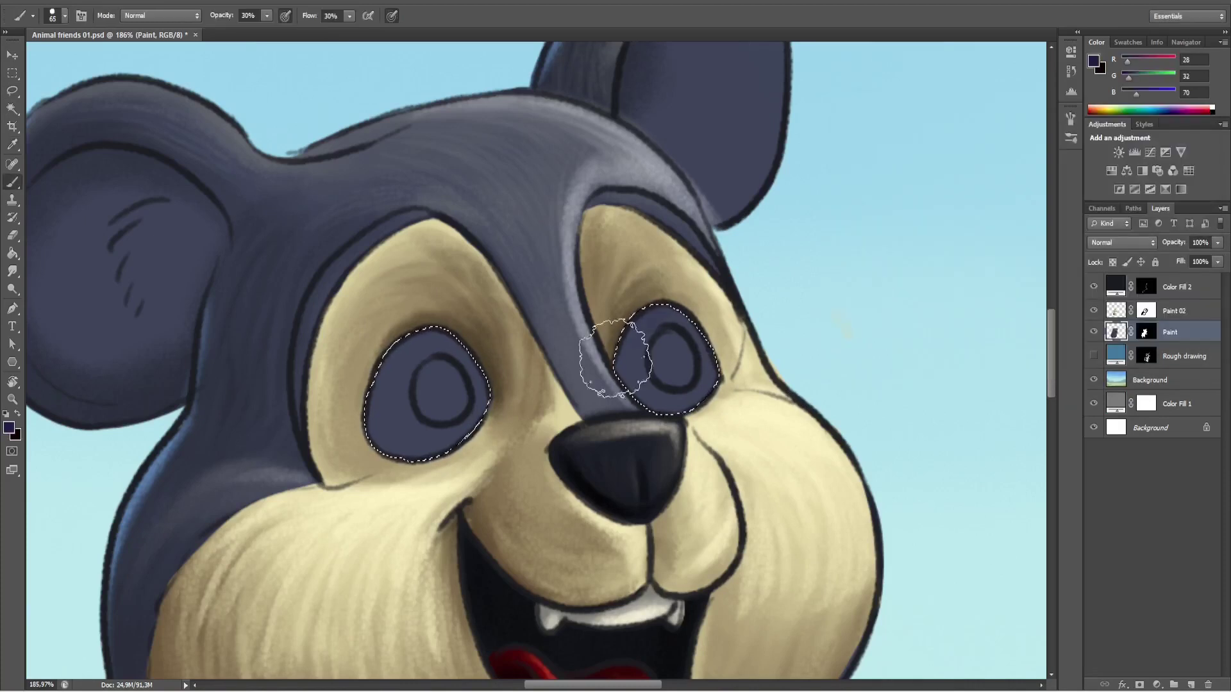
mouse_move(621, 357)
left_mouse_down()
mouse_move(720, 407)
mouse_move(641, 312)
mouse_move(524, 360)
mouse_move(440, 329)
left_mouse_up()
key("ctrl+d")
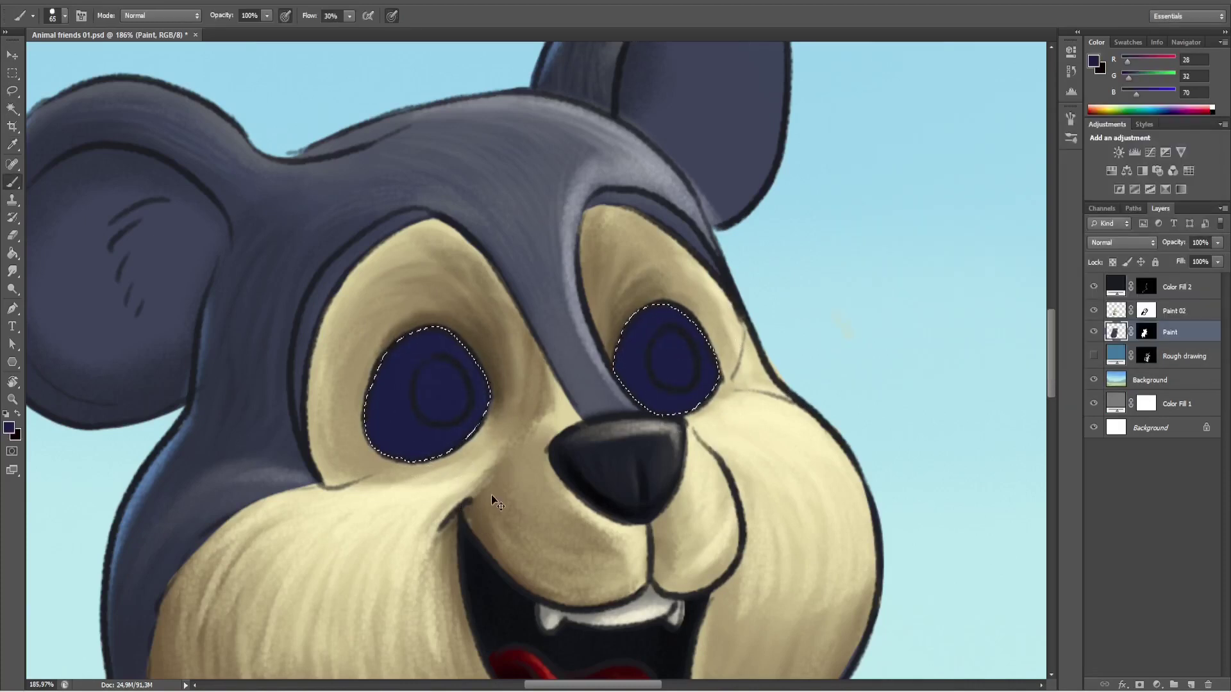
Shade the edges of both eyes with a smaller brush in very dark blue (RGB 12, 14, 35).
left_click(1093, 61)
left_click(974, 308)
left_click(1164, 139)
key("bracketleft")
key("bracketleft")
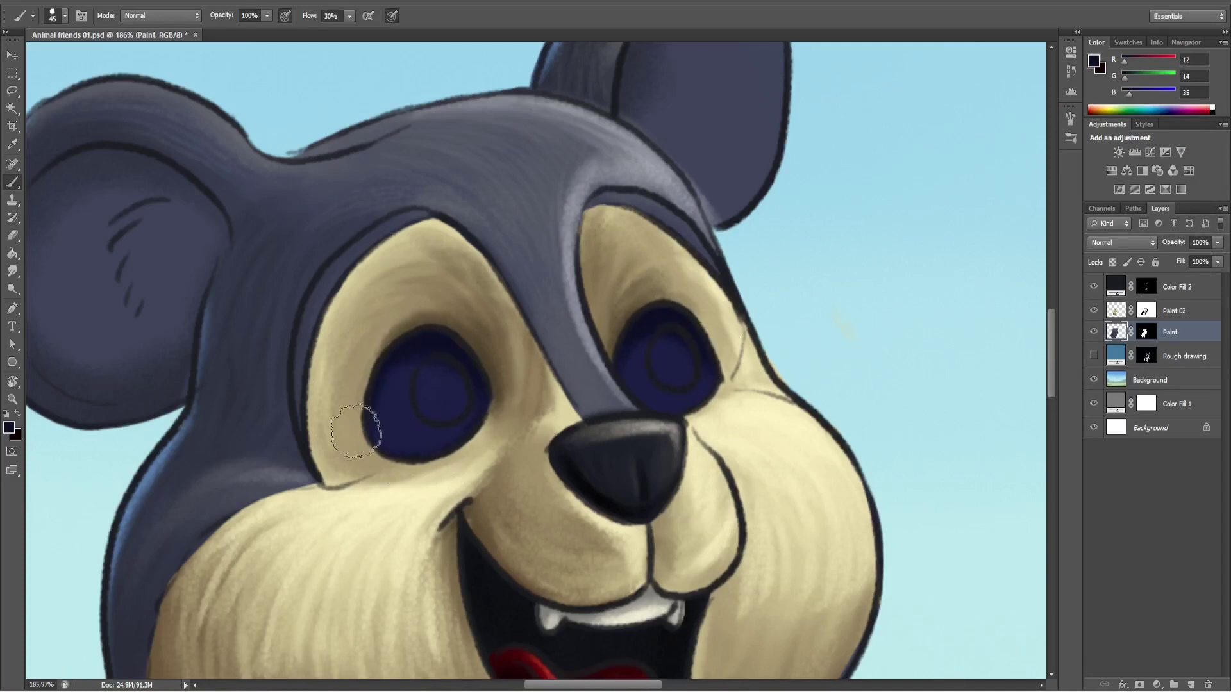
Lighten the irises of both eyes with medium blue (RGB 64, 88, 179) at 30% opacity.
left_click(1093, 61)
left_click(961, 198)
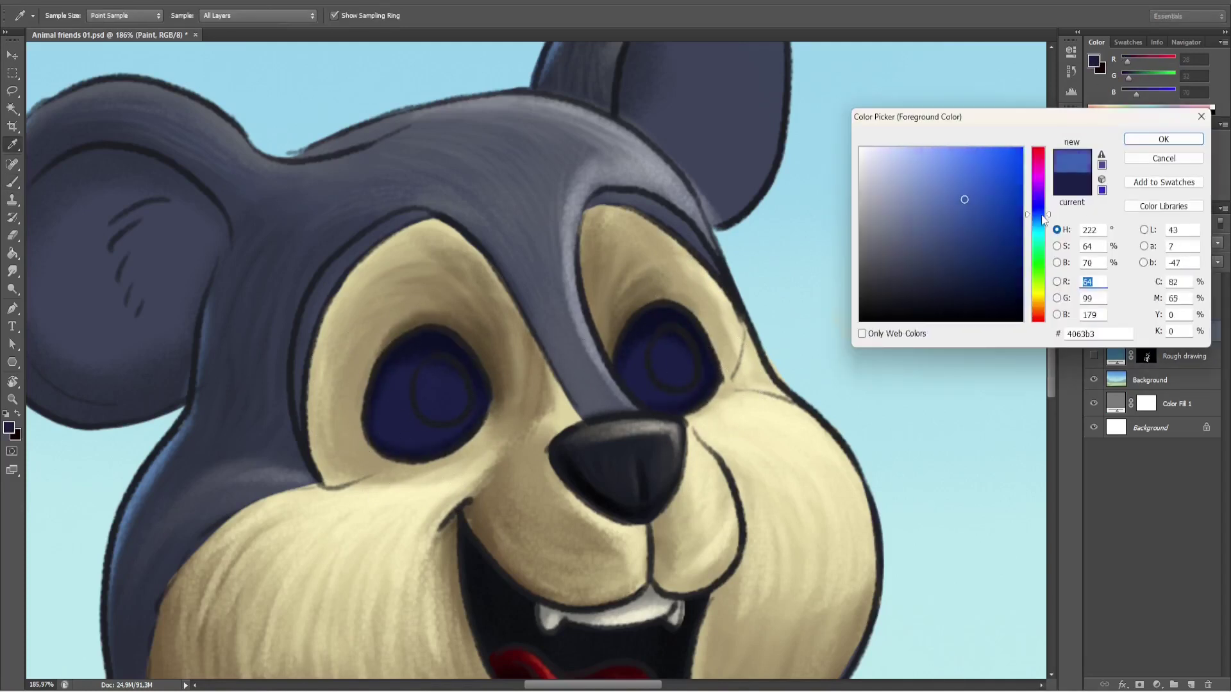
left_click(1162, 137)
key("3")
mouse_move(388, 404)
left_mouse_down()
mouse_move(434, 419)
mouse_move(437, 410)
mouse_move(387, 409)
mouse_move(407, 376)
left_mouse_up()
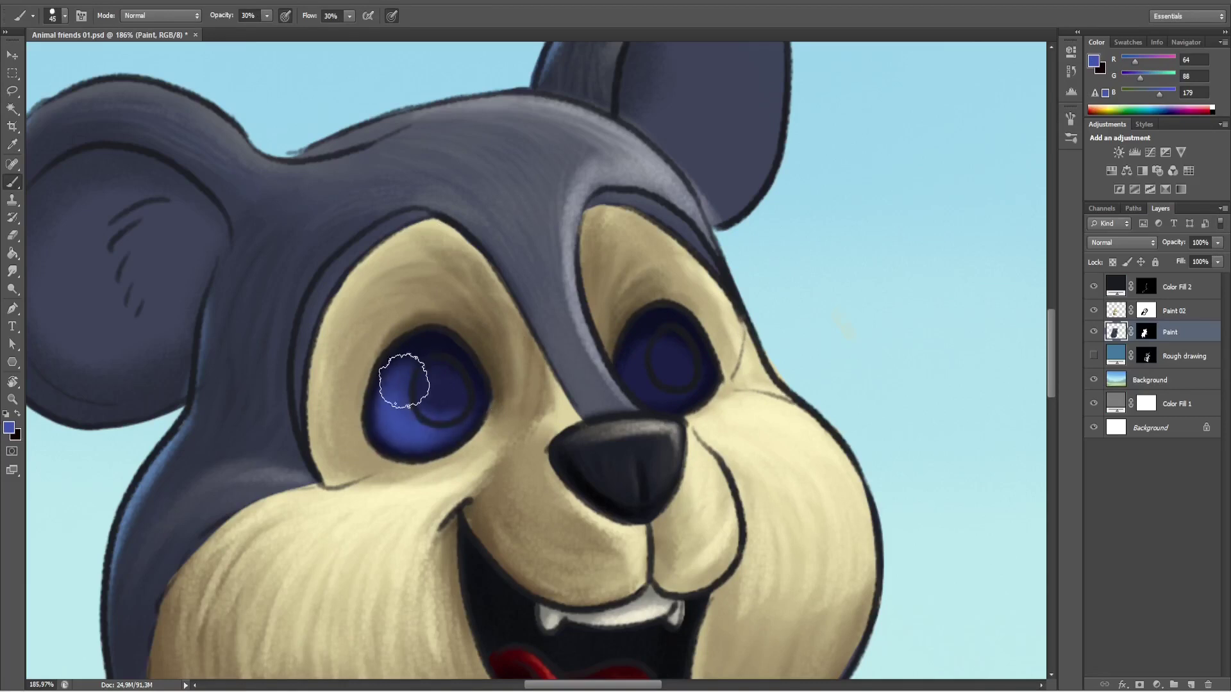
mouse_move(634, 350)
left_mouse_down()
mouse_move(694, 355)
mouse_move(677, 395)
left_mouse_up()
Highlight both irises using a smaller brush with light blue (RGB 88, 171, 229) and bright sky blue (RGB 110, 216, 255).
left_click(1093, 61)
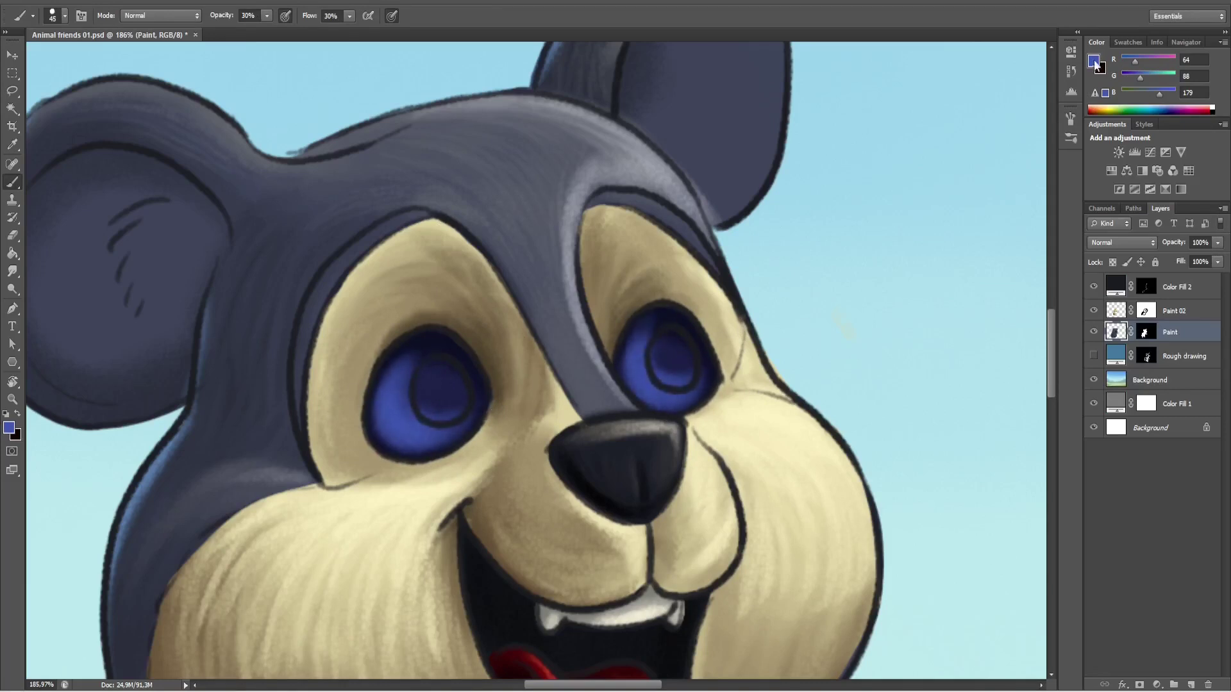
left_click(958, 165)
left_click(1160, 135)
key("bracketleft")
key("bracketleft")
mouse_move(388, 410)
left_mouse_down()
mouse_move(412, 431)
mouse_move(405, 423)
left_mouse_up()
left_click(1094, 61)
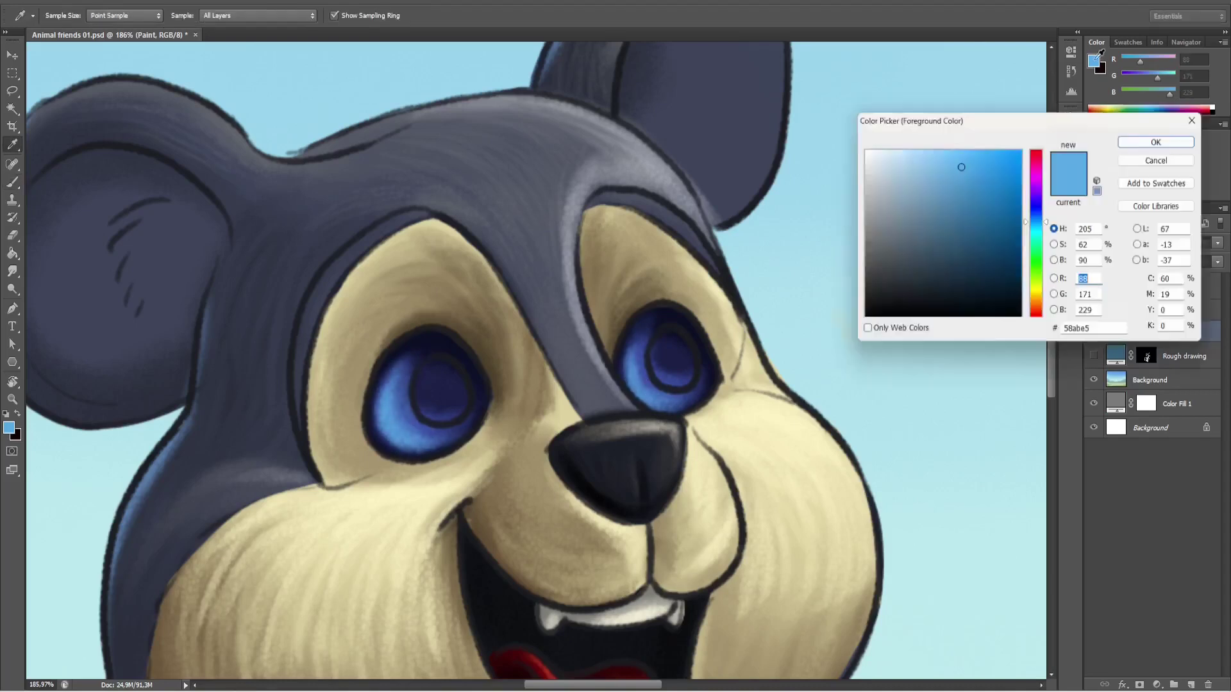
left_click(952, 125)
left_click(1160, 135)
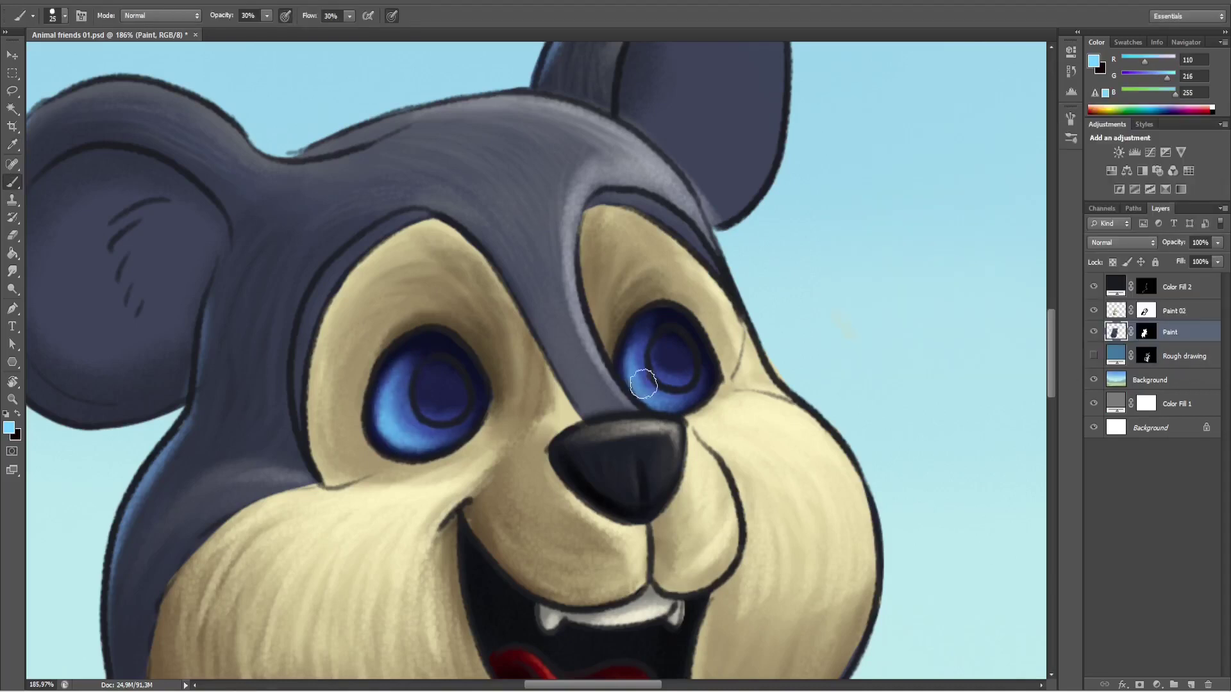
left_click(399, 396, "alt")
Paint both pupils black at 100% opacity inside freehand selections and clear the selection.
key("l")
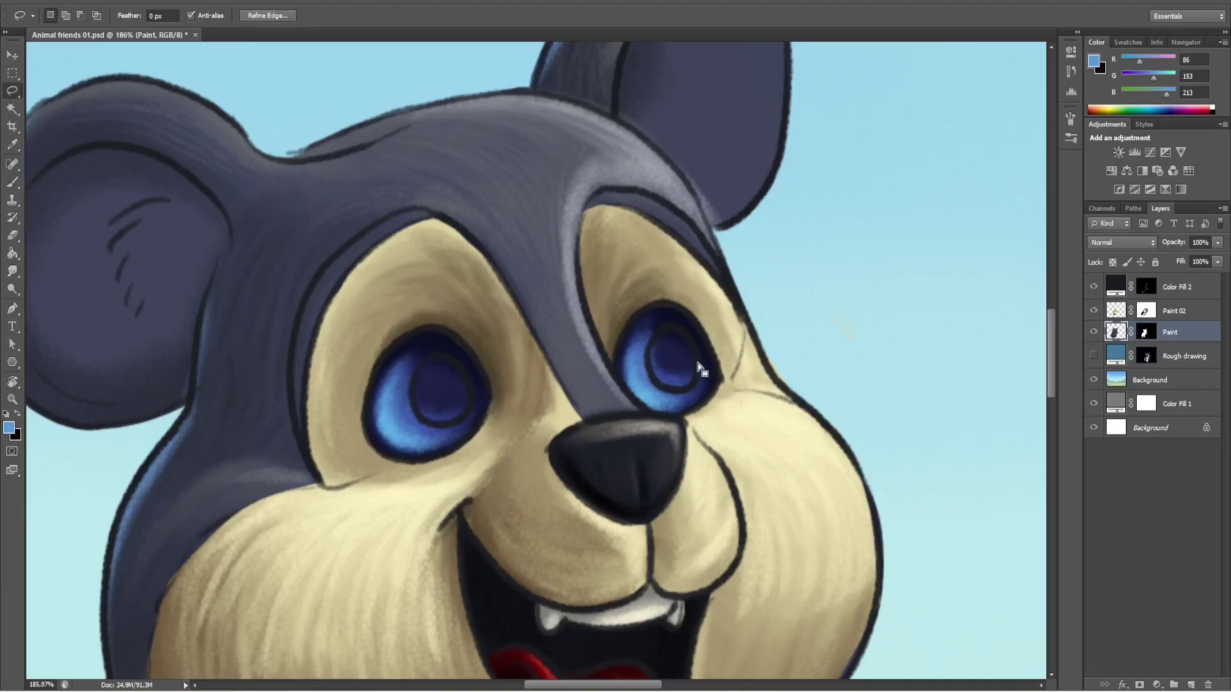
mouse_move(683, 389)
left_mouse_down()
mouse_move(423, 420)
mouse_move(470, 392)
mouse_move(689, 342)
mouse_move(424, 398)
mouse_move(437, 339)
mouse_move(434, 408)
mouse_move(655, 321)
mouse_move(449, 448)
mouse_move(675, 336)
mouse_move(774, 565)
mouse_move(906, 389)
mouse_move(830, 310)
mouse_move(794, 482)
mouse_move(639, 599)
mouse_move(742, 544)
left_mouse_up()
key("d")
key("b")
key("ctrl+d")
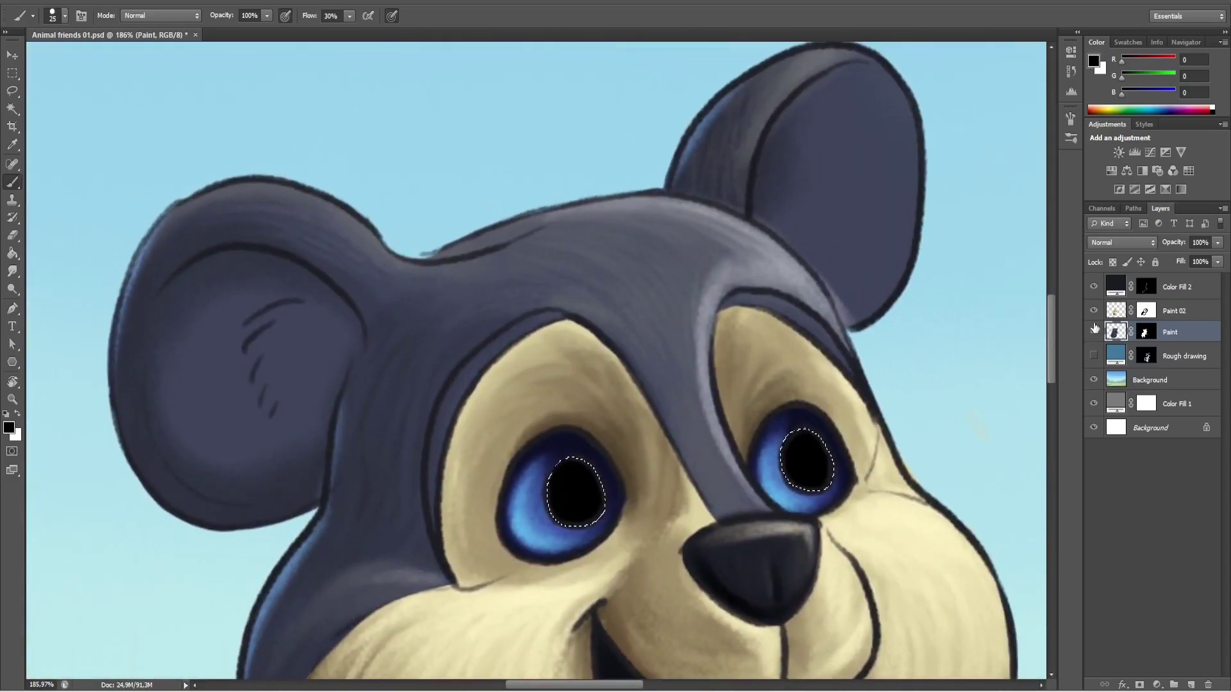
Select the inner areas of both ears with freehand outlines on the Paint 02 layer.
key("alt+bracketright")
key("l")
left_click_drag(832, 275, 801, 282)
left_click_drag(718, 227, 720, 187)
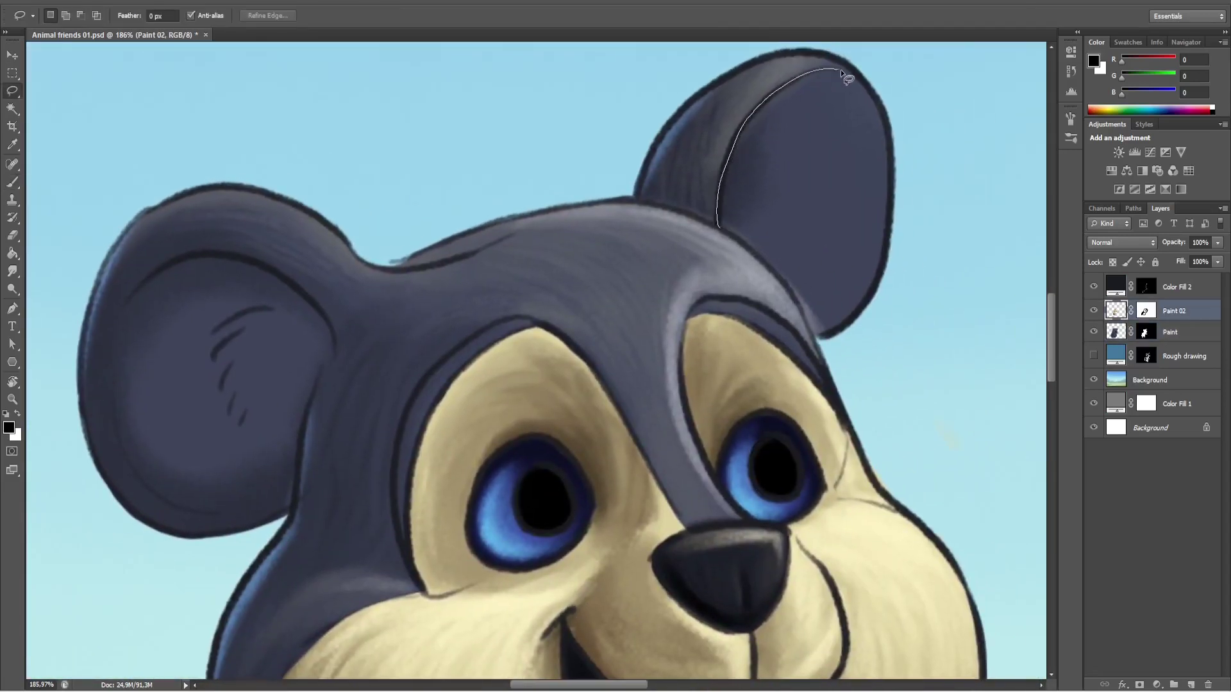
left_click_drag(743, 246, 738, 242)
scroll(532, 359, "left", 2)
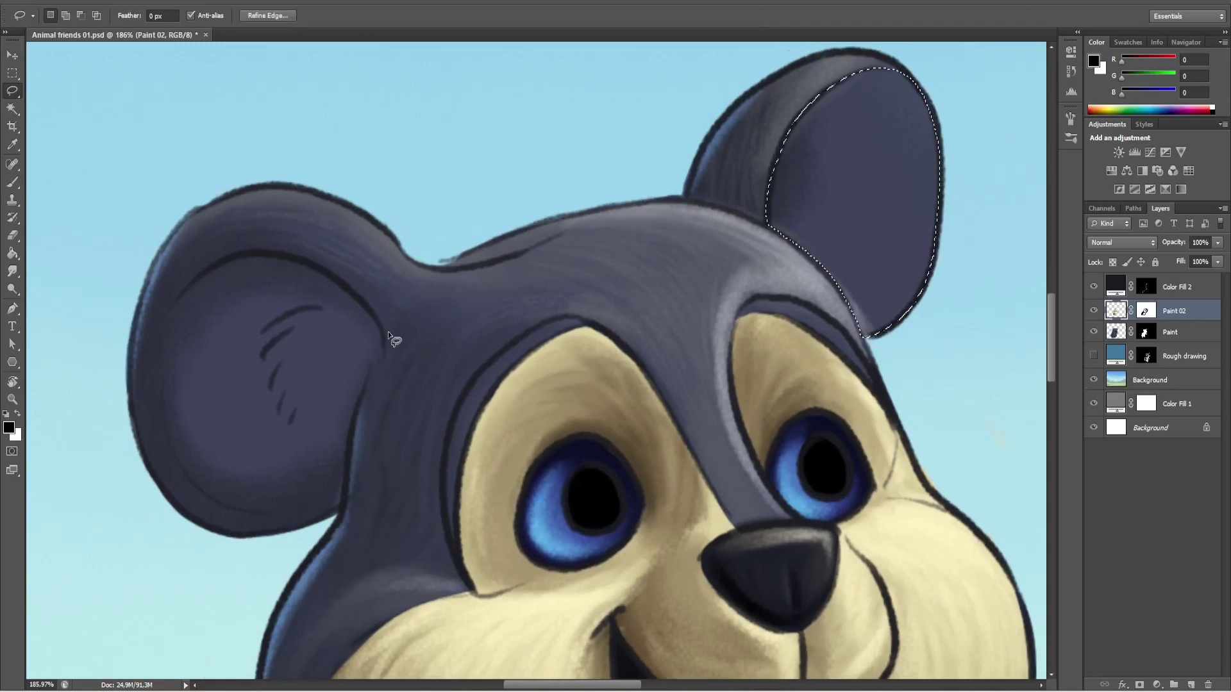
mouse_move(382, 330)
left_mouse_down()
mouse_move(257, 440)
mouse_move(237, 305)
left_mouse_up()
left_click_drag(380, 322, 330, 282)
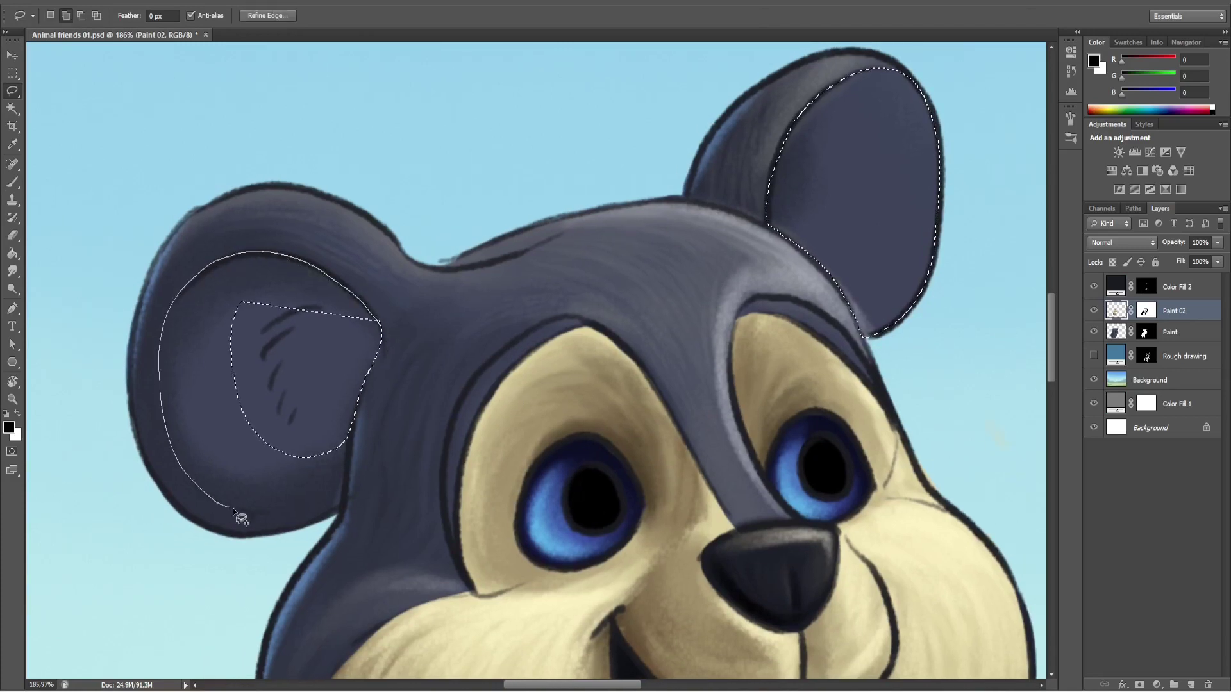
left_click_drag(356, 459, 371, 324)
scroll(371, 325, "down", 2)
Fill the selected inner ears with reddish brown (RGB 131, 68, 36) at 100% opacity using a larger brush.
key("i")
left_click(1093, 61)
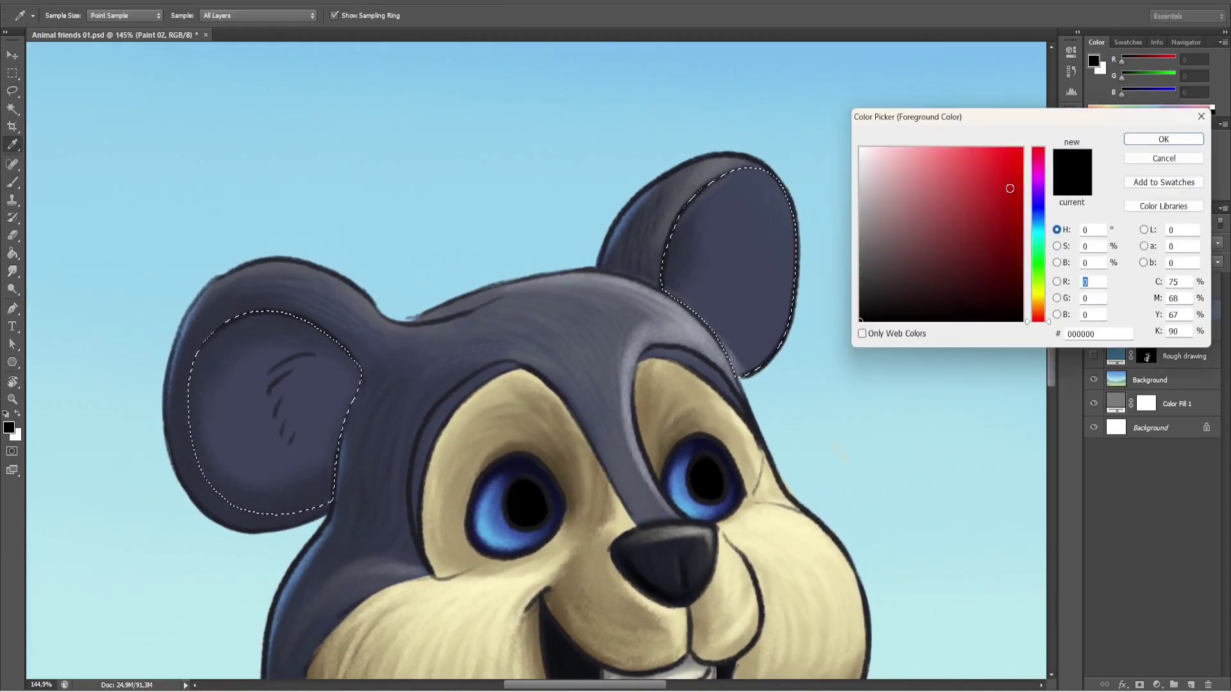
left_click(981, 252)
left_click_drag(980, 252, 994, 231)
key("Return")
key("b")
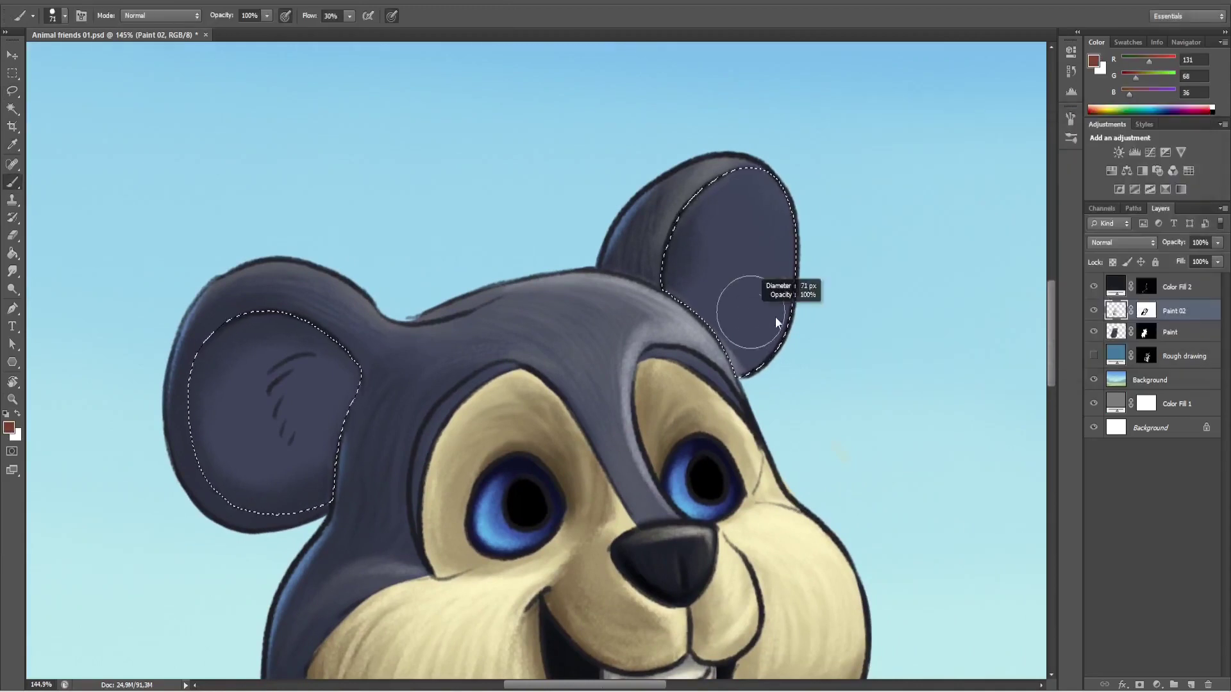
mouse_move(759, 313)
left_mouse_down()
mouse_move(724, 282)
mouse_move(718, 333)
left_mouse_up()
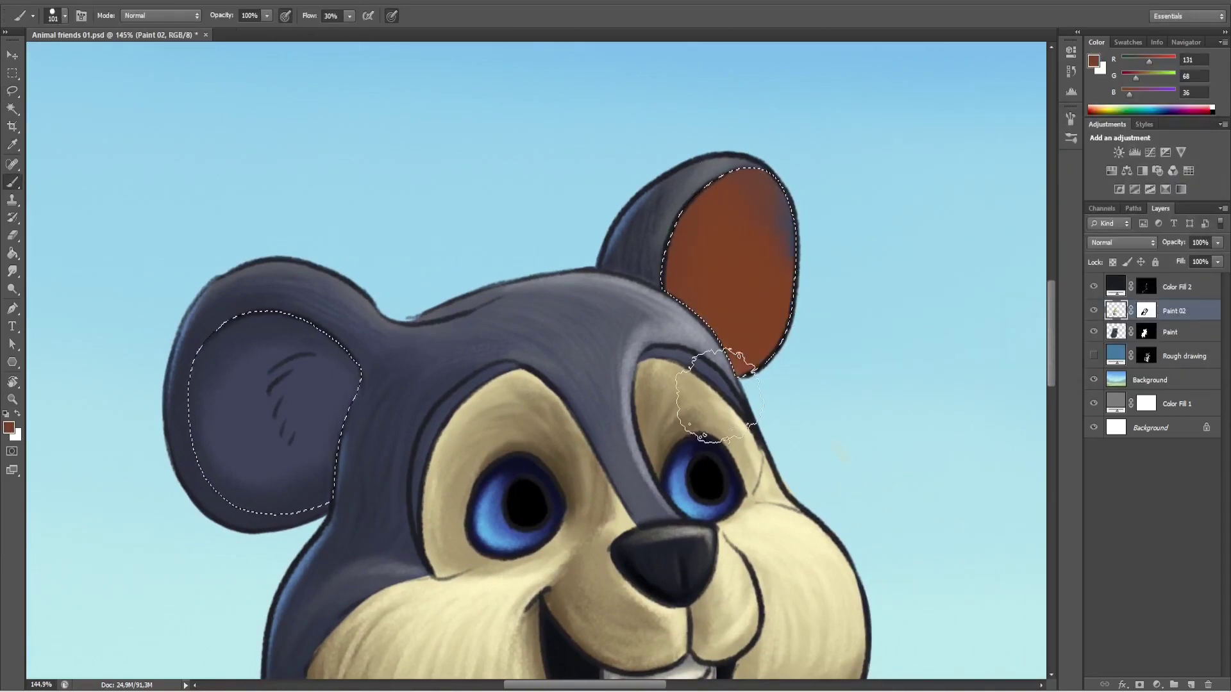
mouse_move(330, 362)
left_mouse_down()
mouse_move(323, 420)
mouse_move(300, 384)
left_mouse_up()
Hide the selection edges and shade the inner ears with dark brown (RGB 65, 35, 20) and near-black brown (RGB 36, 17, 7).
left_click(1093, 61)
left_click(970, 275)
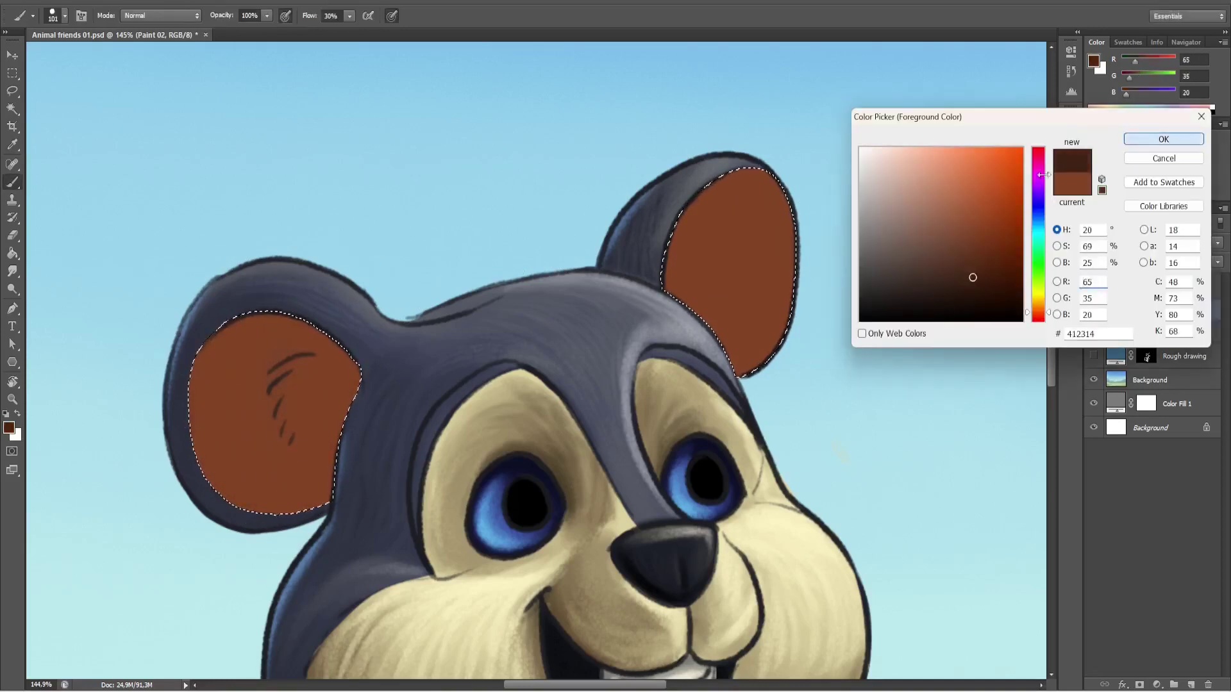
key("Return")
mouse_move(686, 262)
left_mouse_down()
mouse_move(665, 297)
mouse_move(725, 269)
mouse_move(688, 213)
mouse_move(649, 231)
mouse_move(787, 249)
mouse_move(772, 199)
mouse_move(732, 256)
mouse_move(802, 264)
left_mouse_up()
key("ctrl+h")
mouse_move(489, 398)
left_mouse_down()
mouse_move(353, 371)
mouse_move(408, 413)
mouse_move(392, 338)
mouse_move(472, 386)
mouse_move(429, 352)
mouse_move(456, 380)
mouse_move(281, 404)
mouse_move(458, 299)
mouse_move(354, 347)
mouse_move(461, 472)
left_mouse_up()
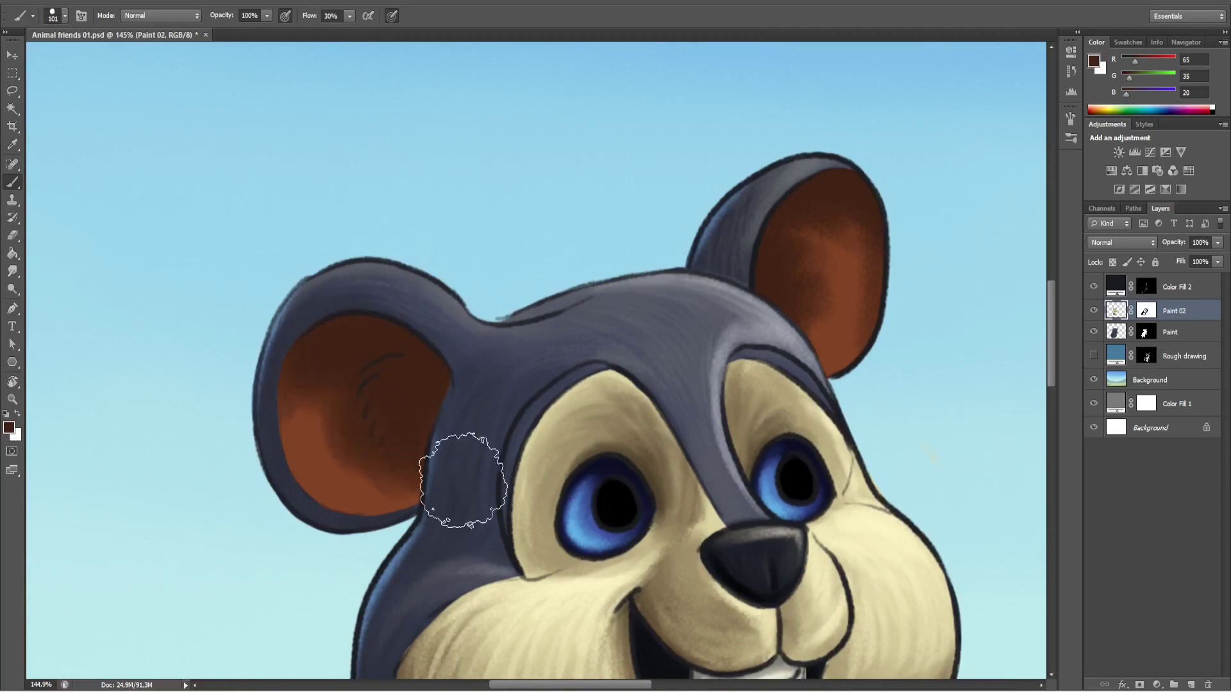
left_click(1094, 61)
left_click(989, 298)
key("Return")
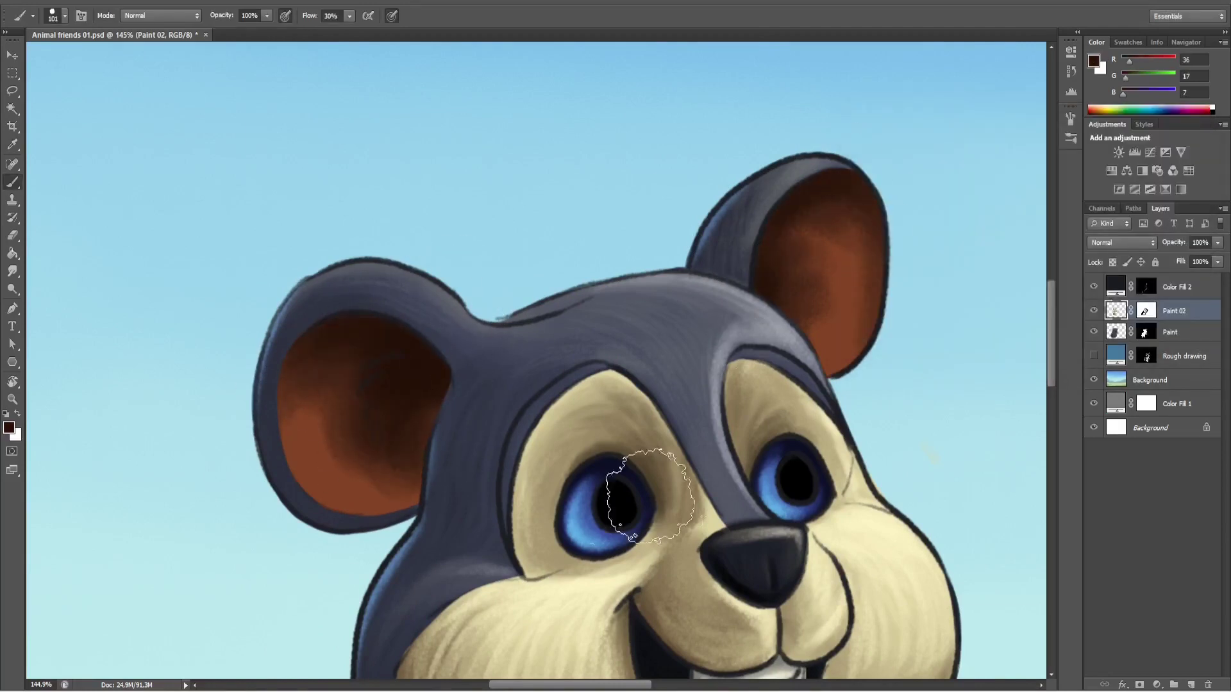
Paint the lower rim of the bear's inner ear beside the cheek fur with red (RGB 207, 81, 56) using a smaller brush.
left_click(834, 256, "alt")
left_click(1093, 60)
left_click(967, 179)
left_click(1174, 138)
key("bracketleft")
key("bracketleft")
key("bracketleft")
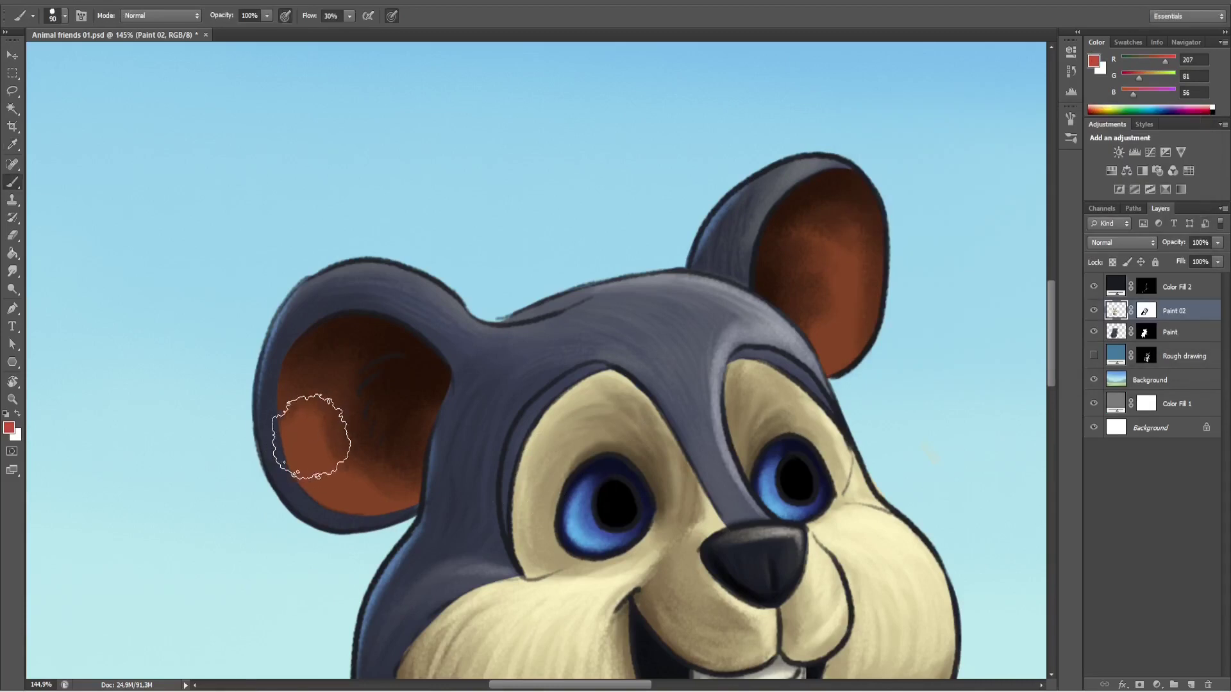
mouse_move(316, 440)
left_mouse_down()
mouse_move(318, 471)
mouse_move(308, 411)
mouse_move(357, 494)
left_mouse_up()
Highlight the lower rims of both inner ears with salmon pinks, including RGB 205, 106, 87 and RGB 228, 135, 116.
left_click(1093, 61)
left_click(937, 164)
left_click(1153, 129)
left_click(1093, 60)
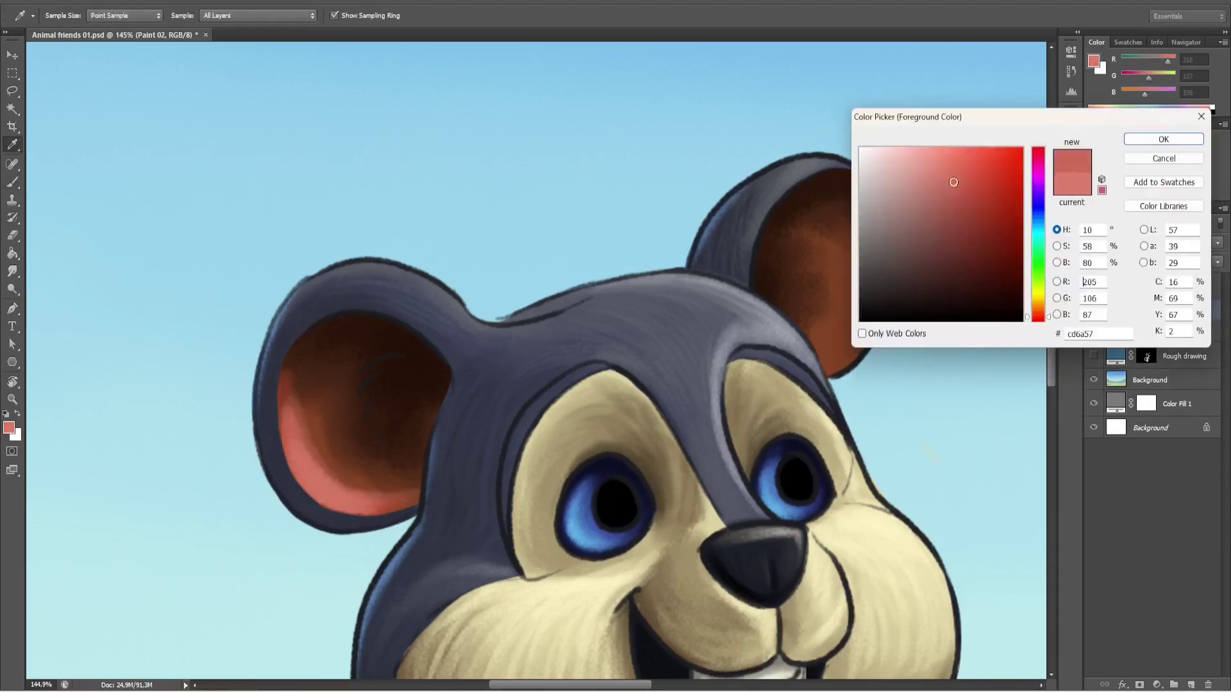
left_click(953, 181)
left_click(1154, 128)
left_click_drag(834, 340, 846, 263)
left_click(1094, 61)
left_click(939, 149)
left_click(1154, 129)
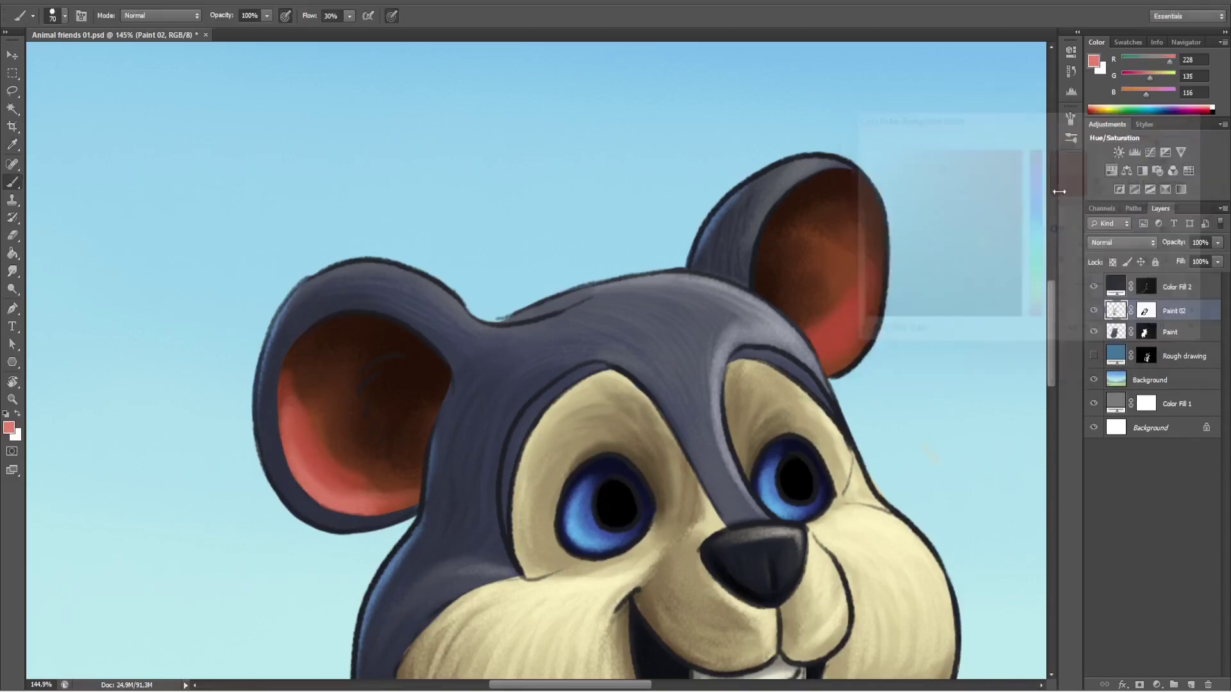
mouse_move(306, 417)
left_mouse_down()
mouse_move(310, 440)
mouse_move(384, 496)
left_mouse_up()
Blend the red and brown tones inside the far ear with a smaller brush at 30% opacity, sampling colours from the ear.
key("bracketleft")
key("bracketleft")
key("bracketleft")
left_click(813, 320, "alt")
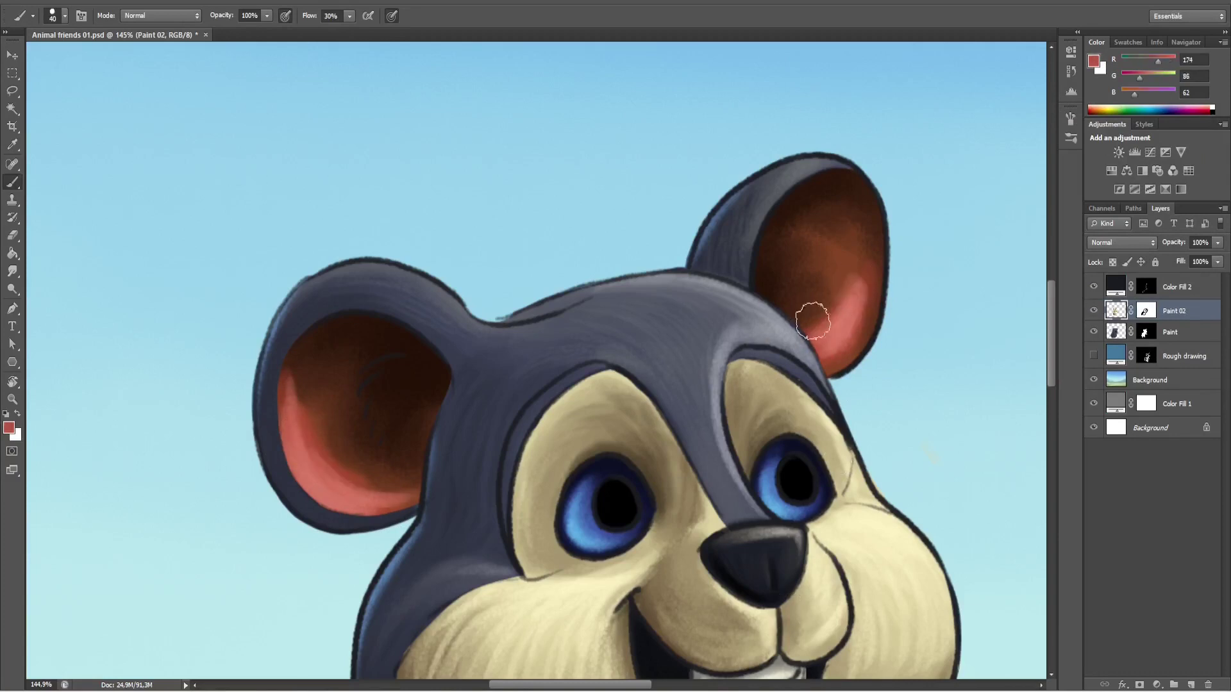
mouse_move(805, 344)
left_mouse_down()
mouse_move(860, 261)
mouse_move(864, 303)
left_mouse_up()
left_click(837, 332, "alt")
left_click(796, 289, "alt")
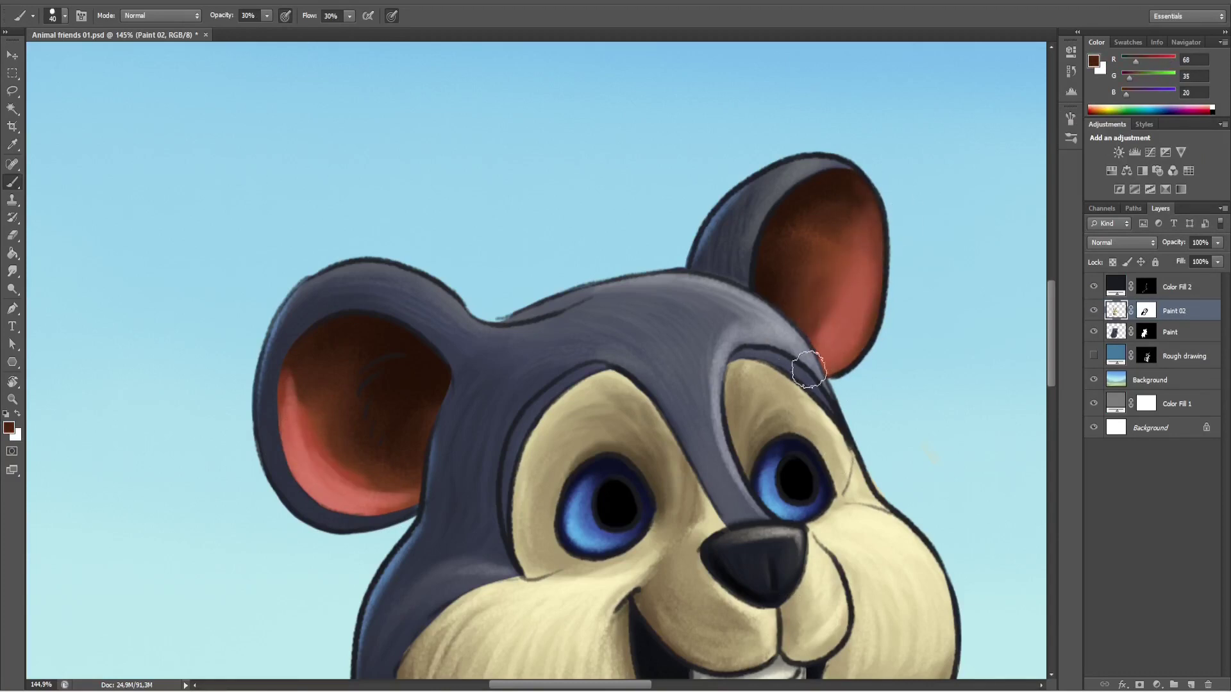
left_click(789, 189, "alt")
left_click_drag(862, 212, 846, 269)
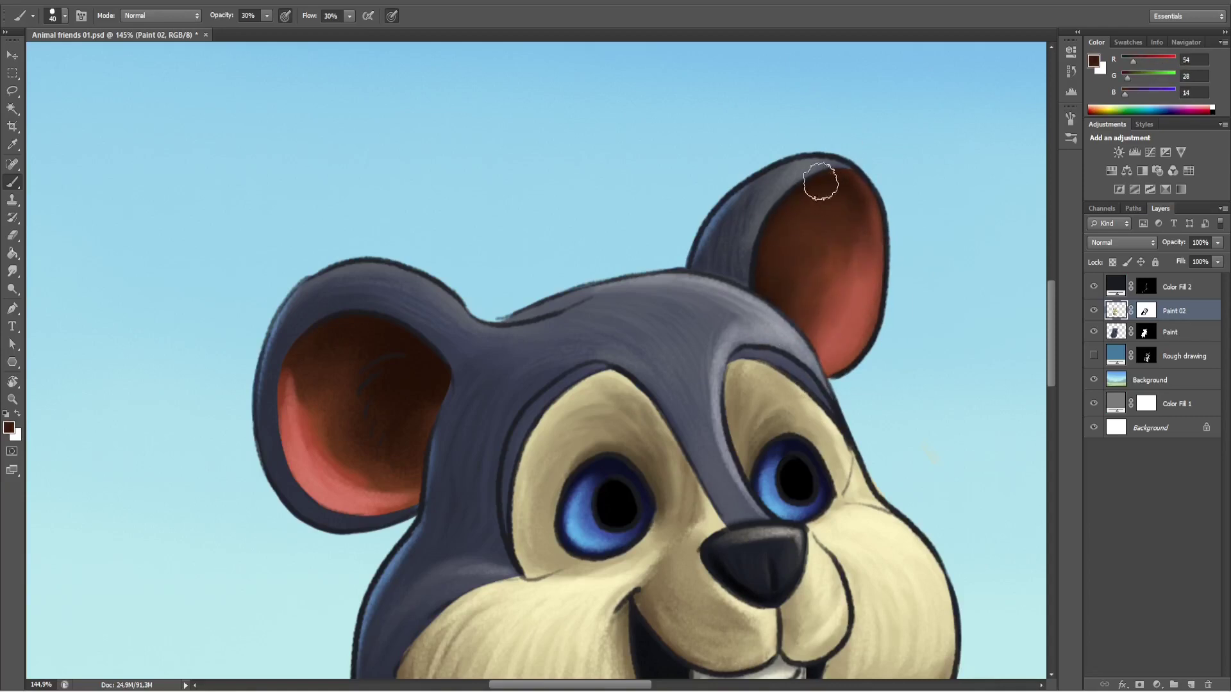
mouse_move(821, 183)
left_mouse_down()
mouse_move(832, 272)
mouse_move(851, 220)
mouse_move(837, 269)
left_mouse_up()
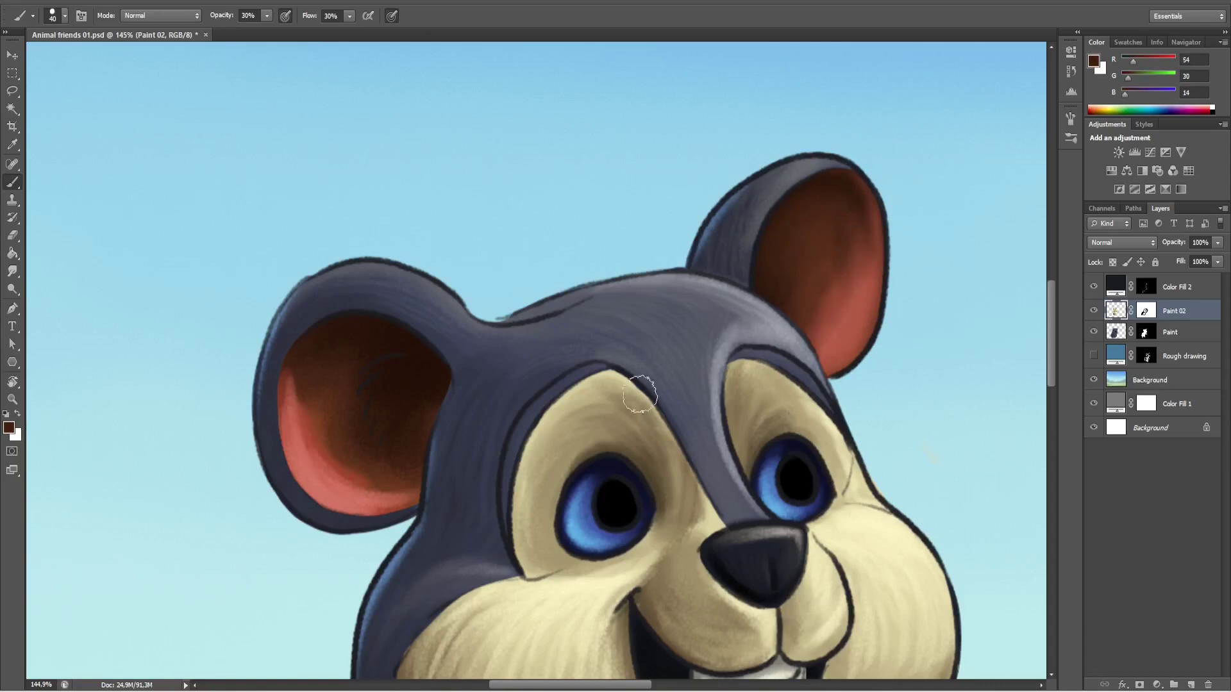
Blend the pink rim into the dark centre of the near ear at 30% opacity, using colours sampled from the ear.
left_click(325, 425, "alt")
mouse_move(313, 401)
left_mouse_down()
mouse_move(332, 436)
mouse_move(417, 461)
left_mouse_up()
left_click(300, 403, "alt")
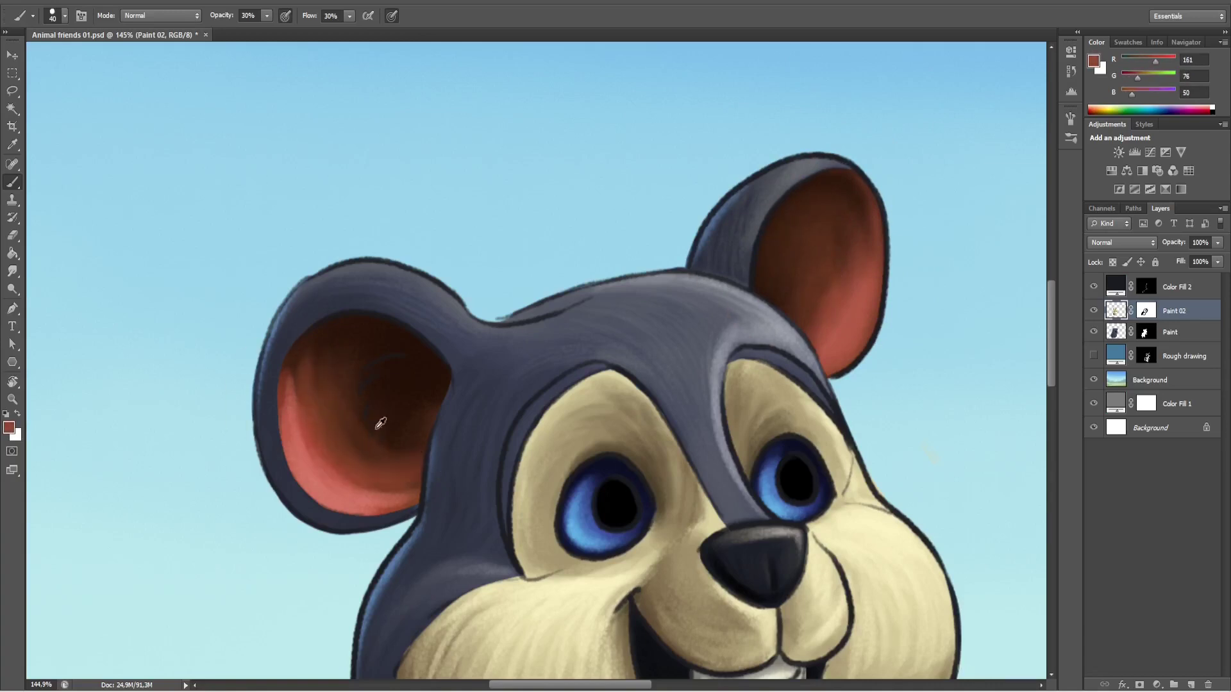
left_click_drag(311, 460, 410, 490)
left_click(371, 494, "alt")
mouse_move(308, 461)
left_mouse_down()
mouse_move(311, 371)
mouse_move(301, 449)
mouse_move(321, 434)
left_mouse_up()
left_click(298, 393, "alt")
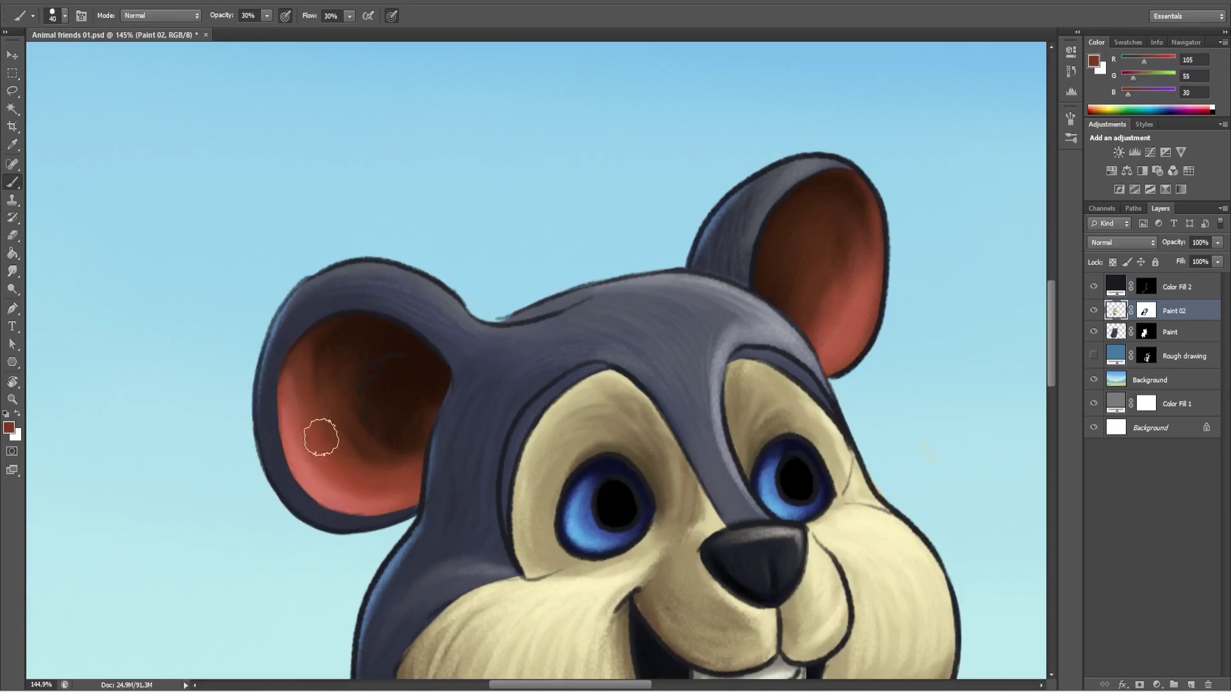
left_click(407, 418, "alt")
mouse_move(407, 418)
left_mouse_down()
mouse_move(329, 440)
mouse_move(308, 426)
mouse_move(310, 385)
left_mouse_up()
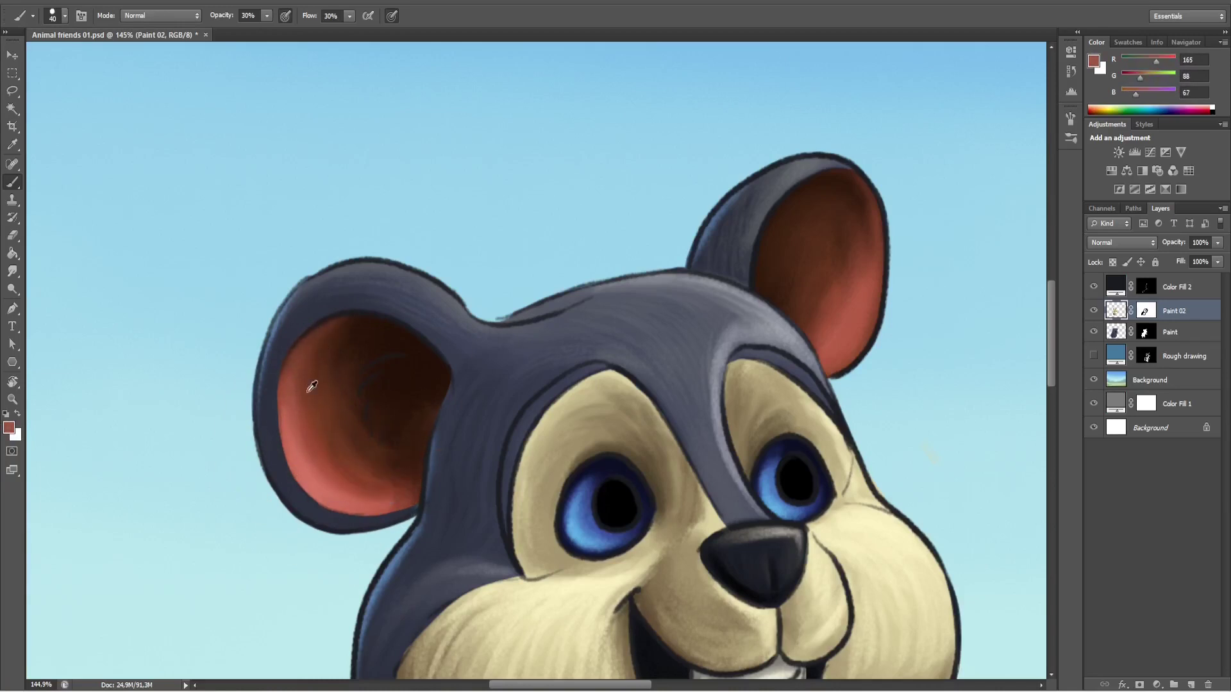
left_click(376, 344, "alt")
left_click_drag(376, 344, 351, 440)
left_click(351, 458, "alt")
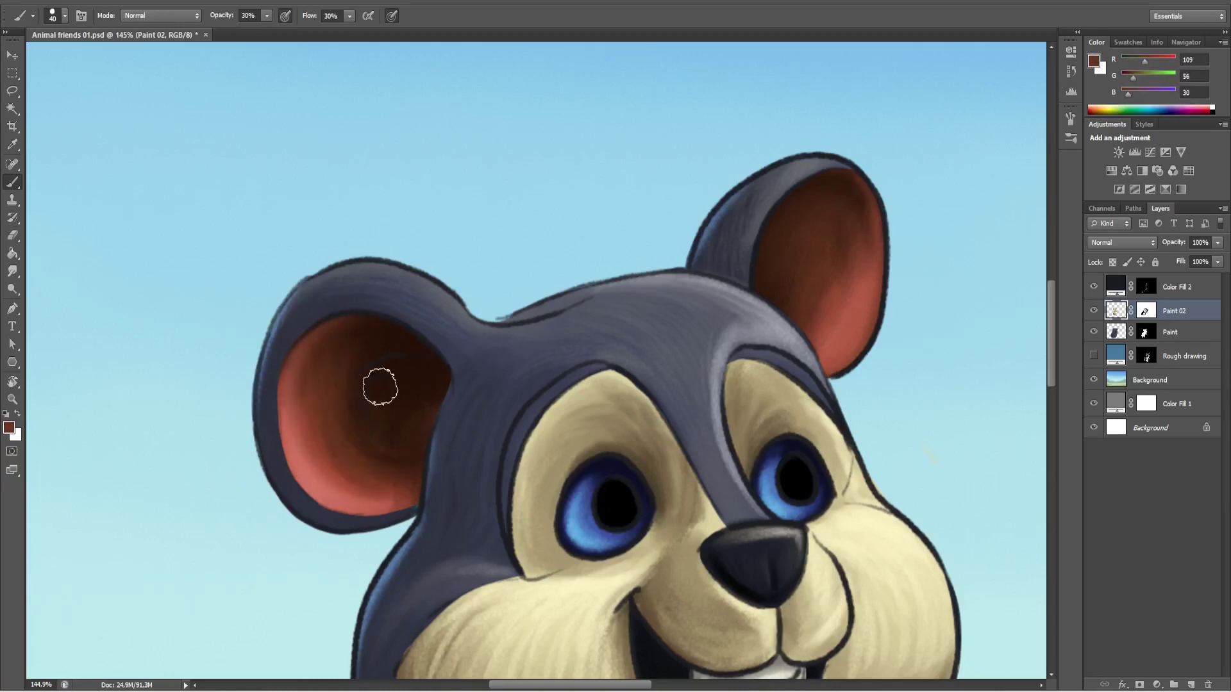
left_click(380, 387, "alt")
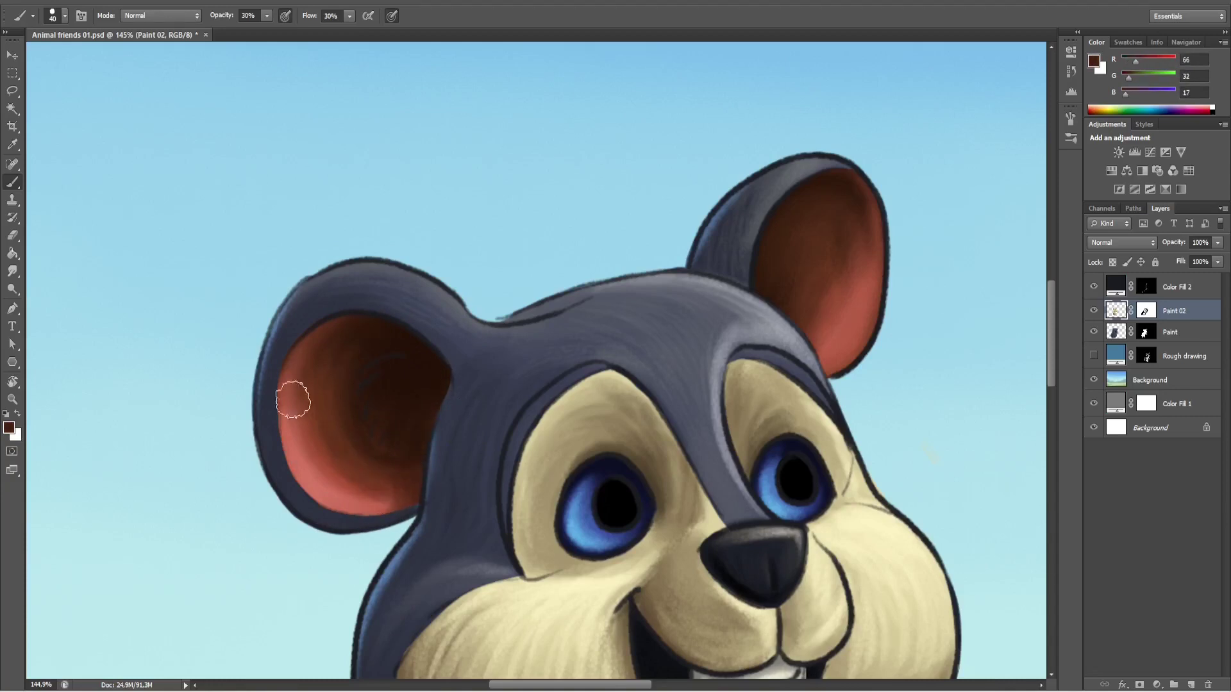
Paint fur tufts inside both ears with a fine brush in tan (RGB 143, 126, 91) and light beige (RGB 194, 181, 136).
left_click(762, 379, "alt")
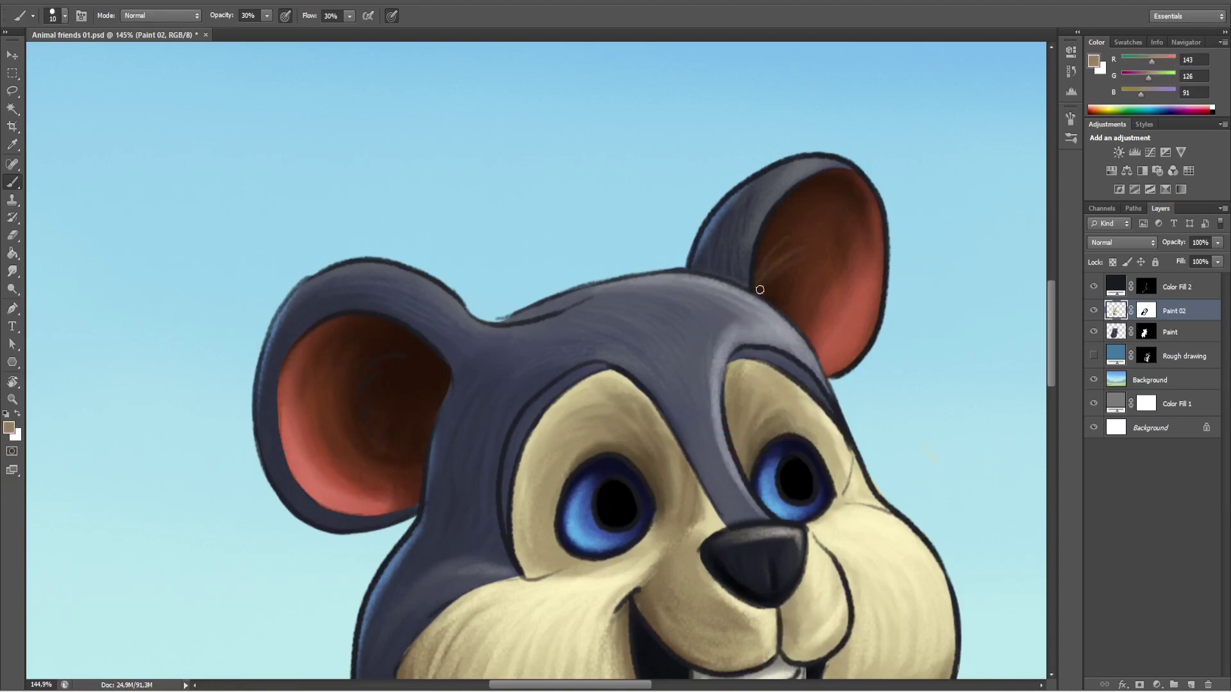
left_click_drag(806, 299, 771, 251)
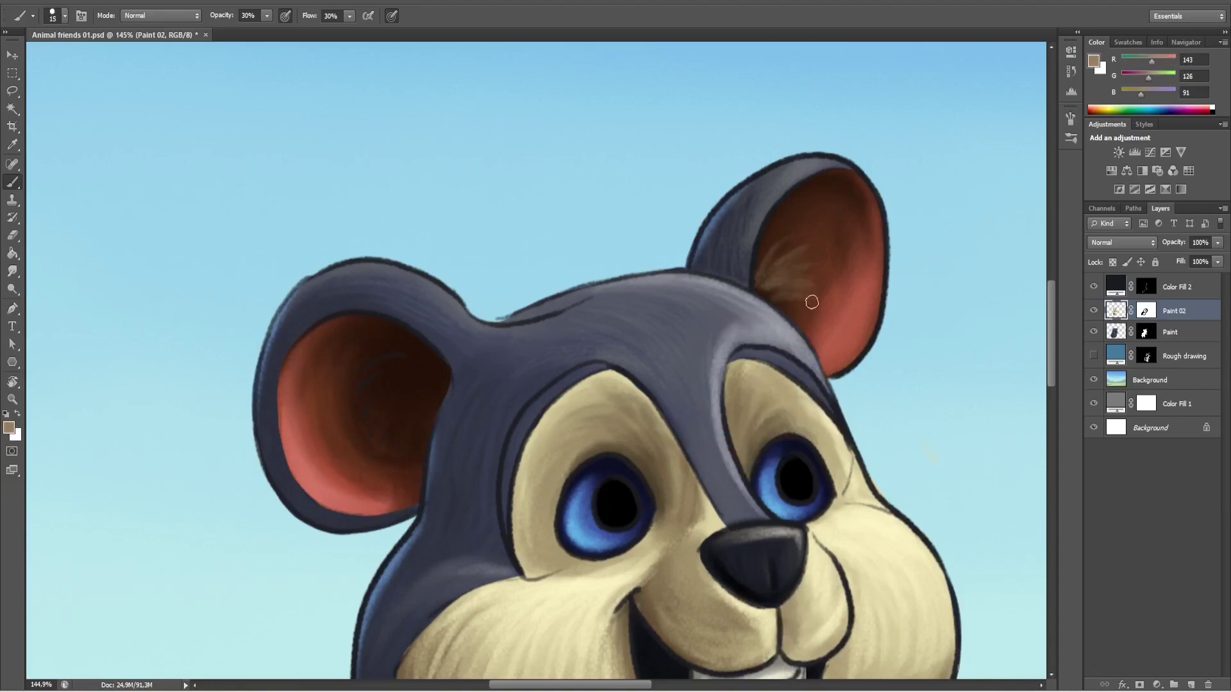
left_click_drag(410, 375, 375, 445)
left_click(435, 382, "alt")
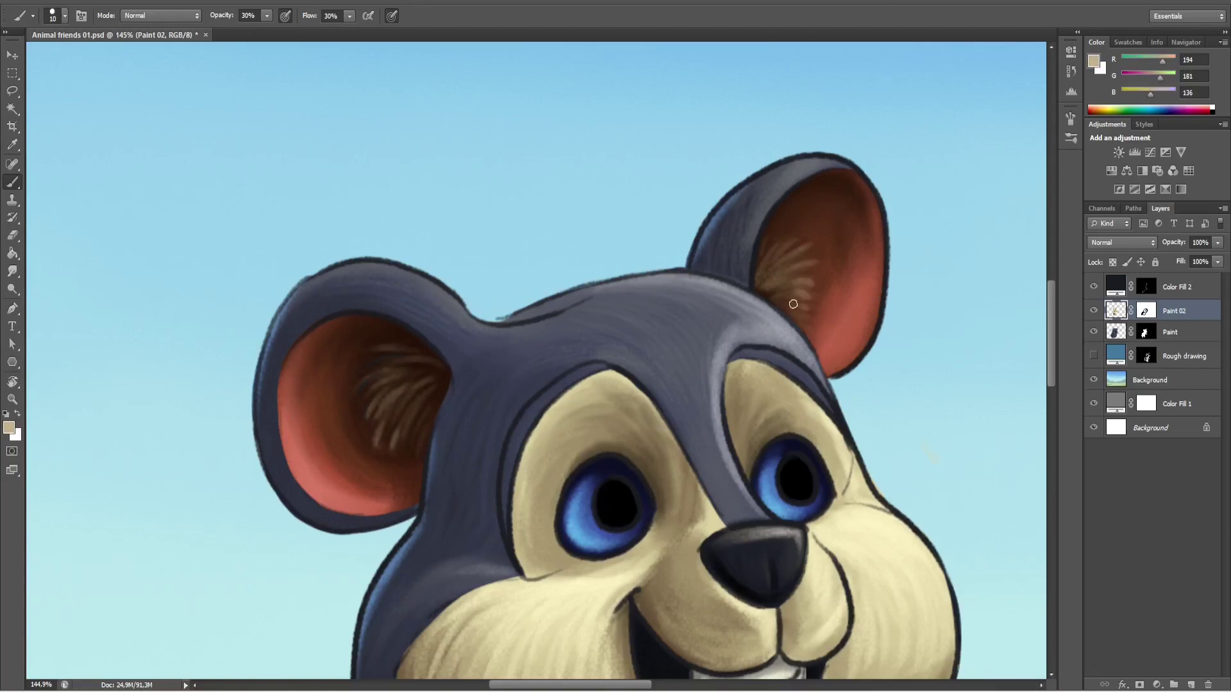
left_click(423, 417, "alt")
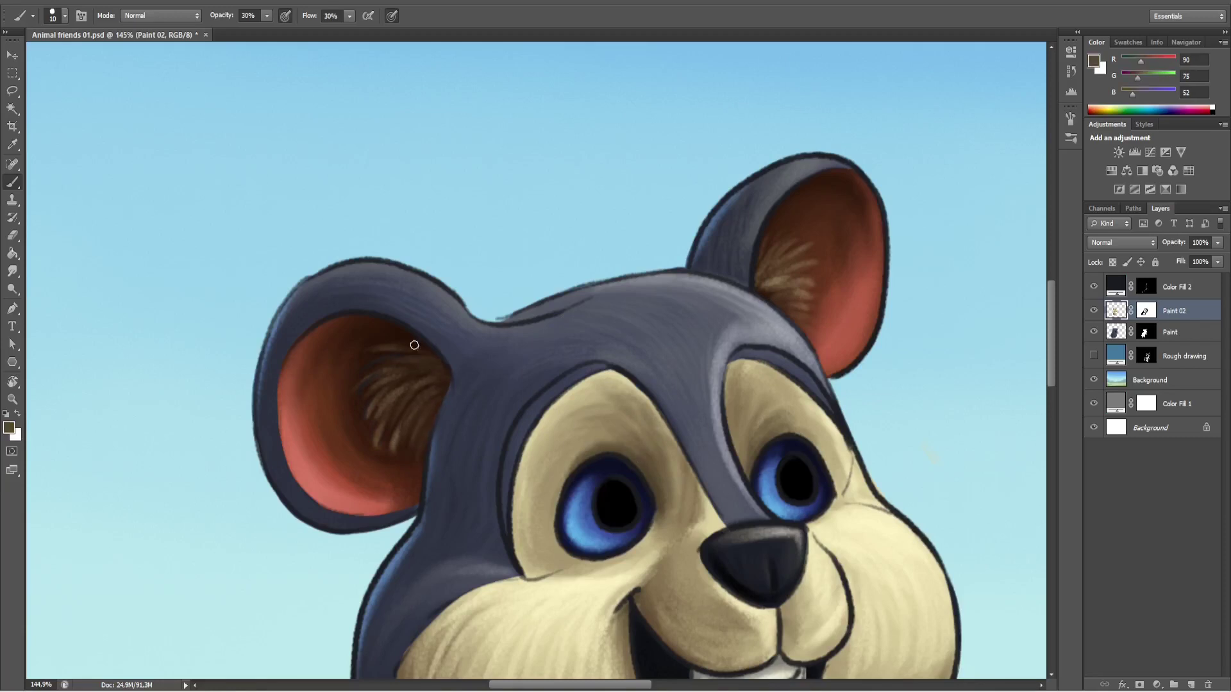
Select the eyes with a freehand outline on the Paint layer and shift their hue from blue to turquoise with Hue/Saturation.
scroll(805, 307, "down", 5)
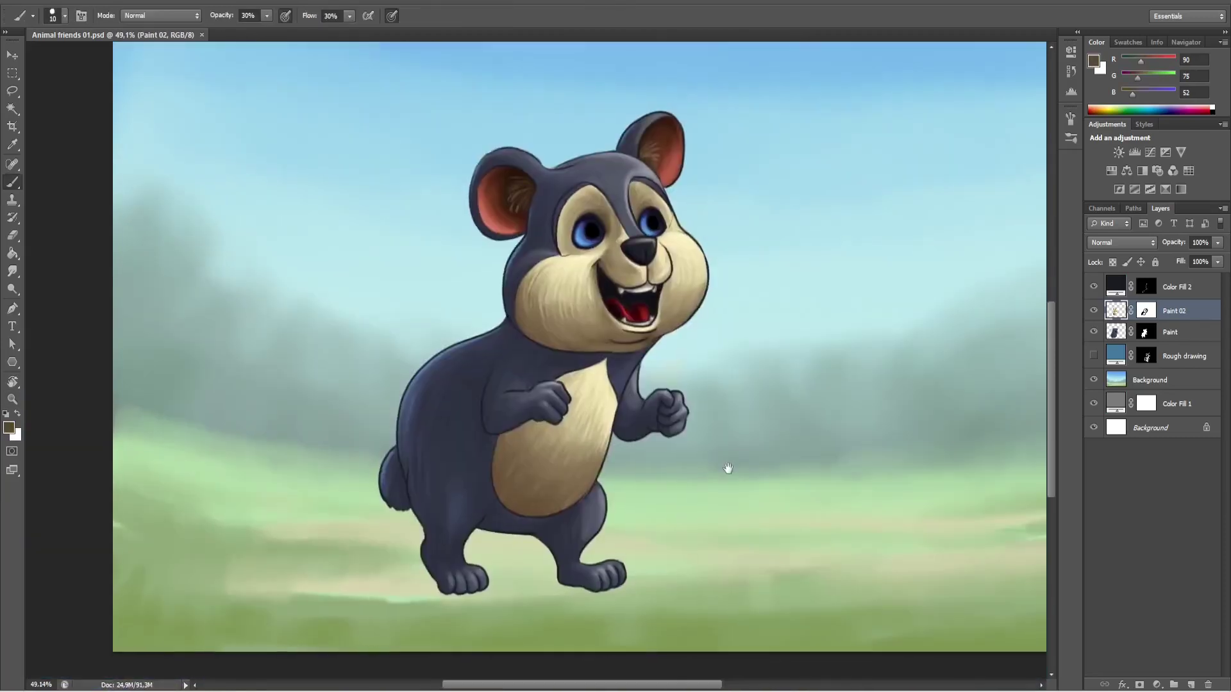
scroll(728, 467, "up", 4)
key("l")
left_click_drag(684, 340, 653, 380)
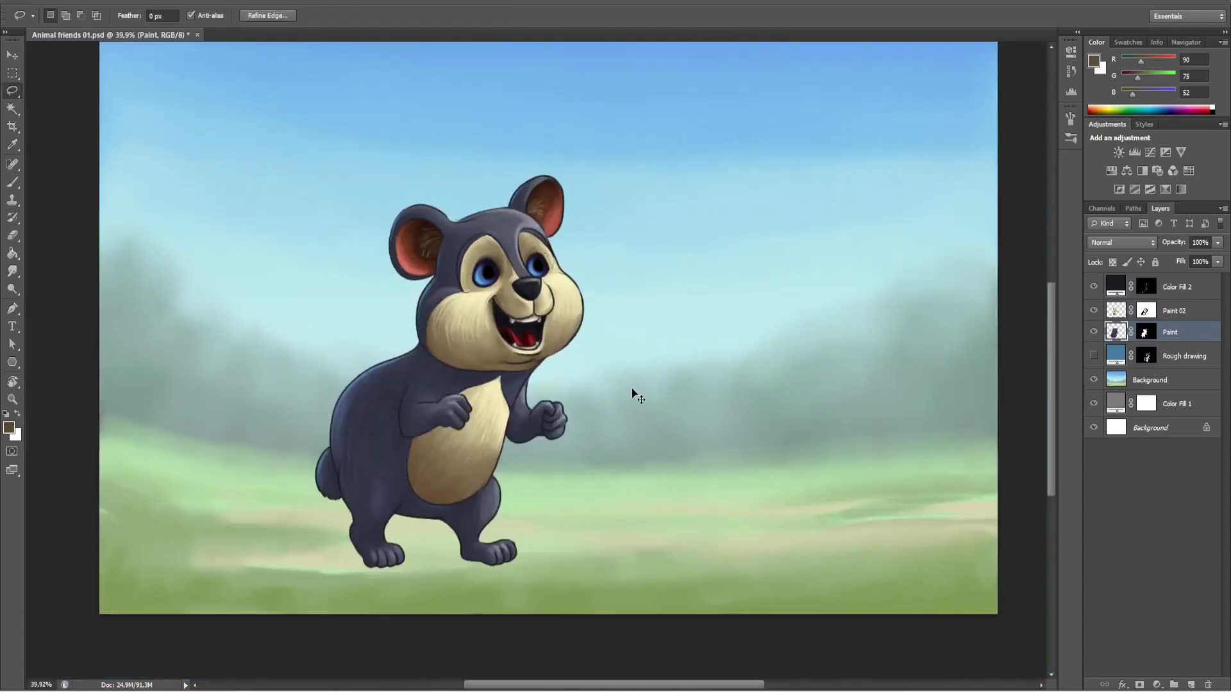
key("ctrl+u")
left_click_drag(894, 184, 853, 191)
key("Return")
key("l")
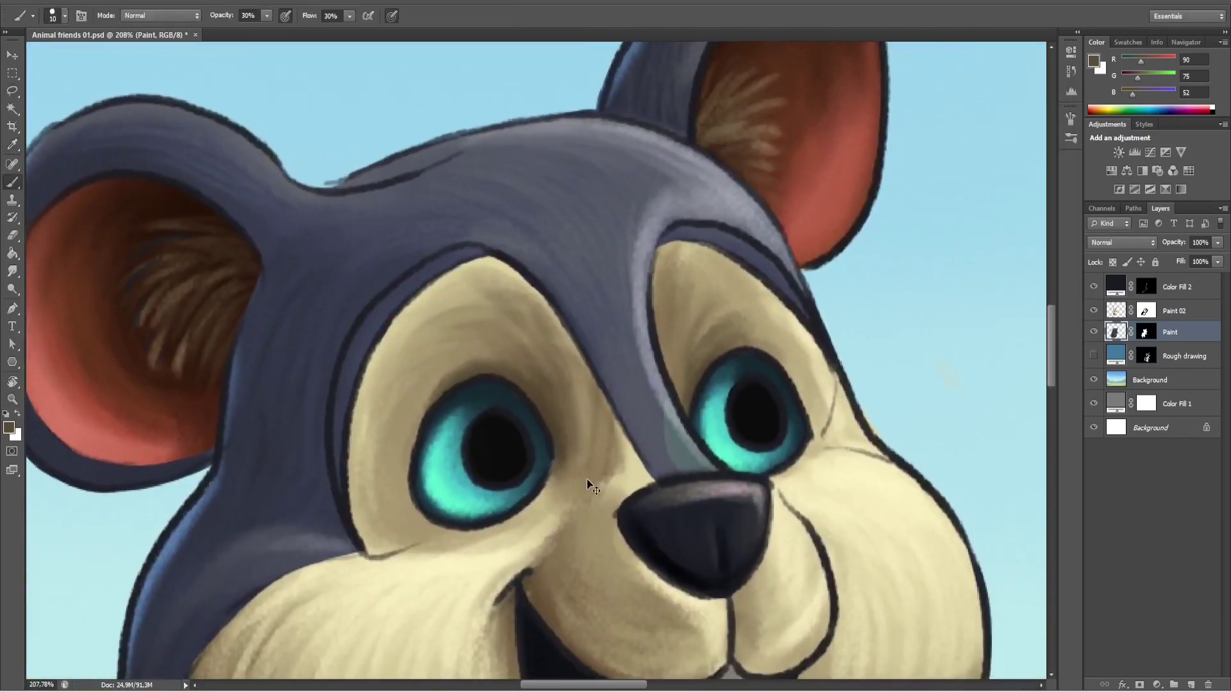
Darken the fur bands along the outer edges of both eye patches with dark grey (RGB 31, 33, 41) at 100% opacity.
left_click(383, 310, "alt")
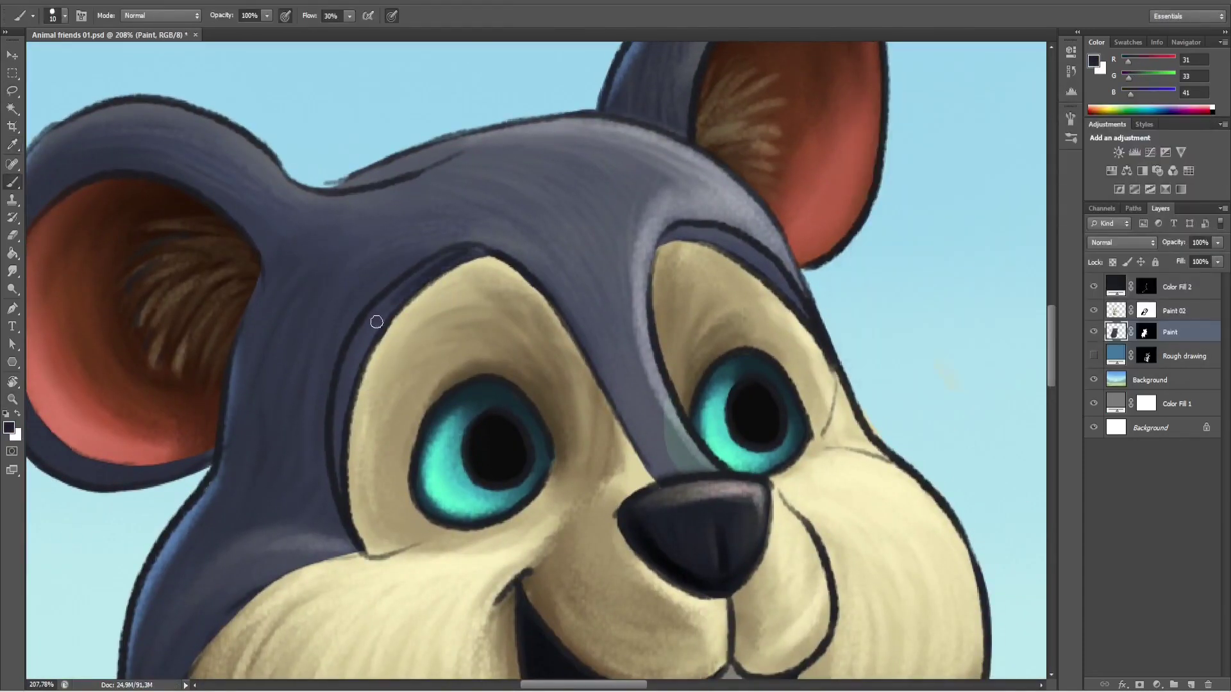
left_click_drag(445, 254, 389, 302)
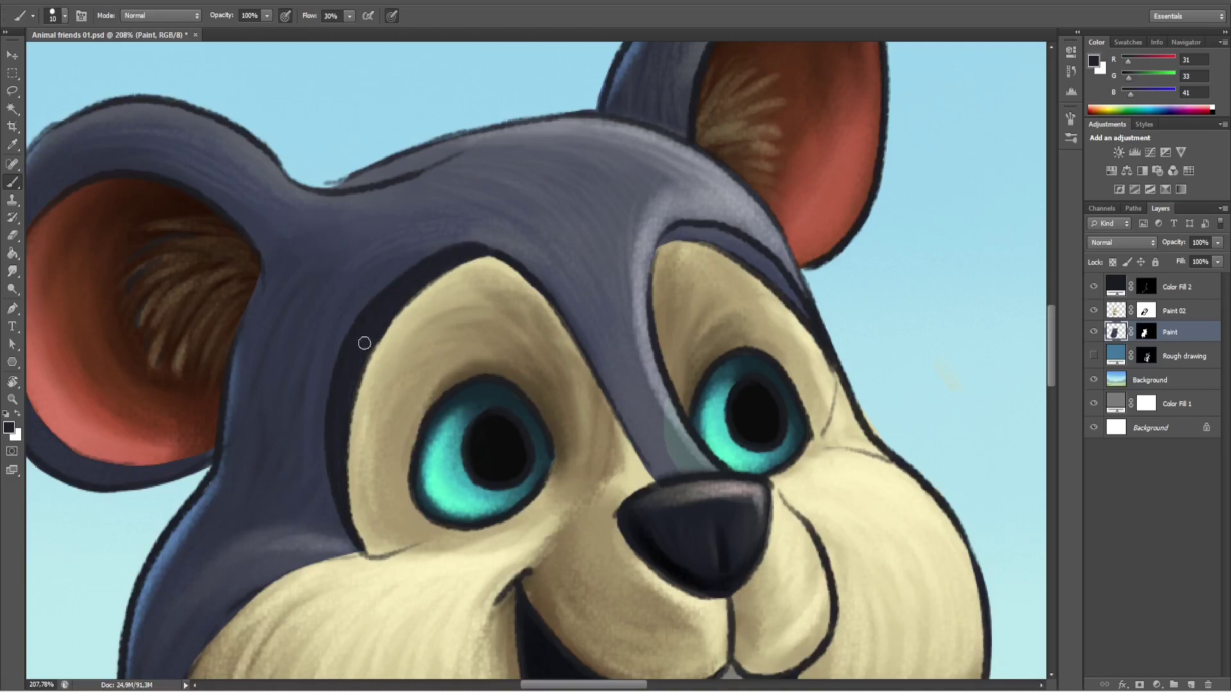
left_click_drag(676, 233, 719, 240)
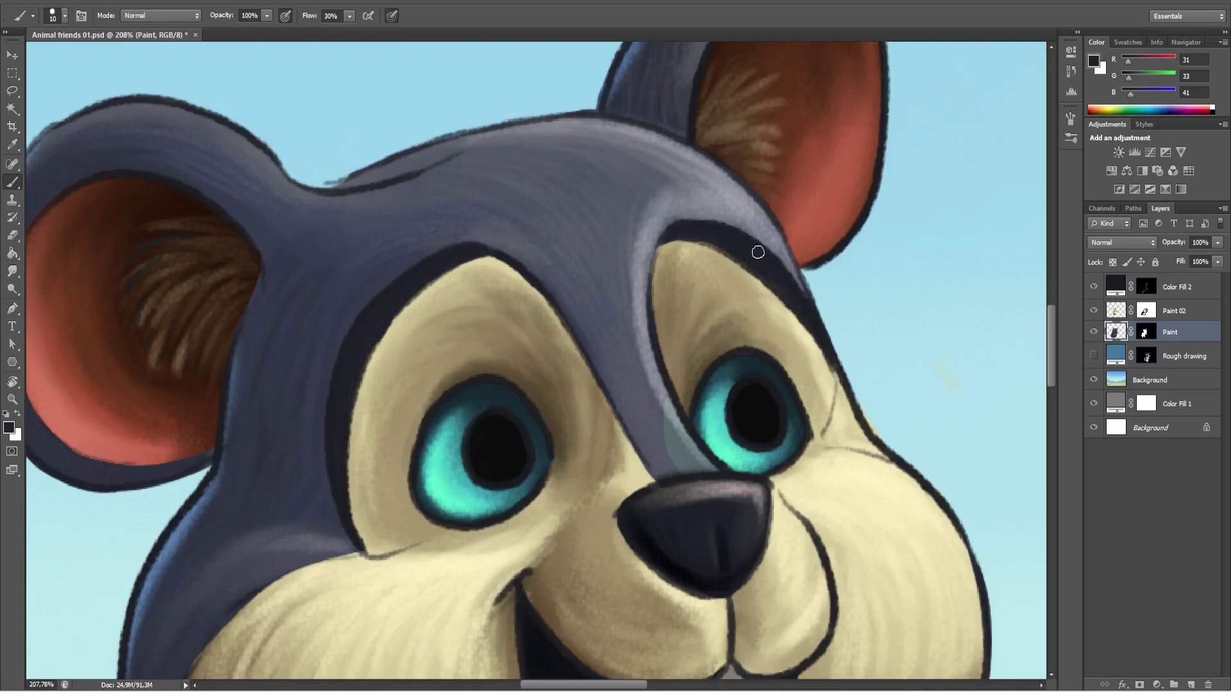